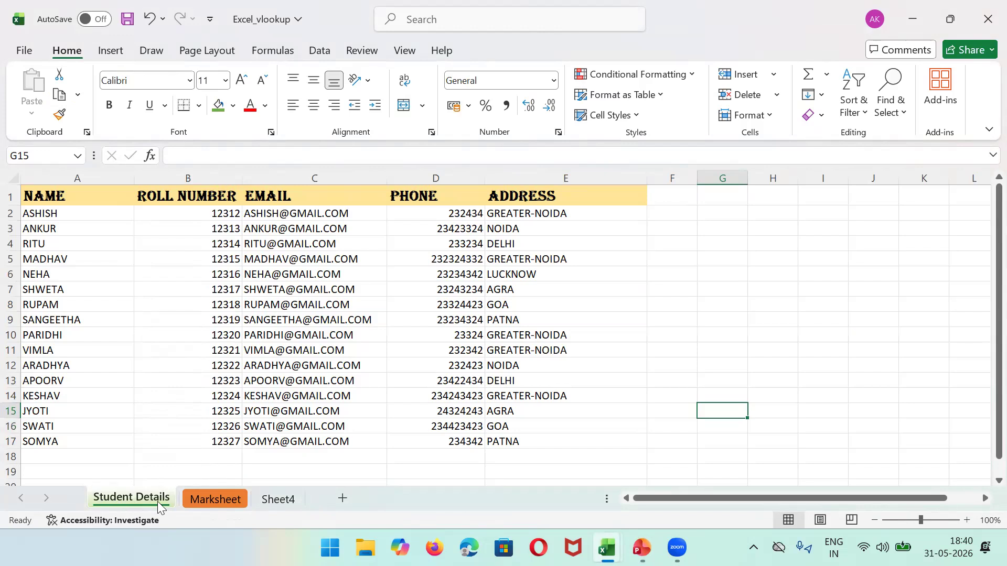
# Step: Switch from the Marksheet sheet to Sheet4, which holds the roll-number and email tables
pyautogui.click(214, 501)
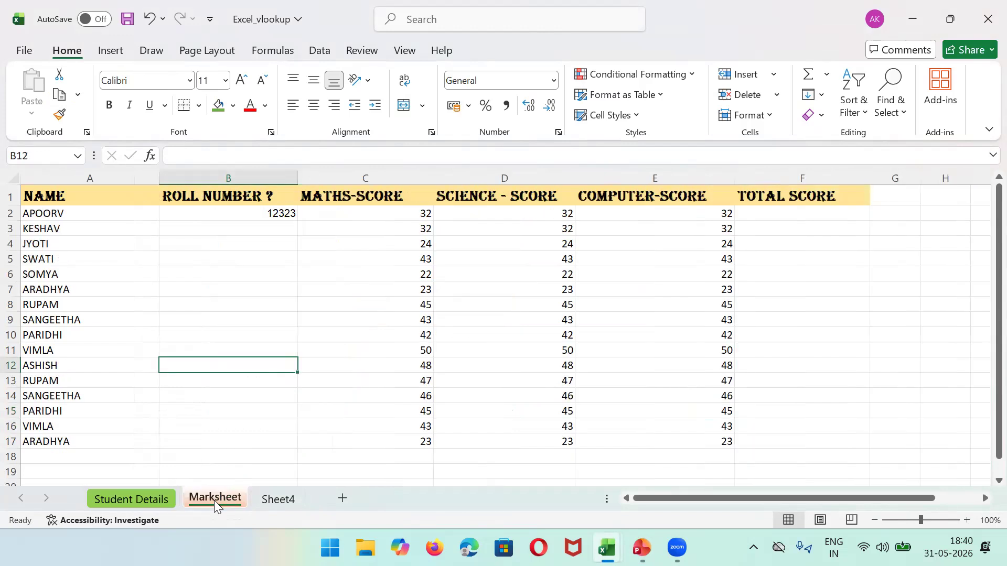
pyautogui.click(280, 504)
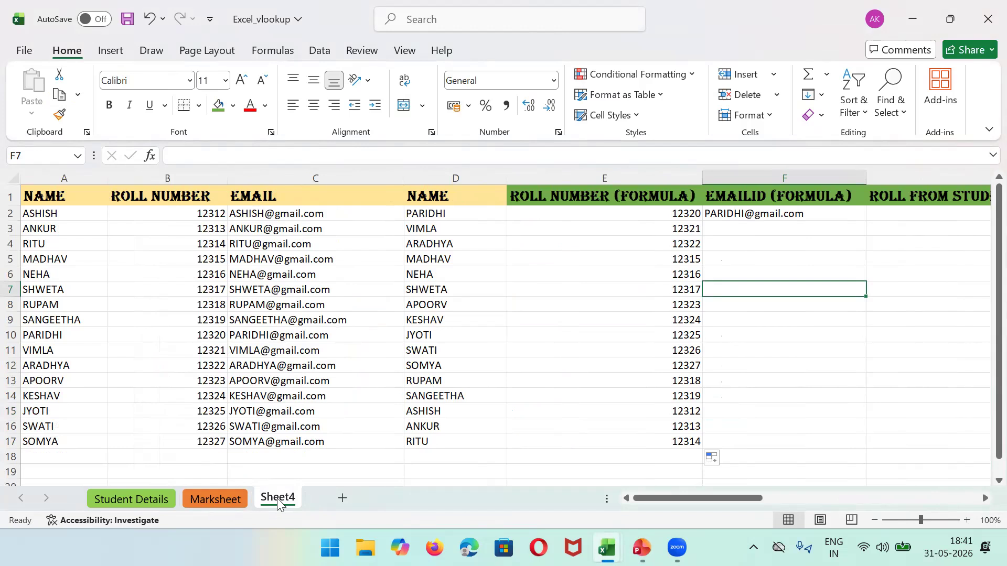
# Step: Rename the Sheet4 tab to 'Final Sheet', correcting the mistyped last letter
pyautogui.rightClick(277, 498)
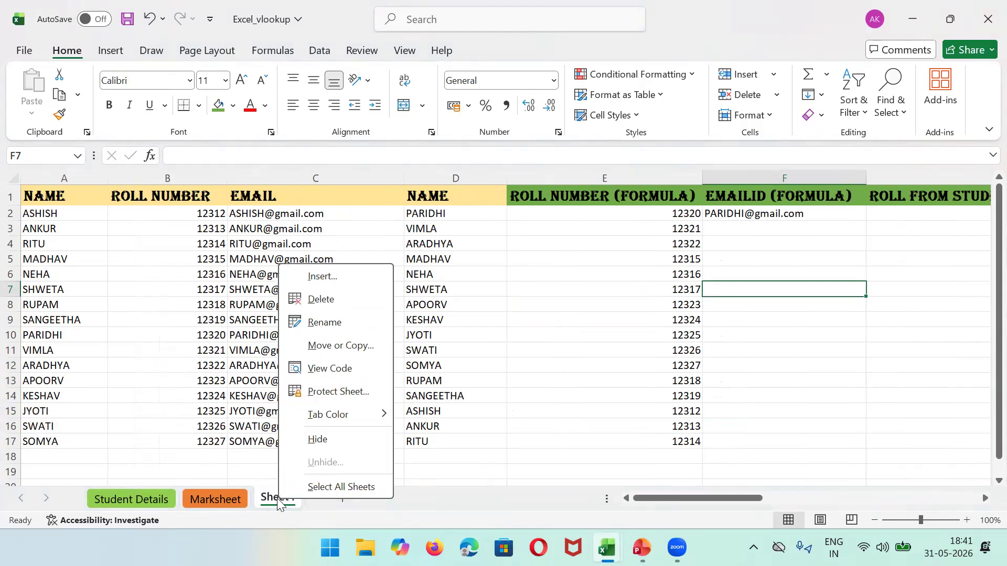
pyautogui.click(313, 324)
pyautogui.write('Final Sheer')
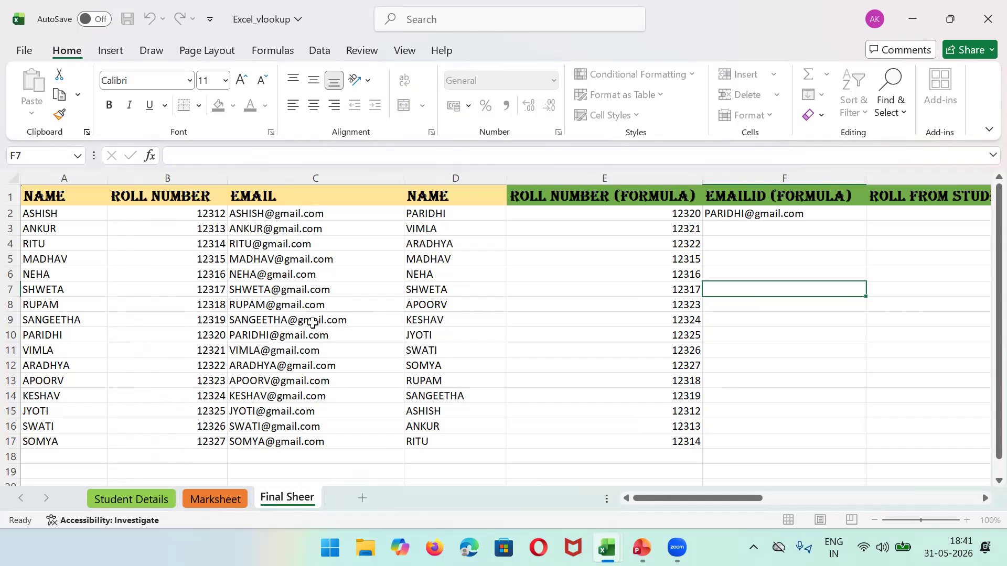
pyautogui.press('BackSpace')
pyautogui.write('t')
pyautogui.click(216, 498)
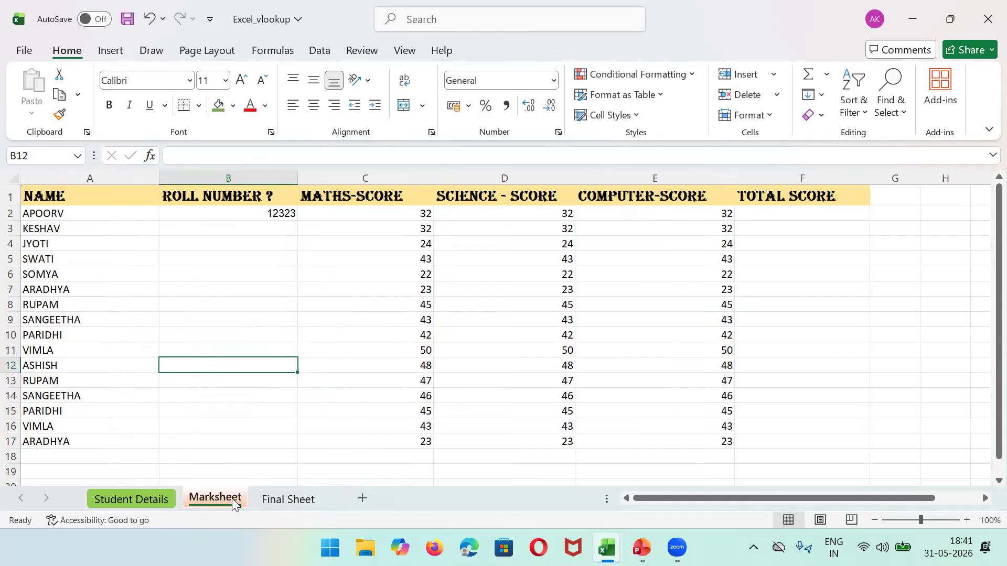
# Step: Set the Final Sheet tab colour to red
pyautogui.rightClick(271, 501)
pyautogui.moveTo(359, 417)
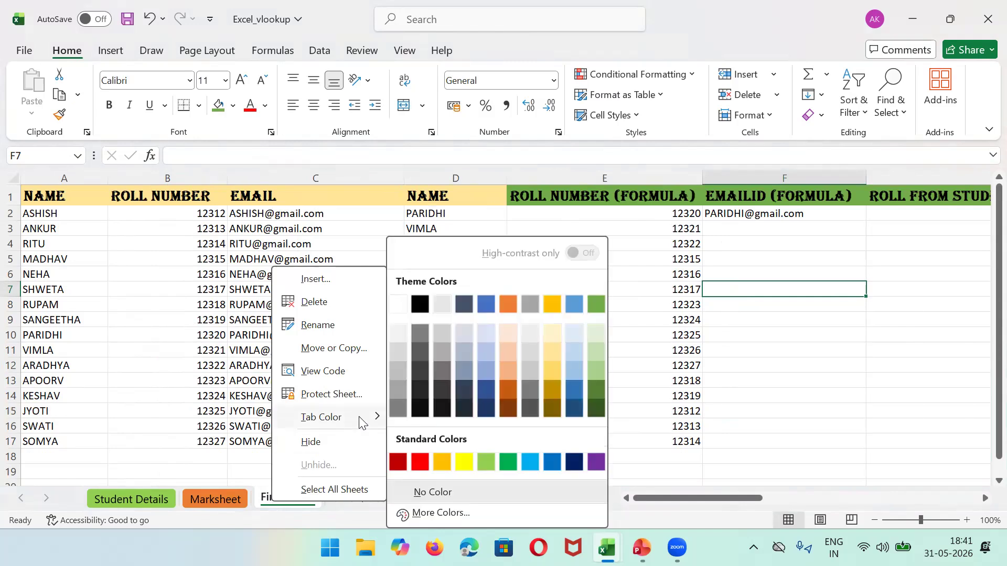
pyautogui.click(419, 460)
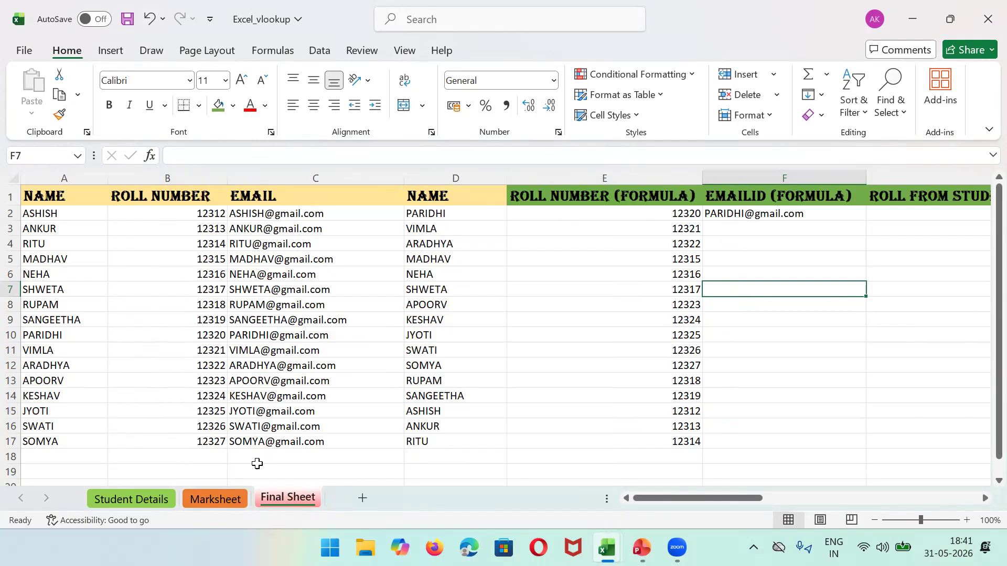
pyautogui.click(136, 501)
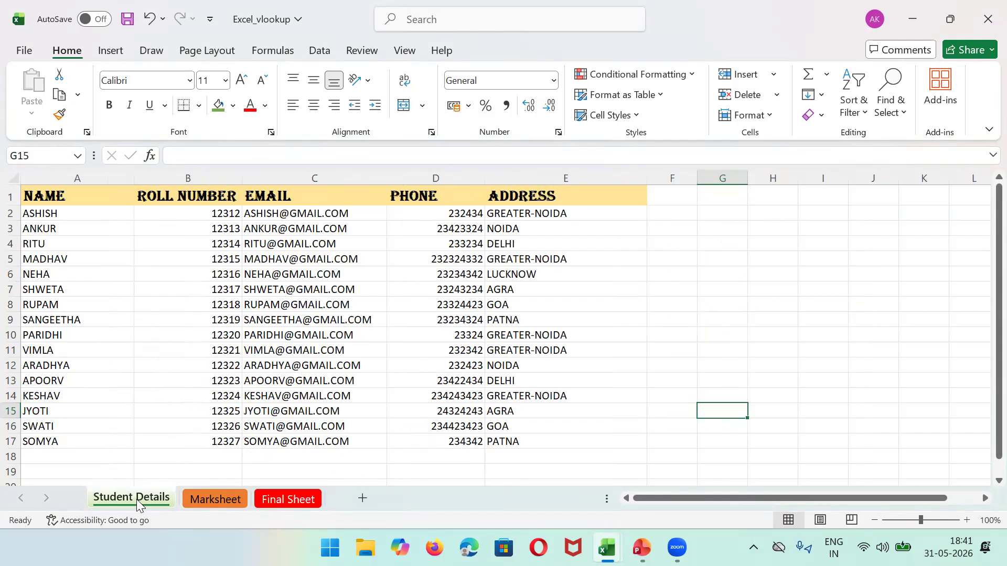
pyautogui.click(57, 173)
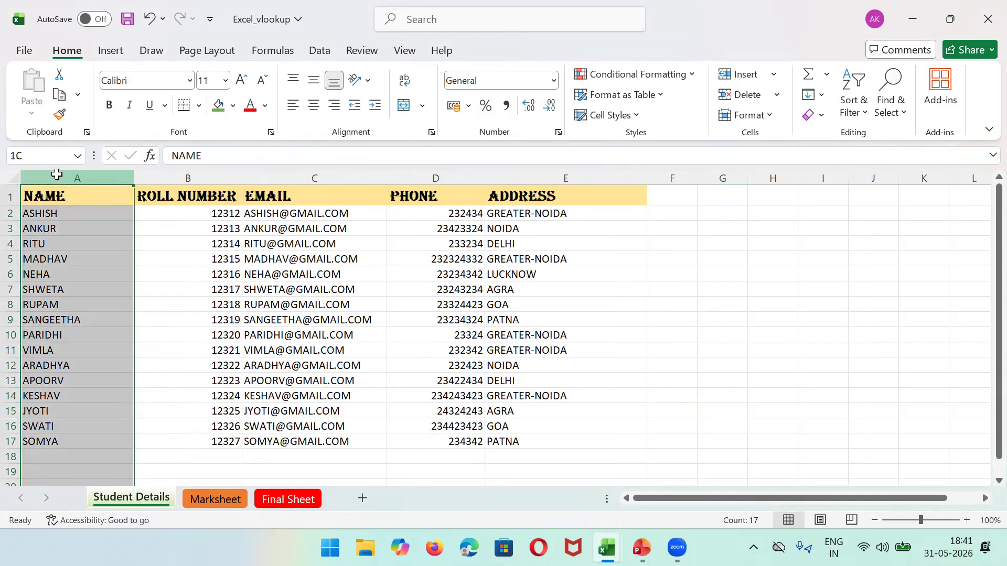
pyautogui.hotkey('shift', 'Right')
pyautogui.hotkey('shift', 'Right')
pyautogui.hotkey('shift', 'Right')
pyautogui.hotkey('shift', 'Right')
pyautogui.hotkey('shift', 'Right')
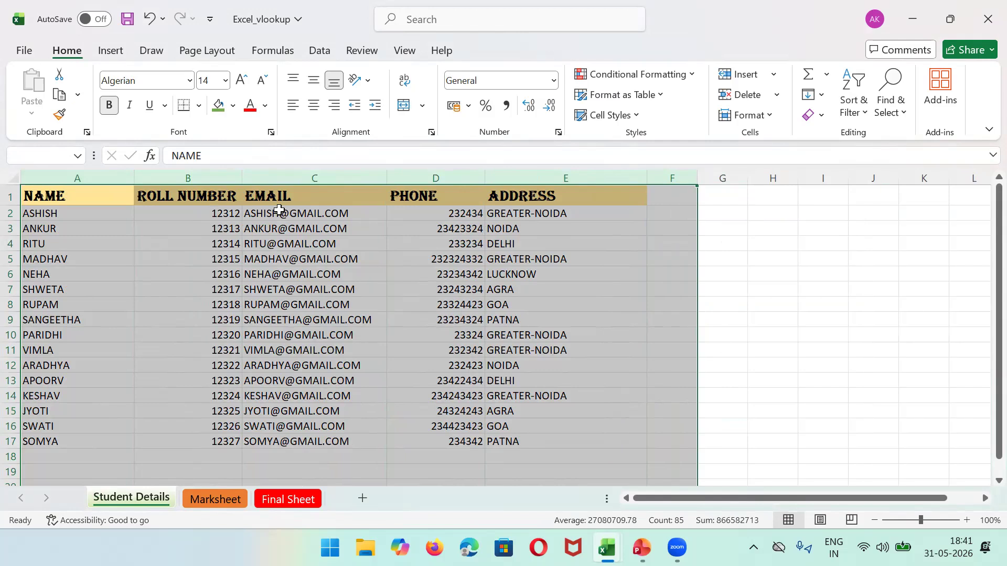
pyautogui.click(198, 504)
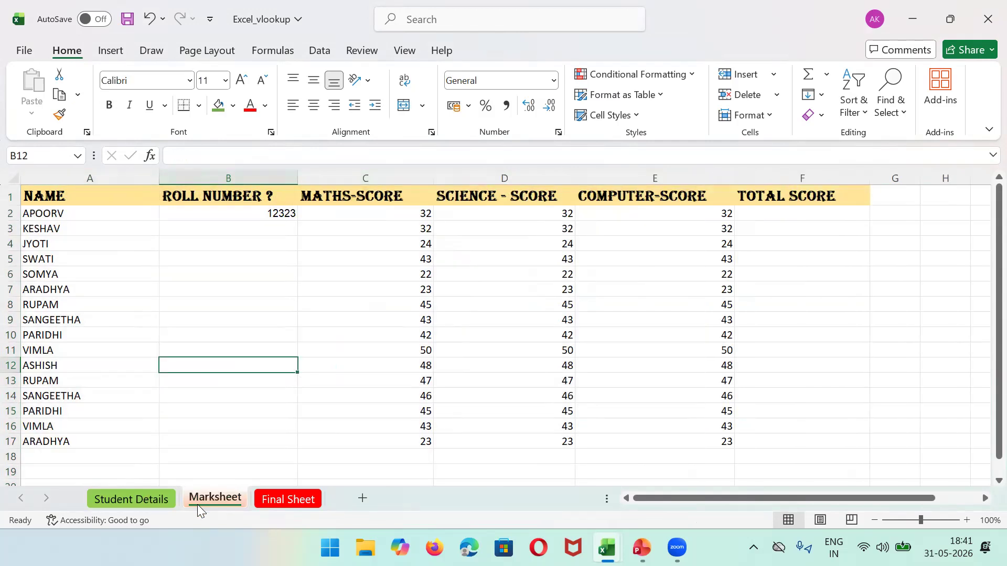
pyautogui.click(80, 198)
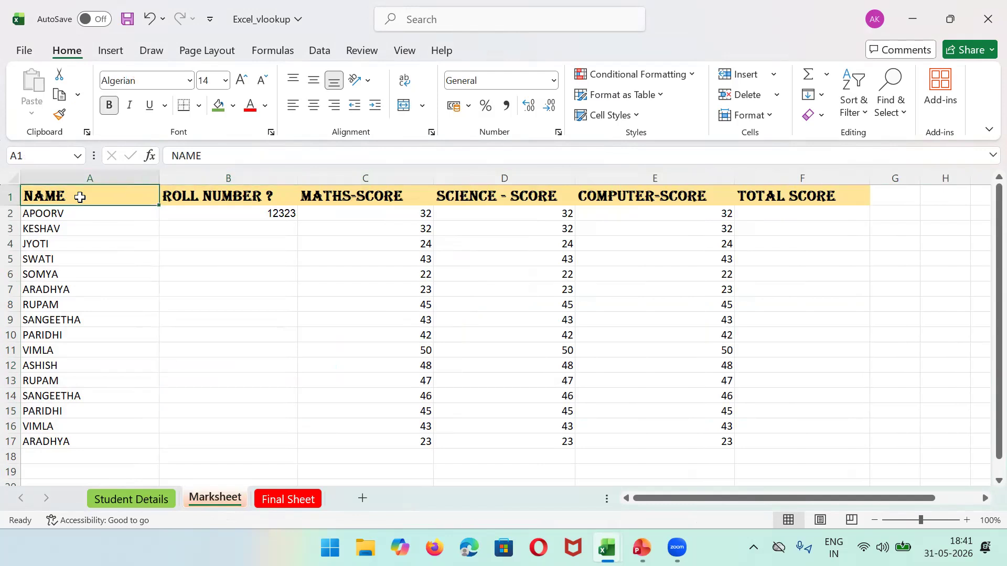
pyautogui.hotkey('shift', 'Right')
pyautogui.hotkey('shift', 'Right')
pyautogui.hotkey('shift', 'Right')
pyautogui.hotkey('shift', 'Right')
pyautogui.hotkey('shift', 'Right')
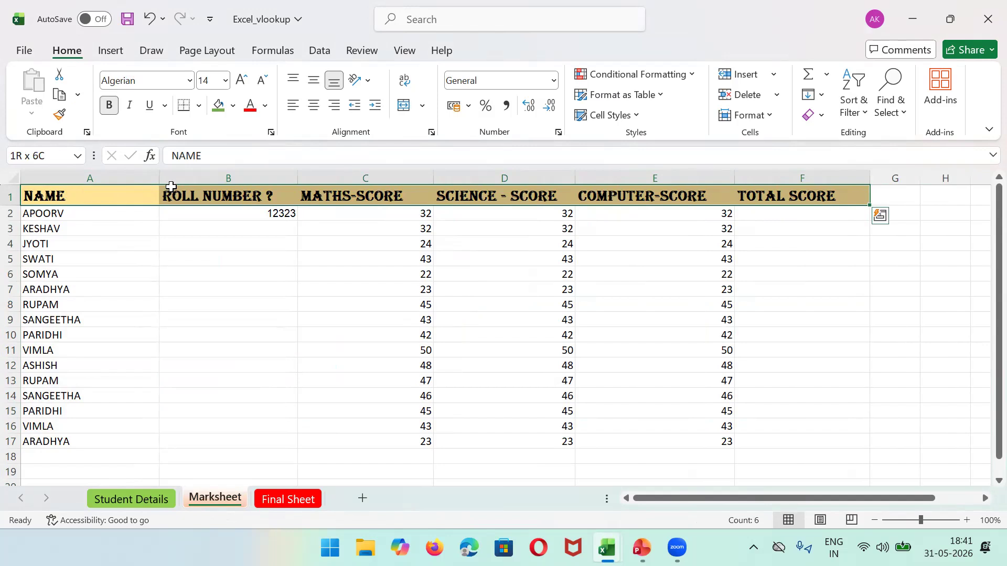
pyautogui.click(254, 176)
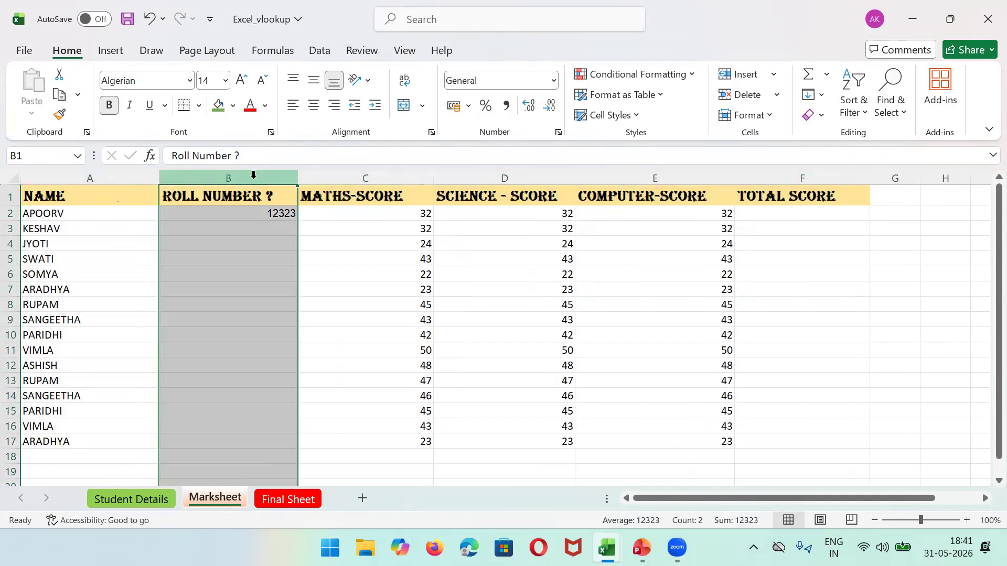
pyautogui.click(775, 171)
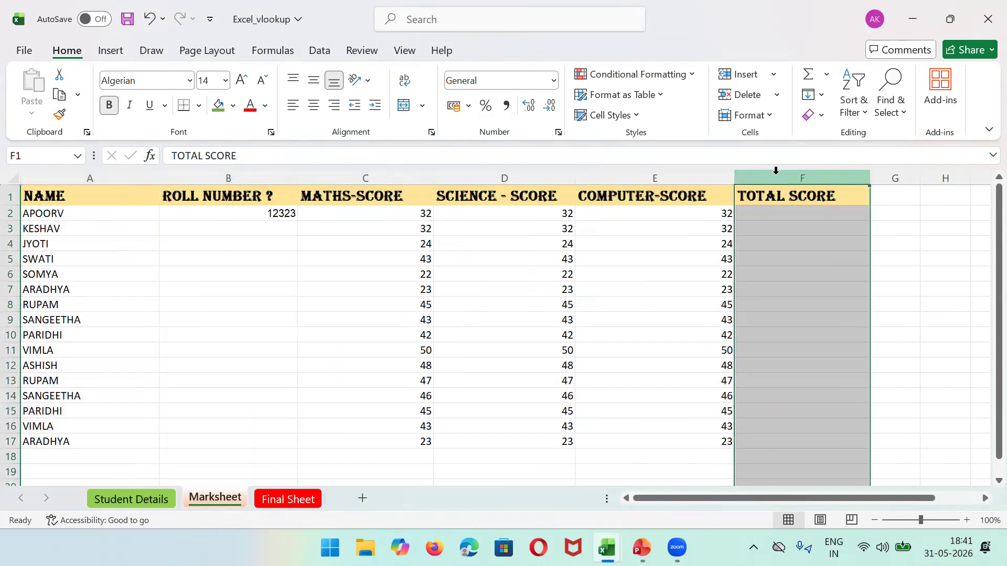
pyautogui.click(252, 175)
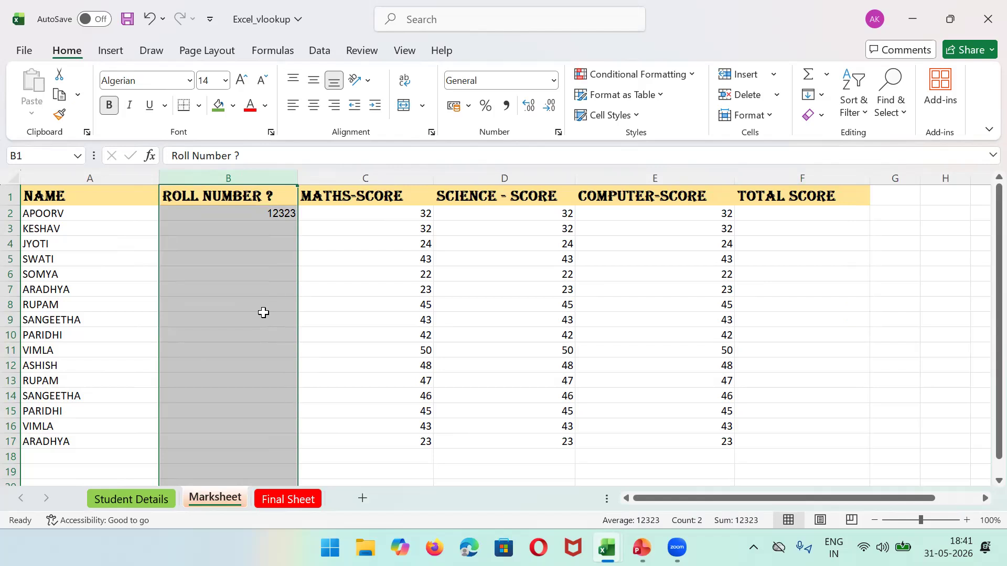
pyautogui.click(283, 499)
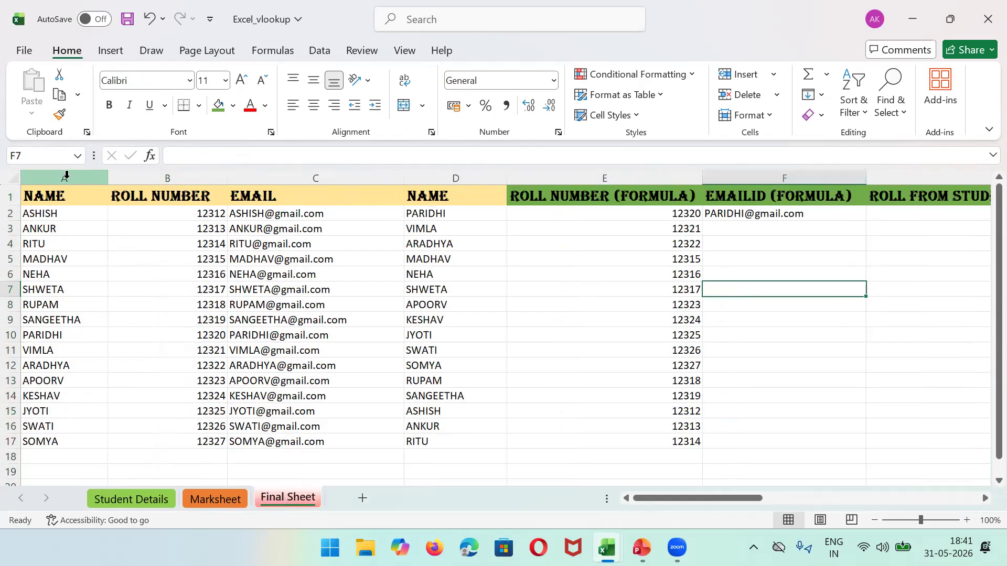
pyautogui.moveTo(62, 176); pyautogui.dragTo(524, 176)
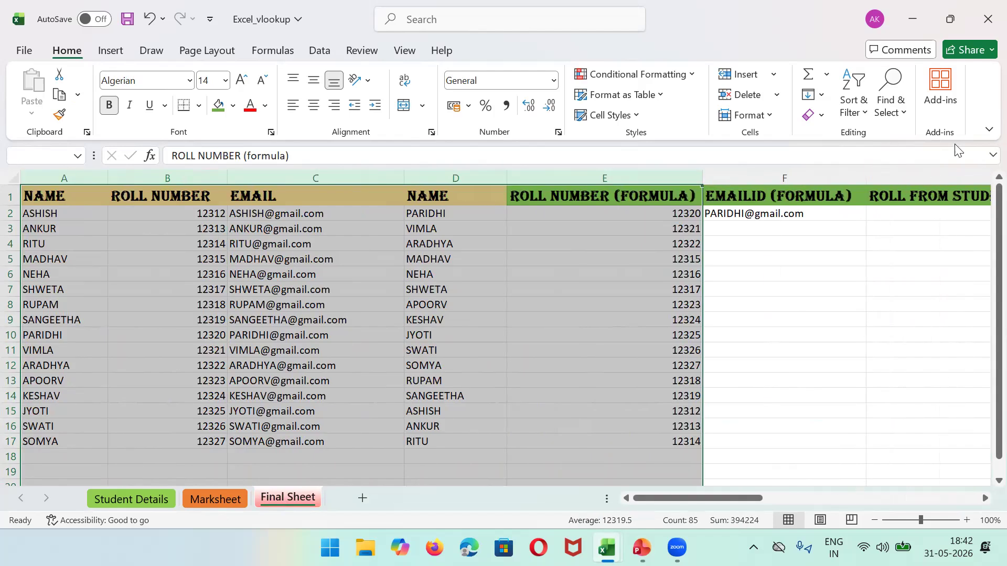
pyautogui.click(674, 198)
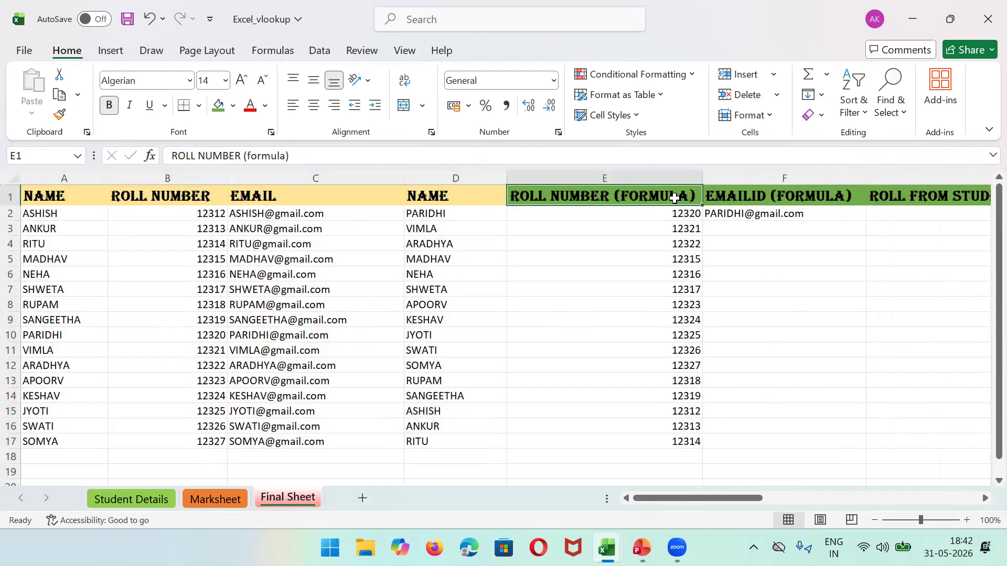
pyautogui.press('Right')
pyautogui.press('Right')
pyautogui.press('Right')
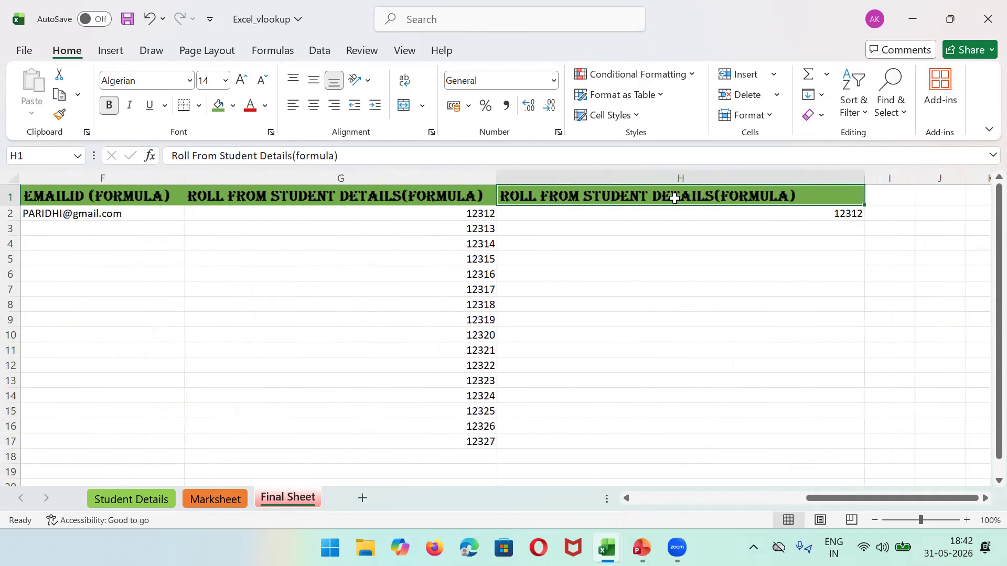
pyautogui.hotkey('ctrl', 'Home')
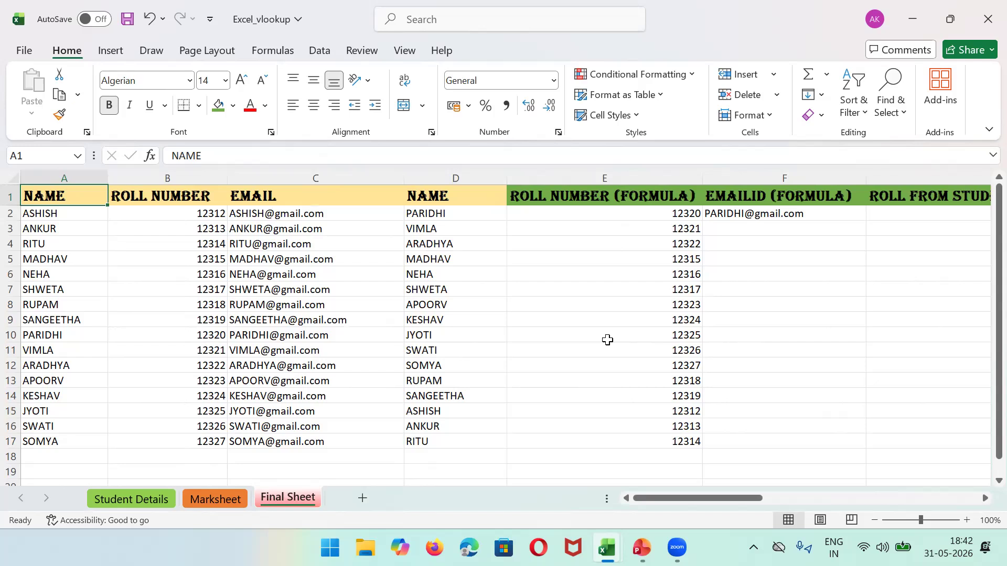
pyautogui.click(69, 172)
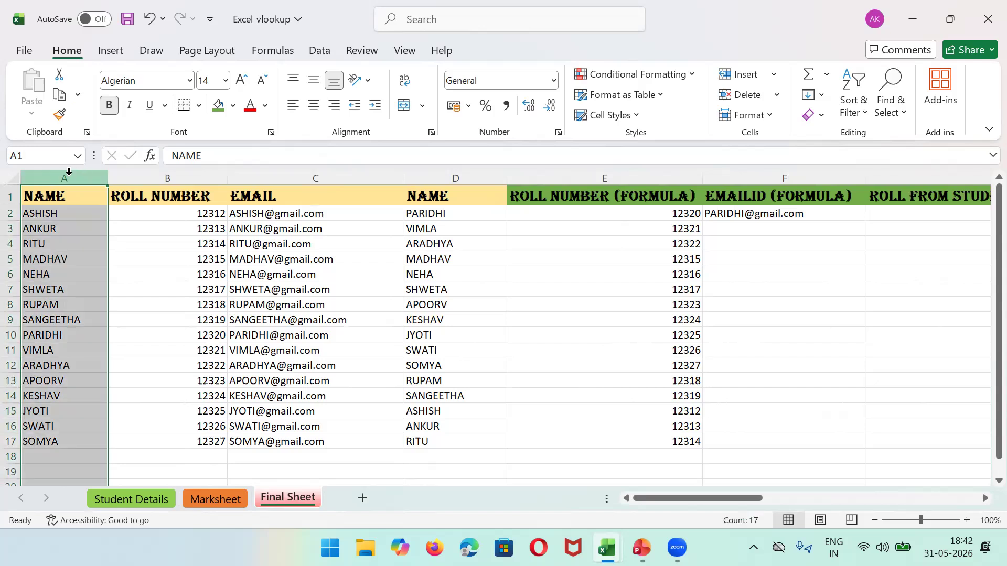
pyautogui.hotkey('shift', 'Right')
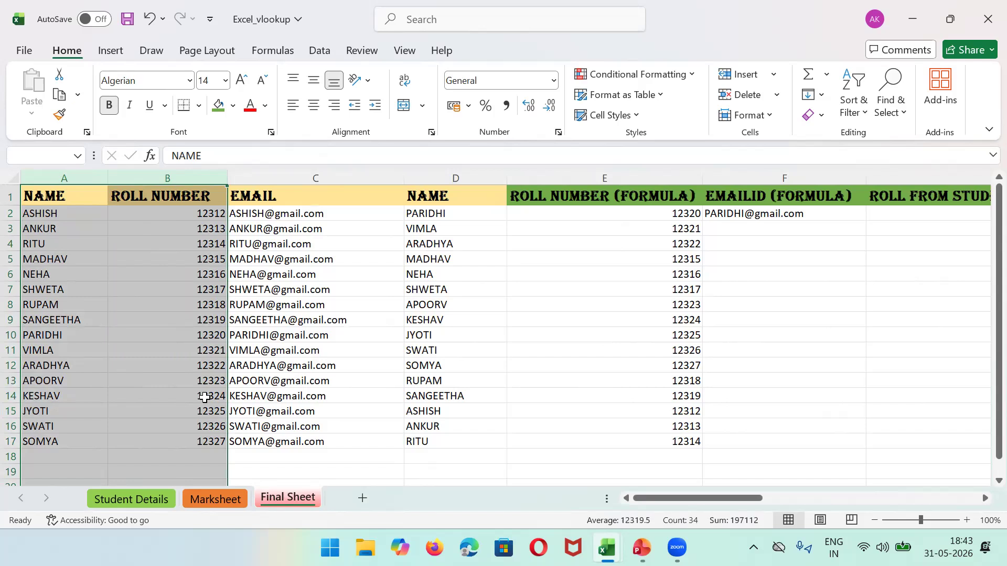
pyautogui.click(452, 173)
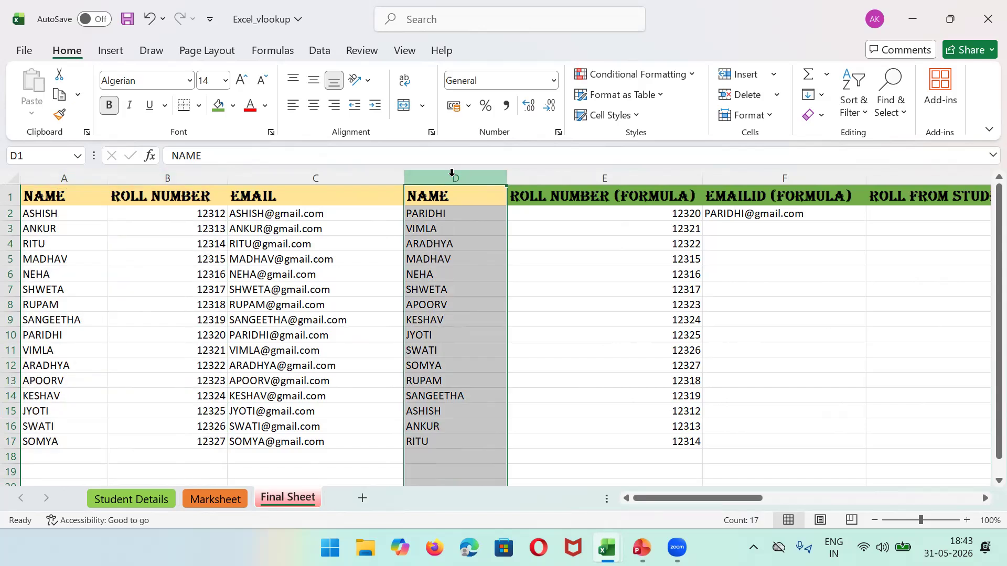
pyautogui.click(472, 213)
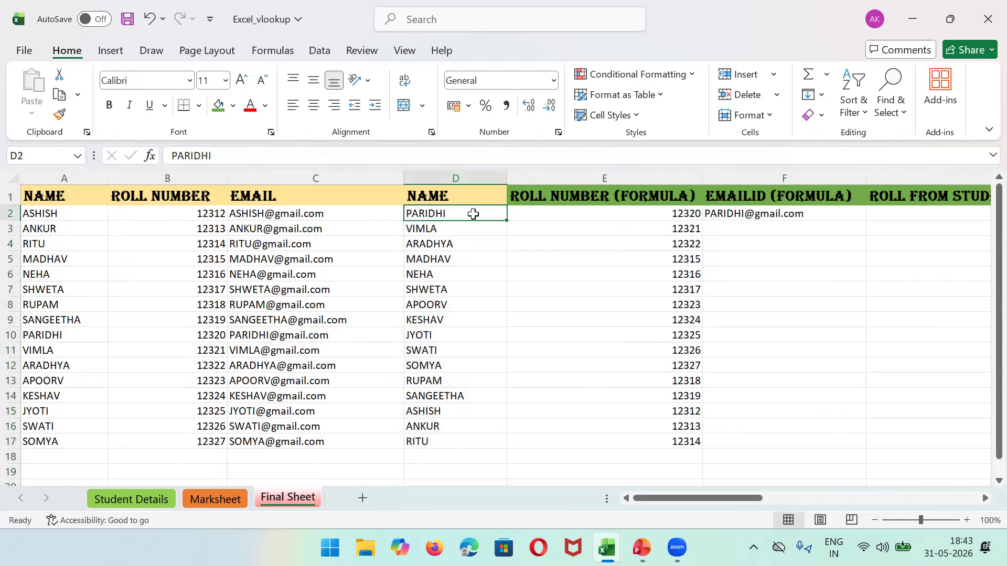
pyautogui.hotkey('shift', 'Down')
pyautogui.hotkey('shift', 'Down')
pyautogui.hotkey('shift', 'Down')
pyautogui.hotkey('shift', 'Down')
pyautogui.hotkey('shift', 'Down')
pyautogui.hotkey('shift', 'Down')
pyautogui.hotkey('shift', 'Down')
pyautogui.hotkey('shift', 'Down')
pyautogui.hotkey('shift', 'Down')
pyautogui.hotkey('shift', 'Down')
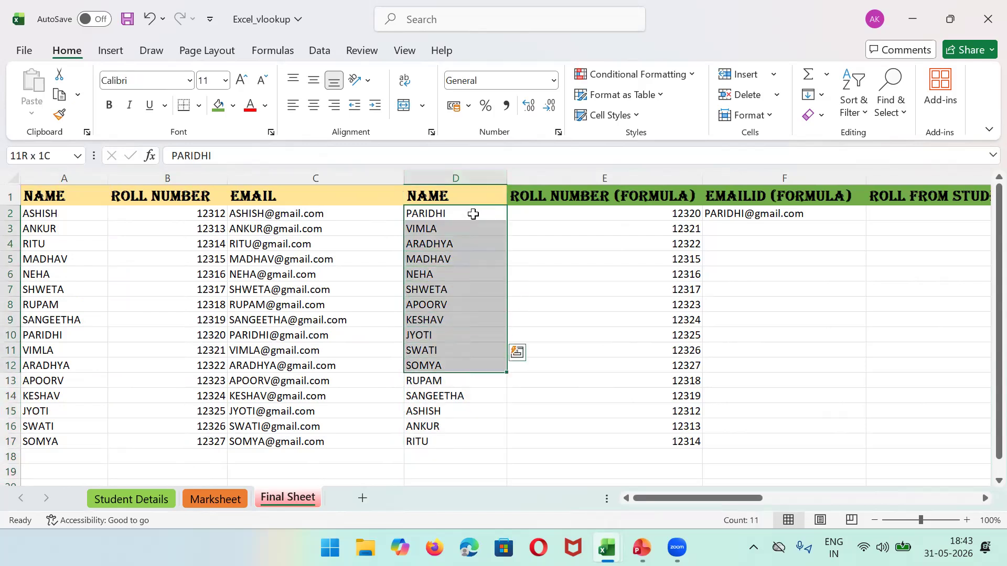
pyautogui.hotkey('shift', 'Down')
pyautogui.hotkey('shift', 'Down')
pyautogui.hotkey('shift', 'Down')
pyautogui.hotkey('shift', 'Down')
pyautogui.hotkey('shift', 'Down')
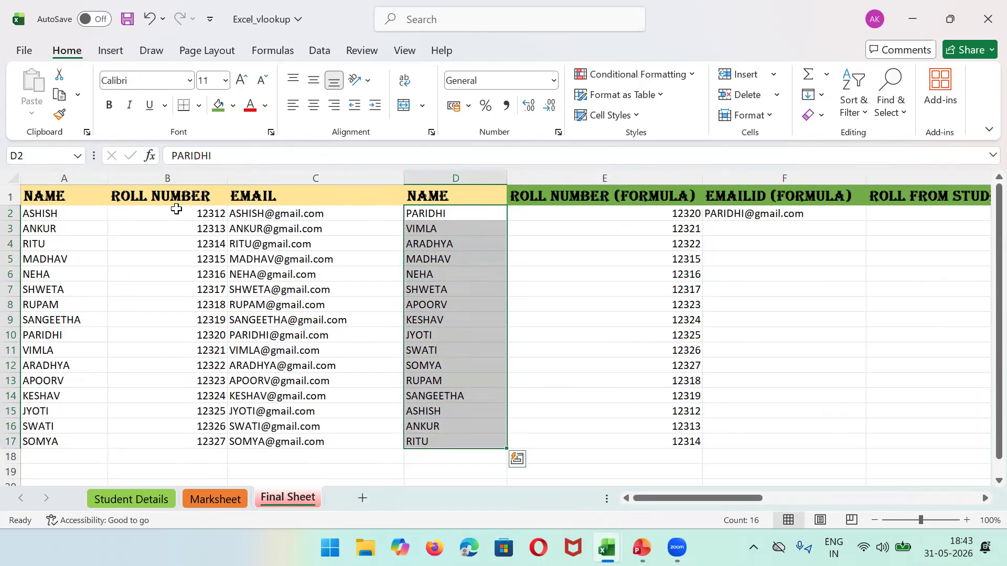
pyautogui.click(77, 212)
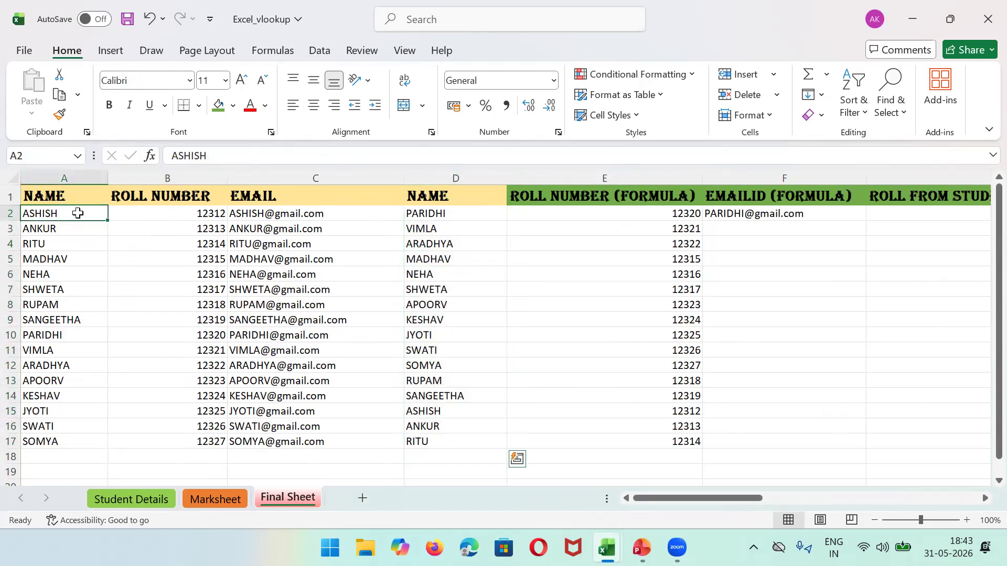
pyautogui.click(462, 212)
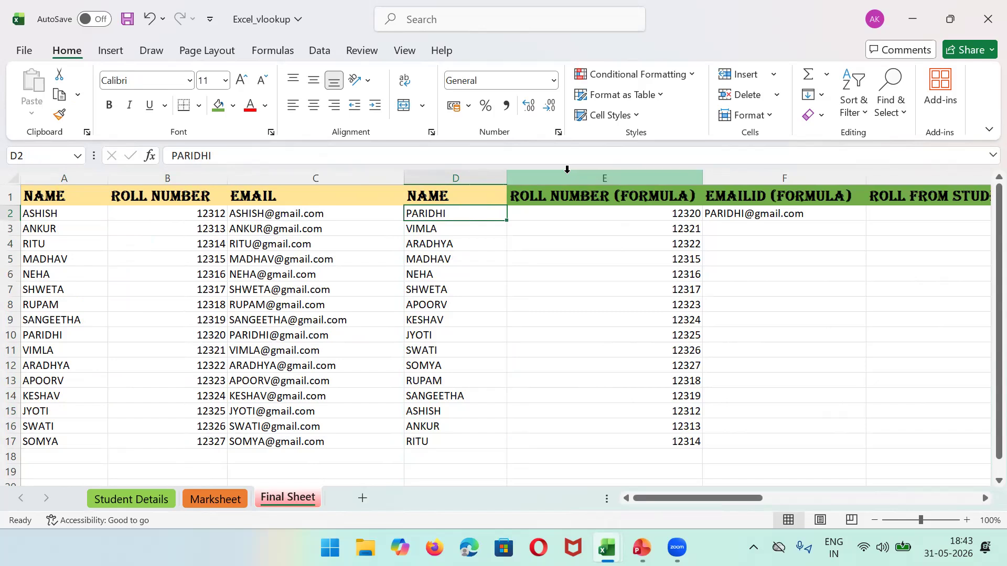
pyautogui.click(39, 175)
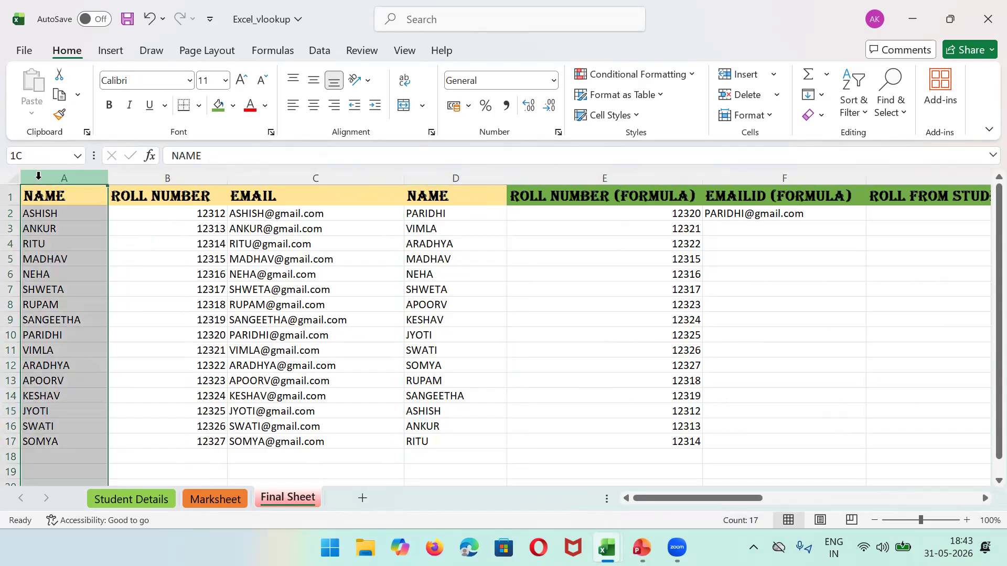
pyautogui.moveTo(39, 176); pyautogui.dragTo(168, 177)
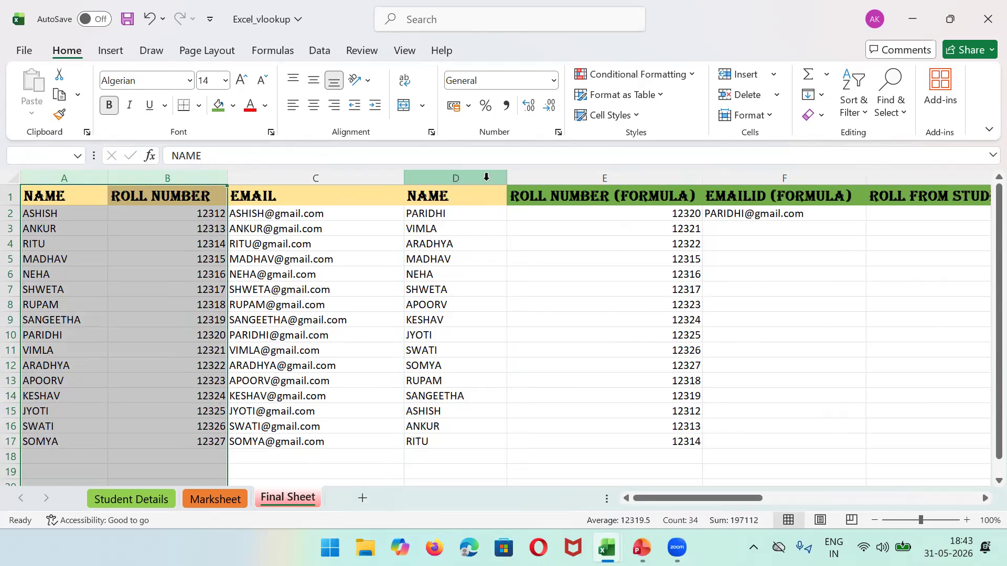
pyautogui.click(579, 178)
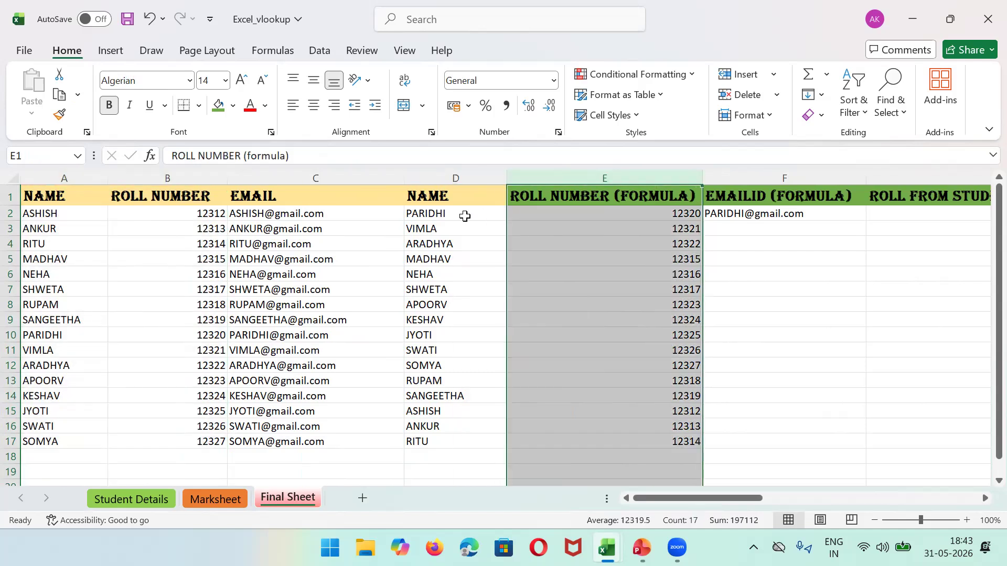
pyautogui.click(445, 179)
pyautogui.click(464, 211)
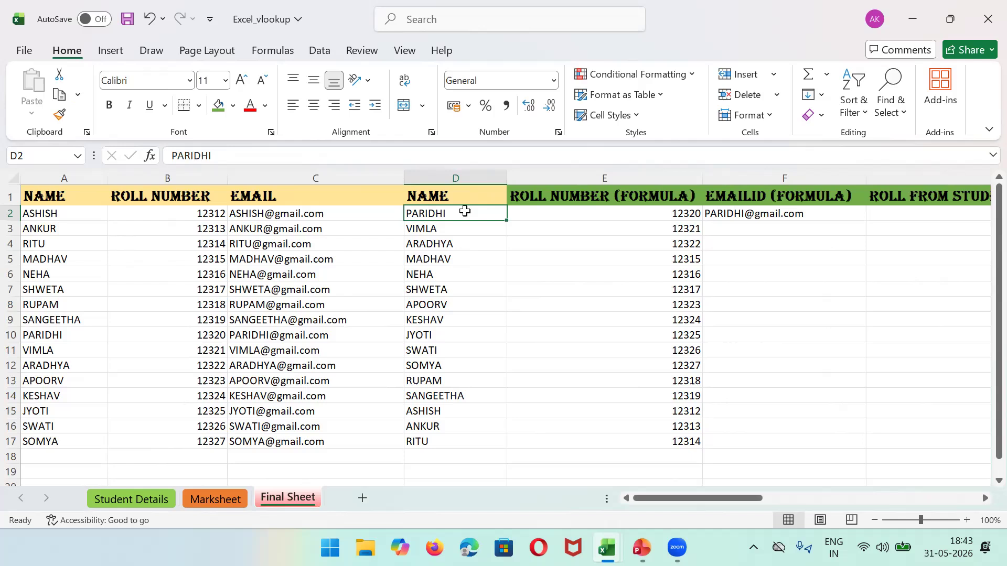
pyautogui.click(76, 172)
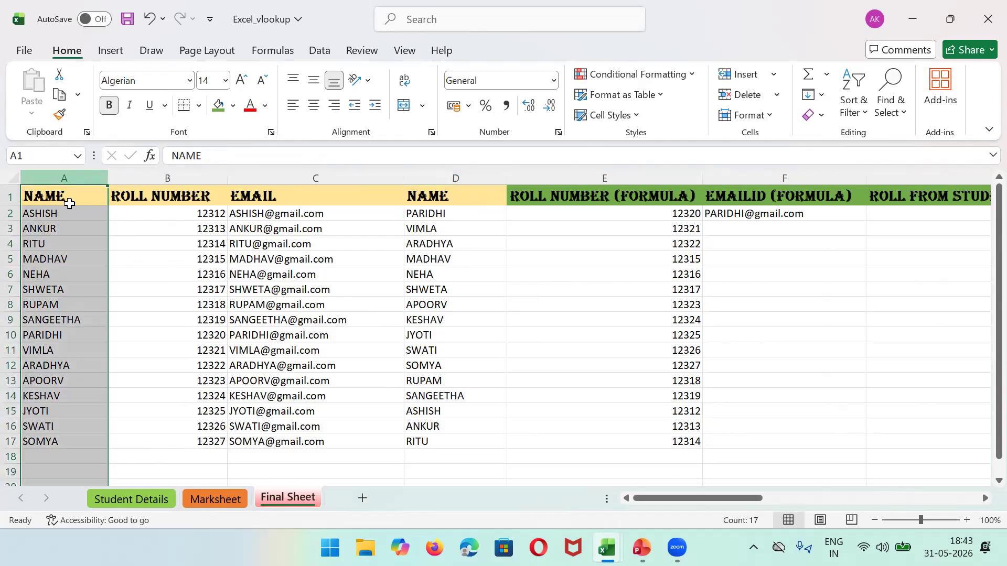
pyautogui.click(65, 338)
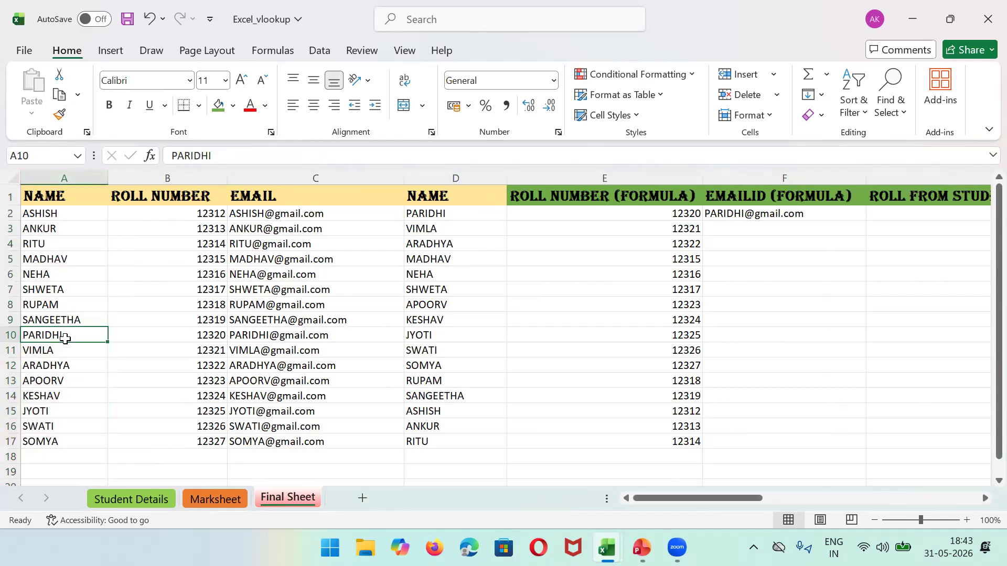
pyautogui.press('Right')
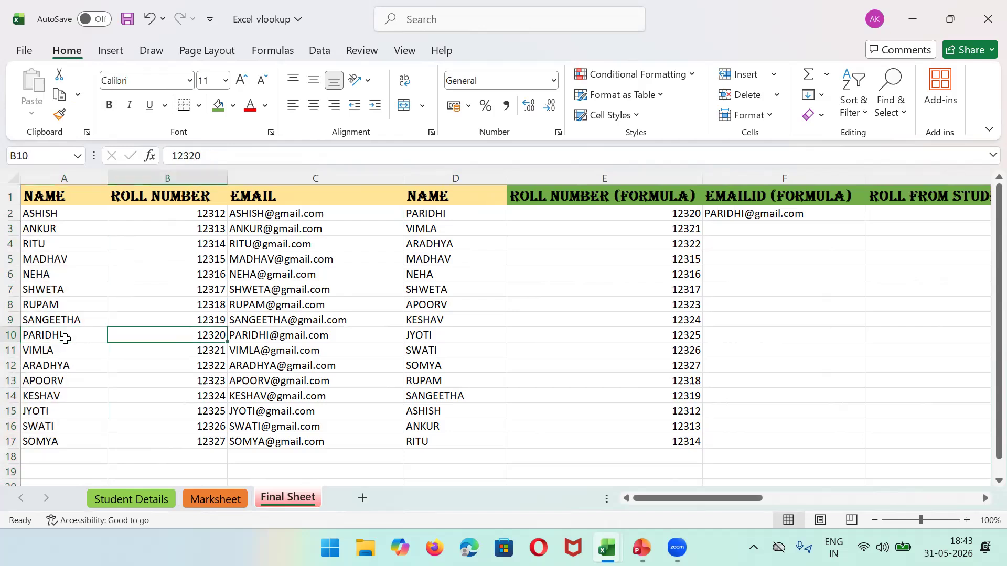
pyautogui.hotkey('ctrl', 'c')
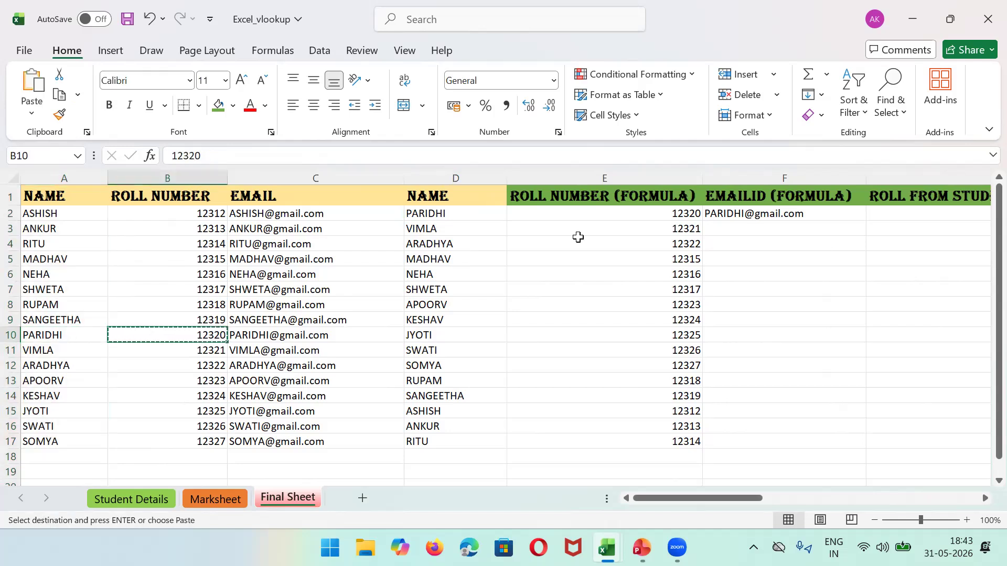
pyautogui.click(642, 210)
pyautogui.hotkey('ctrl', 'v')
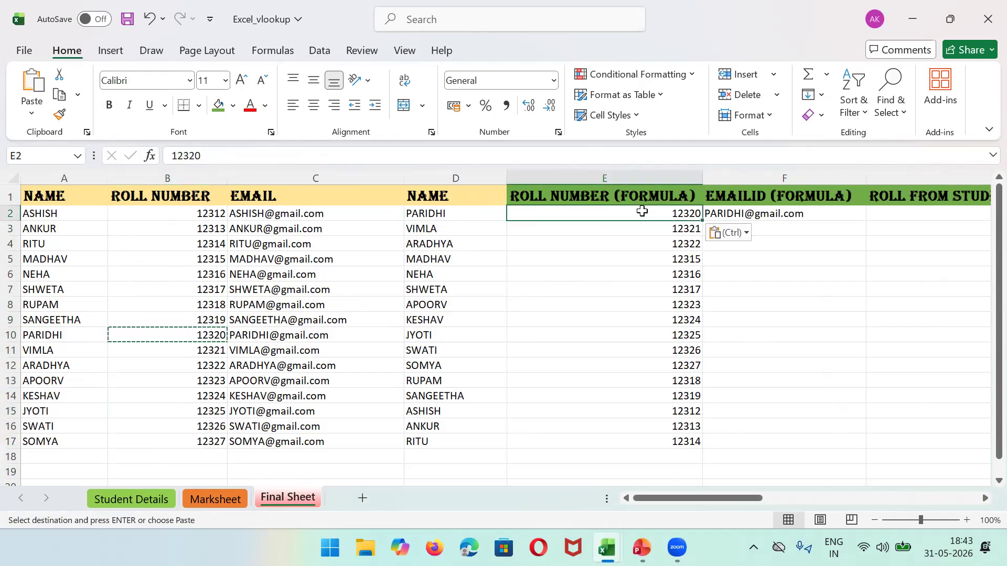
pyautogui.hotkey('ctrl', 's')
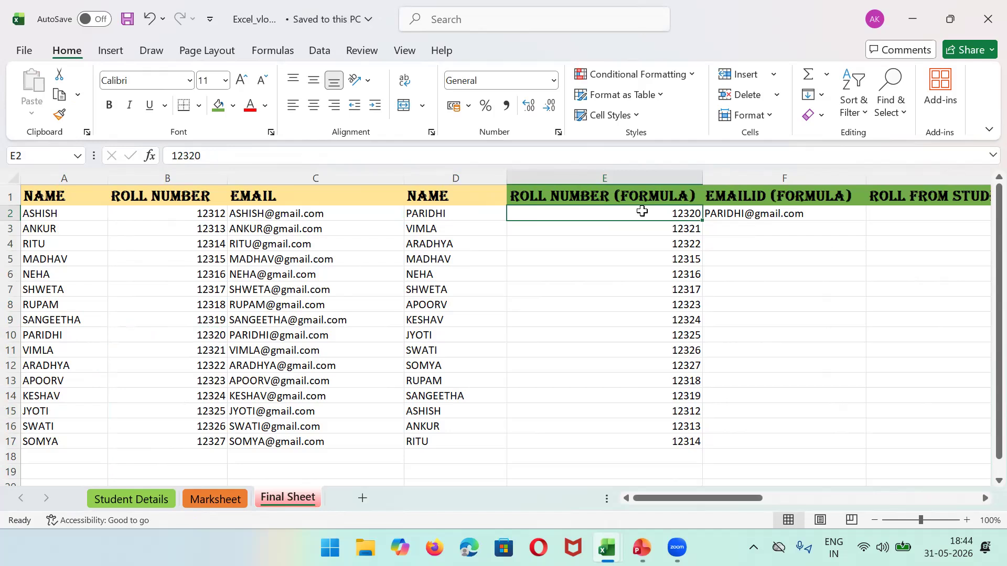
# Step: Clear the old roll numbers and emails from E2:F17
pyautogui.keyDown('shift'); pyautogui.click(691, 442); pyautogui.keyUp('shift')
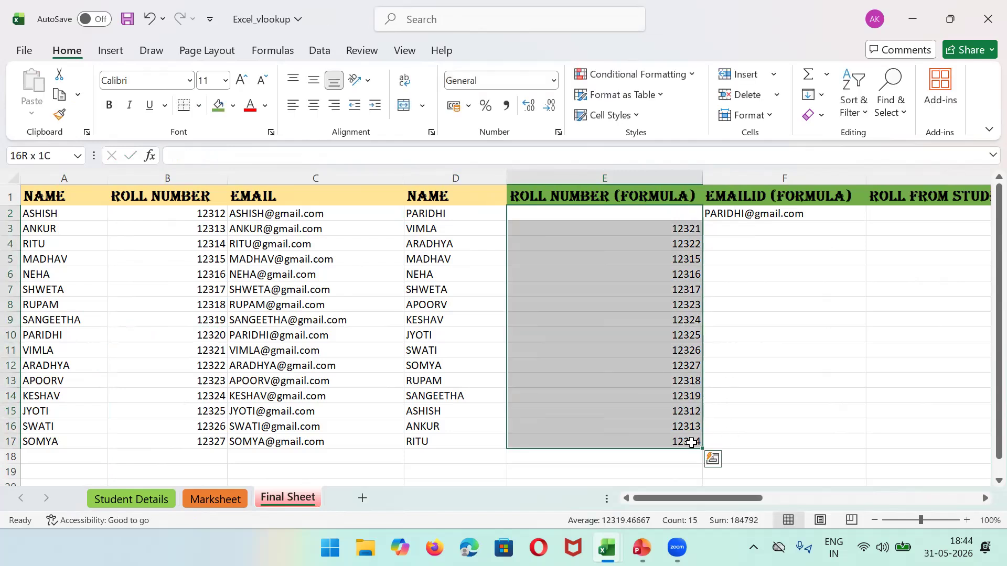
pyautogui.hotkey('shift', 'Right')
pyautogui.press('Delete')
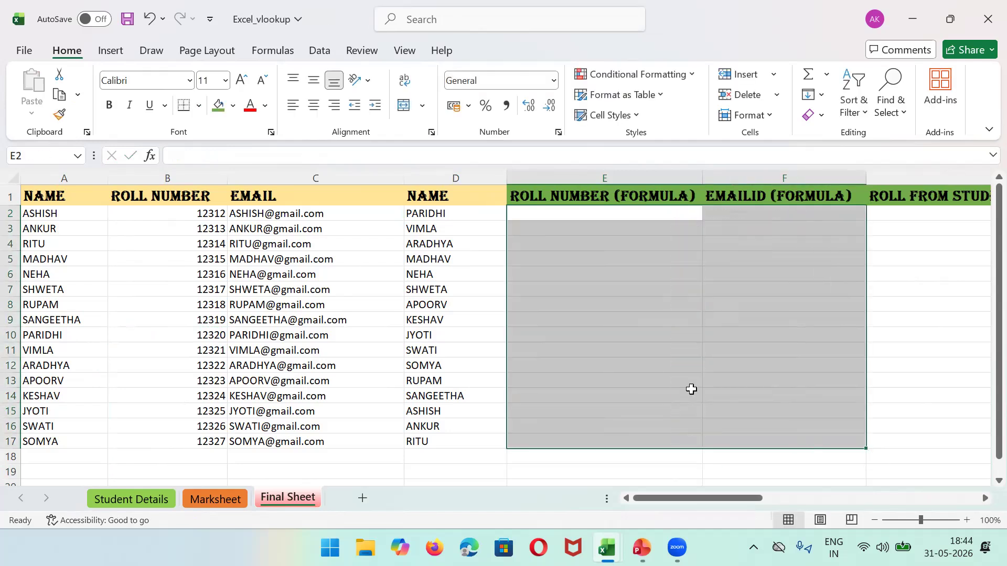
pyautogui.click(559, 212)
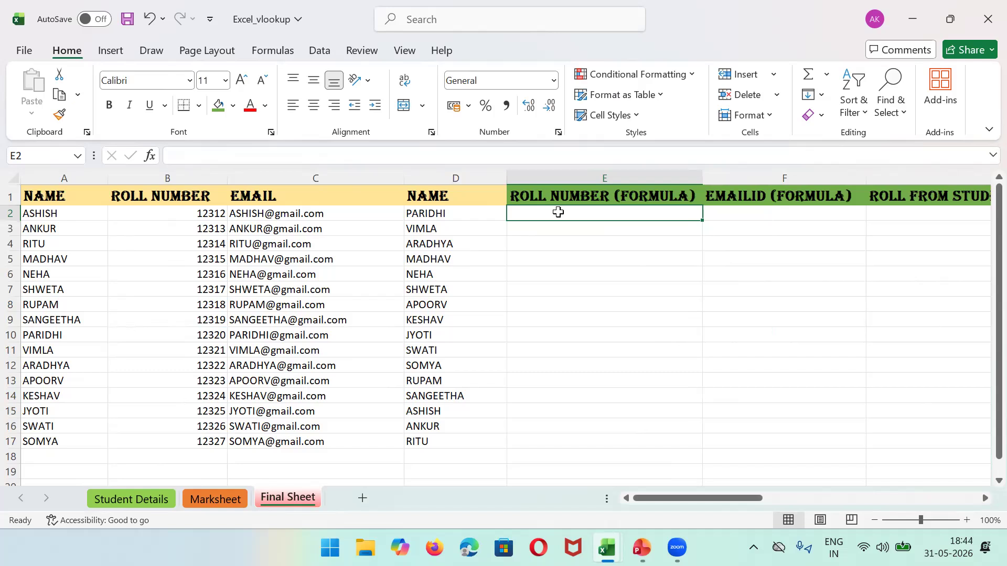
# Step: Enter the incomplete formula =VLOOKUP(D2,A:B in E2, triggering the too-few-arguments warning
pyautogui.write('=')
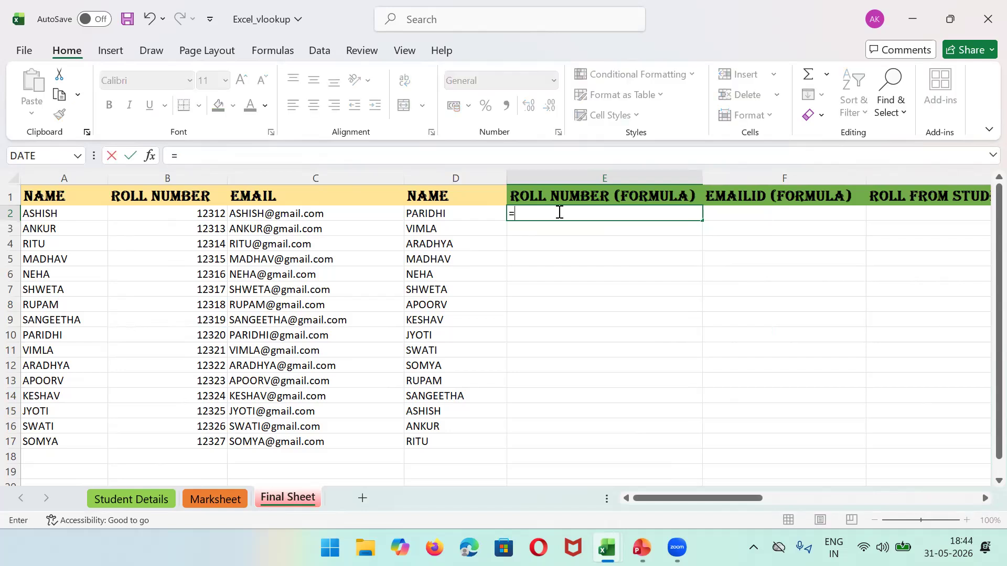
pyautogui.write('VLOO')
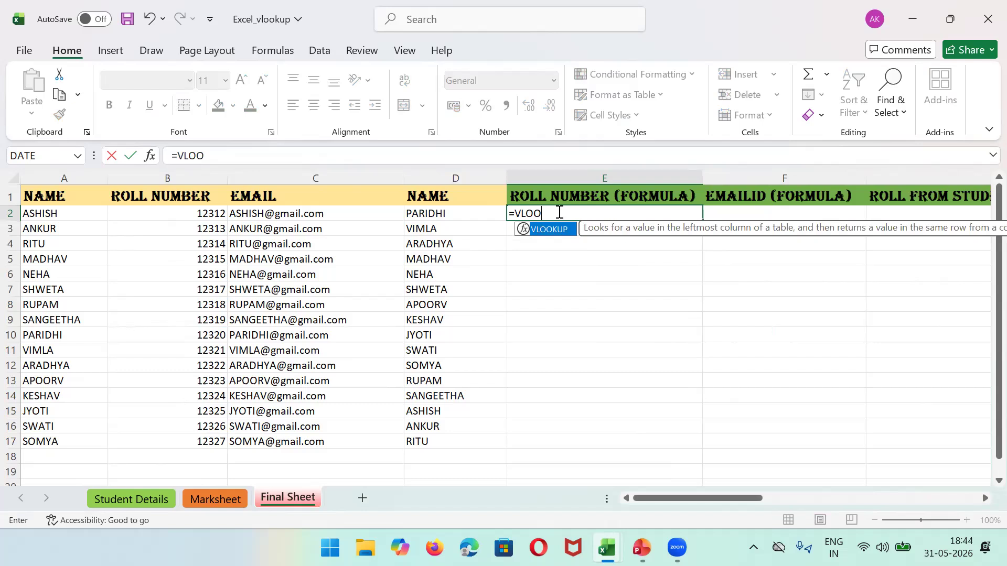
pyautogui.write('KUP')
pyautogui.write('(')
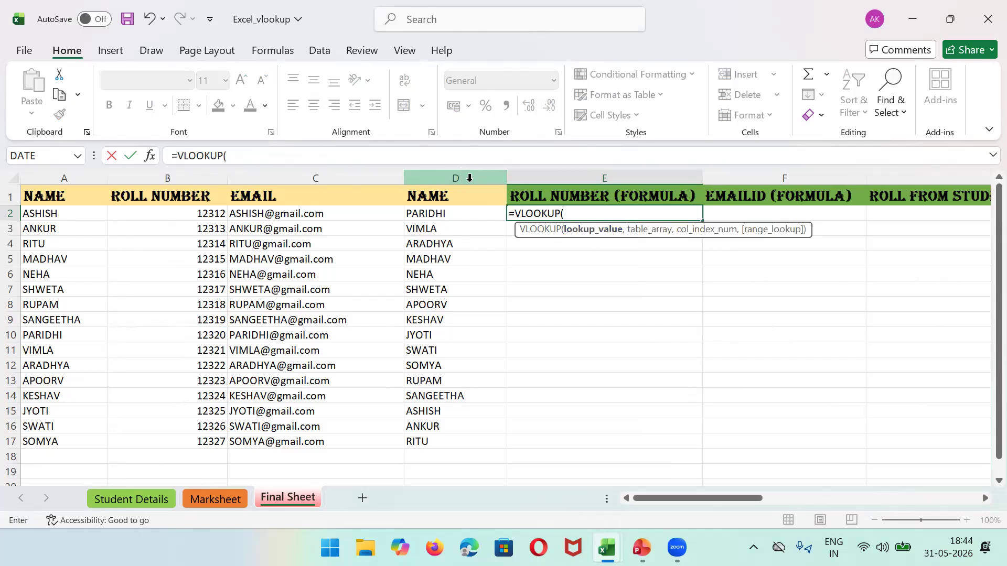
pyautogui.write('D')
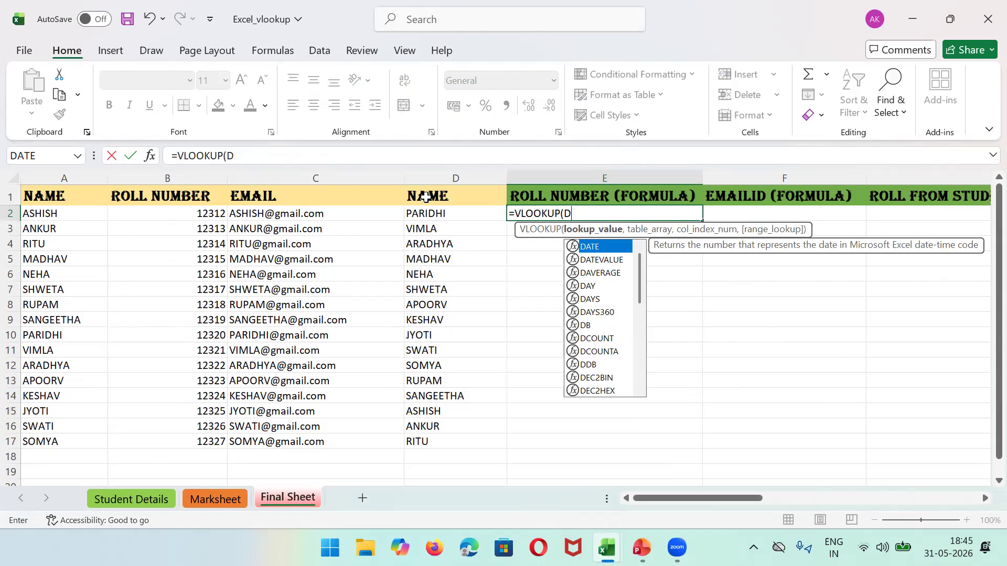
pyautogui.write('2')
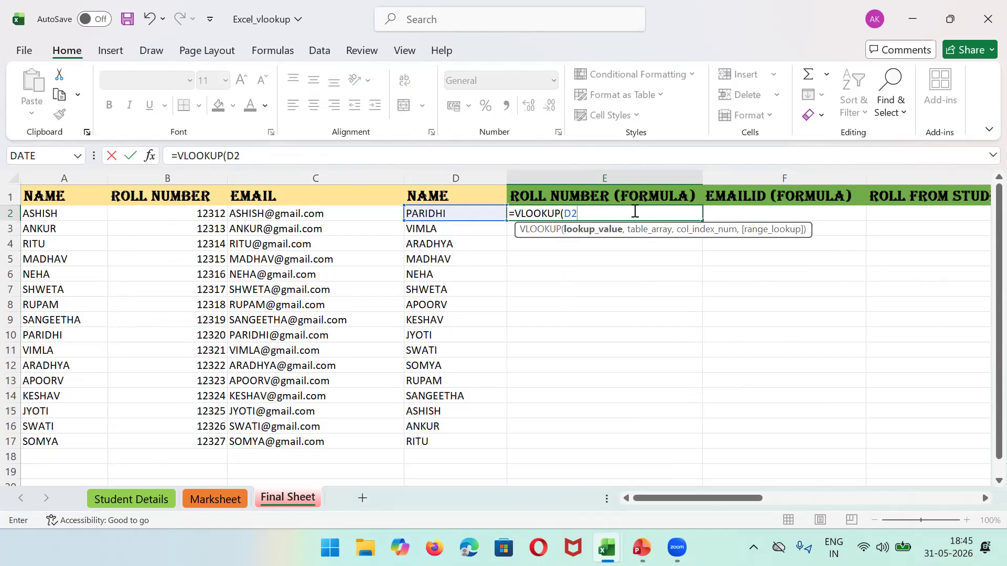
pyautogui.write(',')
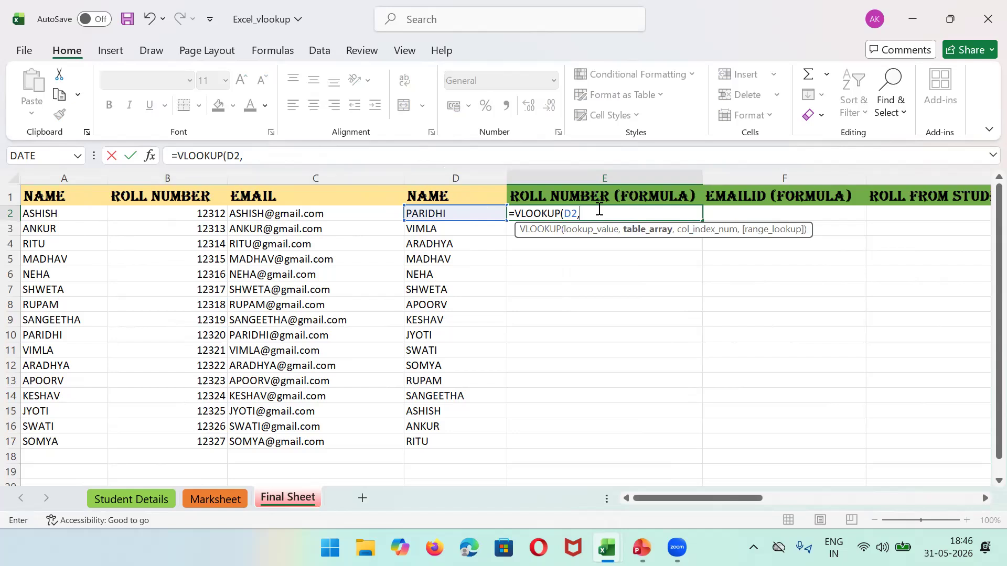
pyautogui.write('A')
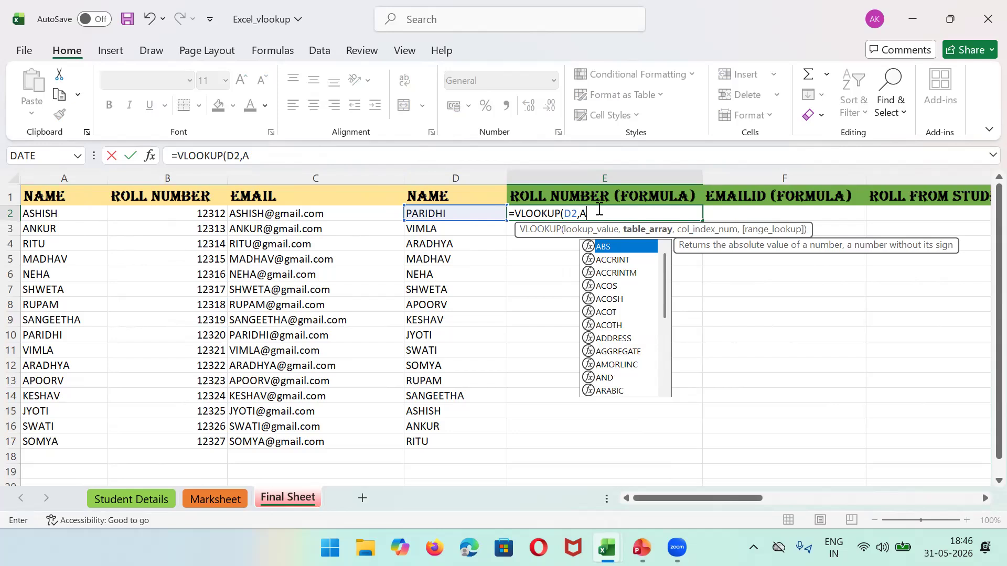
pyautogui.write(':')
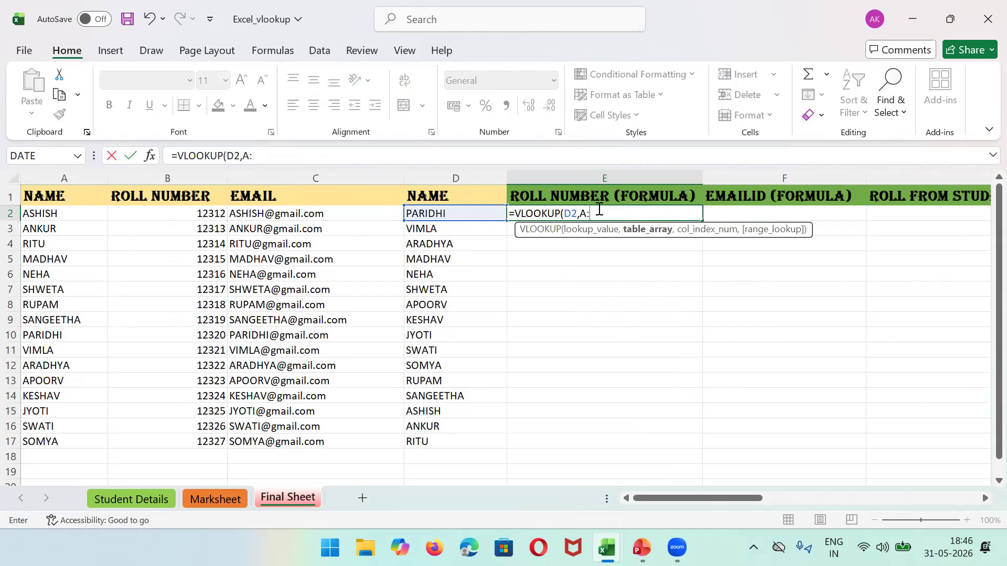
pyautogui.write('B')
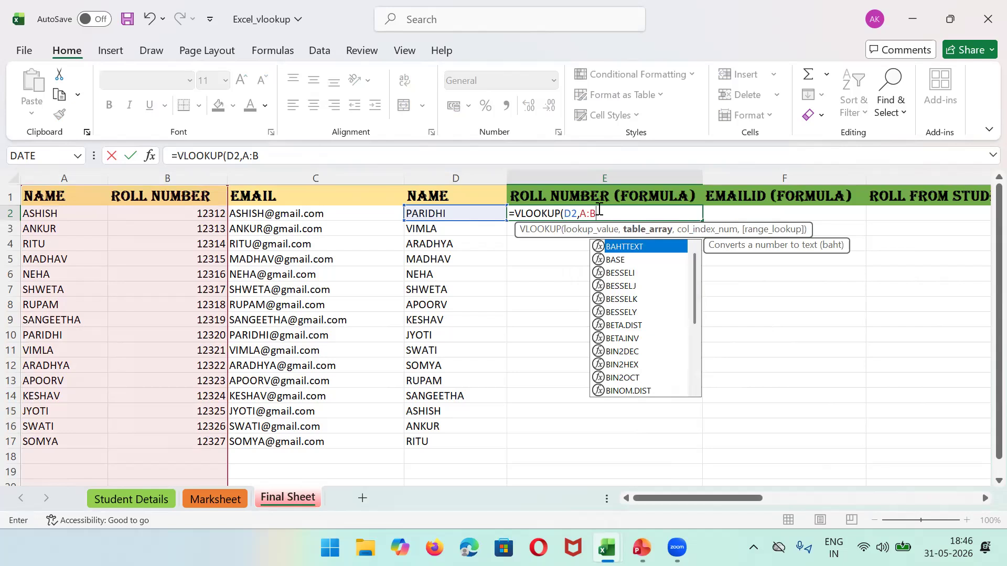
pyautogui.press('Return')
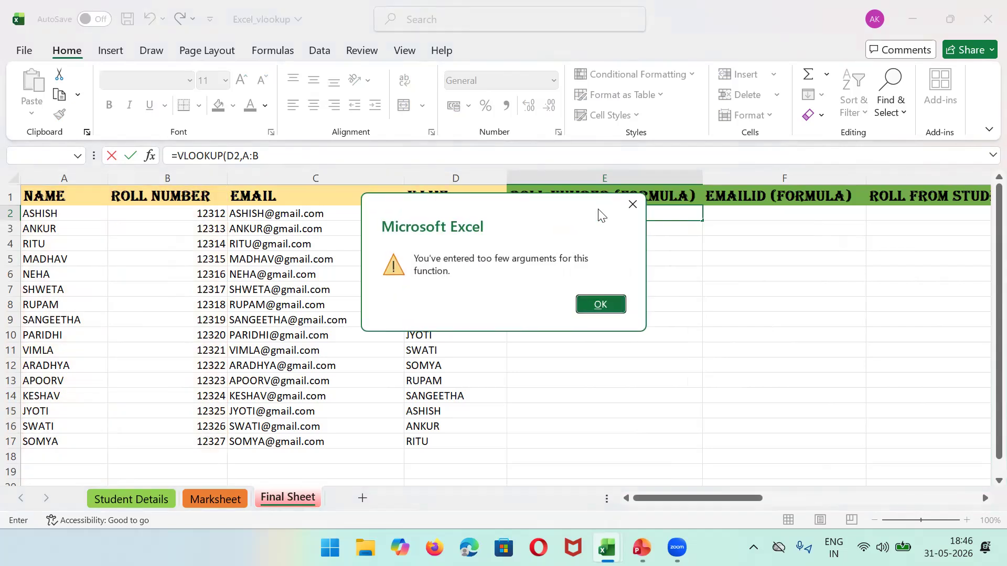
# Step: Dismiss the too-few-arguments warning with OK to resume editing E2's formula
pyautogui.click(597, 303)
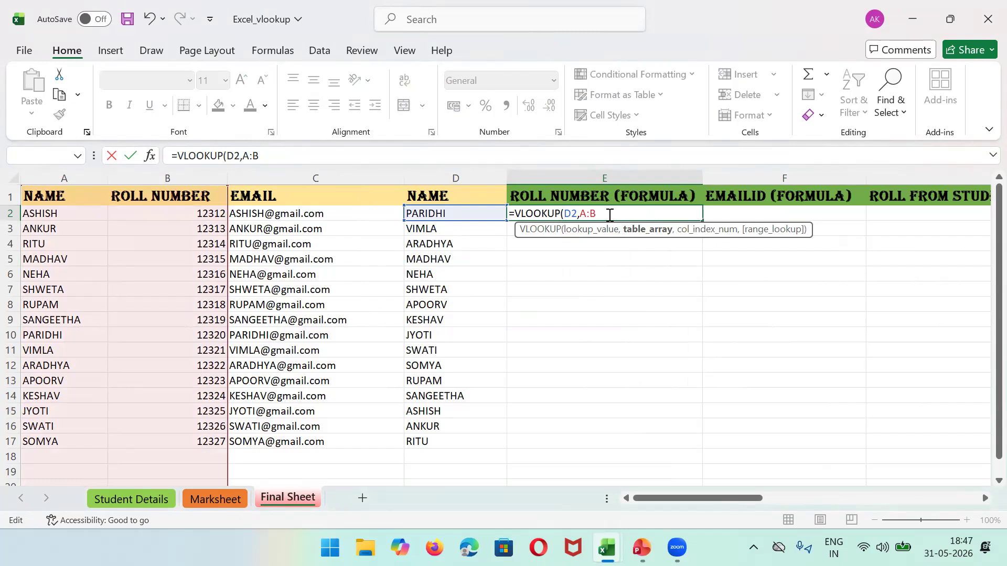
# Step: Complete E2's formula as =VLOOKUP(D2,A:B,2,FALSE) to return PARIDHI's roll number 12320
pyautogui.write(',')
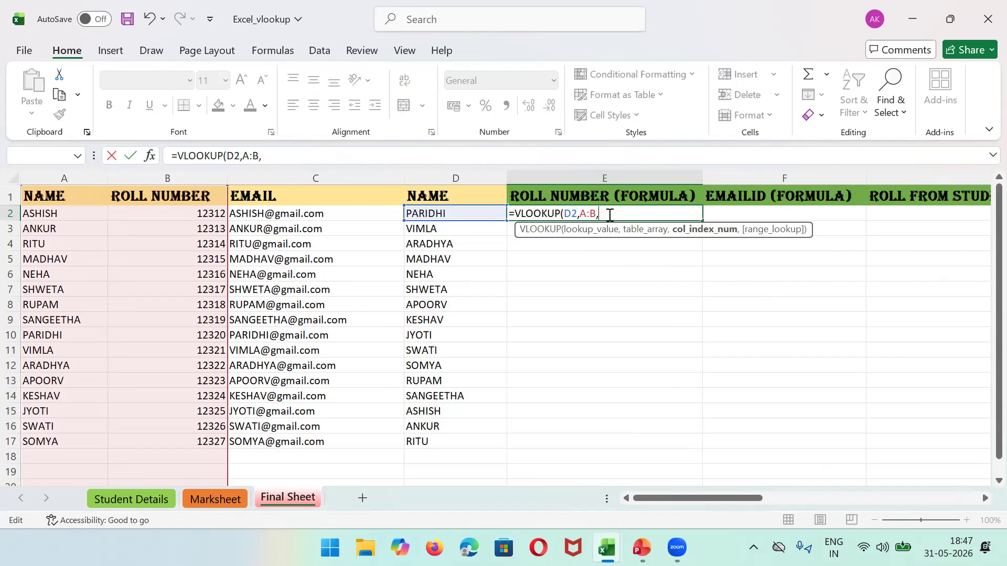
pyautogui.write('2,')
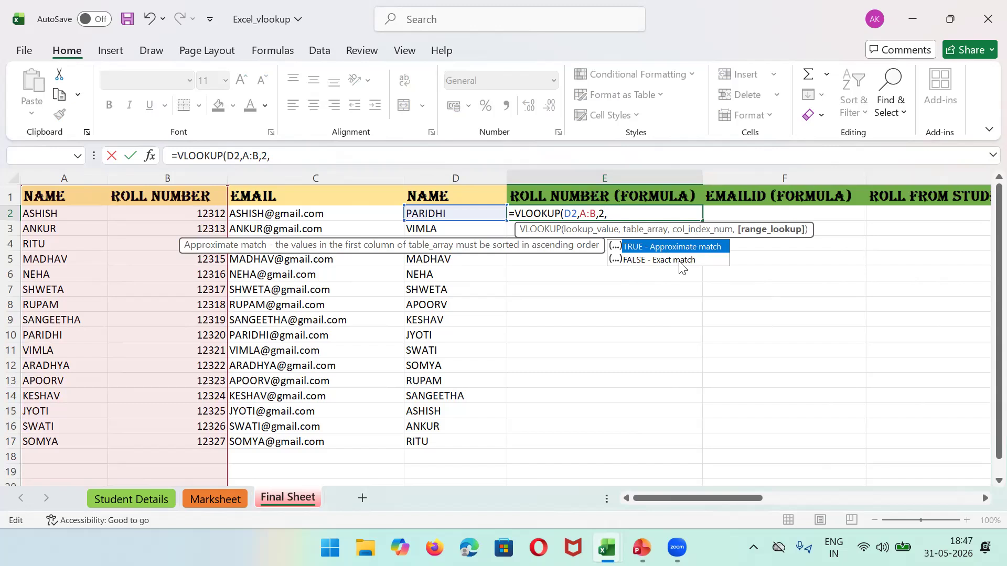
pyautogui.write('FALSE')
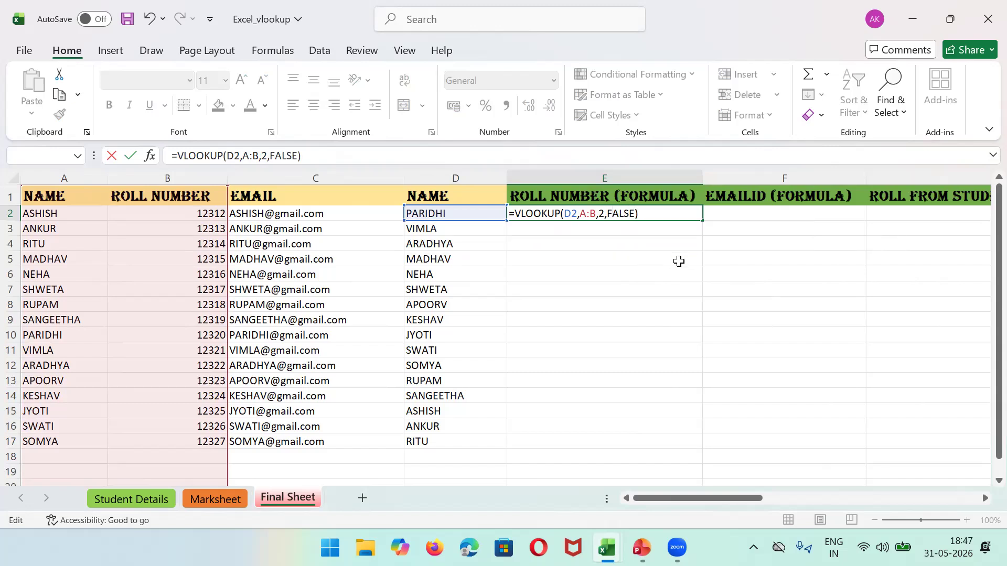
pyautogui.press('Return')
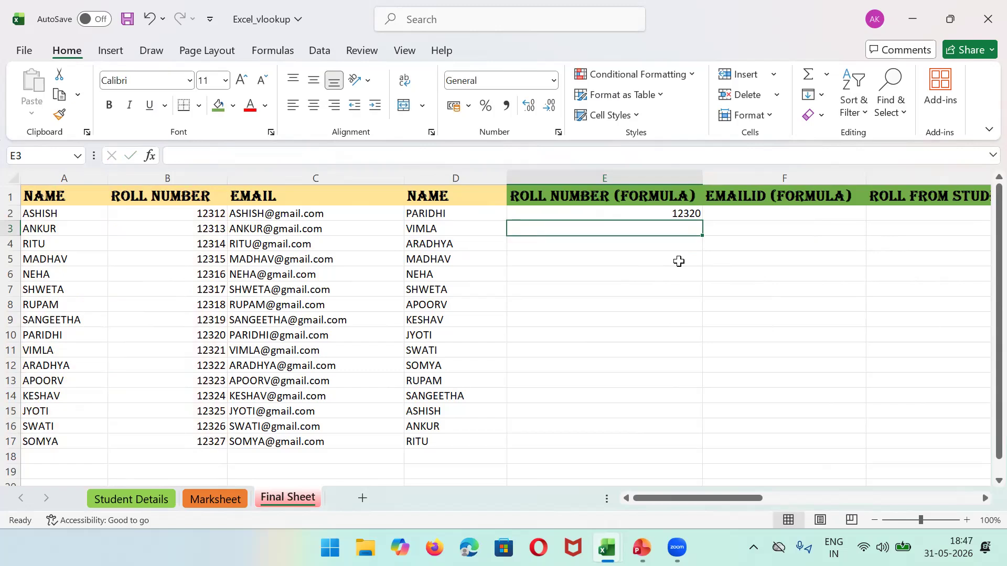
pyautogui.click(625, 214)
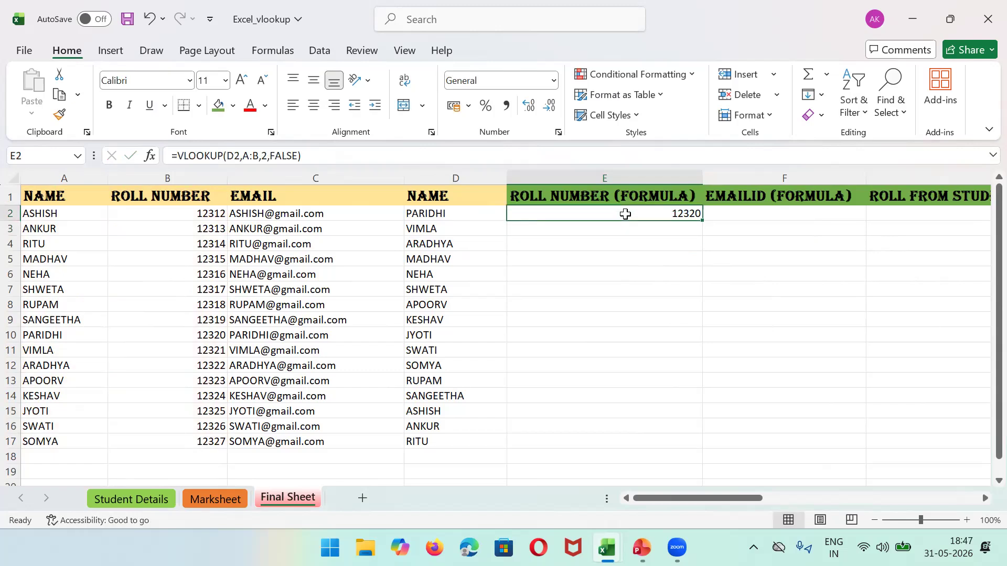
pyautogui.click(454, 212)
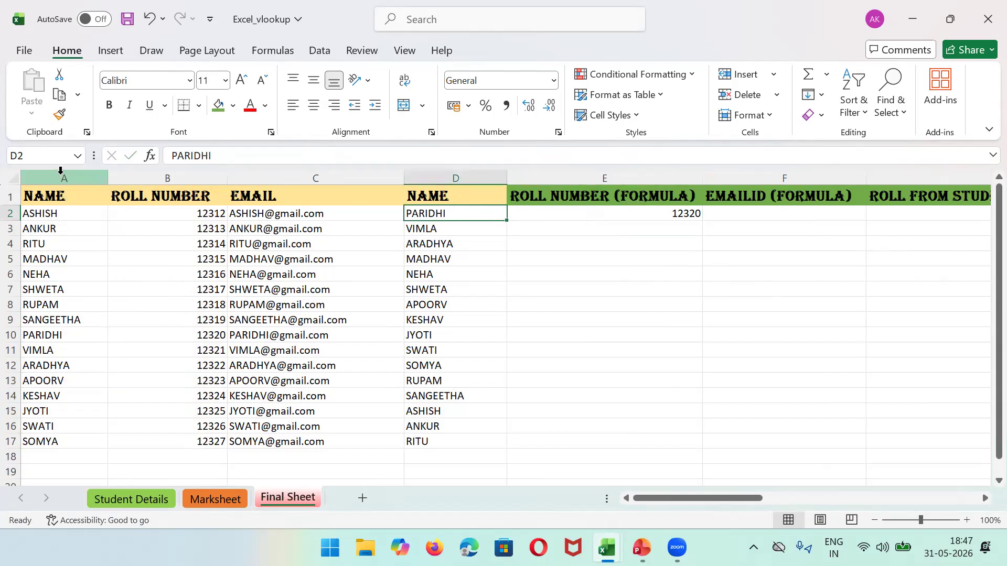
pyautogui.click(99, 178)
pyautogui.click(142, 170)
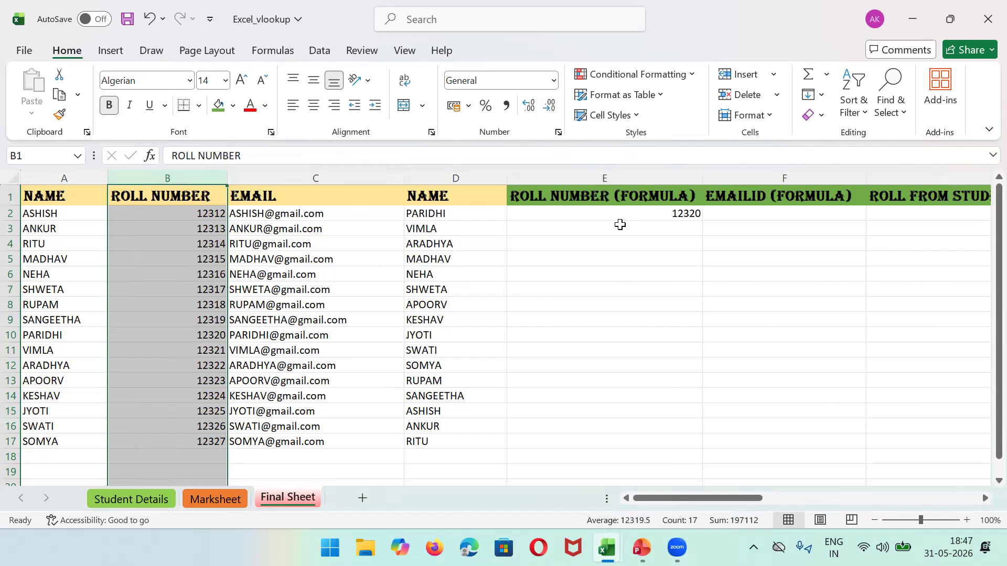
pyautogui.click(603, 216)
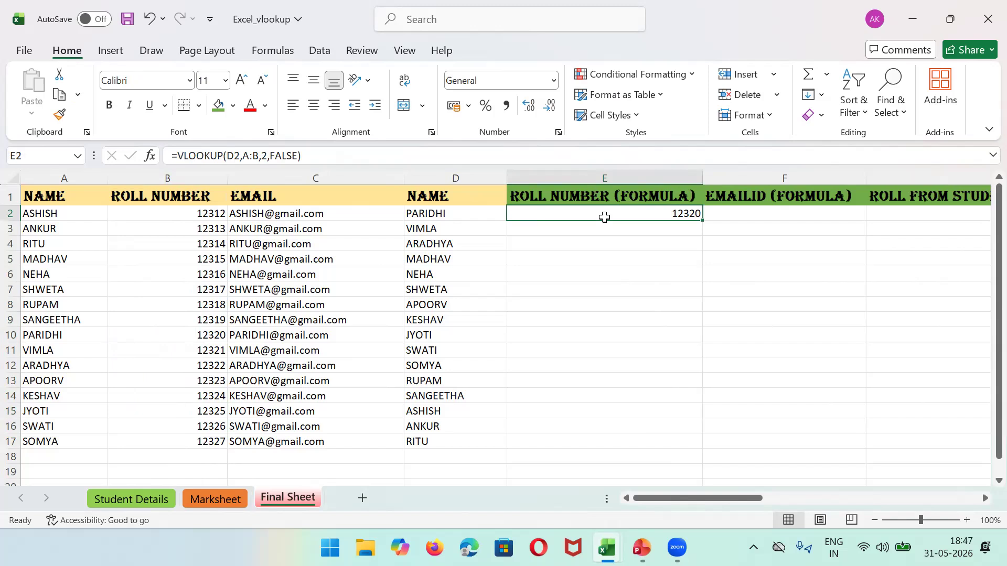
# Step: Fill E2's roll-number lookup down to E17 and verify E3 returns VIMLA's roll number 12321
pyautogui.moveTo(702, 220); pyautogui.dragTo(704, 449)
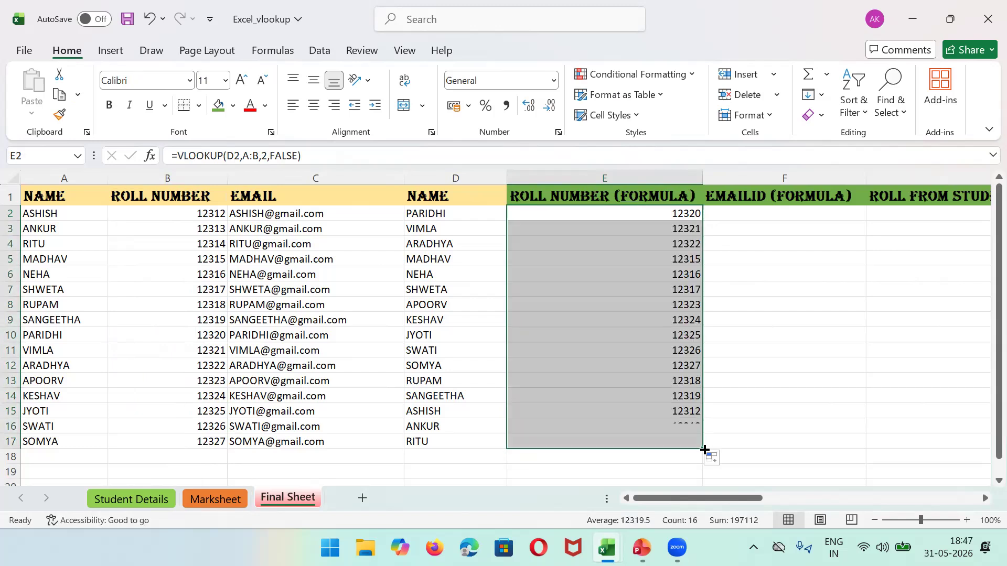
pyautogui.click(616, 231)
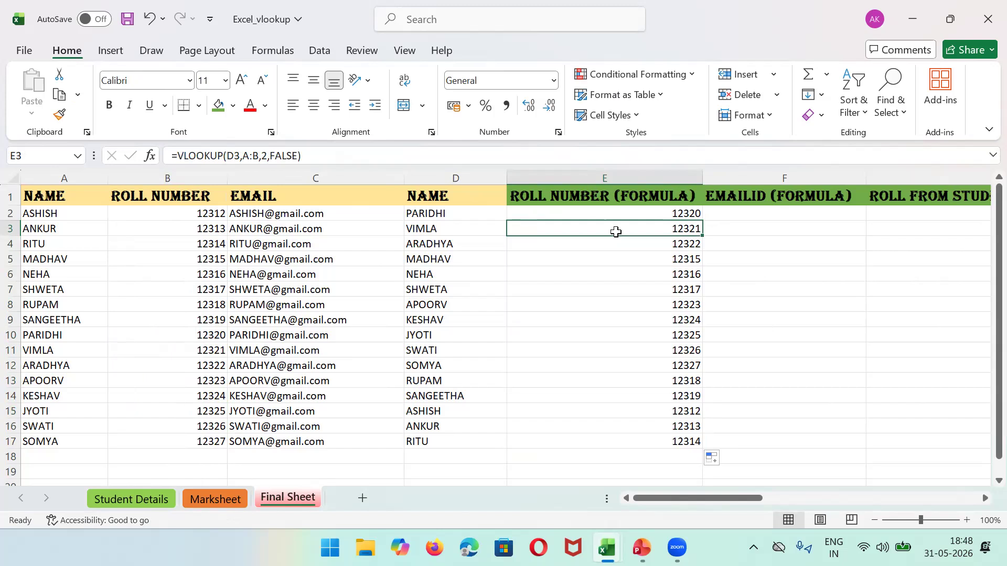
pyautogui.press('Left')
pyautogui.press('Right')
pyautogui.press('Left')
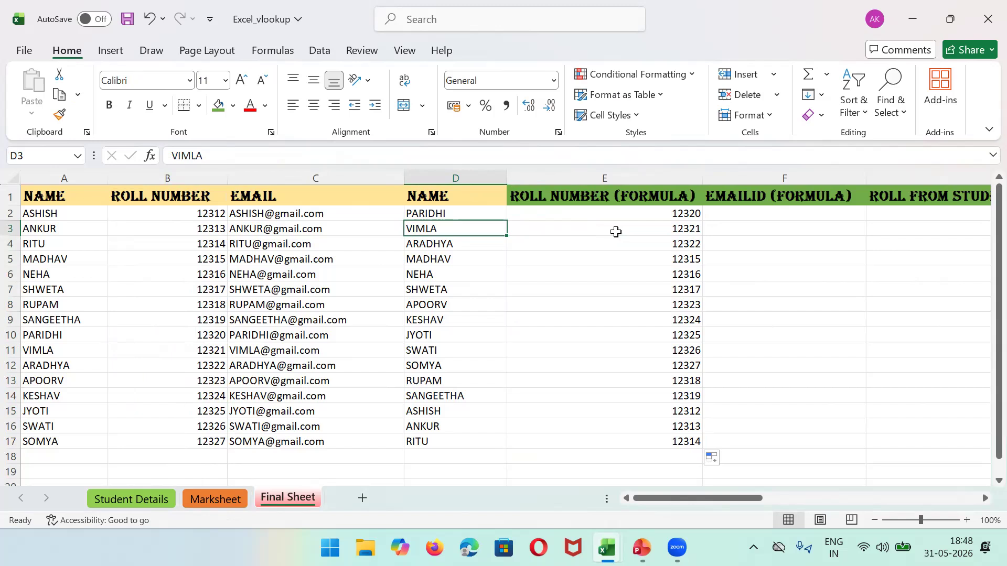
pyautogui.click(64, 174)
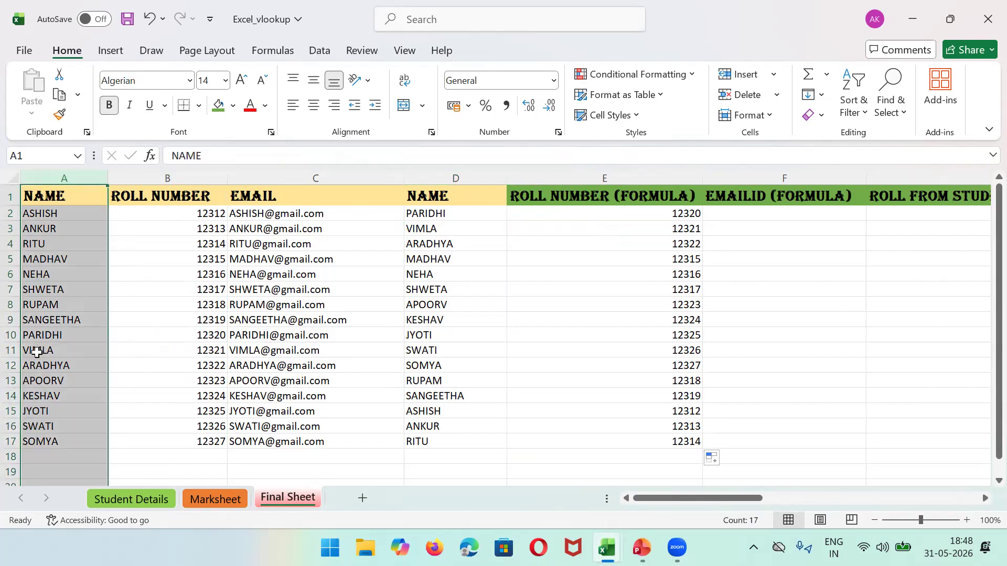
pyautogui.click(37, 351)
pyautogui.press('Right')
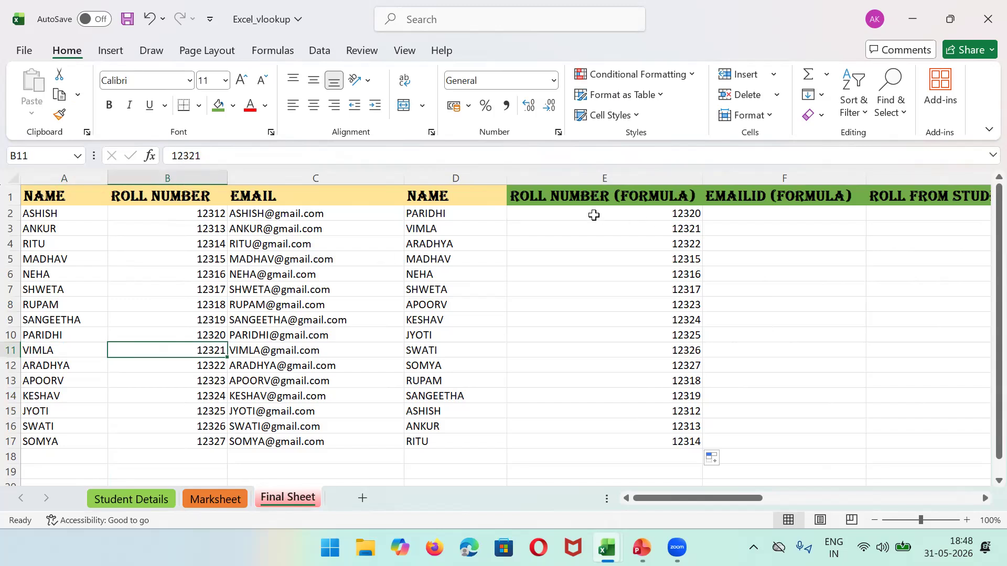
pyautogui.click(531, 227)
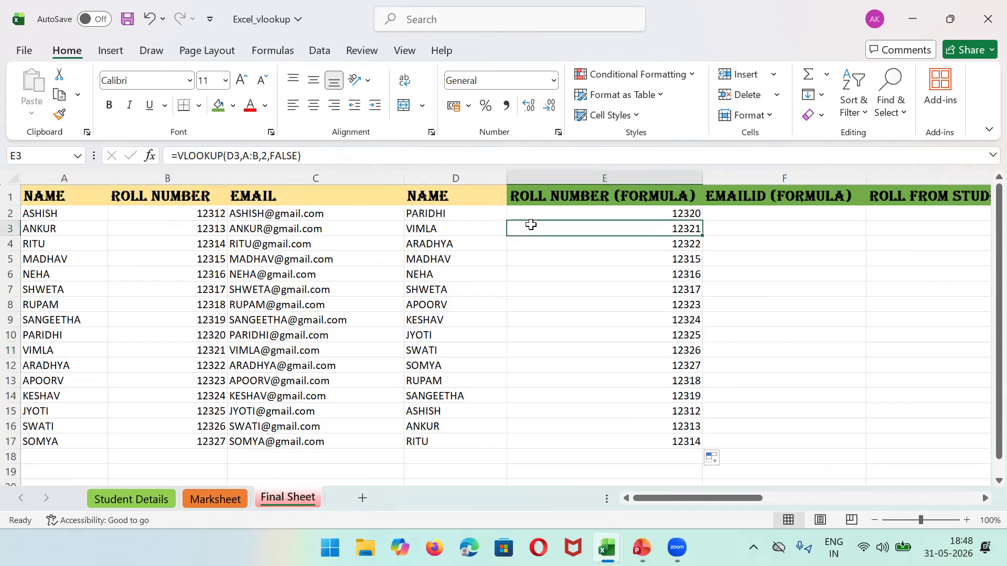
pyautogui.click(267, 156)
pyautogui.press('BackSpace')
pyautogui.write('1')
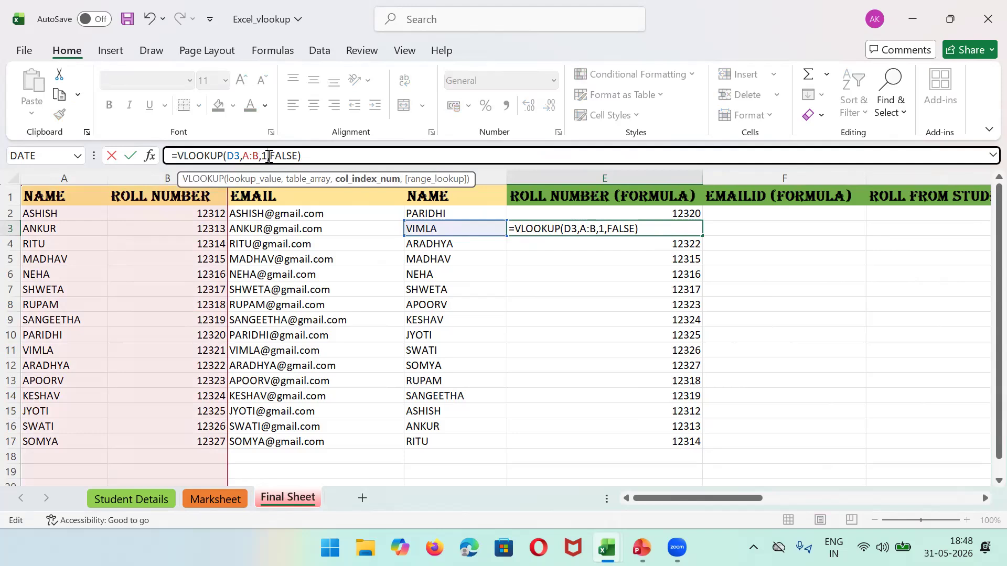
pyautogui.press('Return')
pyautogui.click(558, 226)
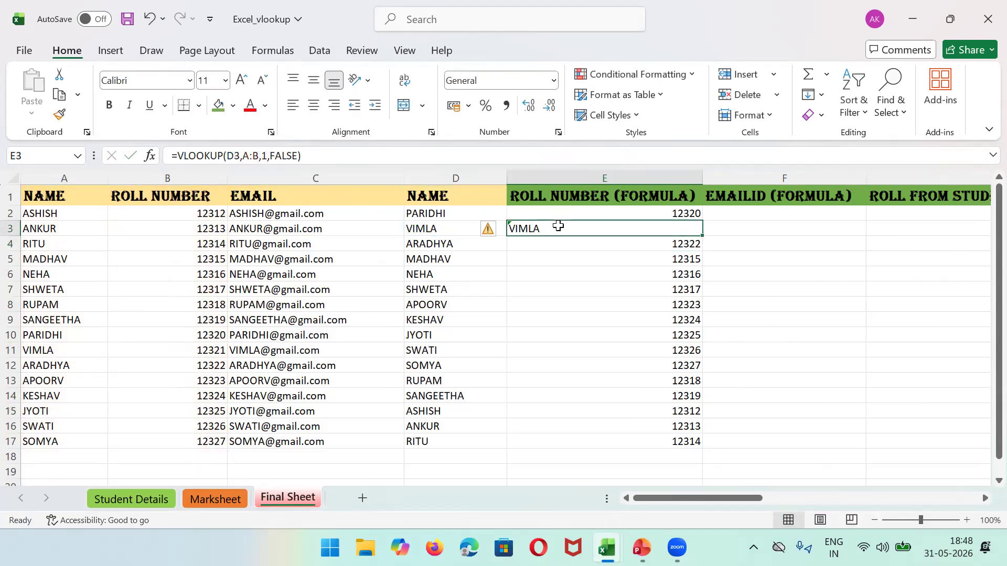
pyautogui.click(268, 155)
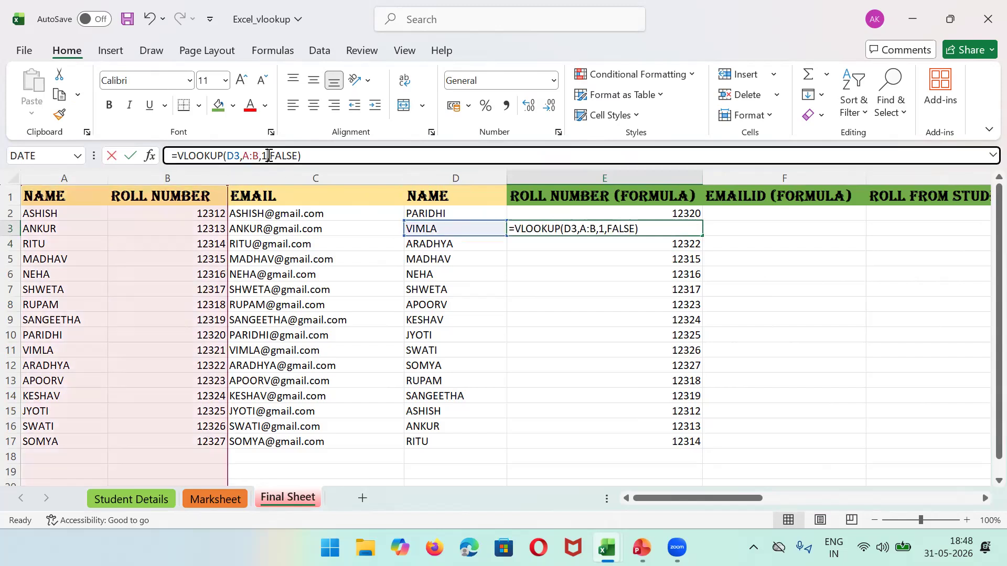
pyautogui.press('BackSpace')
pyautogui.write('2')
pyautogui.press('Return')
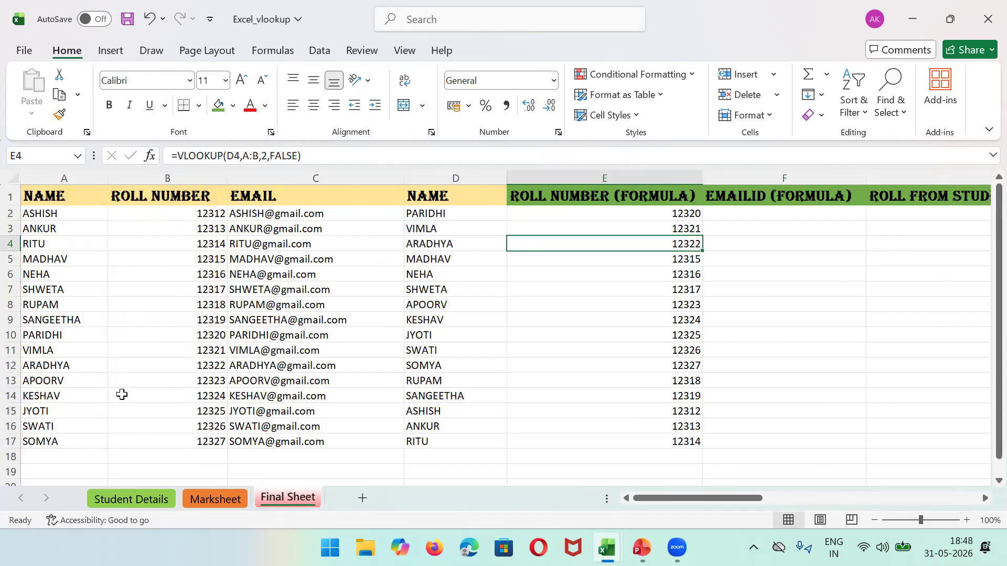
pyautogui.click(60, 176)
pyautogui.moveTo(60, 173); pyautogui.dragTo(225, 175)
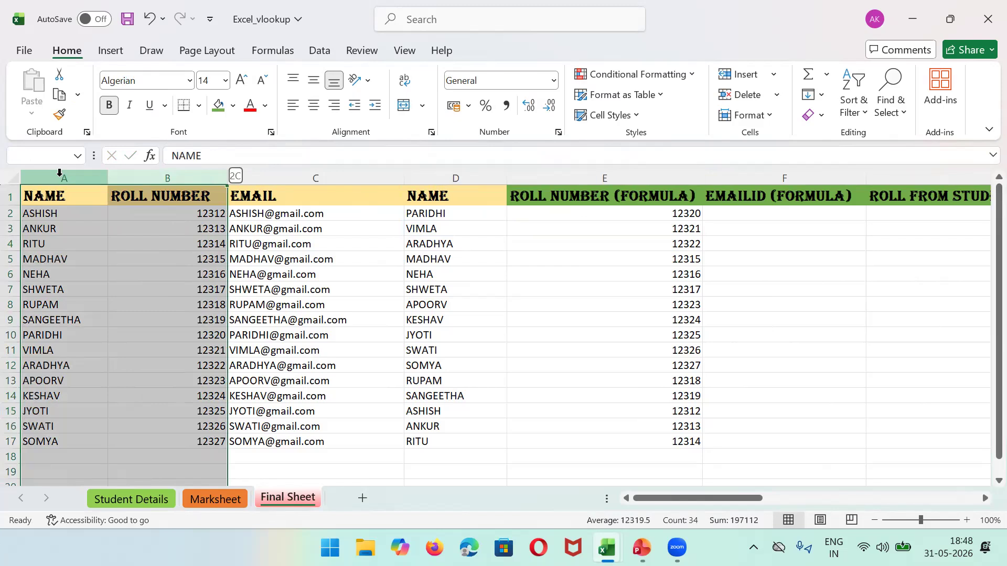
pyautogui.click(459, 174)
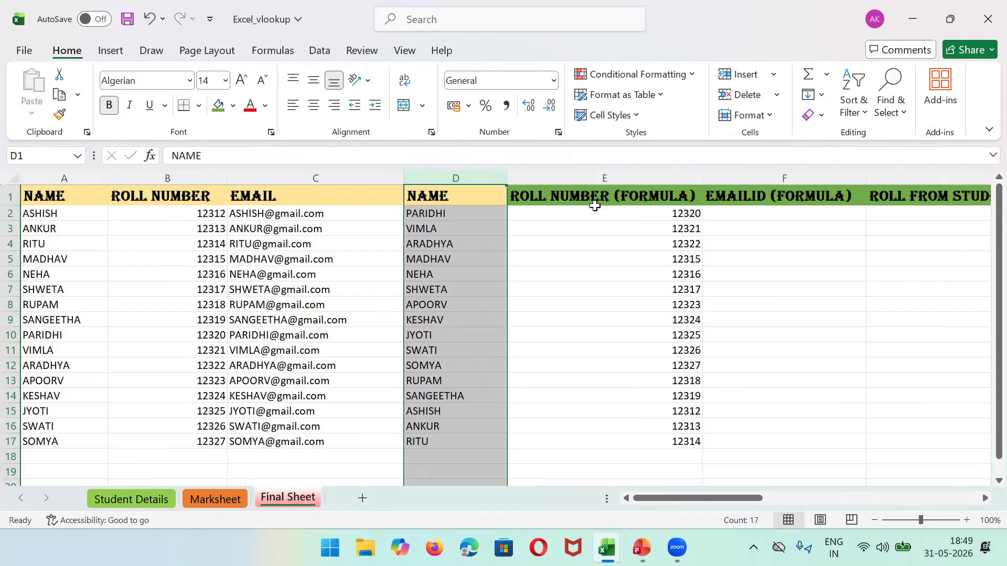
pyautogui.click(573, 210)
pyautogui.press('Right')
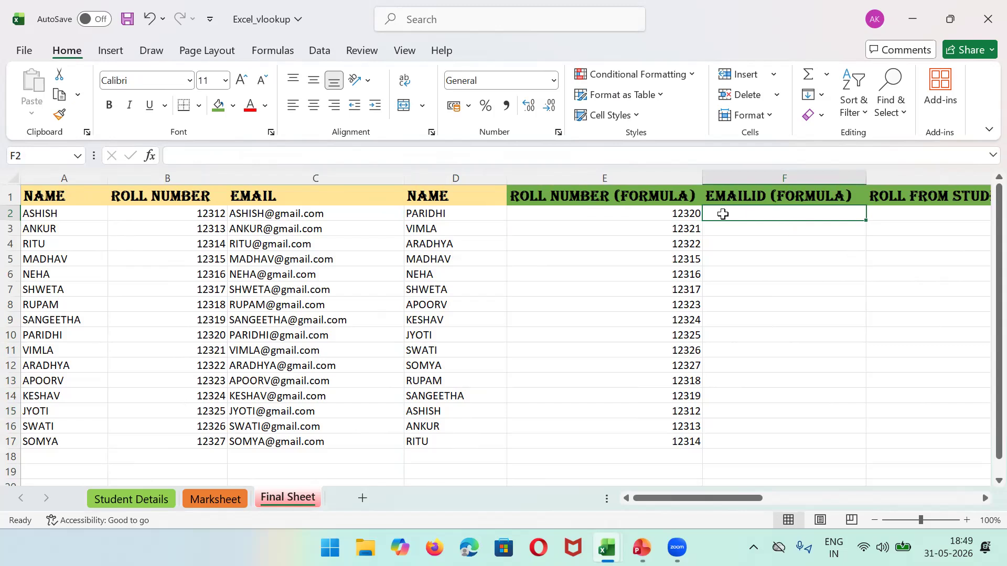
# Step: Enter =VLOOKUP(D2,A:C,2,FALSE) in F2, fixing the misspelled FALSE
pyautogui.write('=')
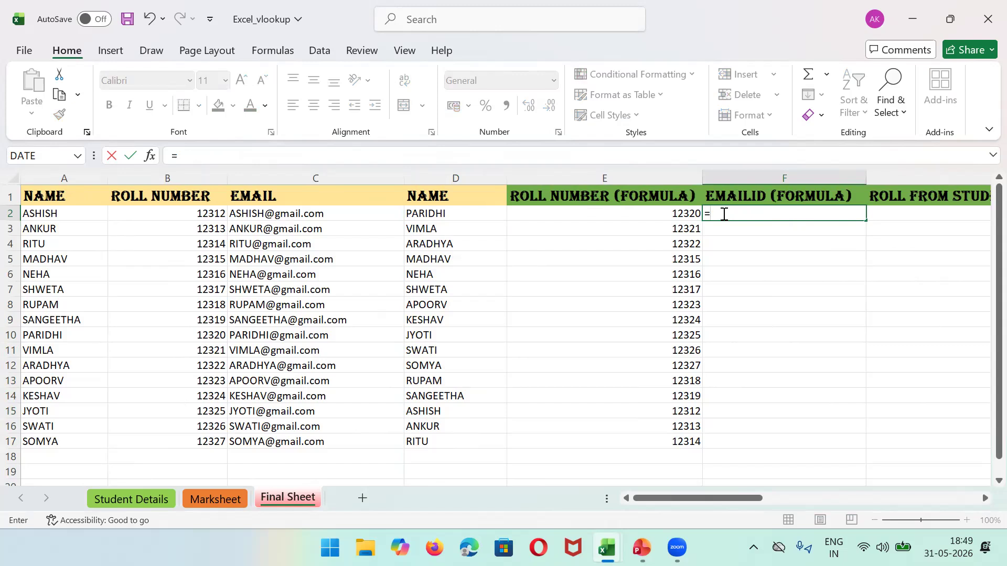
pyautogui.write('VLOO')
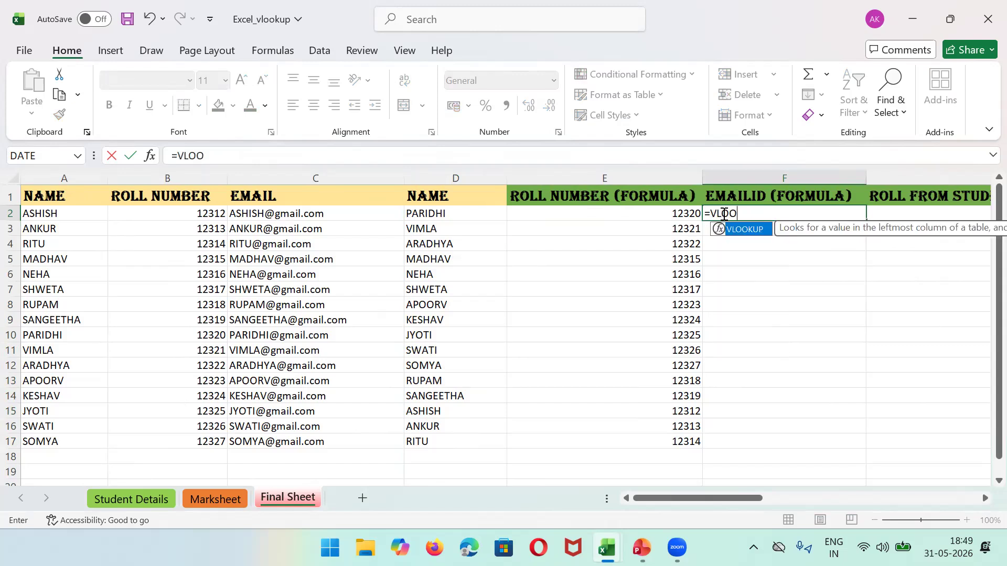
pyautogui.write('KUP(')
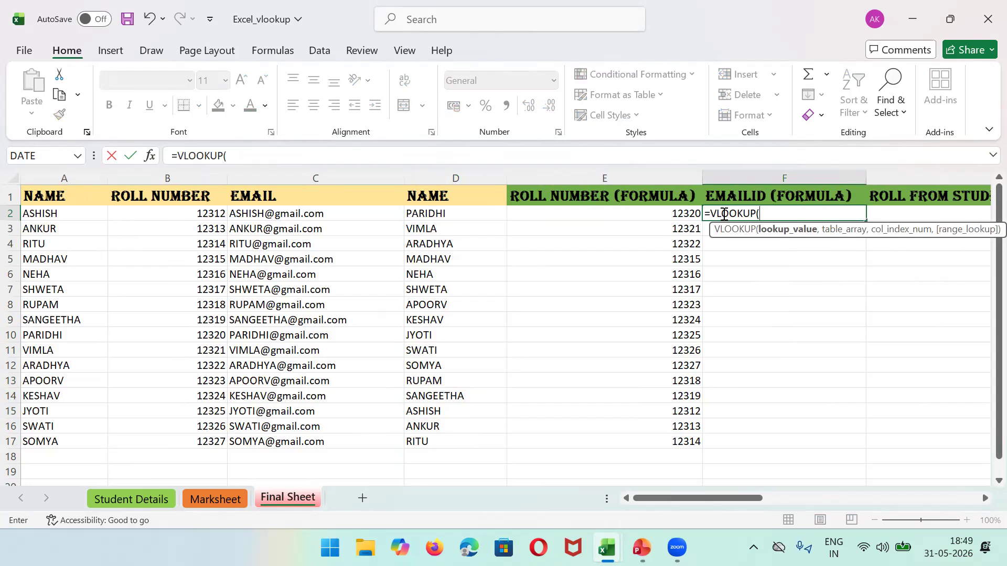
pyautogui.write('D')
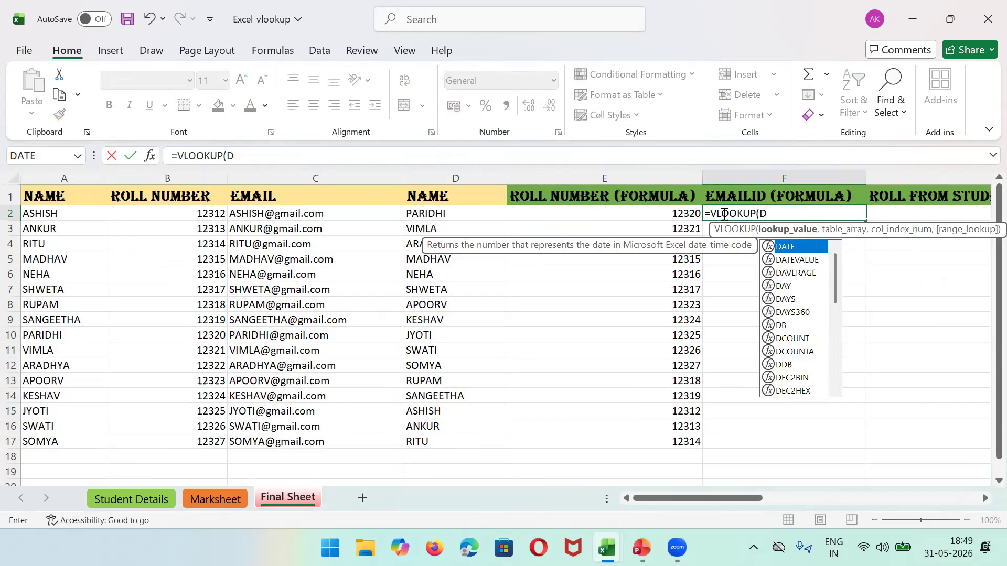
pyautogui.write('2,')
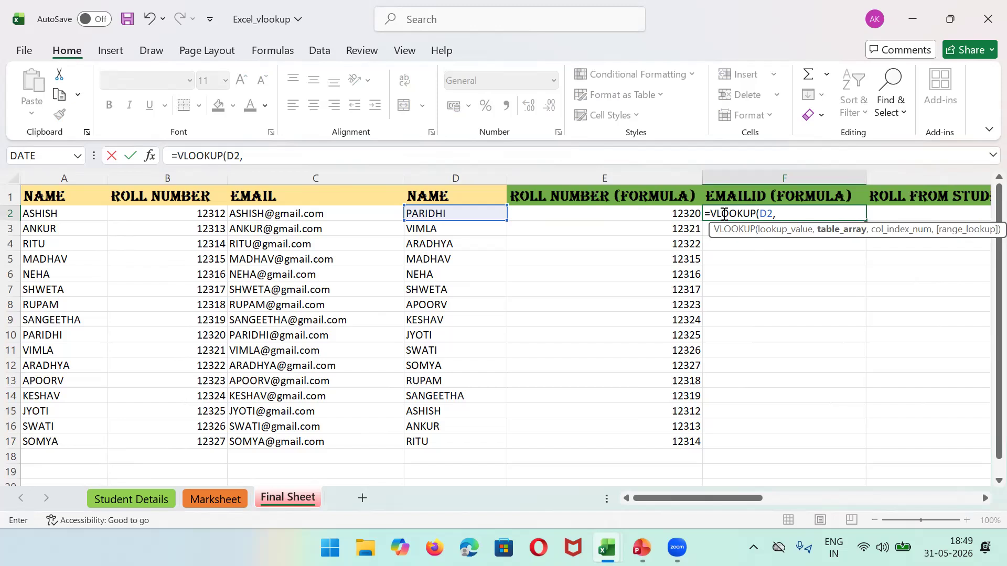
pyautogui.write('A')
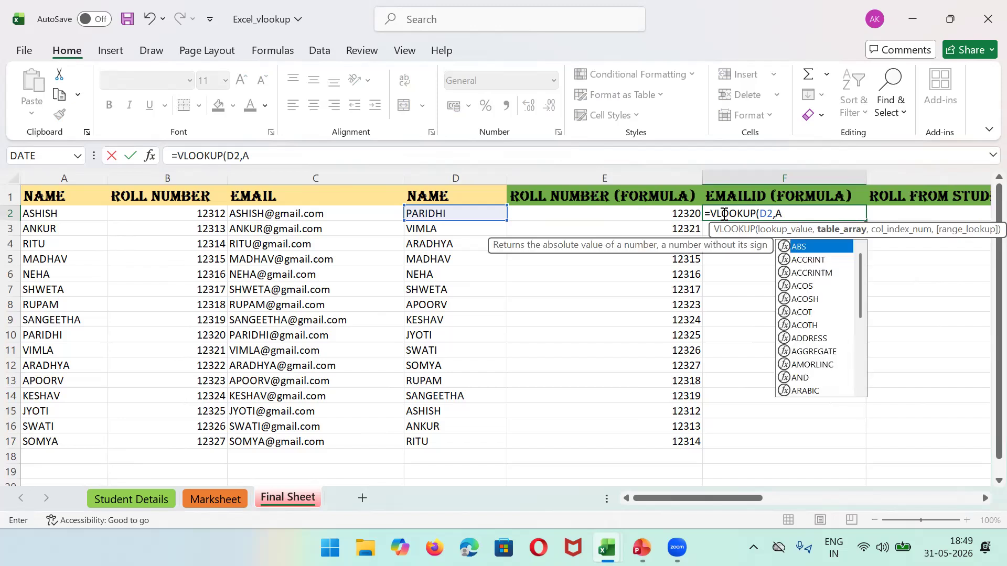
pyautogui.write(':')
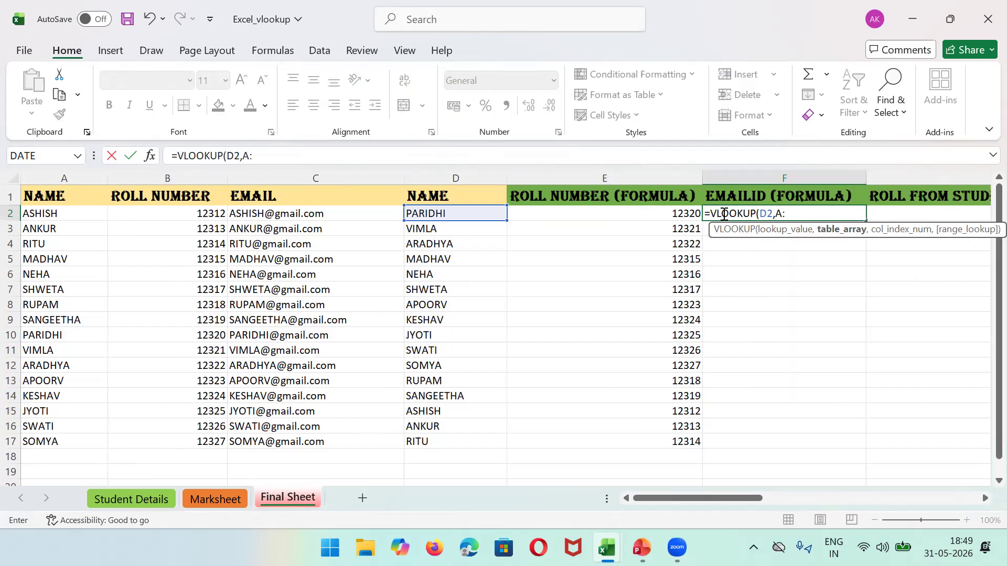
pyautogui.write('C')
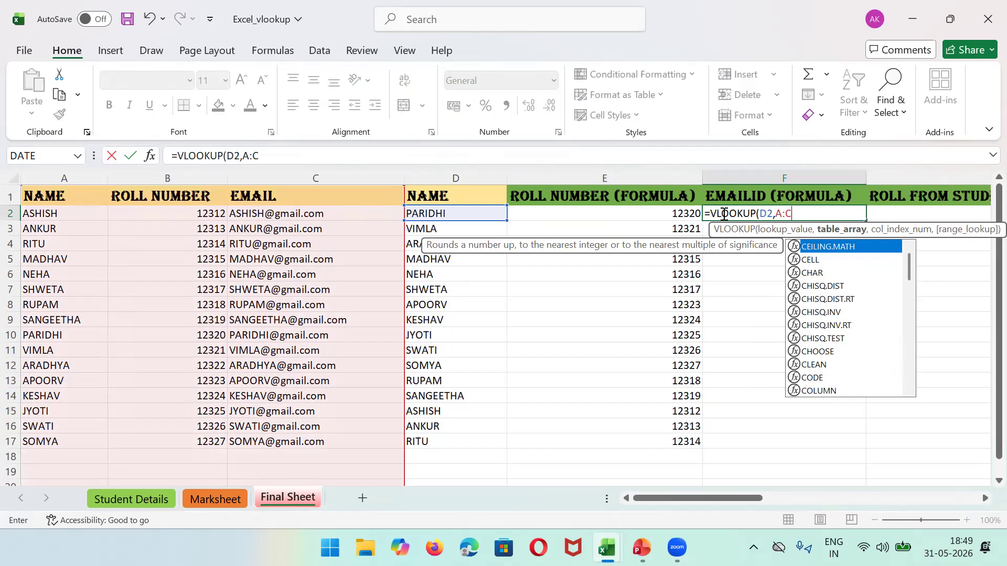
pyautogui.write(',')
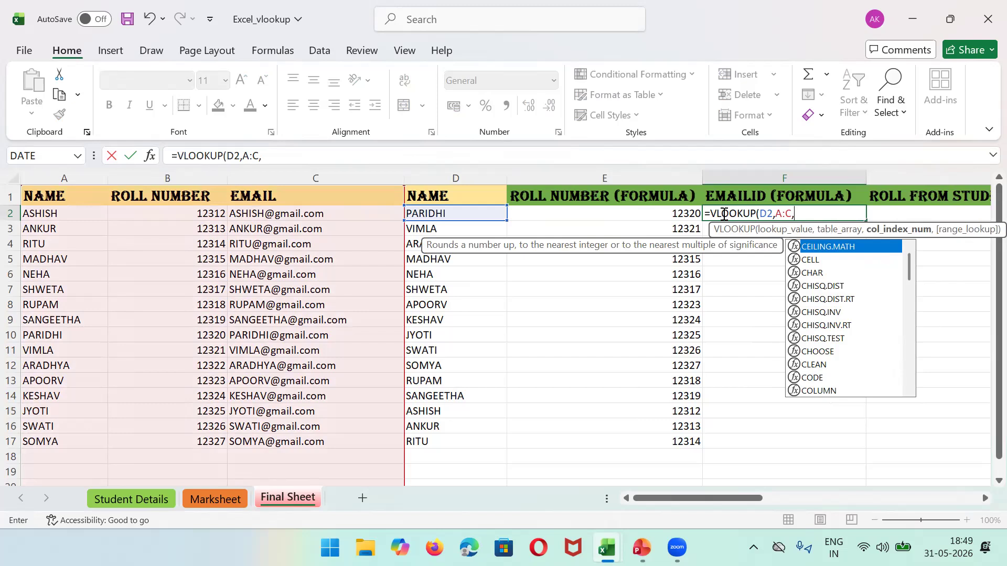
pyautogui.write('2,FLAS')
pyautogui.press('BackSpace')
pyautogui.press('BackSpace')
pyautogui.press('BackSpace')
pyautogui.write('APS')
pyautogui.press('BackSpace')
pyautogui.press('BackSpace')
pyautogui.write('LSE)')
pyautogui.press('Return')
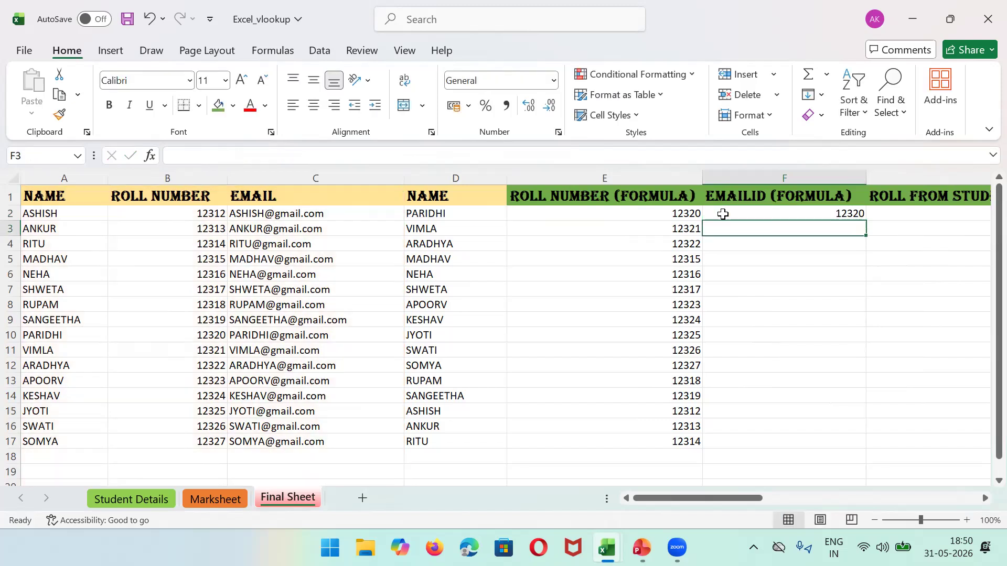
# Step: Change F2's column index from 2 to 3 so it returns PARIDHI's email
pyautogui.click(772, 215)
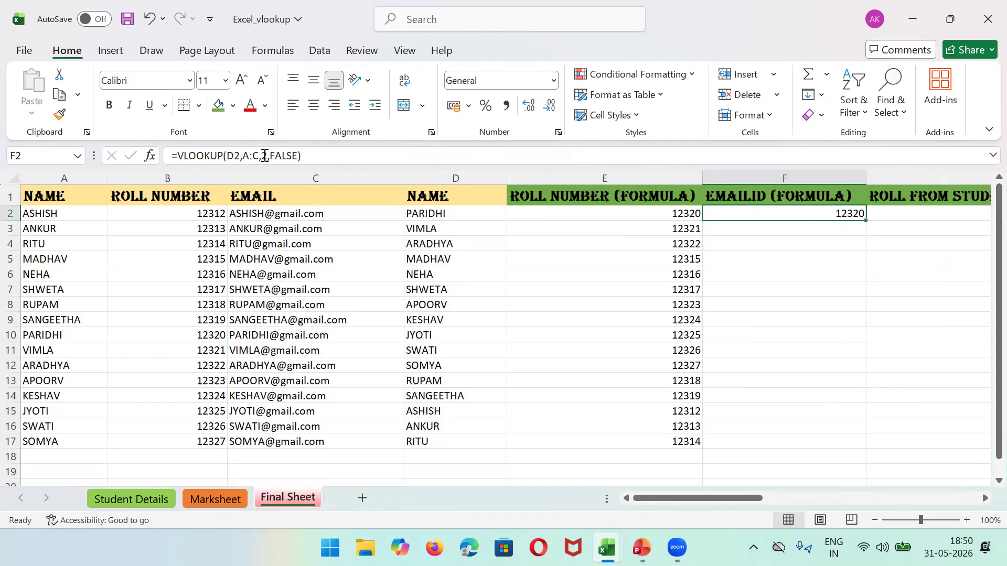
pyautogui.click(171, 177)
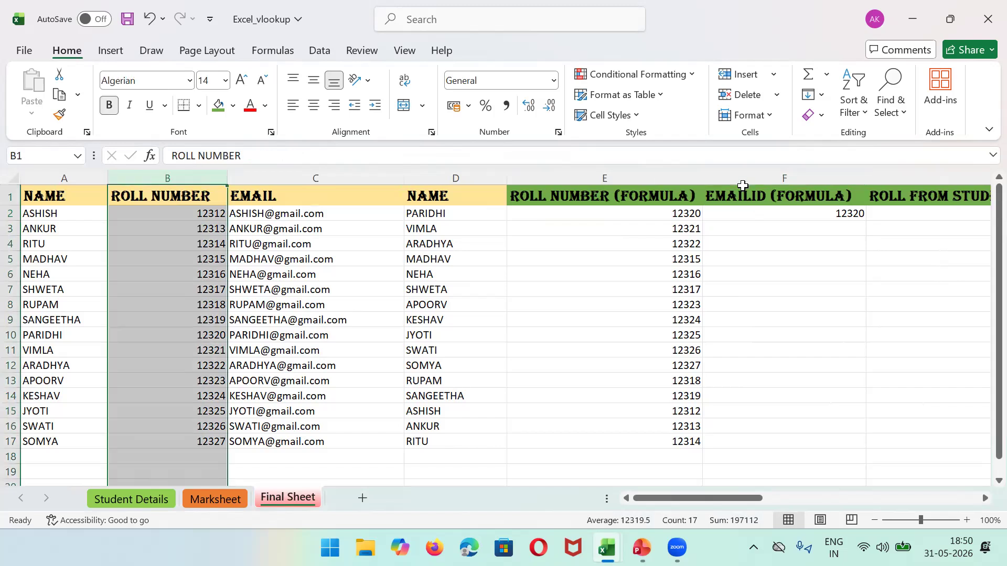
pyautogui.click(343, 175)
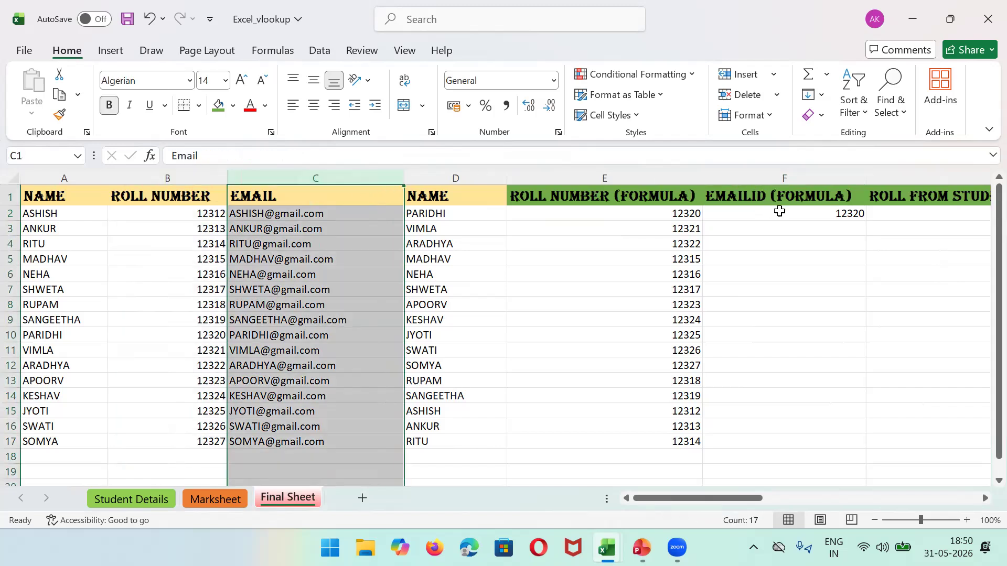
pyautogui.click(819, 214)
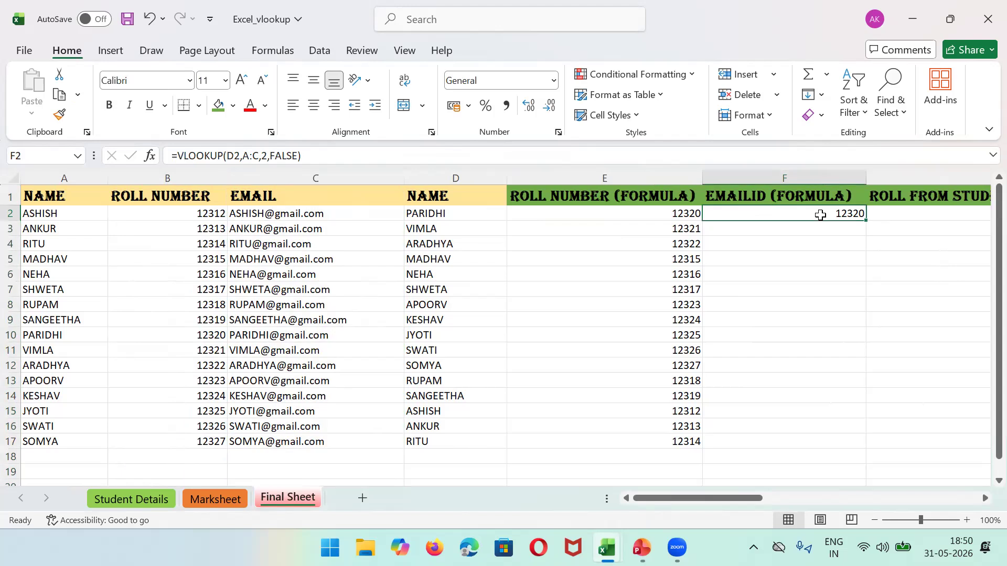
pyautogui.click(263, 157)
pyautogui.press('BackSpace')
pyautogui.write('3')
pyautogui.press('Return')
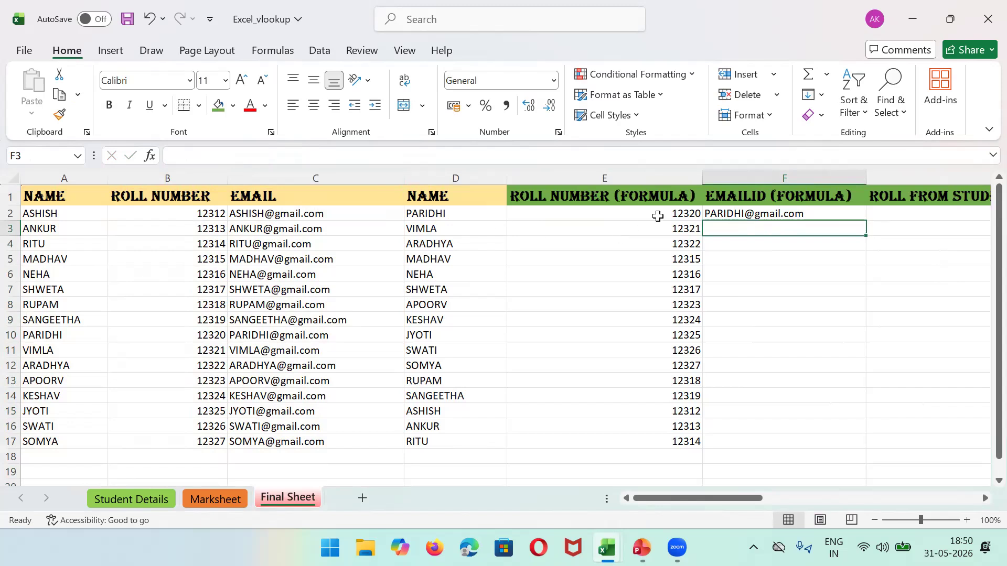
pyautogui.click(745, 213)
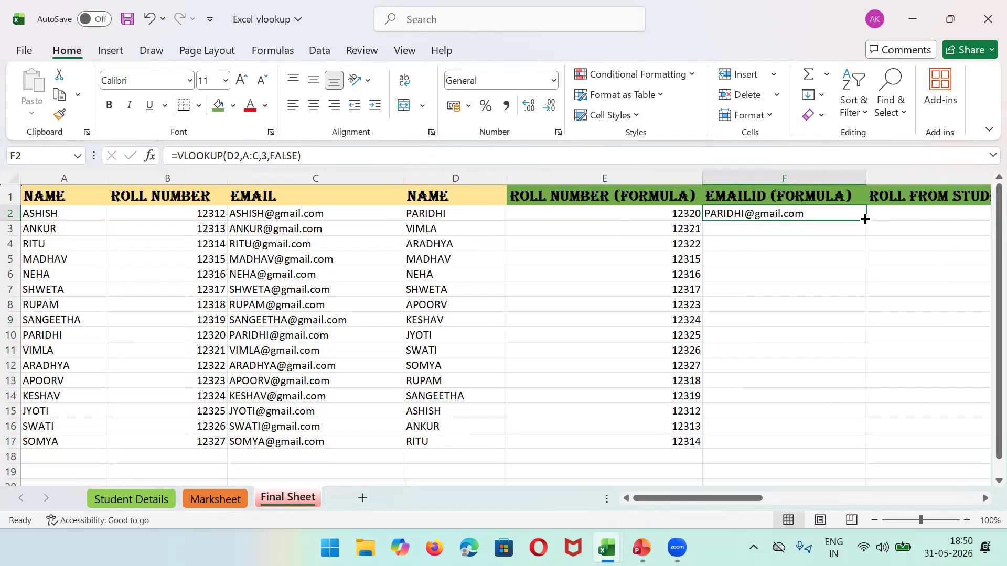
# Step: Fill F2's email lookup down to F17, check F9, then switch to the VLOOKUP slides
pyautogui.moveTo(864, 219); pyautogui.dragTo(867, 452)
pyautogui.click(805, 324)
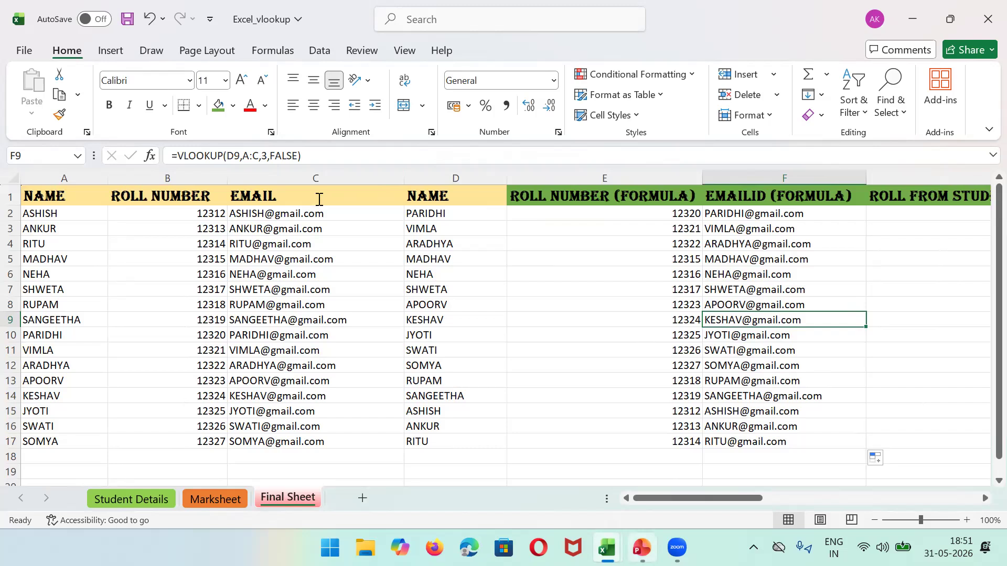
pyautogui.hotkey('alt', 'Tab')
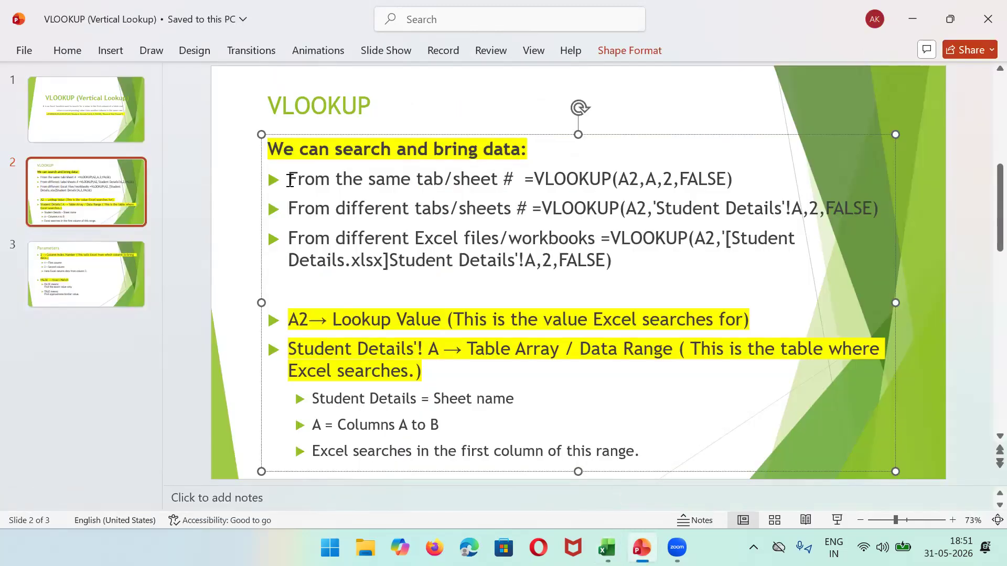
# Step: Highlight slide 2's same-sheet VLOOKUP example, then minimize PowerPoint to return to Excel
pyautogui.moveTo(288, 180); pyautogui.dragTo(766, 178)
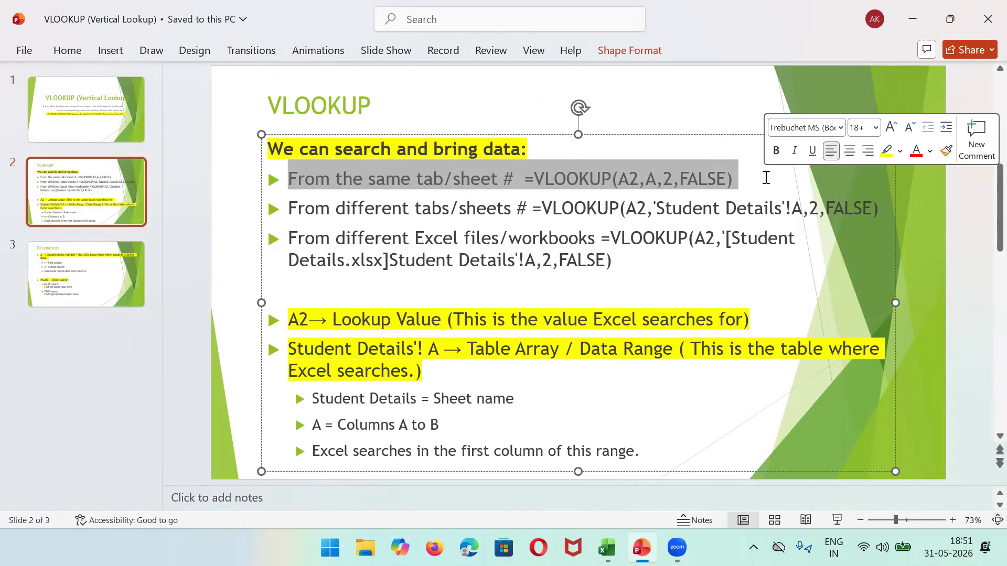
pyautogui.click(913, 28)
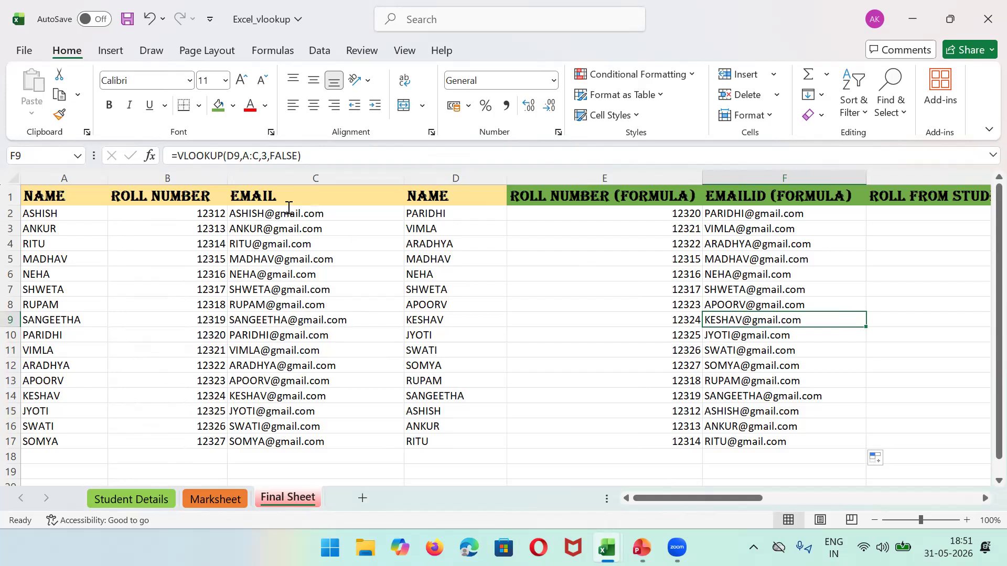
# Step: Review the different-sheets VLOOKUP example on the slides, then return to the workbook
pyautogui.hotkey('alt', 'Tab')
pyautogui.moveTo(288, 208); pyautogui.dragTo(882, 195)
pyautogui.click(911, 16)
# Step: Check the column G lookup results, then narrow ROLL NUMBER column B to a sliver
pyautogui.click(486, 284)
pyautogui.press('Right')
pyautogui.press('Right')
pyautogui.press('Right')
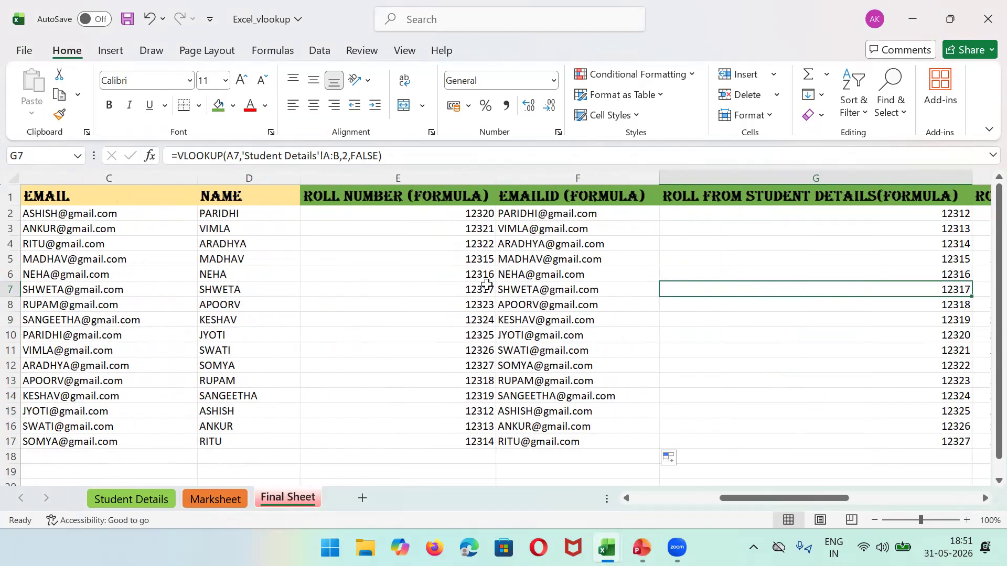
pyautogui.press('Up')
pyautogui.press('Up')
pyautogui.press('Up')
pyautogui.press('Up')
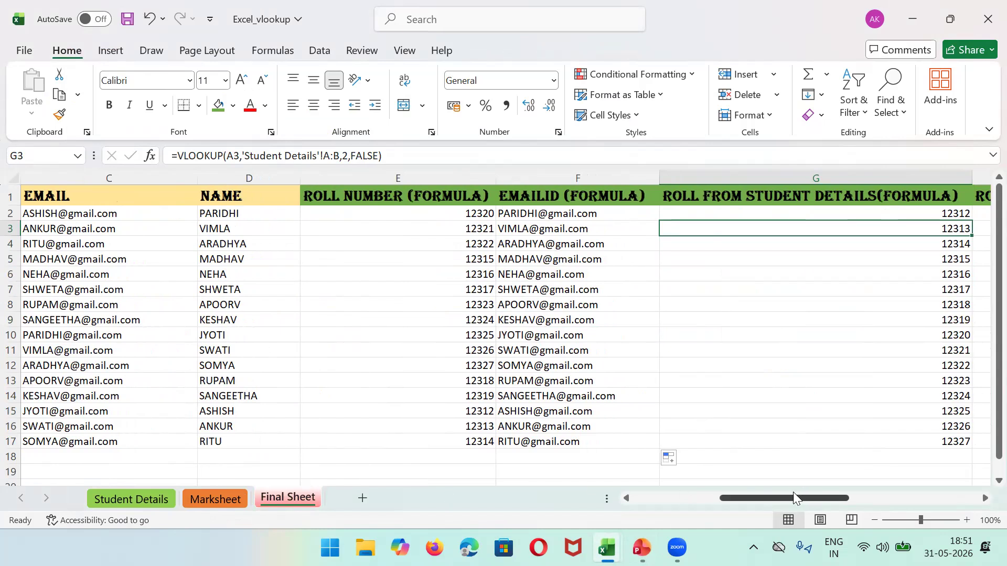
pyautogui.moveTo(793, 493); pyautogui.dragTo(745, 505)
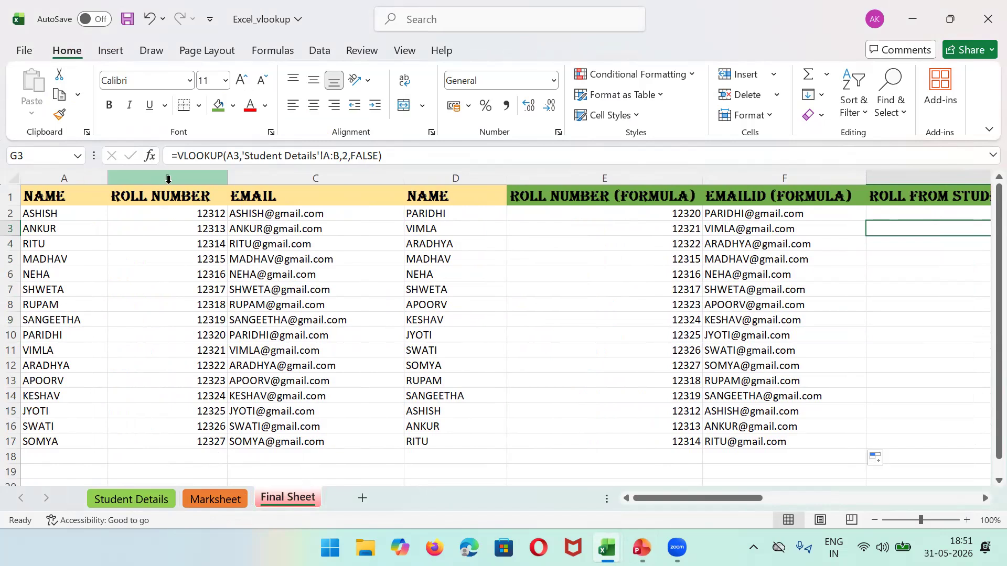
pyautogui.click(167, 178)
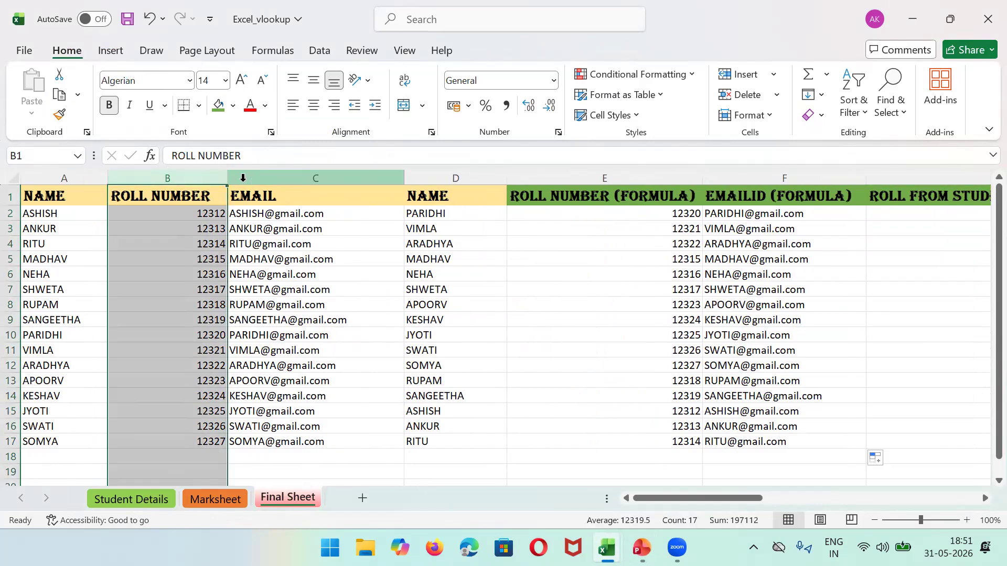
pyautogui.moveTo(225, 179); pyautogui.dragTo(112, 173)
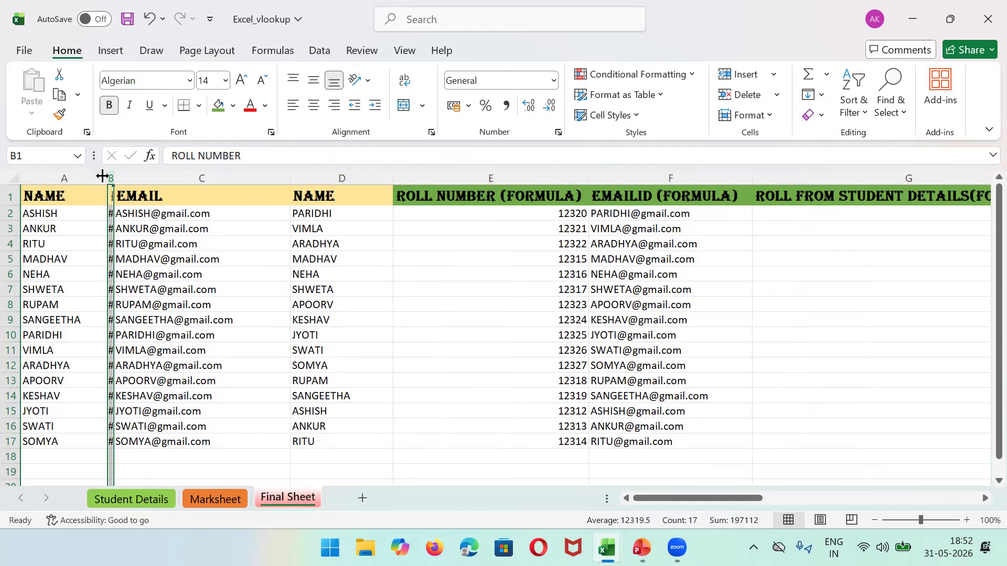
# Step: Drag columns A (NAME) and C (EMAIL) down to slivers, then switch to Student Details
pyautogui.moveTo(104, 177); pyautogui.dragTo(27, 181)
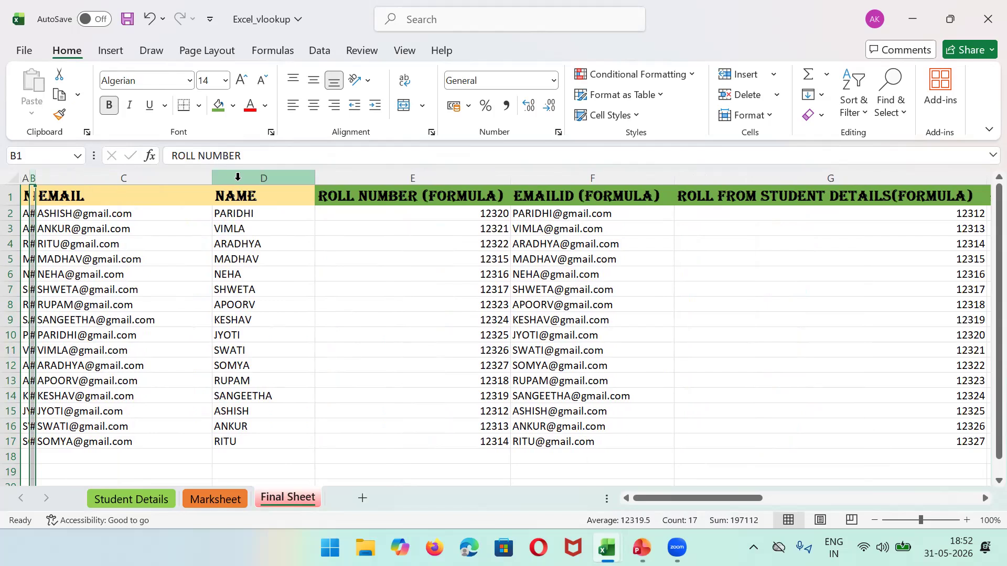
pyautogui.click(238, 175)
pyautogui.moveTo(211, 178); pyautogui.dragTo(44, 180)
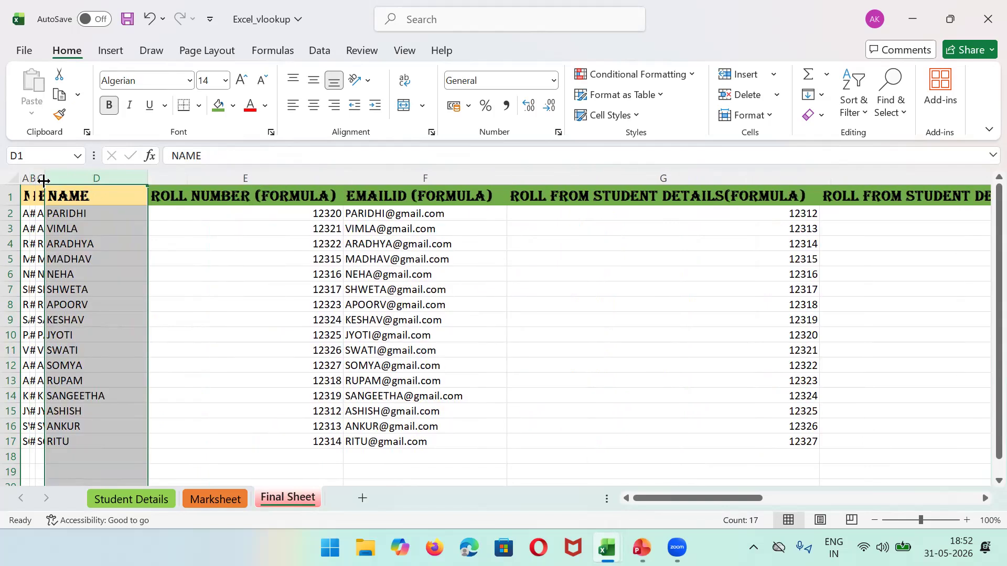
pyautogui.click(101, 194)
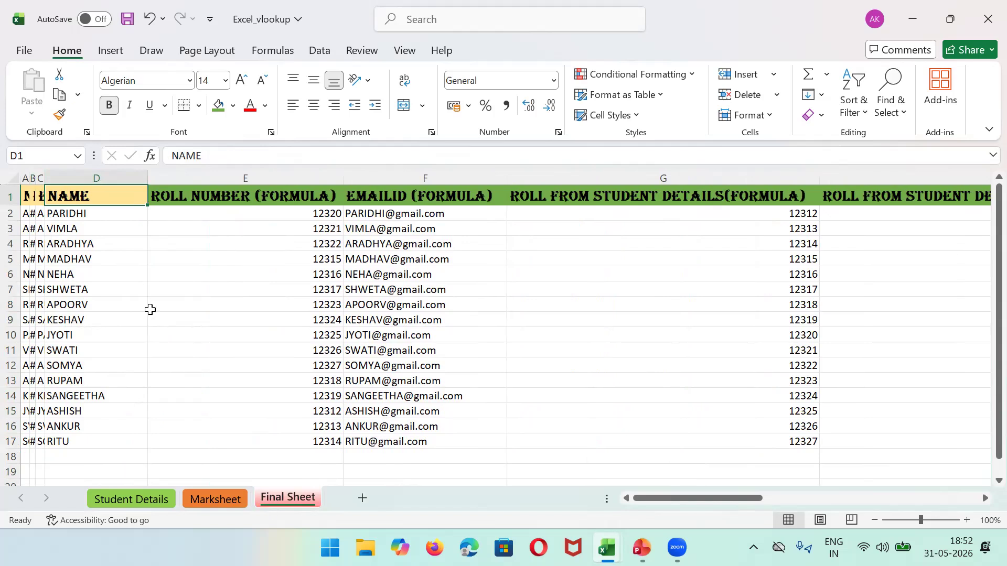
pyautogui.click(142, 498)
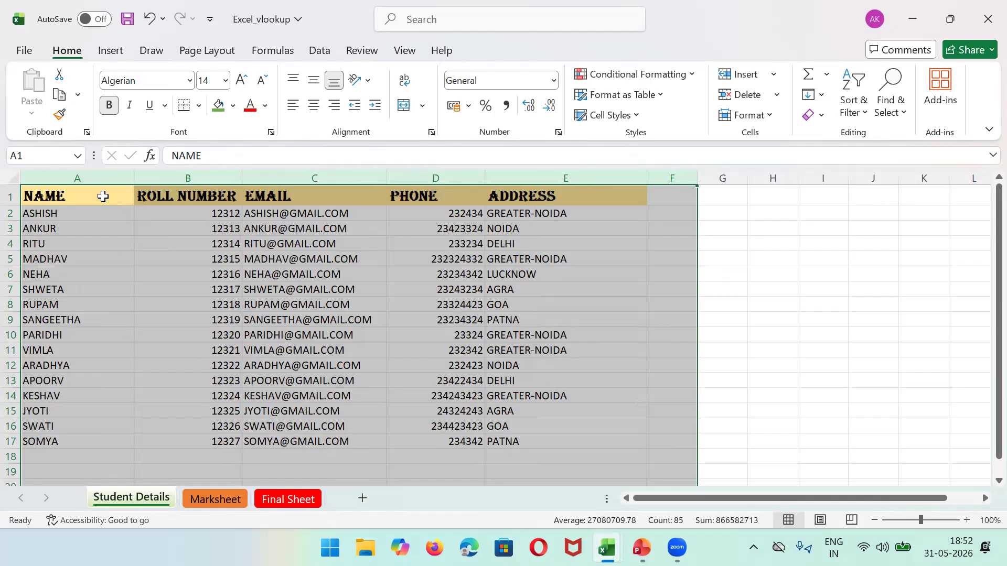
# Step: Review the NAME, ROLL NUMBER and EMAIL columns on Student Details
pyautogui.click(85, 173)
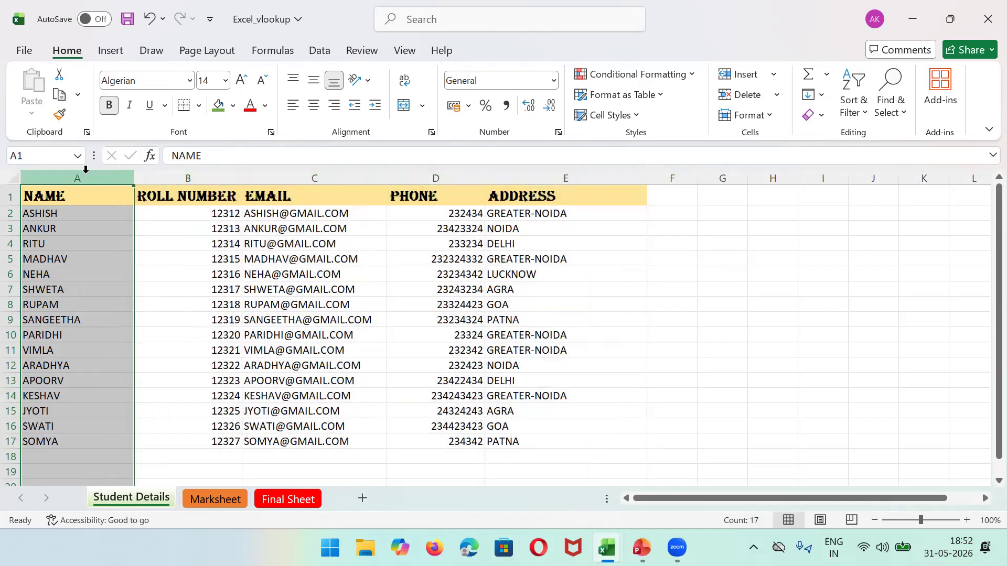
pyautogui.click(168, 177)
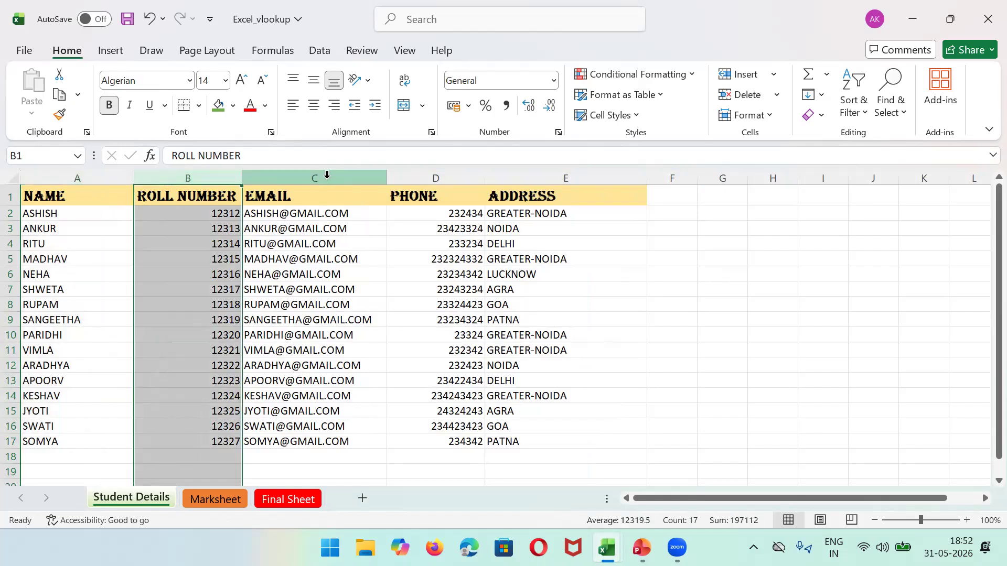
pyautogui.click(327, 176)
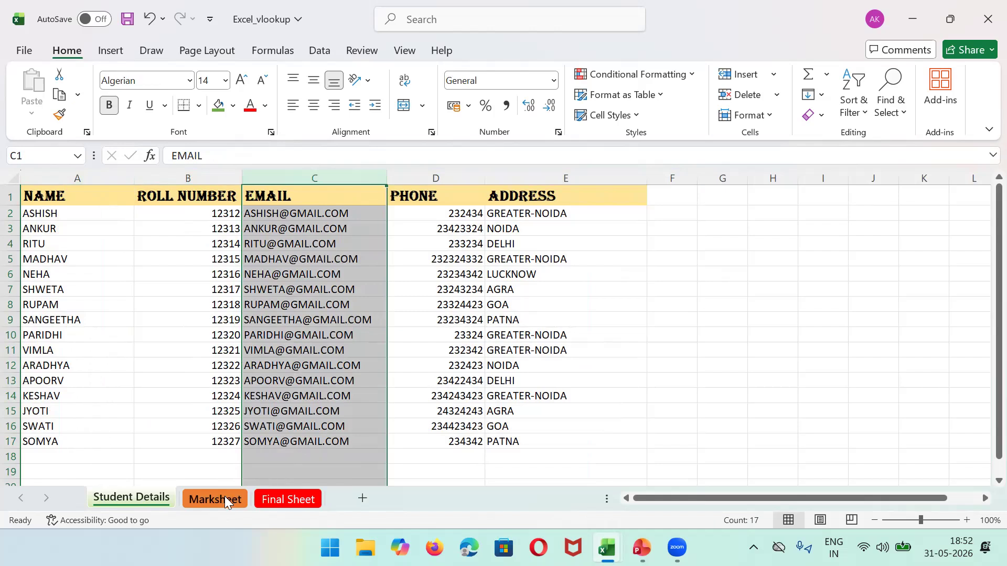
pyautogui.click(271, 499)
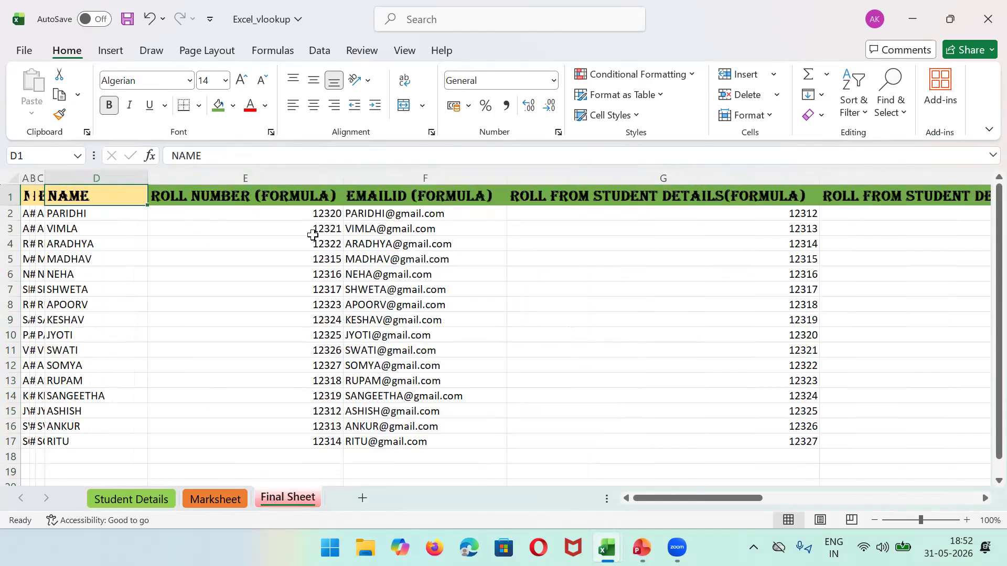
# Step: Compare G2's lookup formula with Student Details columns A–D, then select G2:G17
pyautogui.click(557, 214)
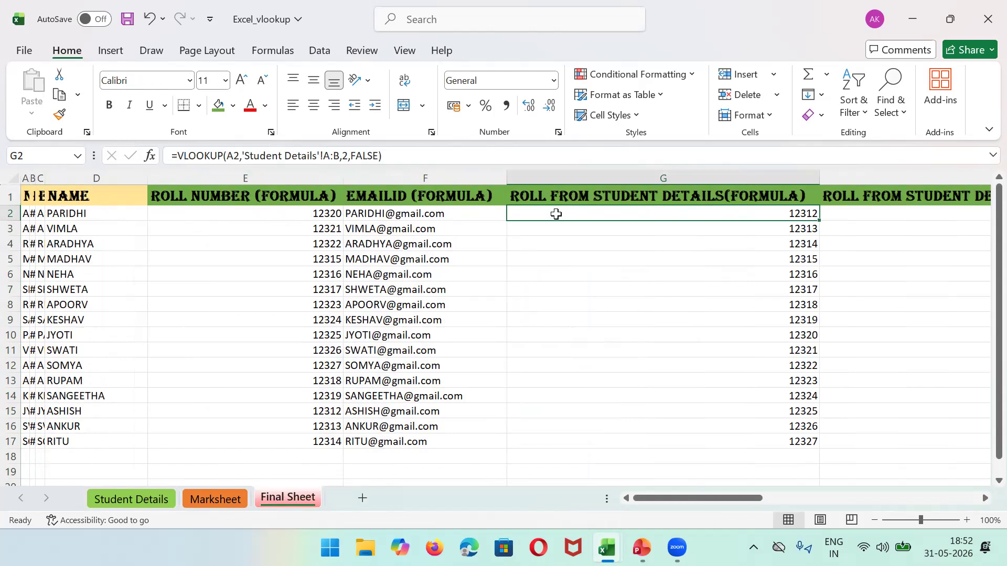
pyautogui.click(89, 173)
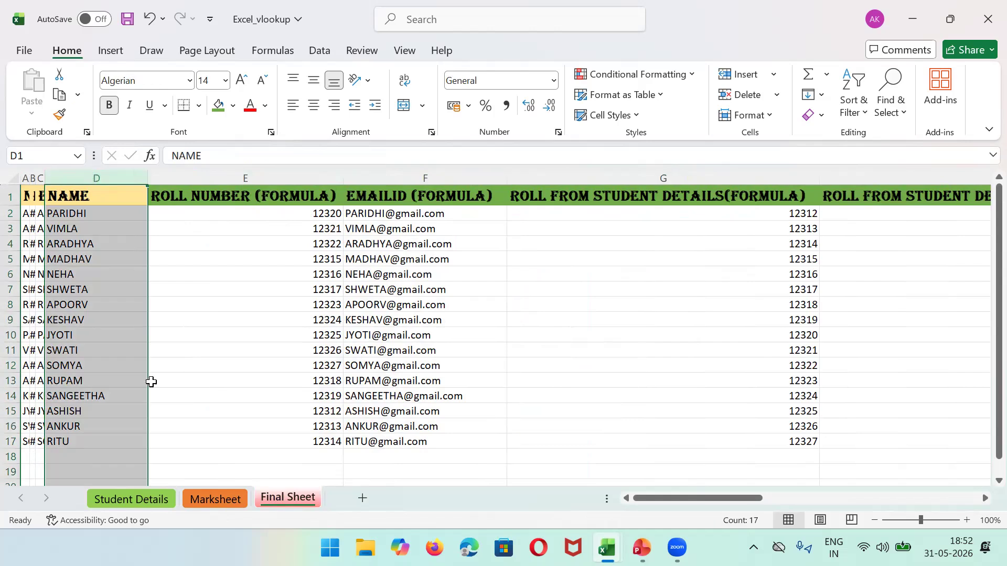
pyautogui.click(123, 501)
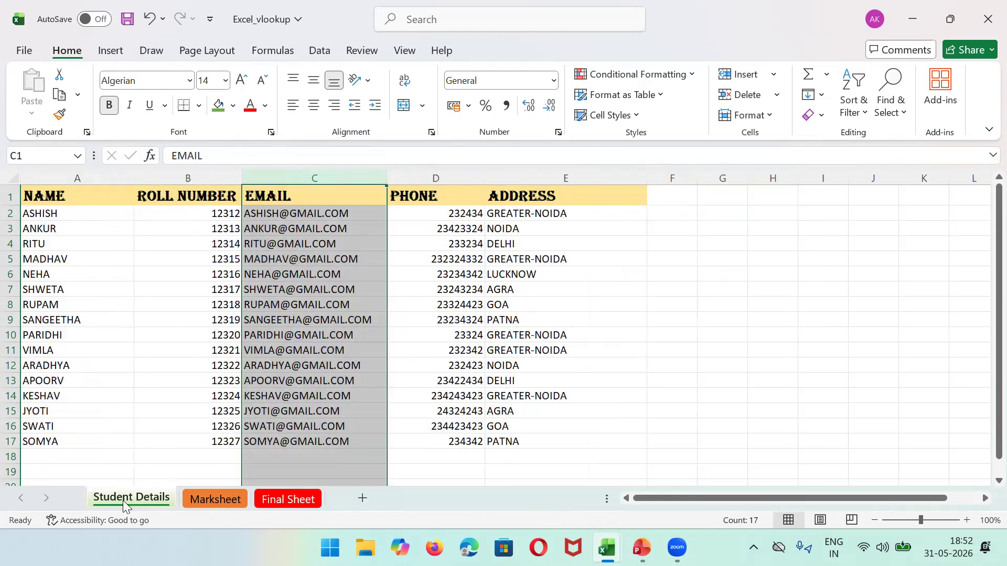
pyautogui.moveTo(97, 175); pyautogui.dragTo(480, 174)
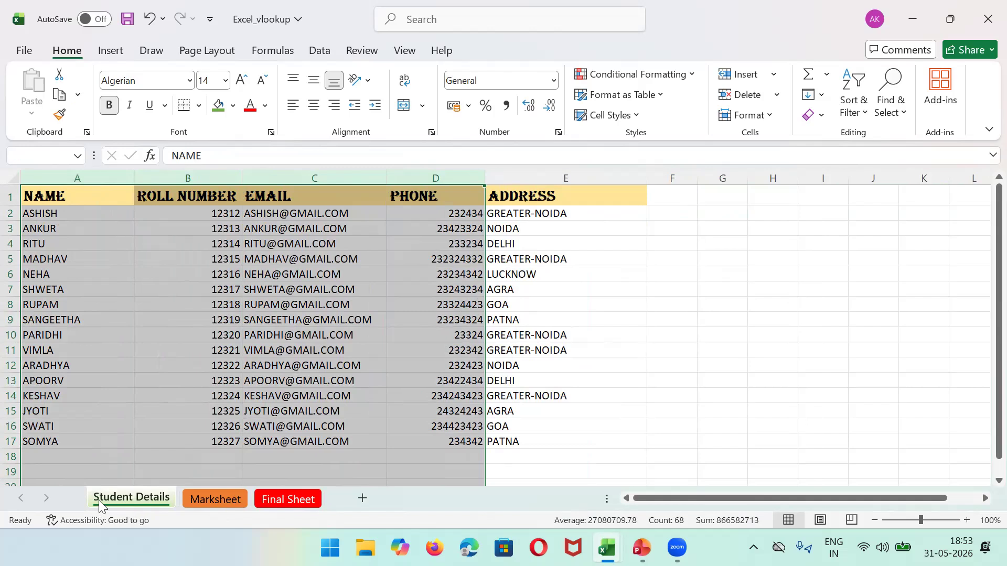
pyautogui.click(195, 500)
pyautogui.click(276, 495)
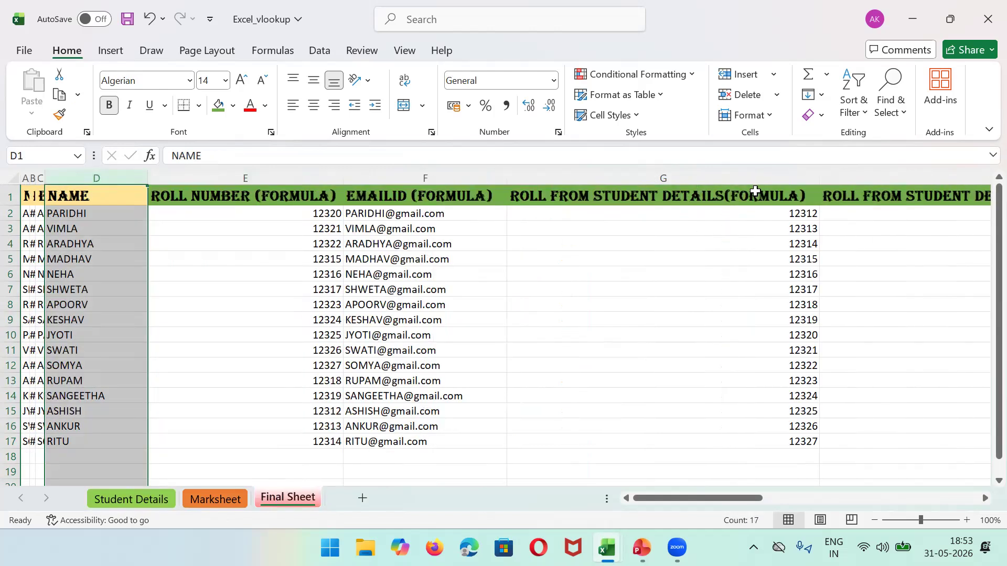
pyautogui.click(517, 215)
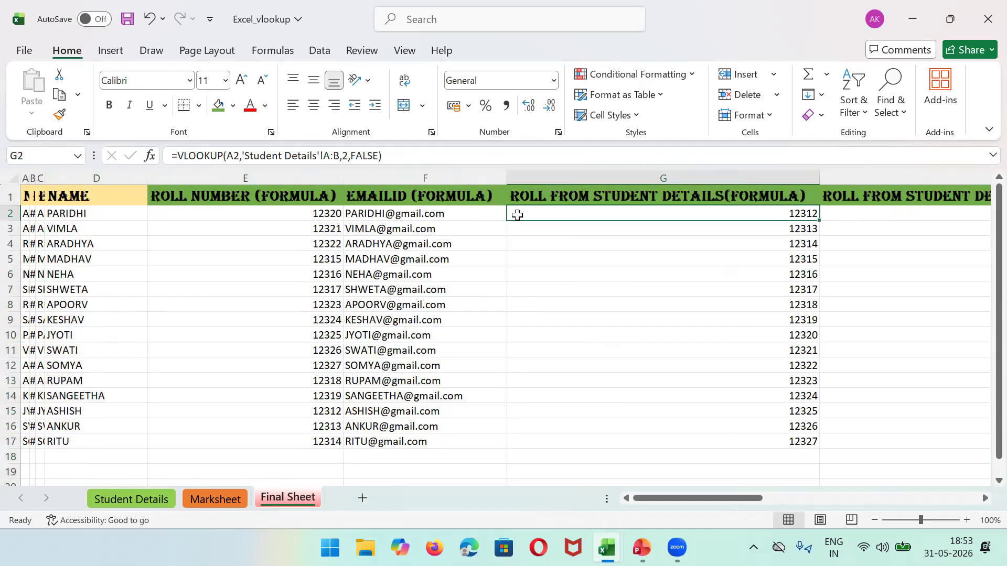
pyautogui.keyDown('shift'); pyautogui.click(785, 444); pyautogui.keyUp('shift')
# Step: Clear G2:G17 and start G2's formula as =VLOOKUP(D2,
pyautogui.press('Delete')
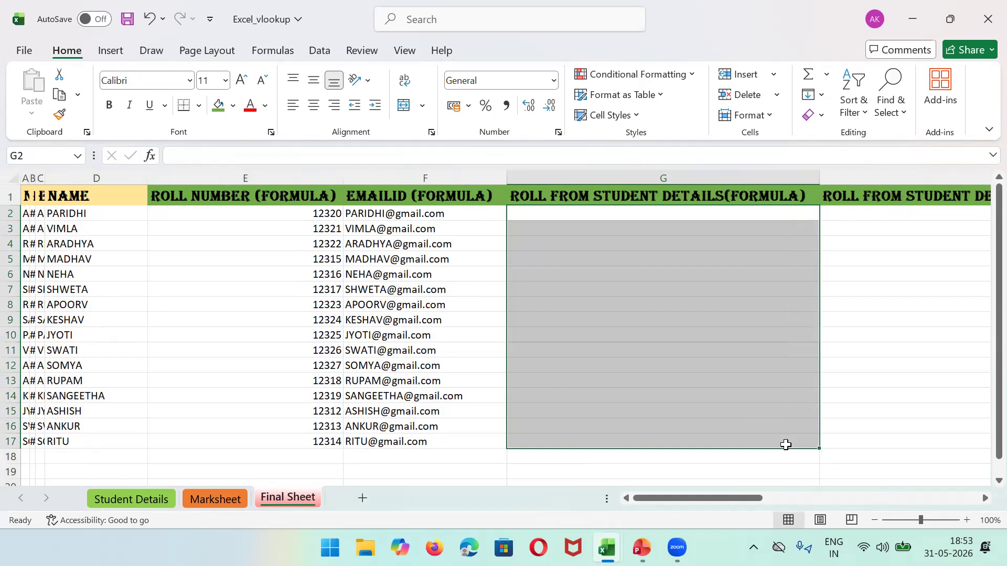
pyautogui.click(552, 215)
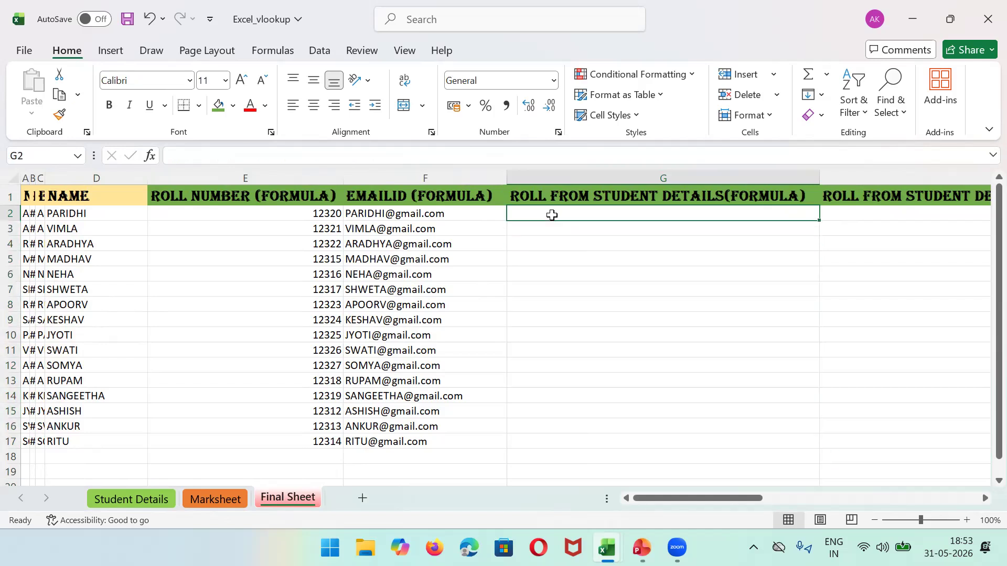
pyautogui.write('=V')
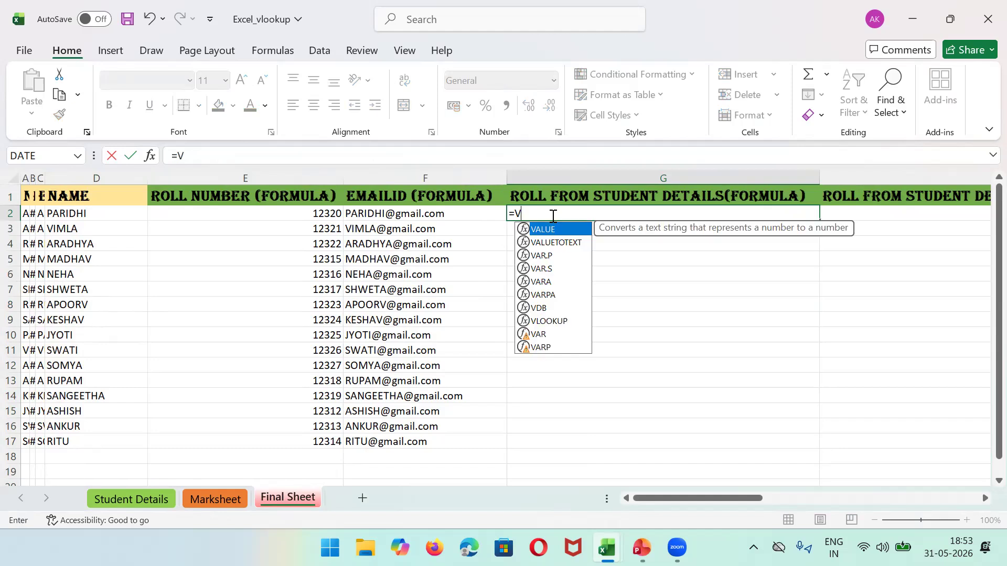
pyautogui.write('LOOKUP')
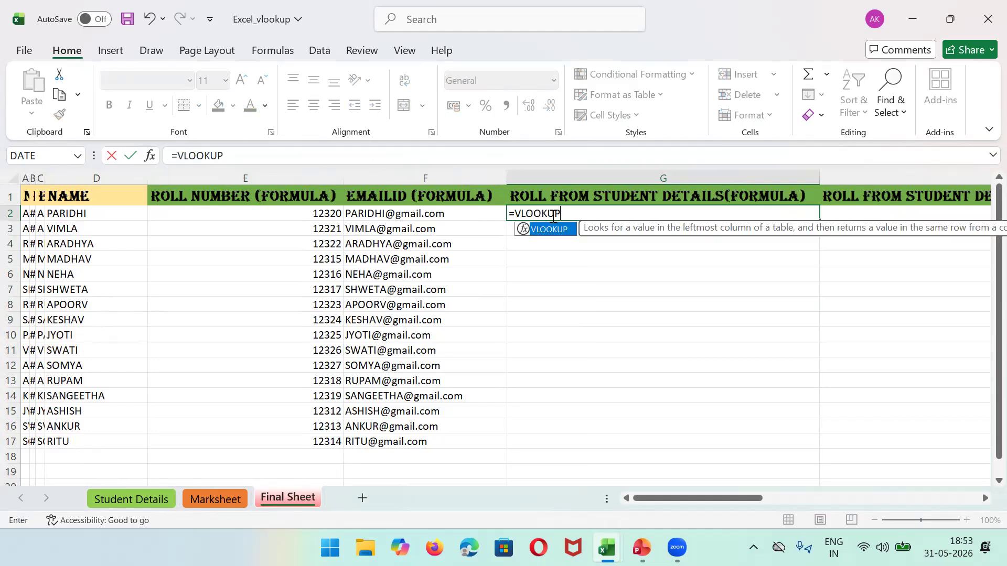
pyautogui.write('(')
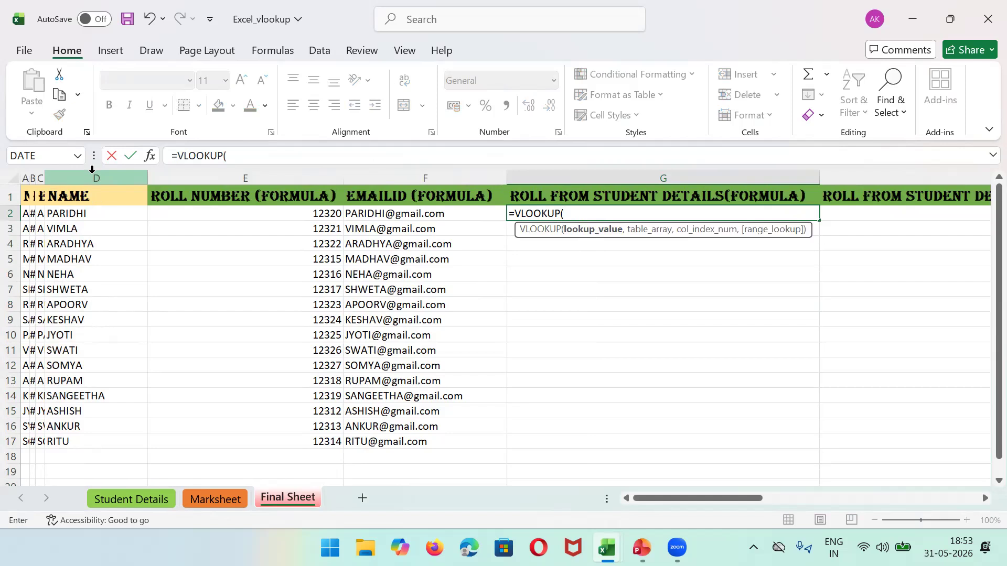
pyautogui.click(72, 178)
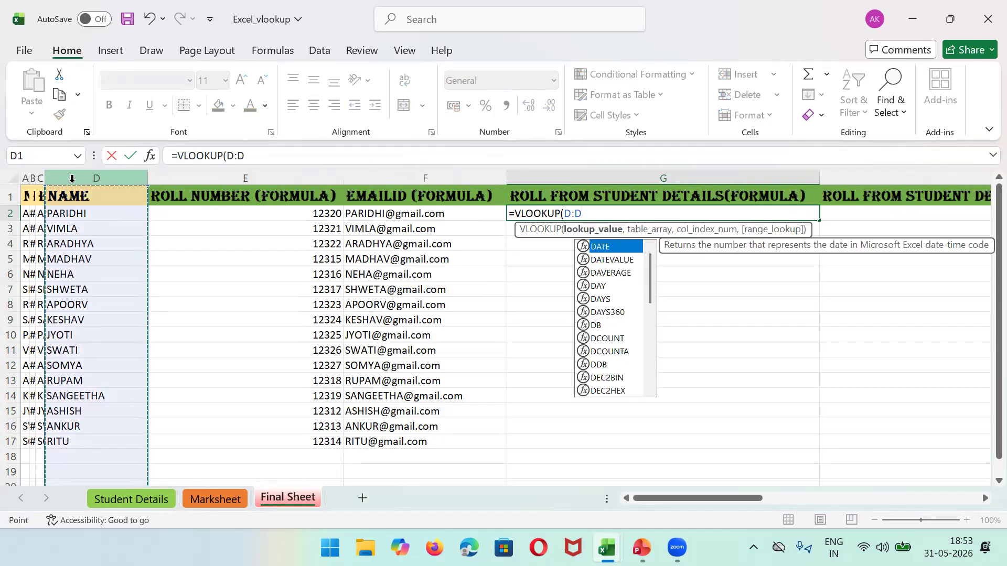
pyautogui.press('BackSpace')
pyautogui.press('BackSpace')
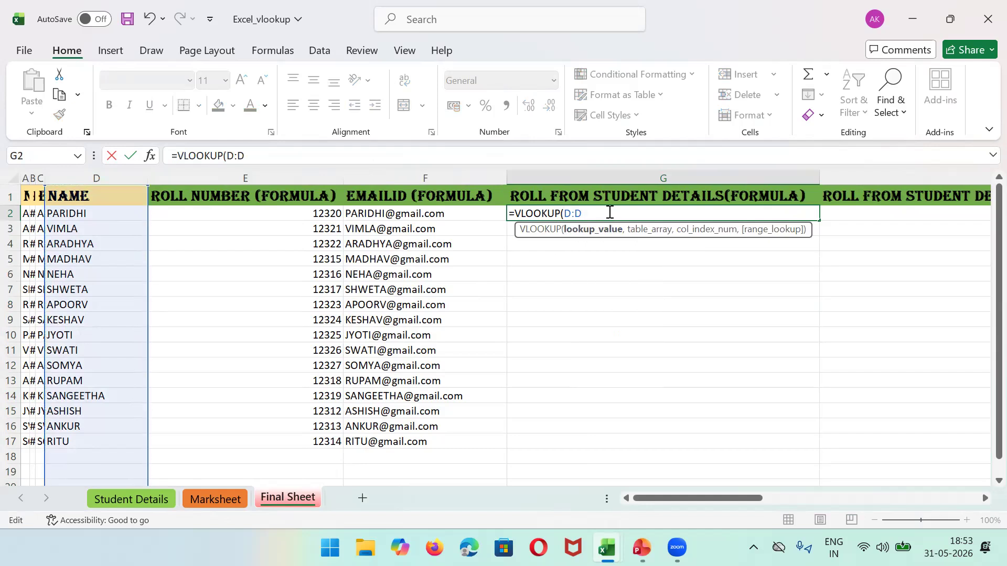
pyautogui.write('2')
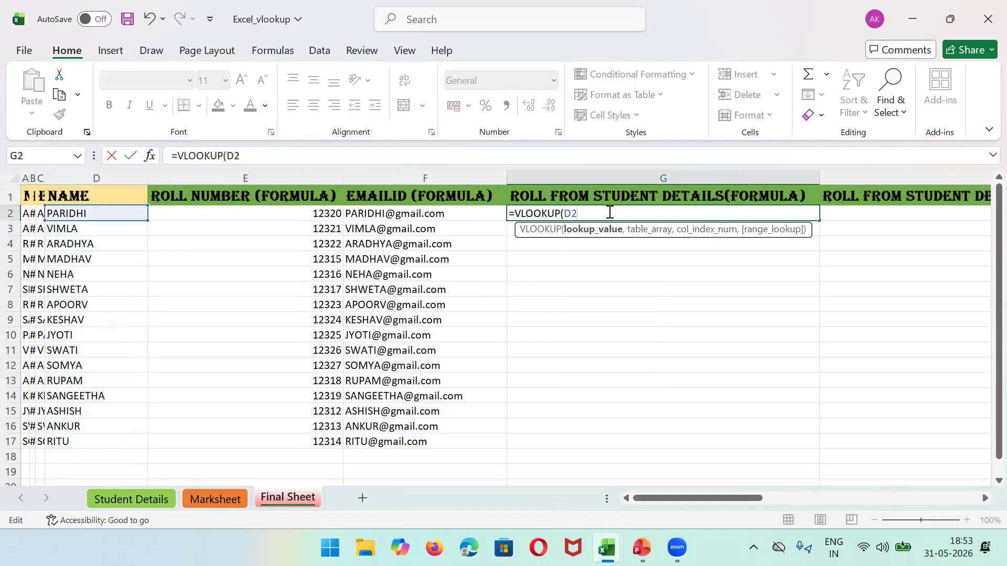
pyautogui.write(',')
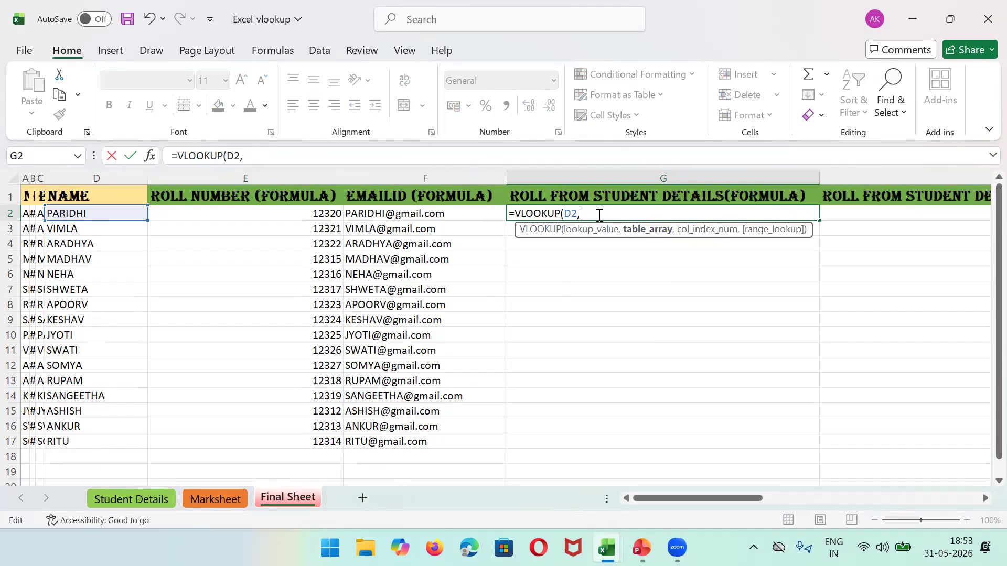
# Step: Point the lookup range at Student Details A1:B17, switching between sheets
pyautogui.click(113, 501)
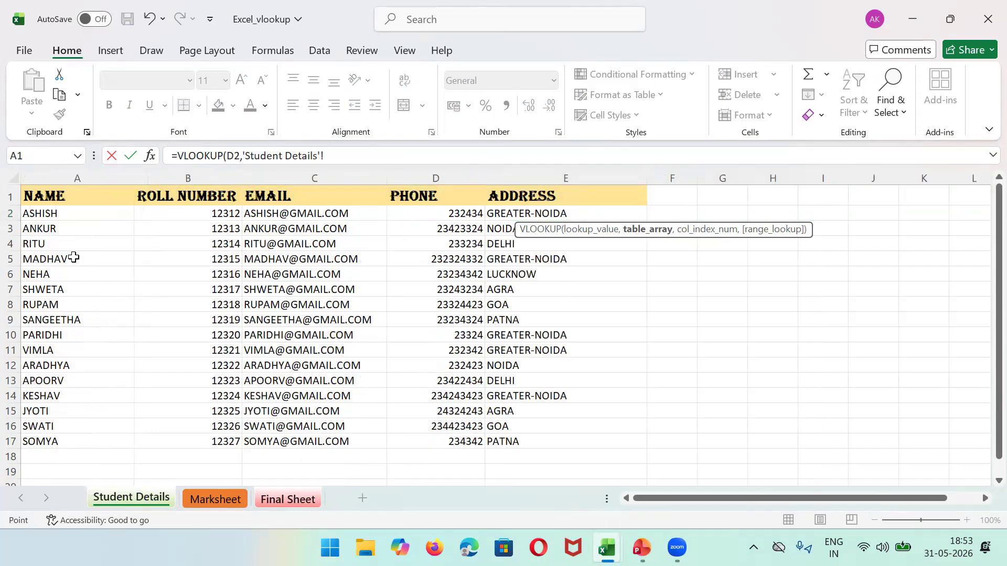
pyautogui.click(60, 196)
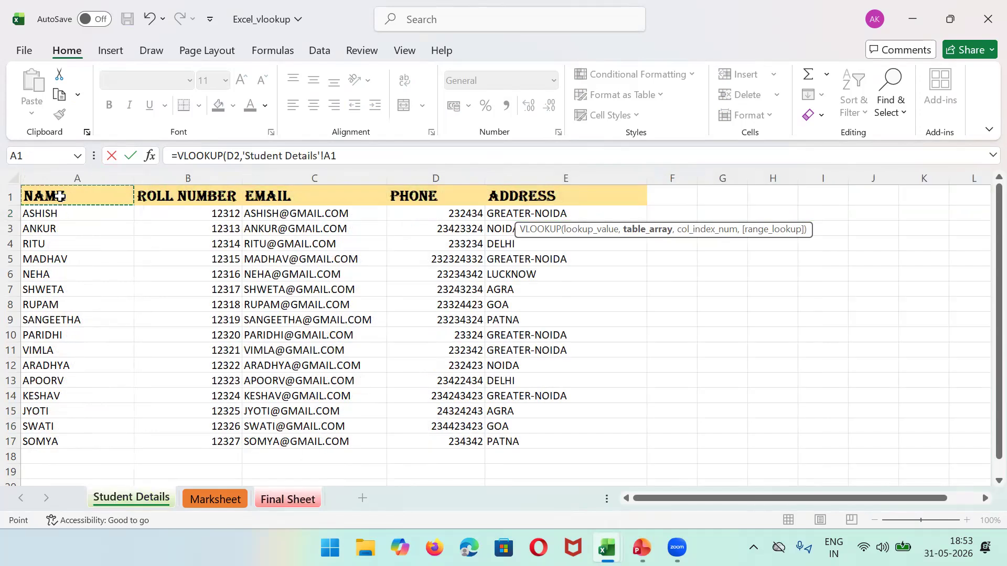
pyautogui.keyDown('shift'); pyautogui.click(229, 443); pyautogui.keyUp('shift')
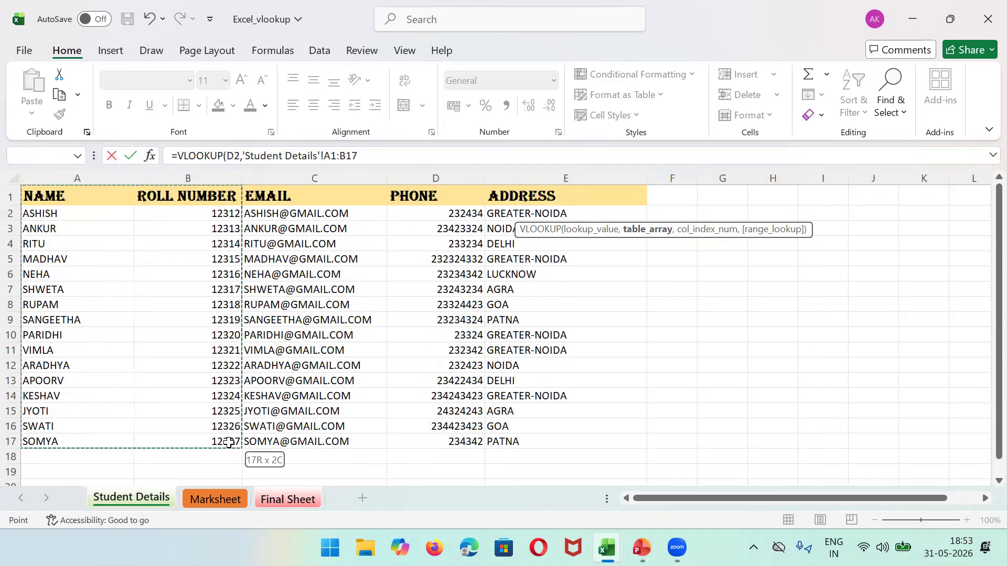
pyautogui.click(278, 500)
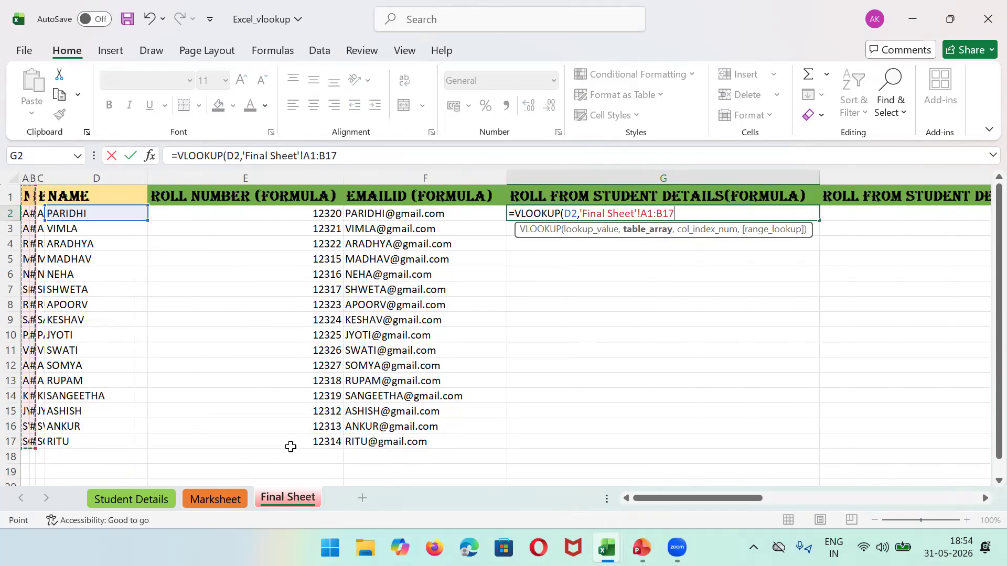
pyautogui.click(146, 504)
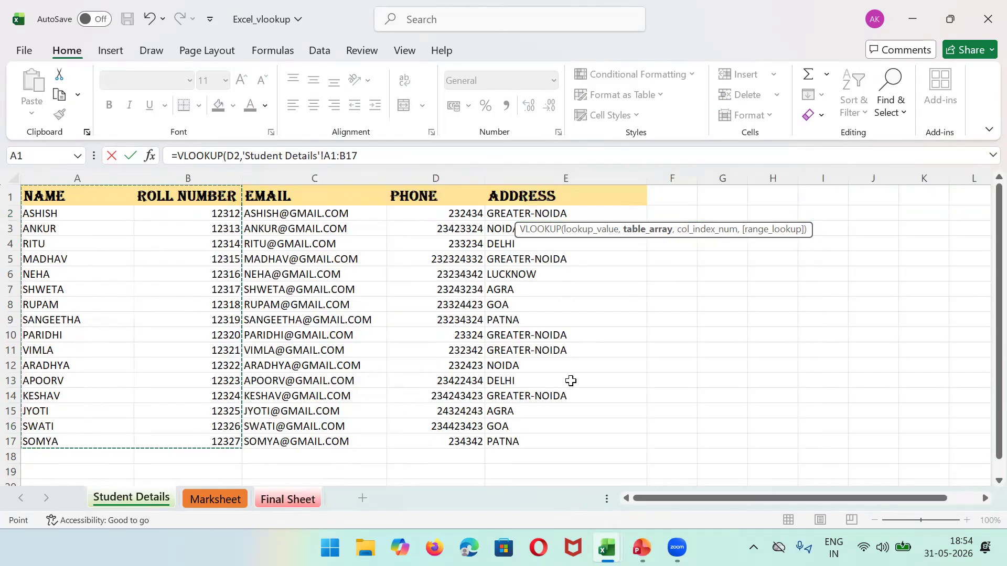
pyautogui.click(300, 501)
# Step: Retype the formula's sheet reference as 'Student Details'
pyautogui.press('BackSpace')
pyautogui.press('BackSpace')
pyautogui.press('BackSpace')
pyautogui.press('BackSpace')
pyautogui.press('BackSpace')
pyautogui.press('BackSpace')
pyautogui.press('BackSpace')
pyautogui.press('BackSpace')
pyautogui.press('BackSpace')
pyautogui.press('BackSpace')
pyautogui.press('BackSpace')
pyautogui.press('BackSpace')
pyautogui.press('BackSpace')
pyautogui.press('BackSpace')
pyautogui.press('BackSpace')
pyautogui.press('BackSpace')
pyautogui.press('BackSpace')
pyautogui.press('BackSpace')
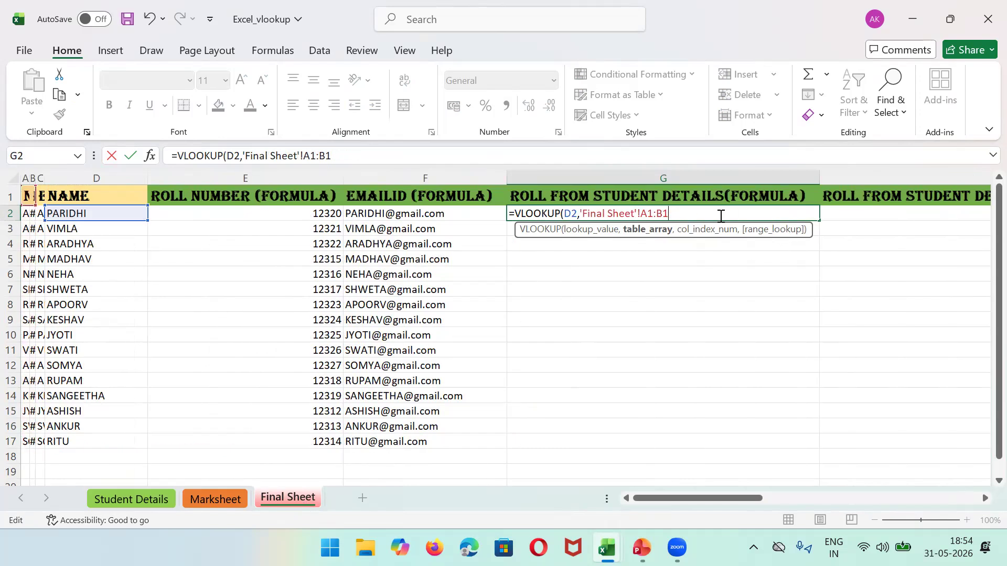
pyautogui.press('BackSpace')
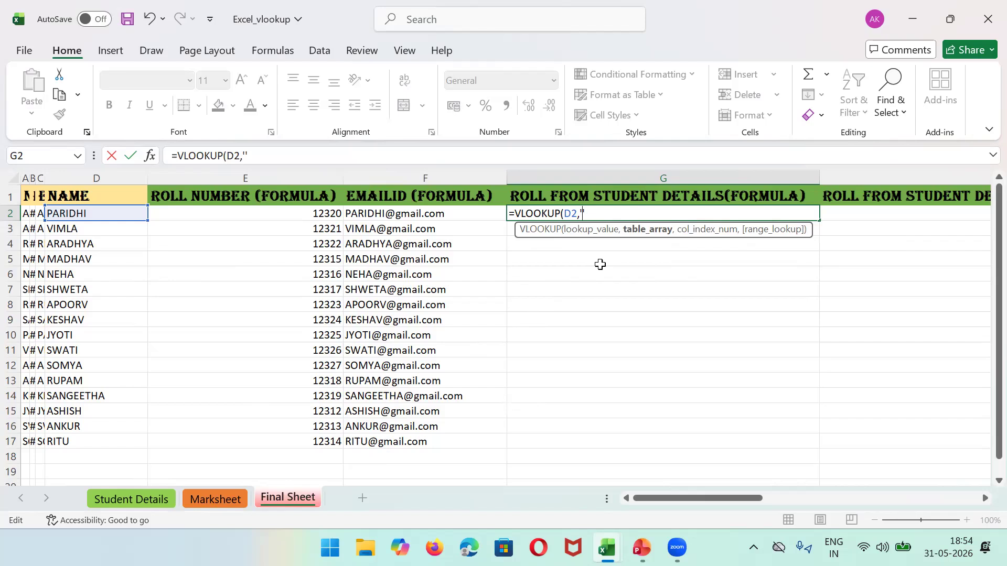
pyautogui.write('St')
pyautogui.press('BackSpace')
pyautogui.press('BackSpace')
pyautogui.write('Student')
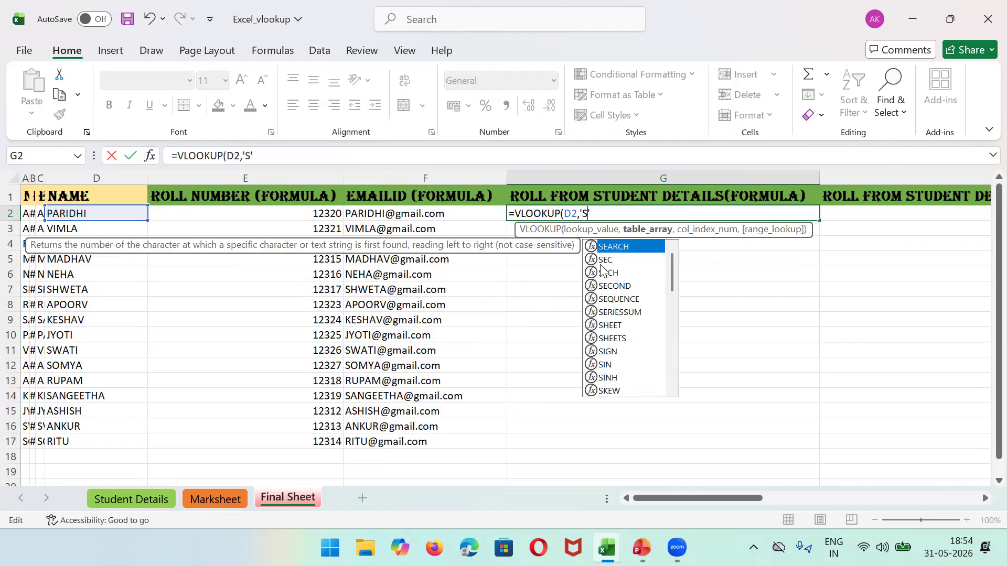
pyautogui.write(' Dea')
pyautogui.press('BackSpace')
pyautogui.write('tails')
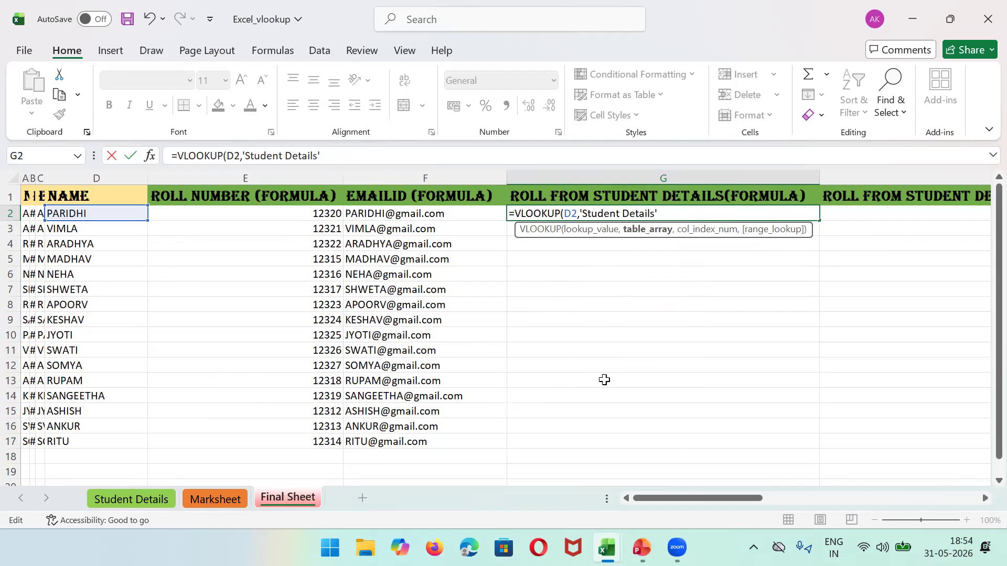
# Step: Dismiss the formula-problem warning and erase G2's formula back to the equals sign
pyautogui.click(152, 498)
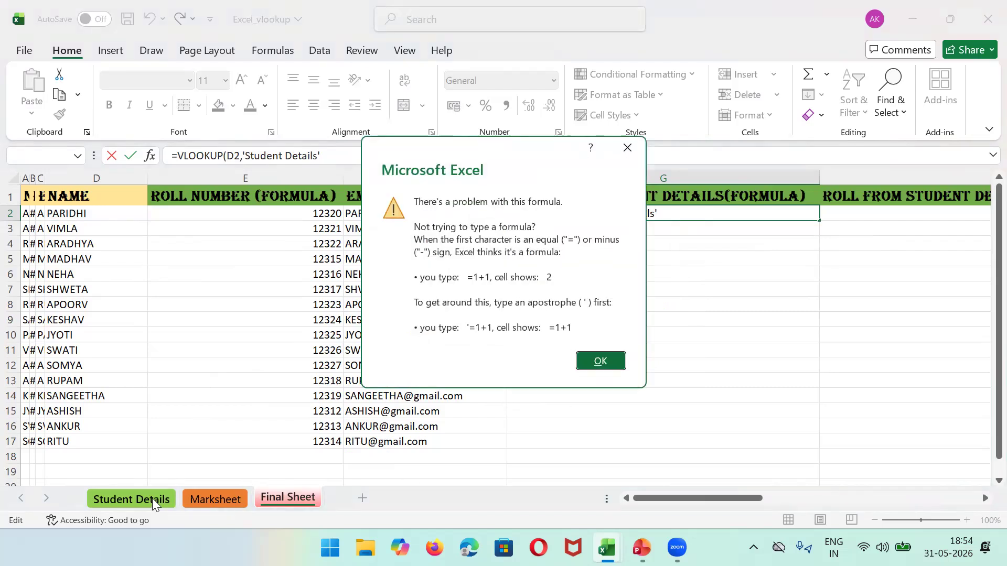
pyautogui.click(598, 360)
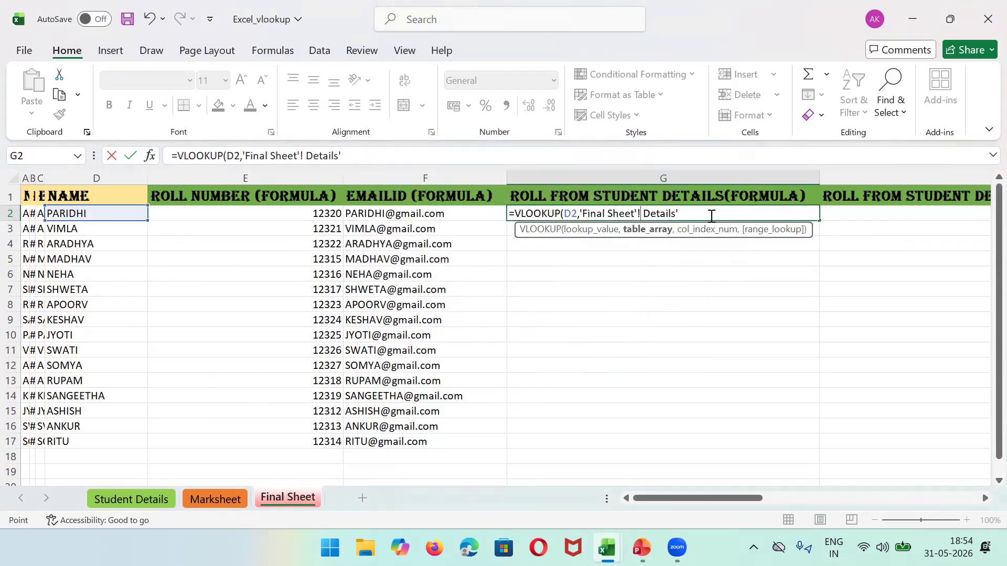
pyautogui.click(676, 216)
pyautogui.press('BackSpace')
pyautogui.press('BackSpace')
pyautogui.press('BackSpace')
pyautogui.press('BackSpace')
pyautogui.press('BackSpace')
pyautogui.press('BackSpace')
pyautogui.press('BackSpace')
pyautogui.press('BackSpace')
pyautogui.press('BackSpace')
pyautogui.press('BackSpace')
pyautogui.press('BackSpace')
pyautogui.press('BackSpace')
pyautogui.press('BackSpace')
pyautogui.press('BackSpace')
pyautogui.press('BackSpace')
pyautogui.press('BackSpace')
pyautogui.press('BackSpace')
pyautogui.press('BackSpace')
pyautogui.press('BackSpace')
pyautogui.press('BackSpace')
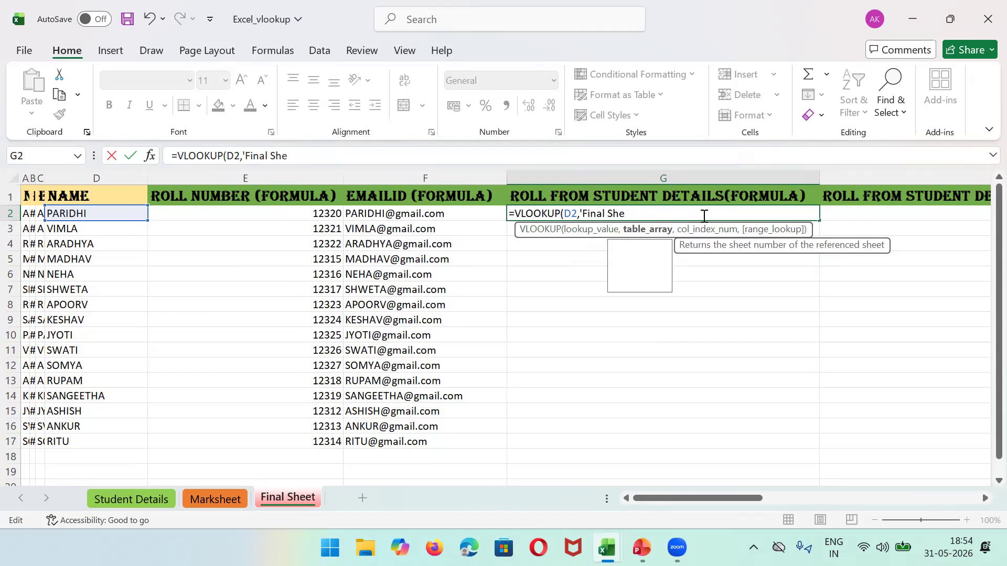
pyautogui.write('=')
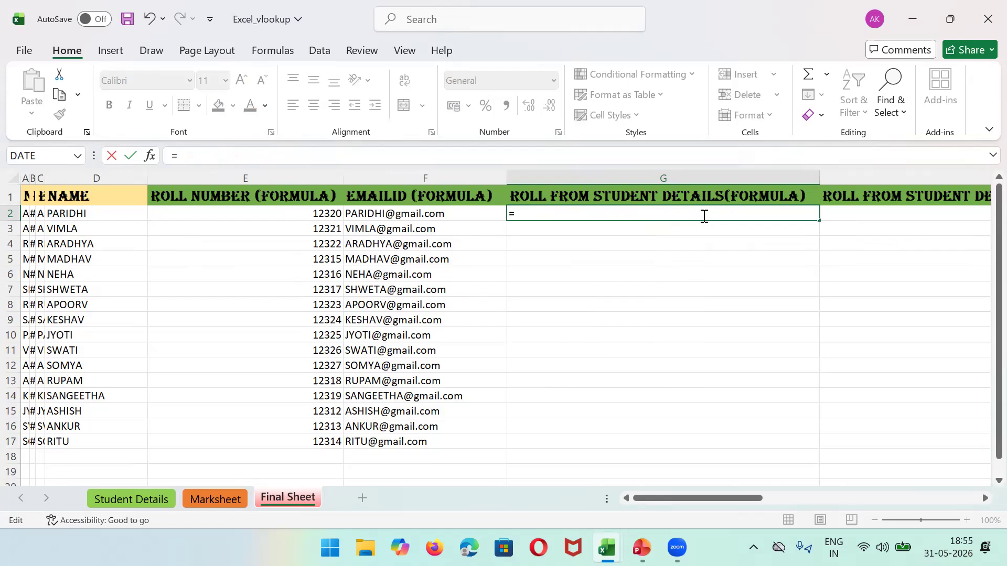
pyautogui.write('v')
# Step: Type =VLOOKUP(D2,'Student Details !A:B,2,False) in G2 and enter it
pyautogui.press('BackSpace')
pyautogui.write('VLOO')
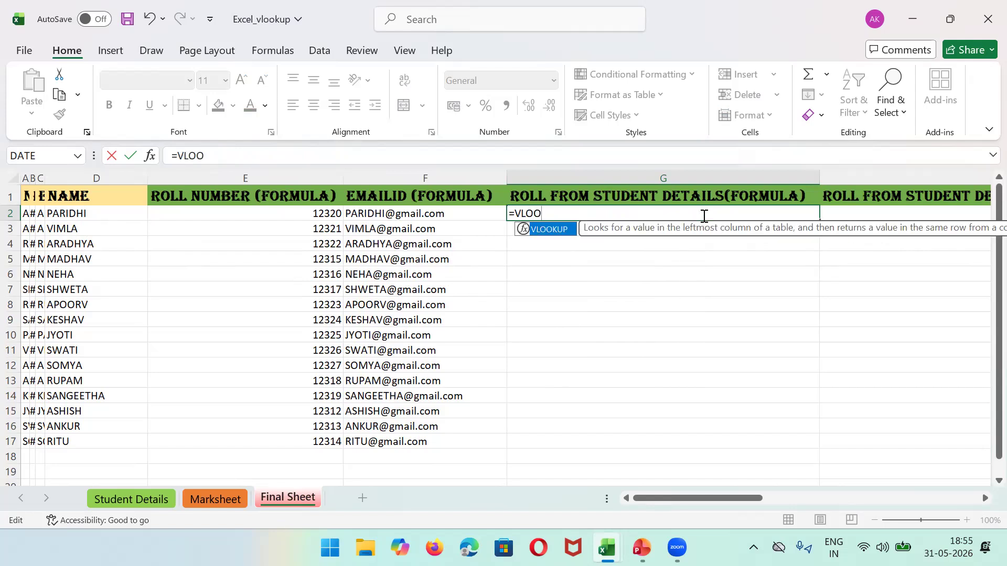
pyautogui.doubleClick(544, 229)
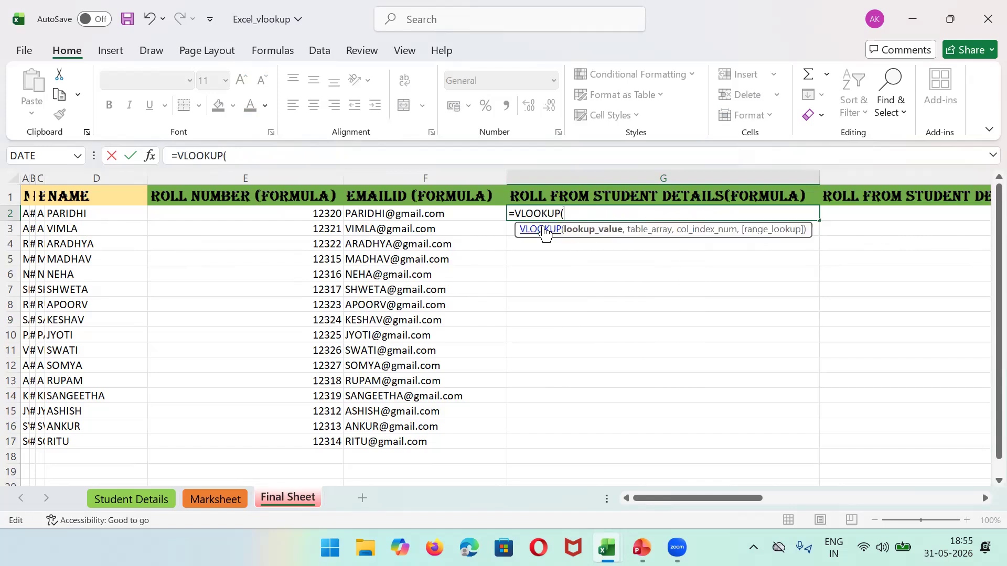
pyautogui.write('D2')
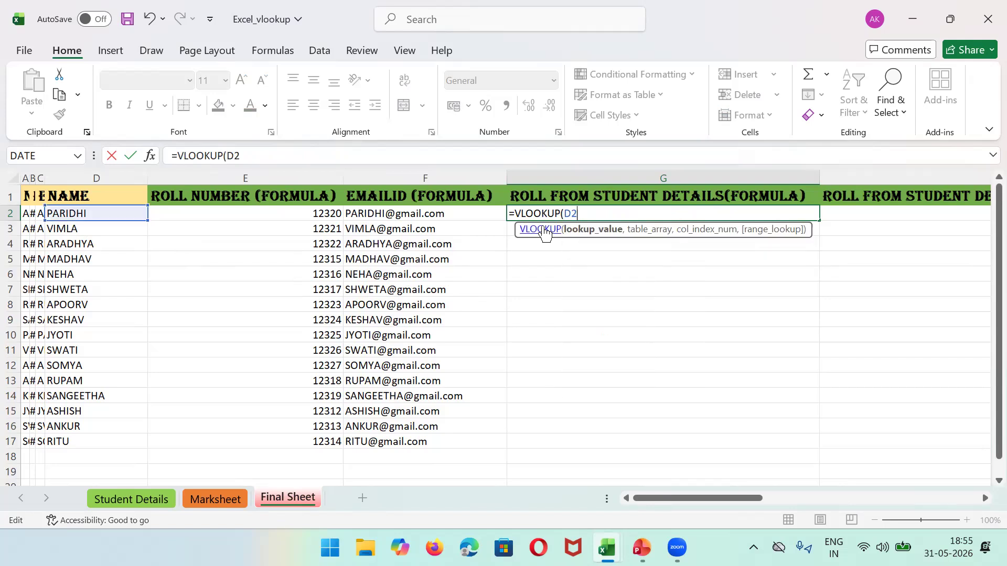
pyautogui.write(",'")
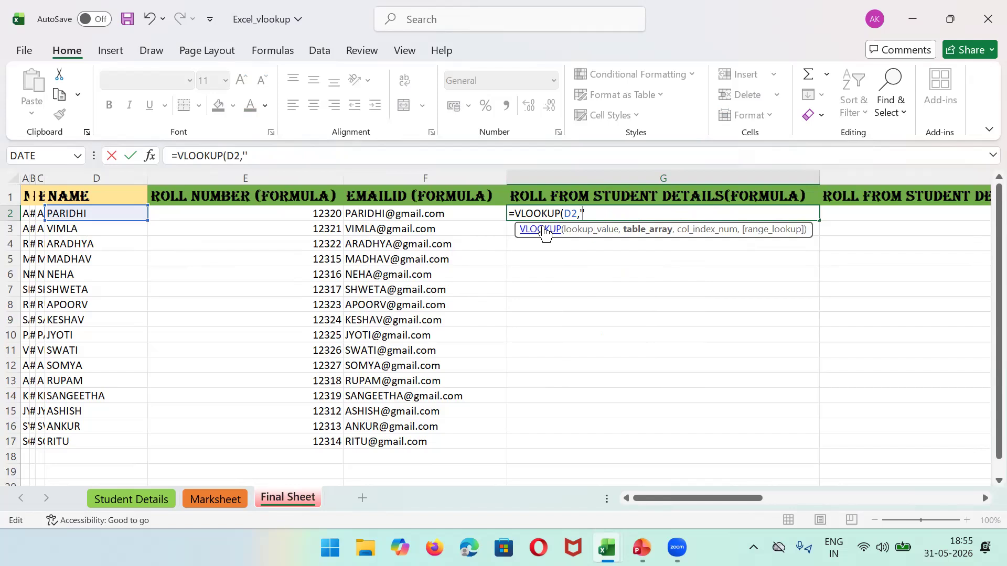
pyautogui.write('s')
pyautogui.press('BackSpace')
pyautogui.write('Student Details')
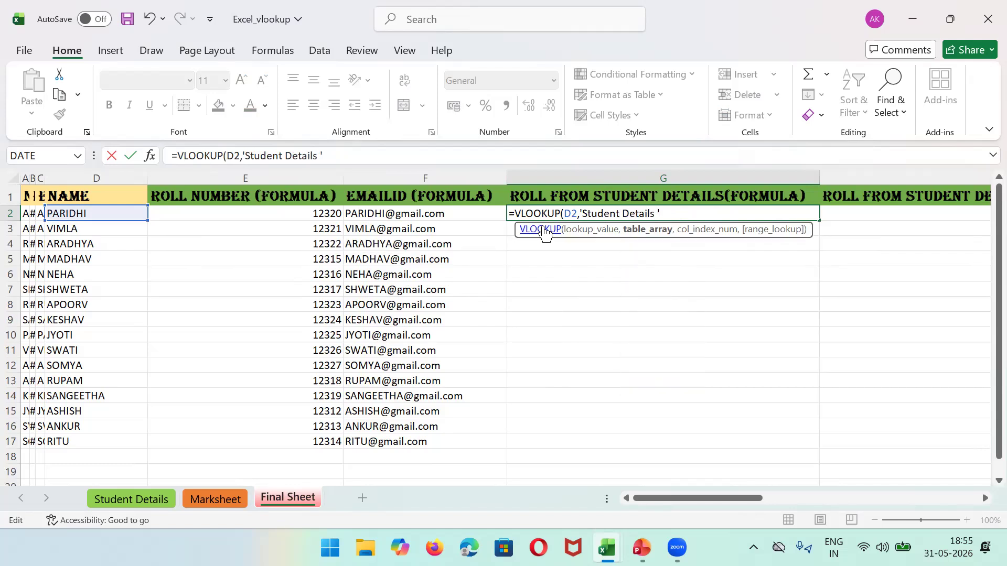
pyautogui.write(' !')
pyautogui.write('A')
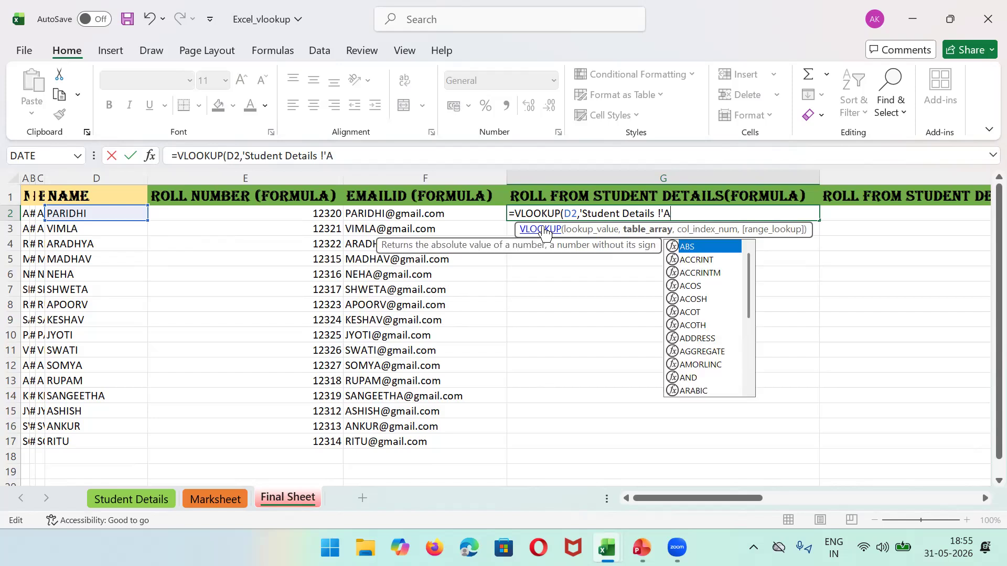
pyautogui.write(':')
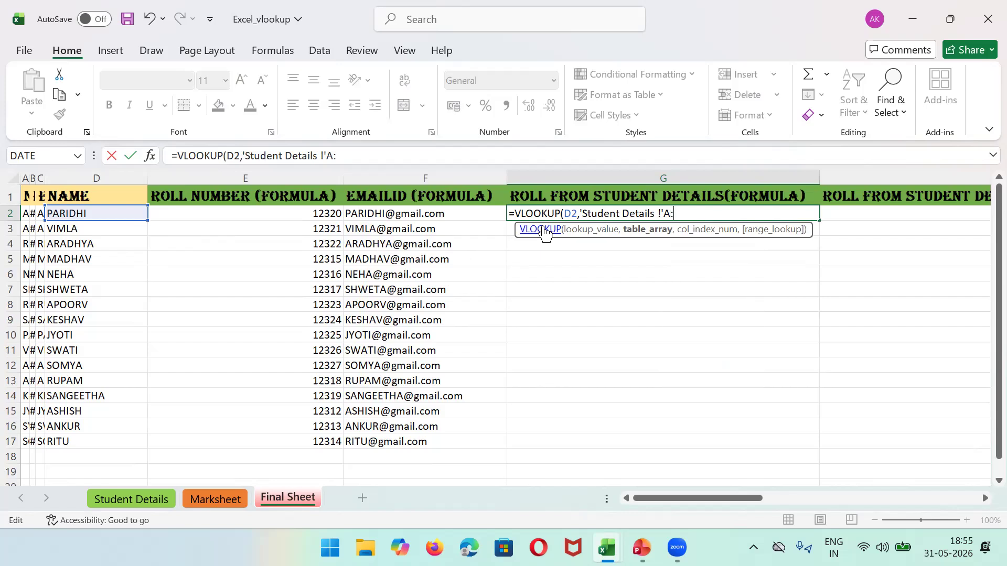
pyautogui.write('B')
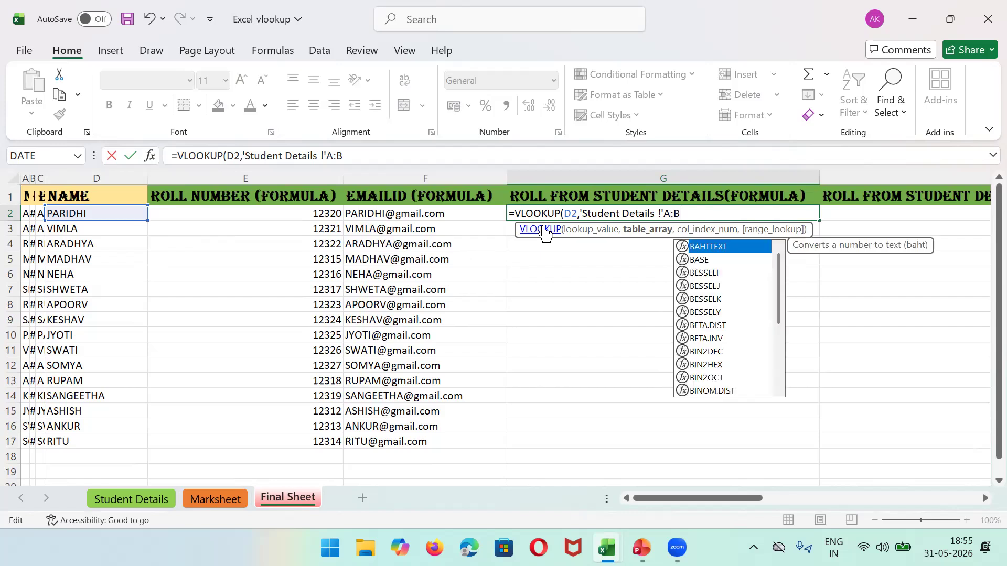
pyautogui.write(',')
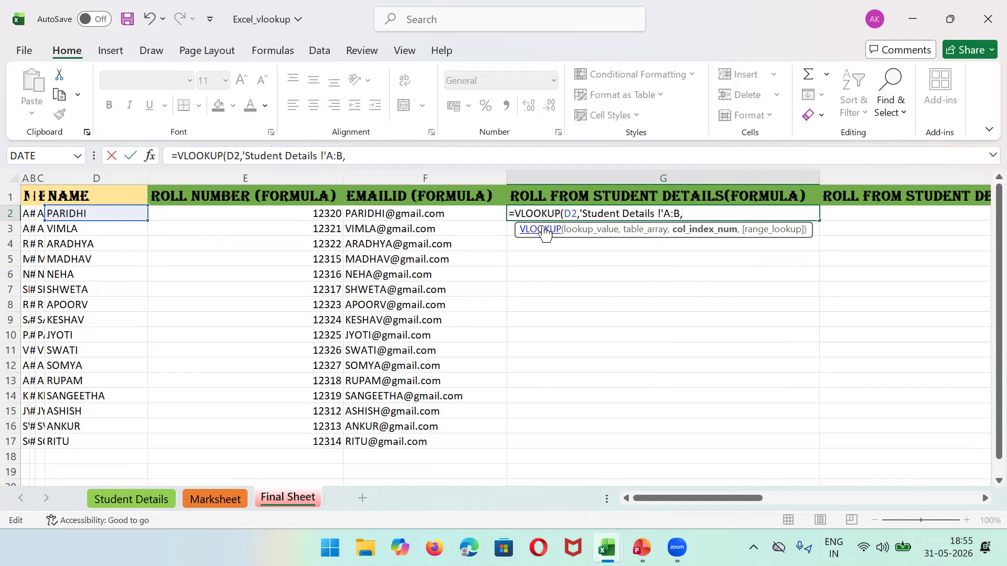
pyautogui.write('2,F')
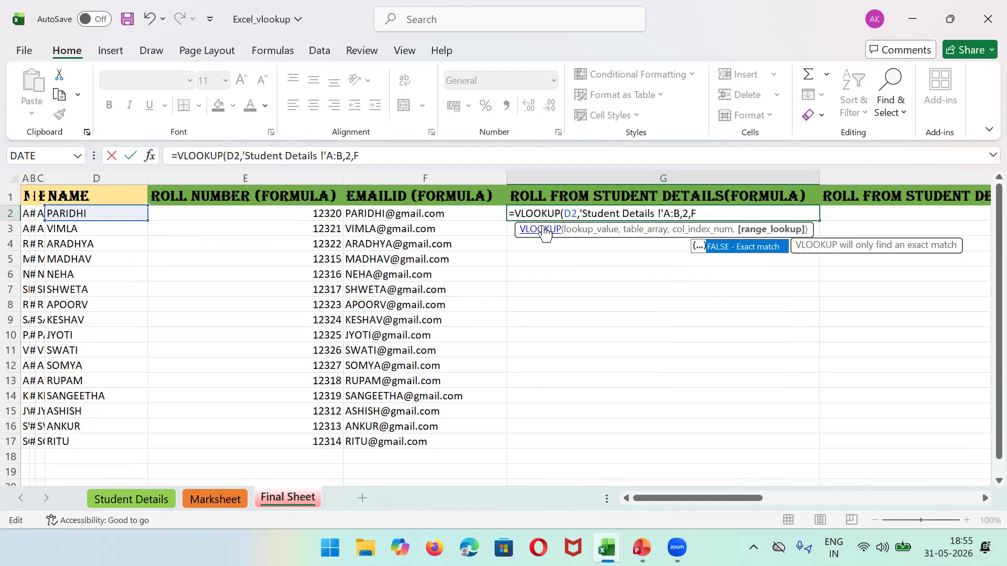
pyautogui.write('alse)')
pyautogui.press('Return')
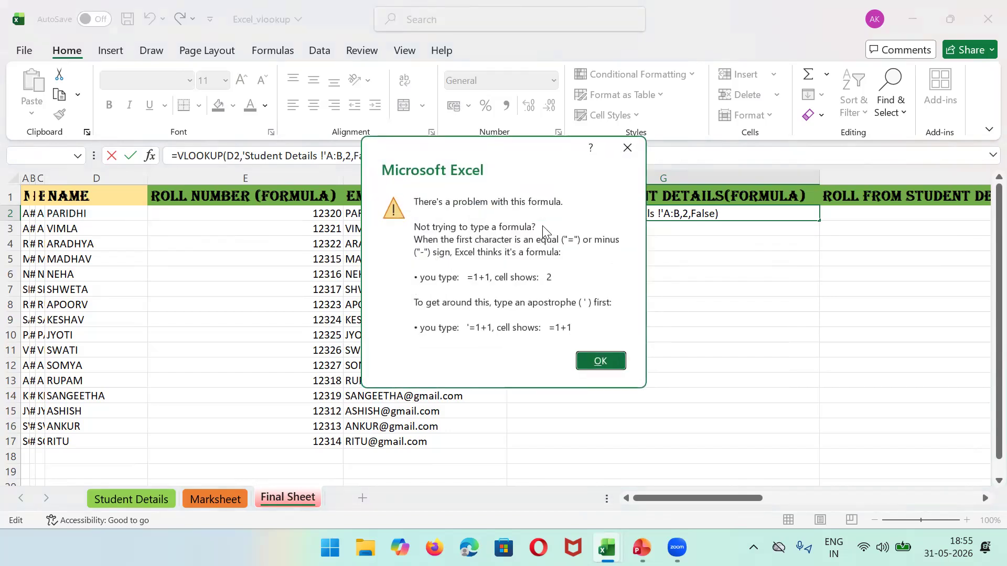
# Step: Dismiss the error and compare against the VLOOKUP reference slide
pyautogui.click(600, 359)
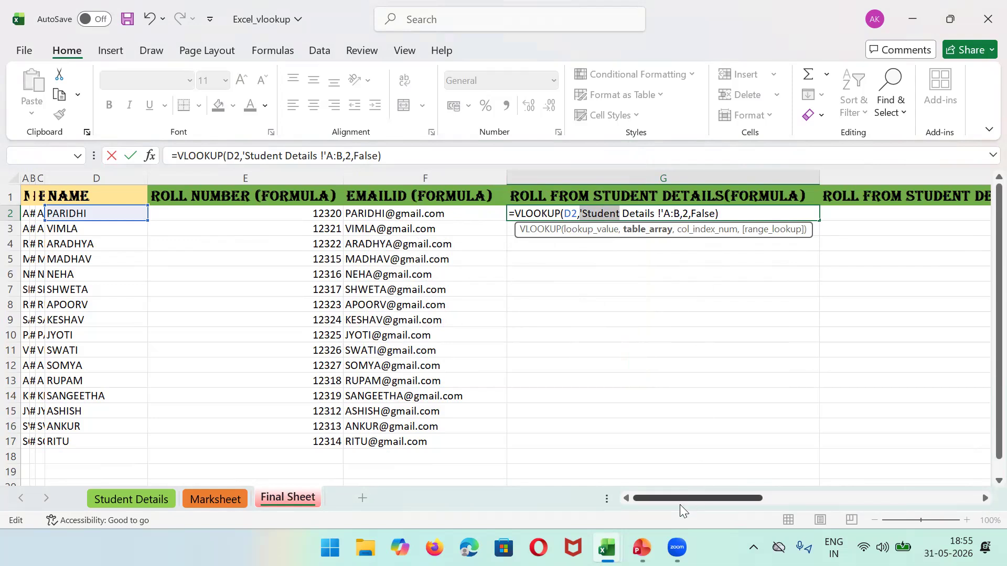
pyautogui.hotkey('alt', 'Tab')
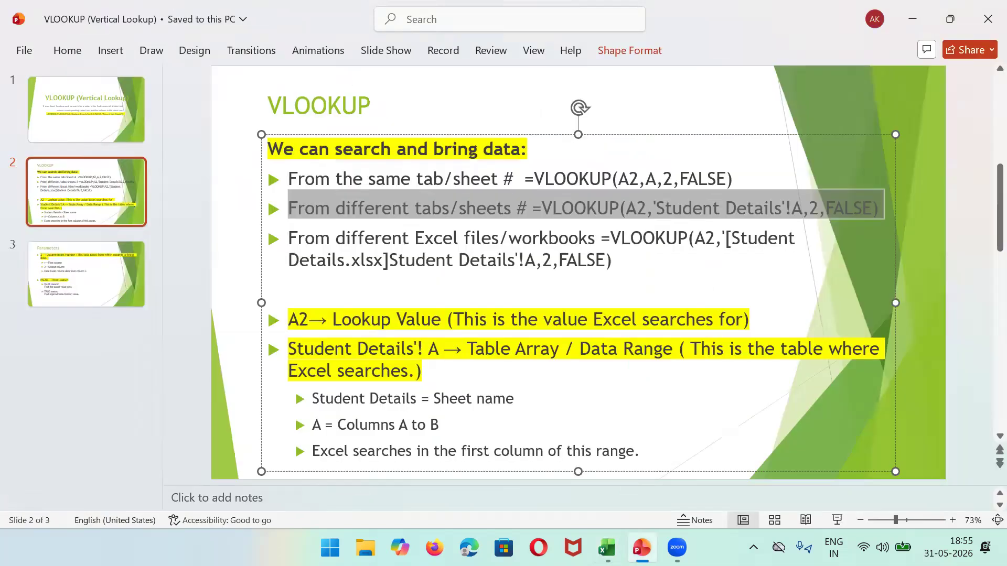
pyautogui.hotkey('alt', 'Tab')
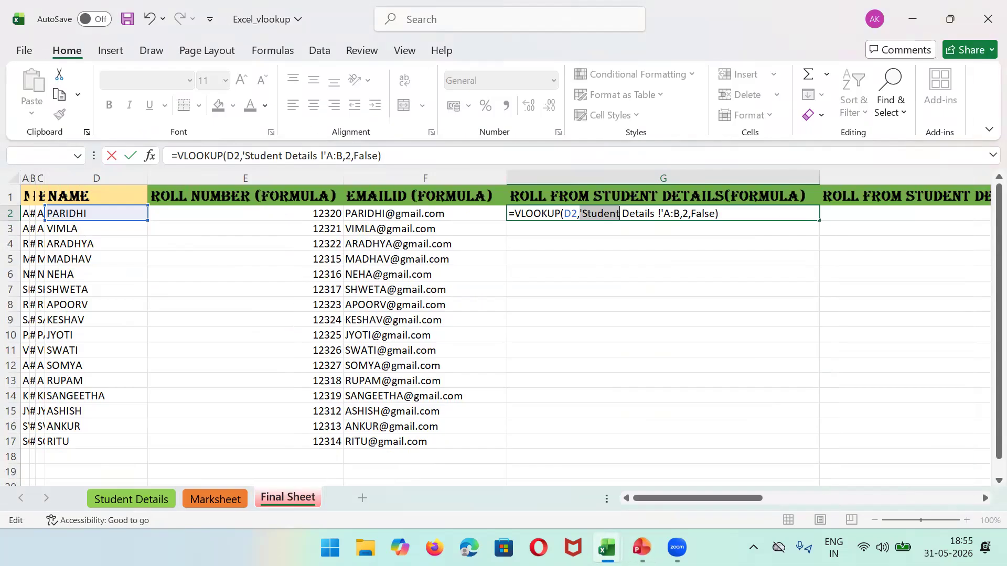
# Step: Move the apostrophe to after 'Student Details' so G2 returns roll number 12320
pyautogui.click(665, 212)
pyautogui.press('BackSpace')
pyautogui.press('BackSpace')
pyautogui.write("'")
pyautogui.press('Return')
pyautogui.click(691, 213)
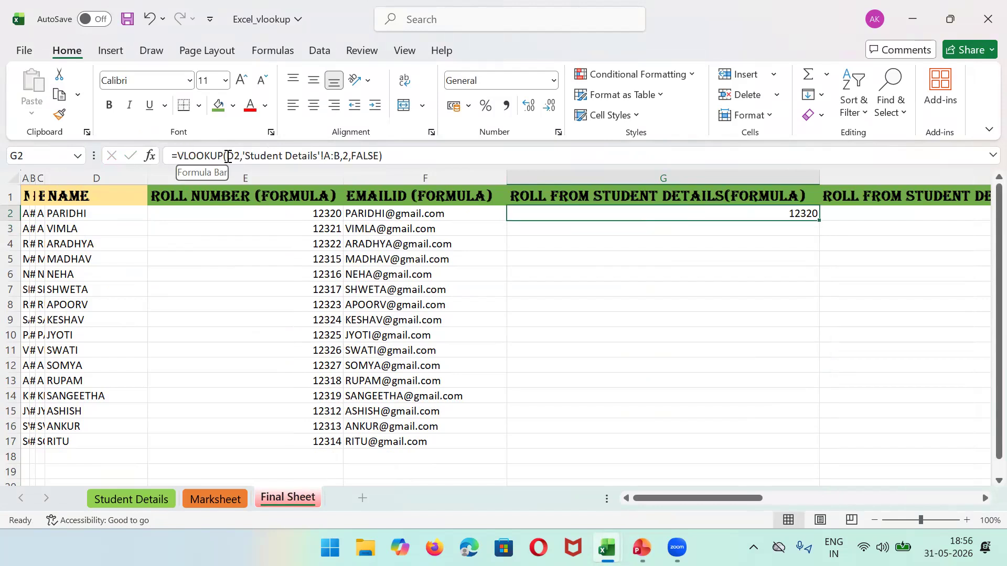
# Step: Show the NAME column D lookup value and Student Details A:B lookup range
pyautogui.click(114, 172)
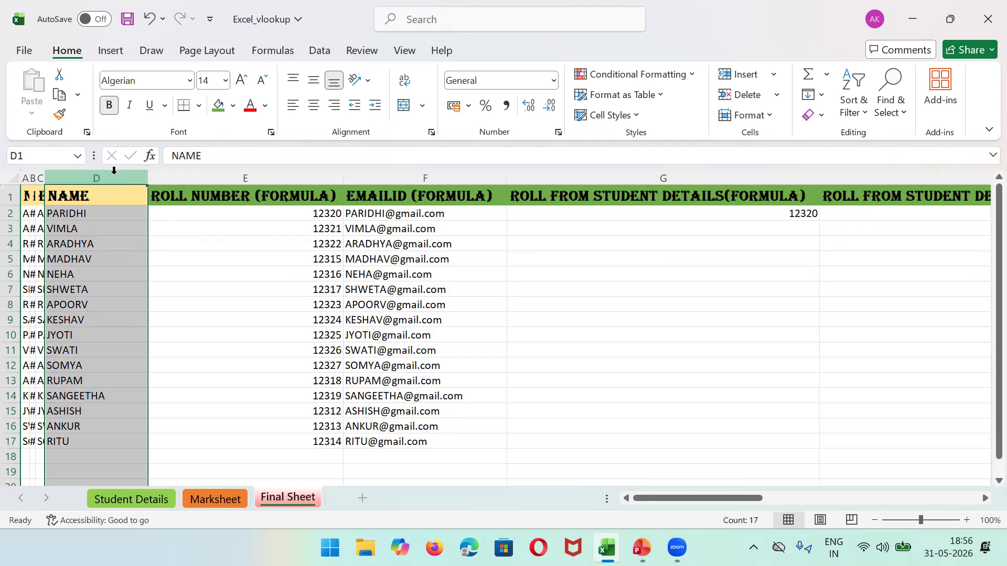
pyautogui.click(737, 212)
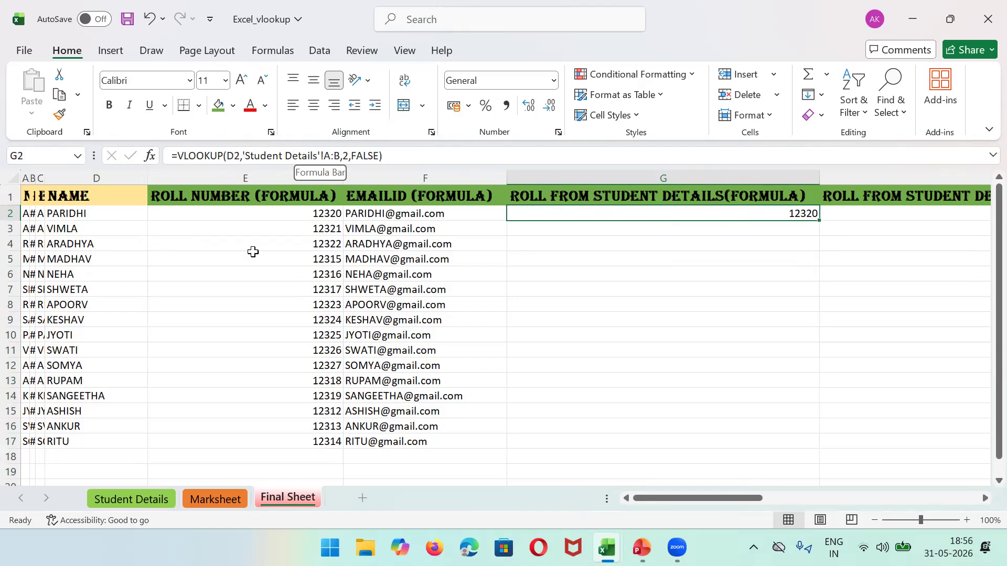
pyautogui.click(108, 500)
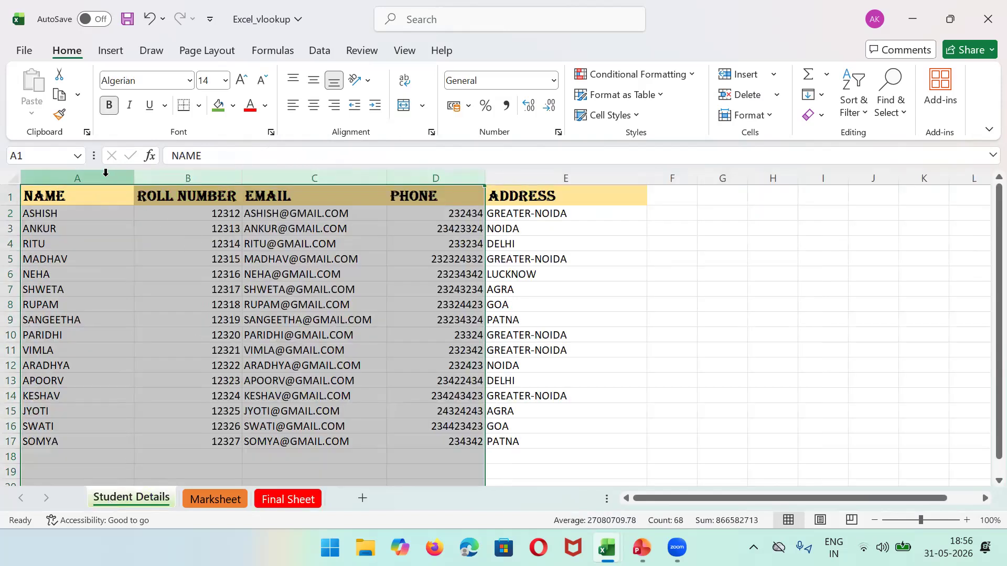
pyautogui.click(106, 173)
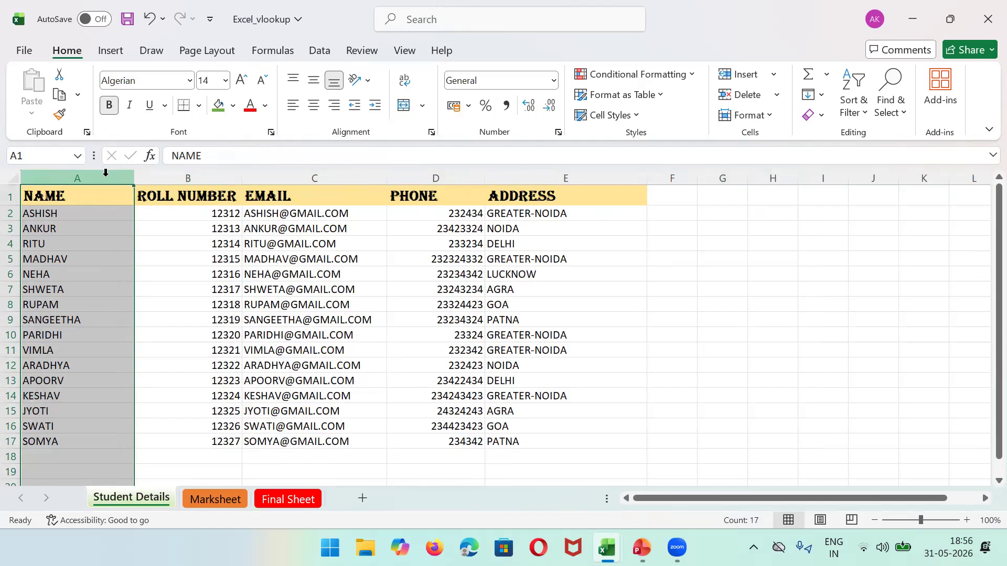
pyautogui.moveTo(105, 173); pyautogui.dragTo(231, 176)
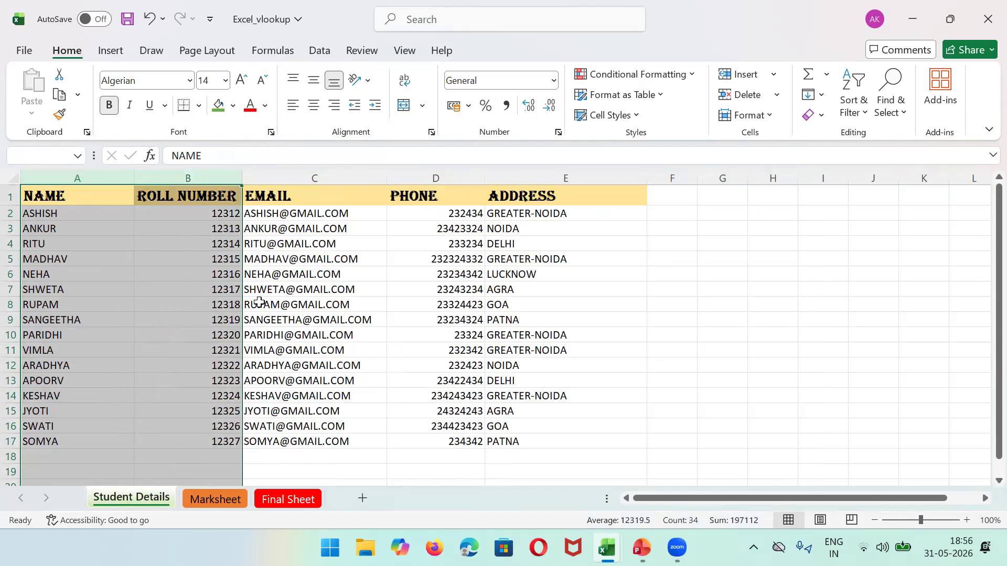
pyautogui.click(290, 499)
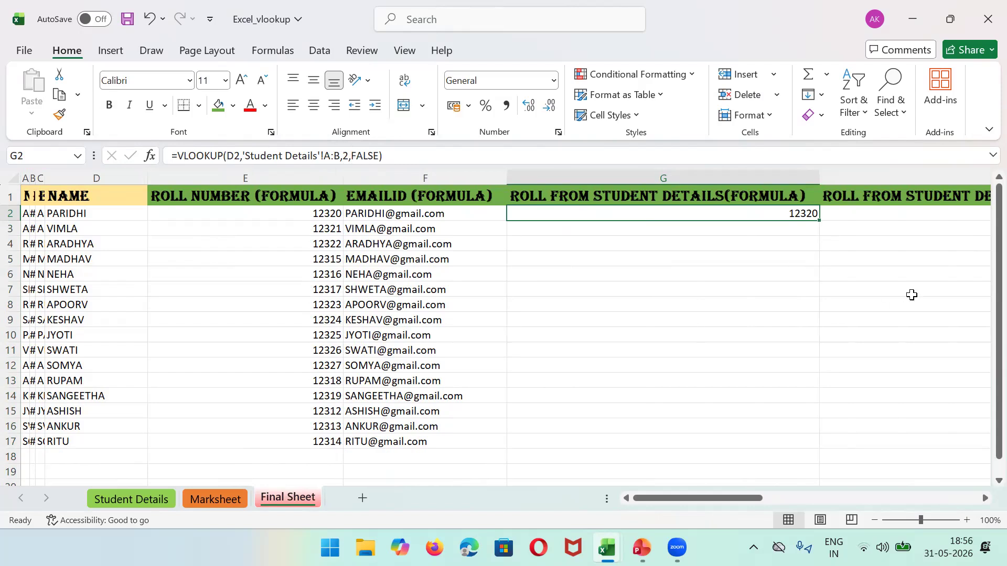
# Step: Insert a new column H headed 'Email From Student Details', copied from G1
pyautogui.click(857, 177)
pyautogui.rightClick(858, 181)
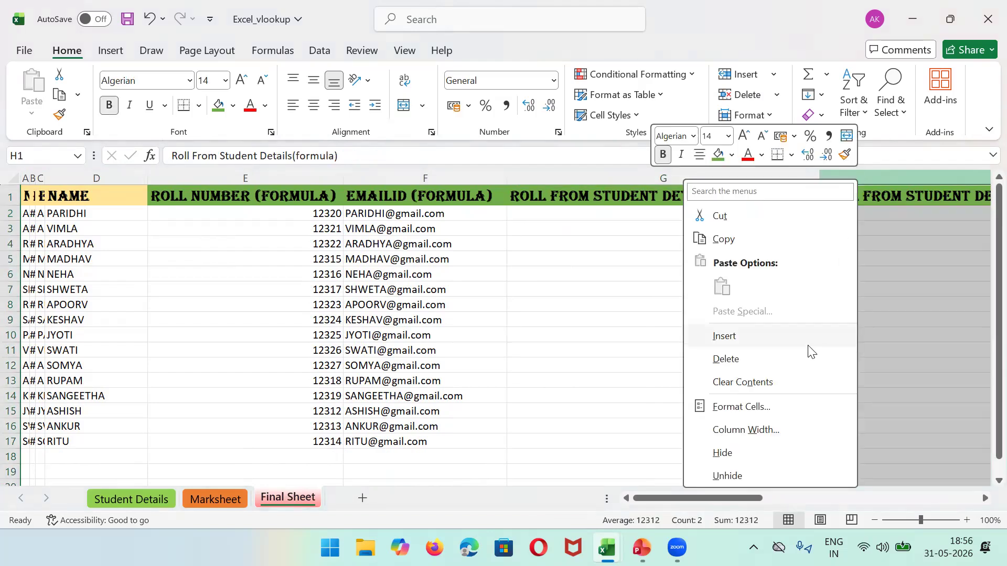
pyautogui.click(759, 340)
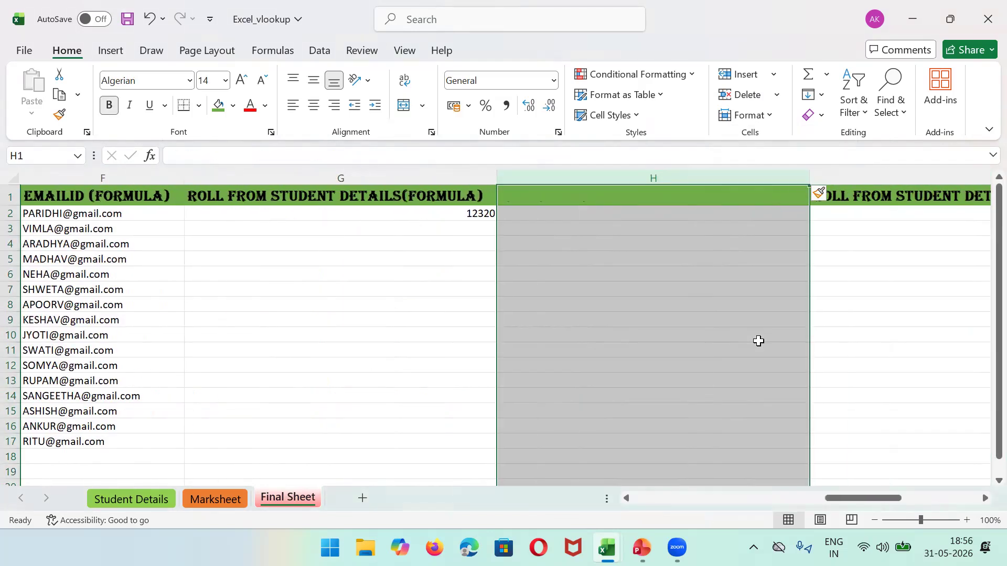
pyautogui.click(341, 199)
pyautogui.hotkey('ctrl', 'c')
pyautogui.click(542, 194)
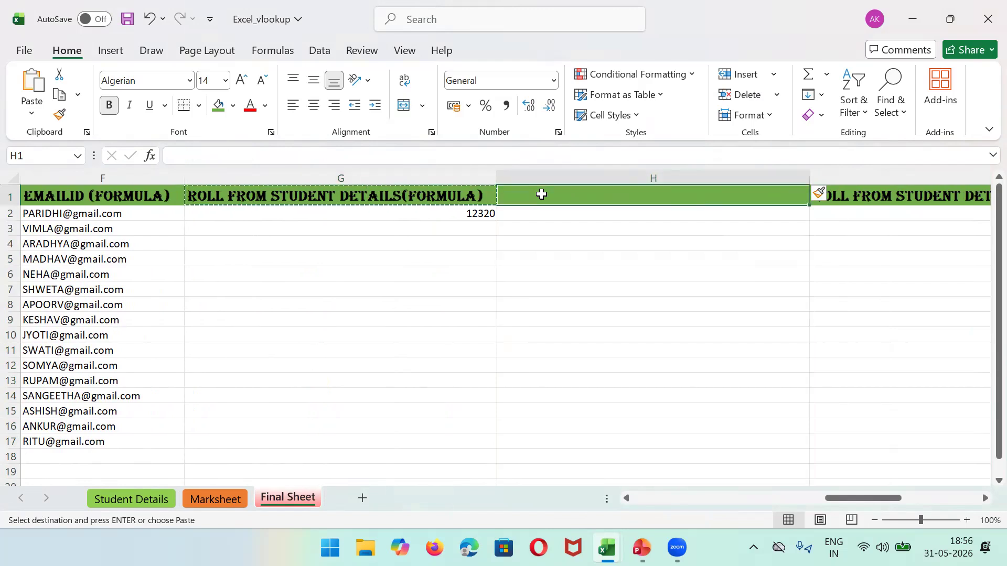
pyautogui.hotkey('ctrl', 'v')
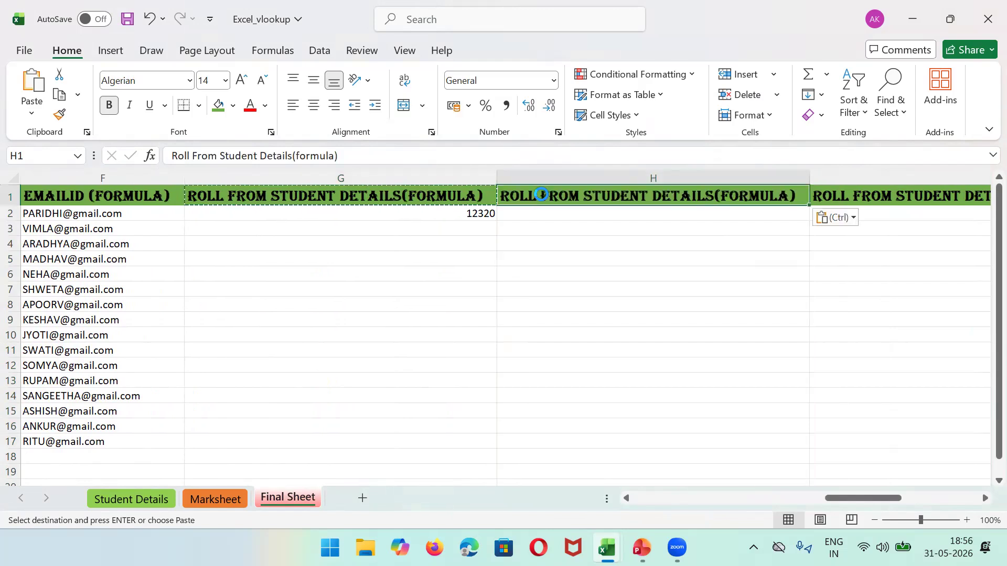
pyautogui.click(192, 155)
pyautogui.press('BackSpace')
pyautogui.press('BackSpace')
pyautogui.press('BackSpace')
pyautogui.press('BackSpace')
pyautogui.press('BackSpace')
pyautogui.write('Email')
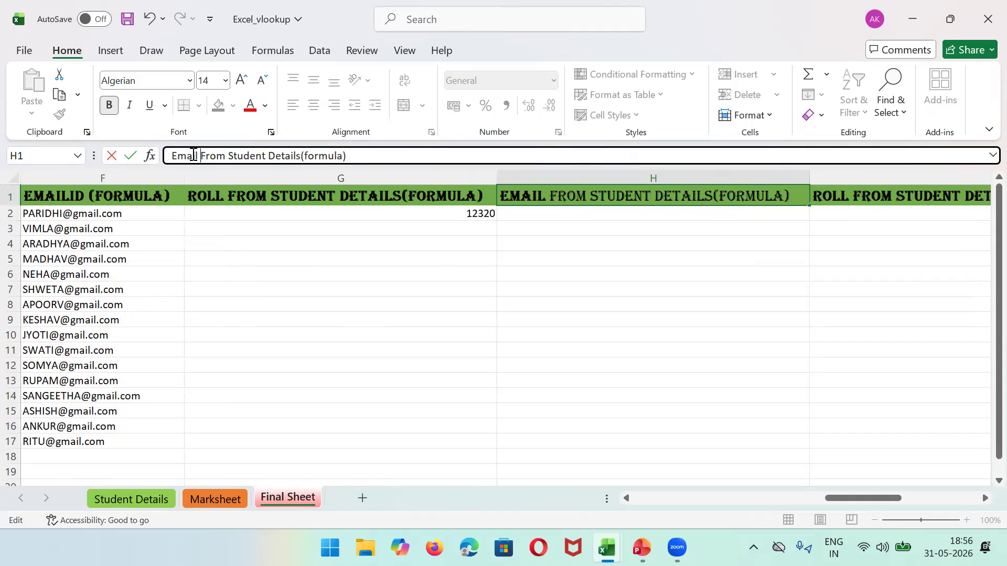
pyautogui.click(532, 212)
# Step: Begin H2's formula as =VLOOKUP(D2, with the range taken from Student Details
pyautogui.write('=')
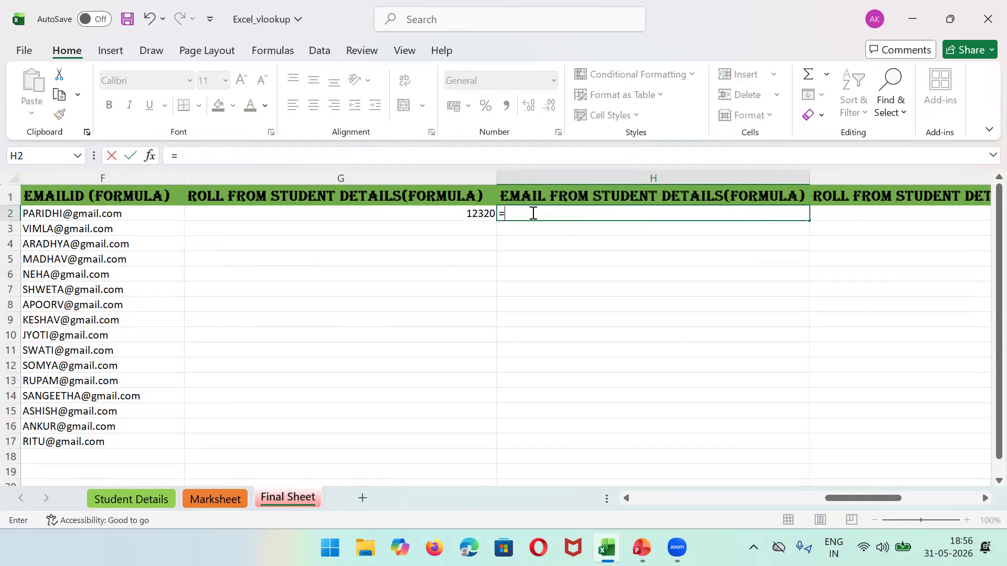
pyautogui.write('vl')
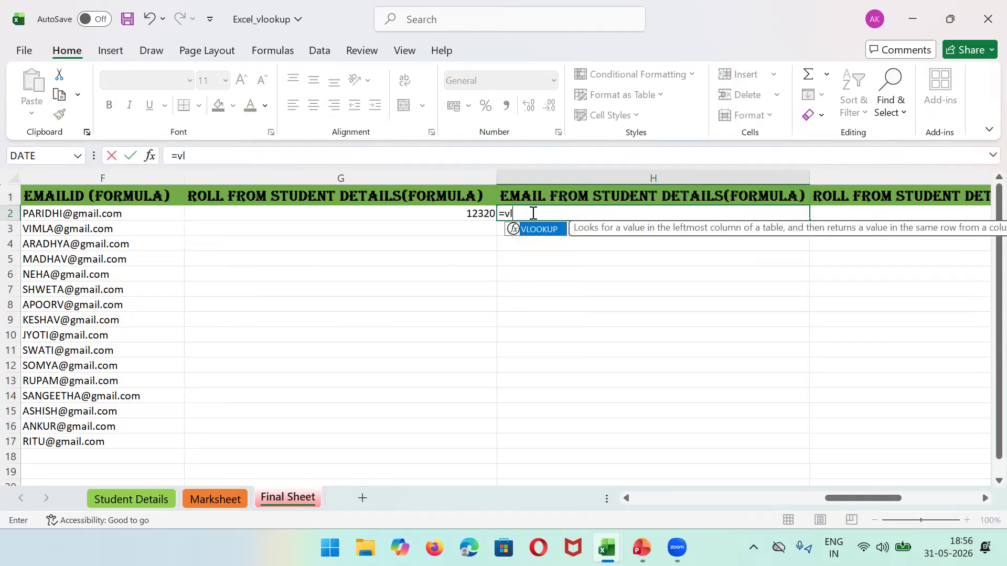
pyautogui.press('Return')
pyautogui.click(531, 212)
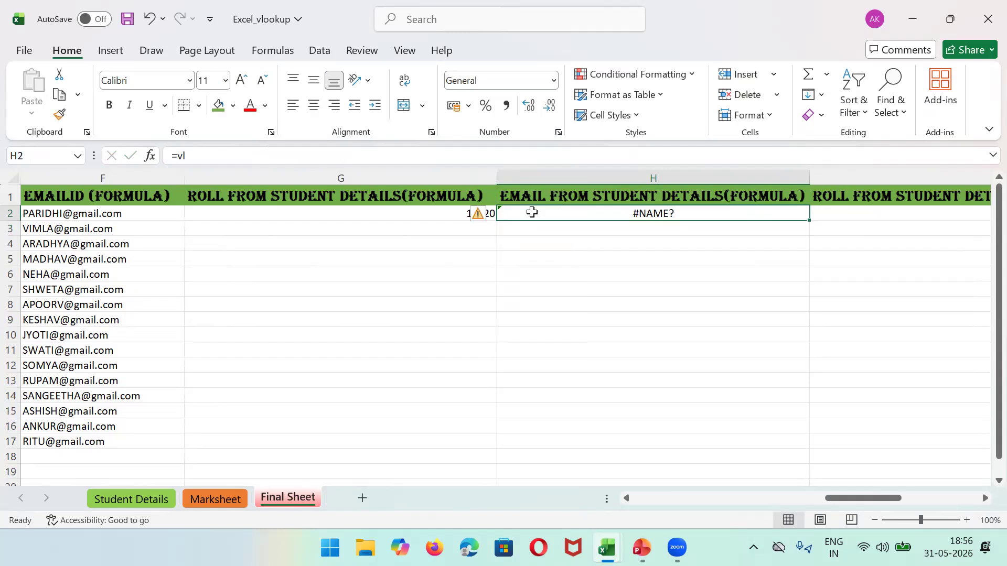
pyautogui.click(238, 154)
pyautogui.write('okk')
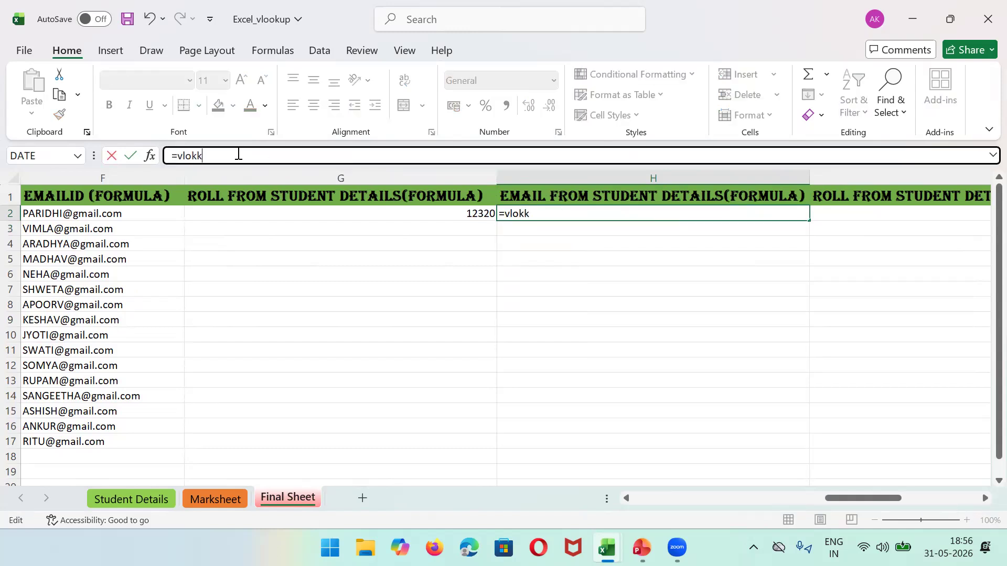
pyautogui.press('BackSpace')
pyautogui.press('BackSpace')
pyautogui.press('BackSpace')
pyautogui.press('BackSpace')
pyautogui.press('BackSpace')
pyautogui.press('BackSpace')
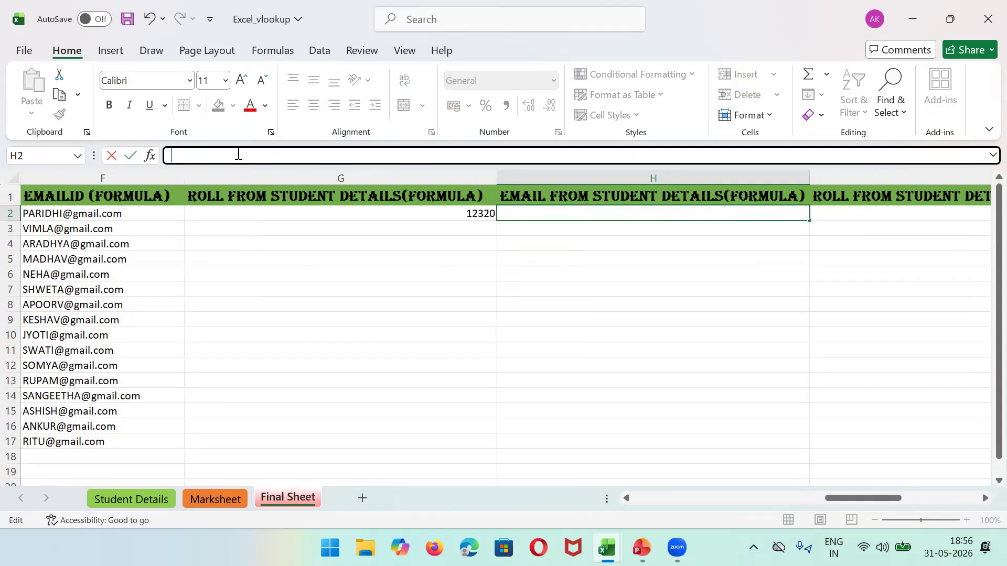
pyautogui.write('=V')
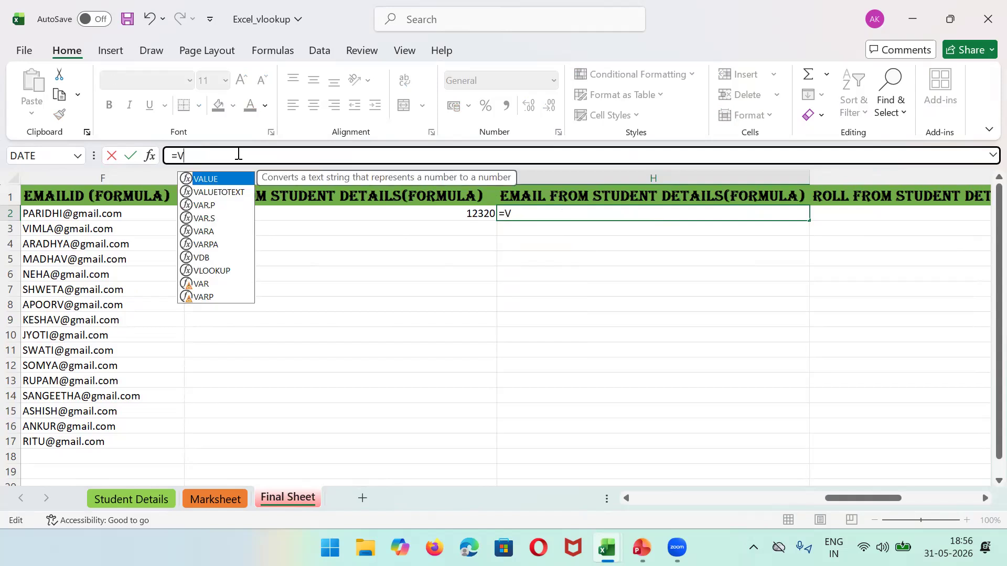
pyautogui.write('LOOKUP')
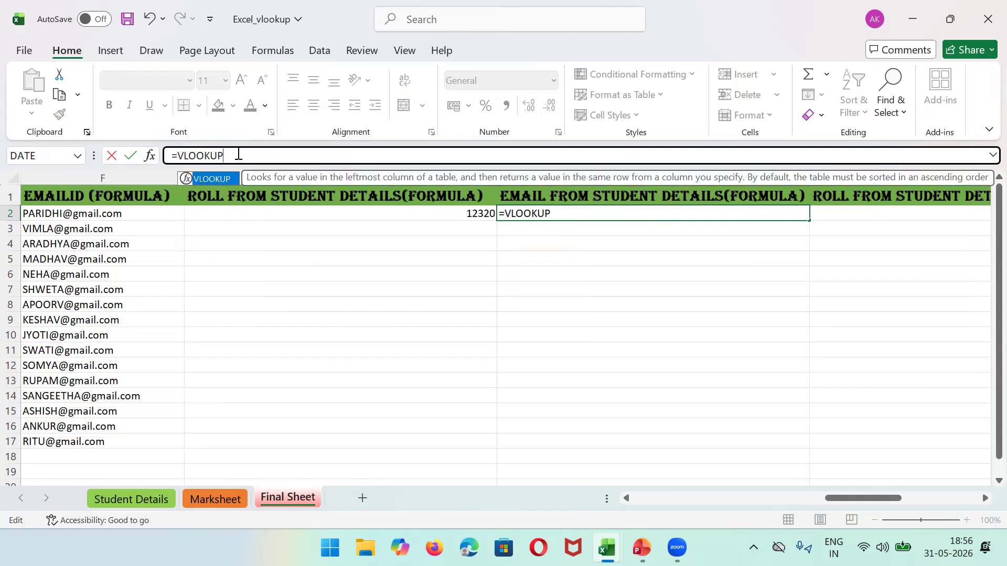
pyautogui.write('(')
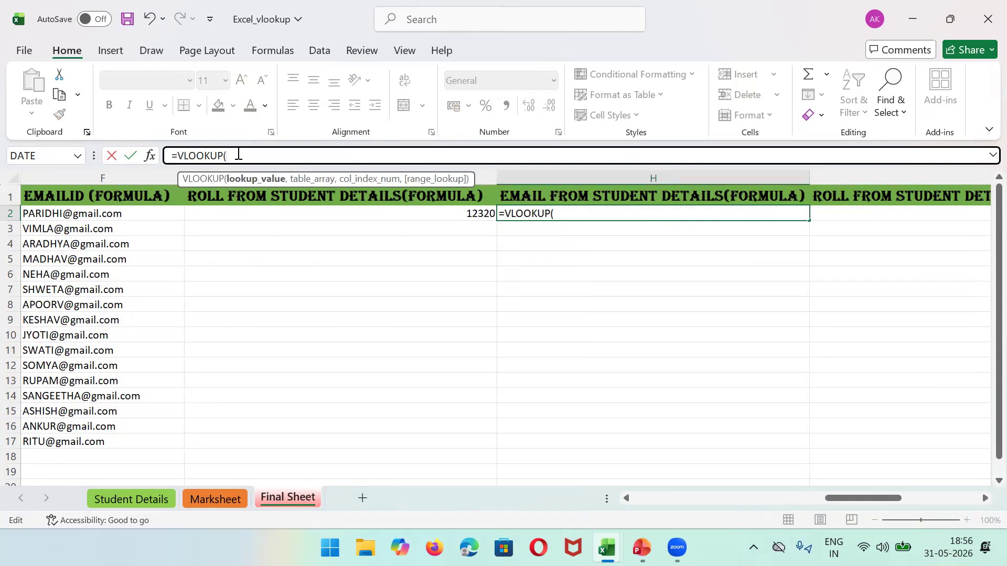
pyautogui.write('D2,')
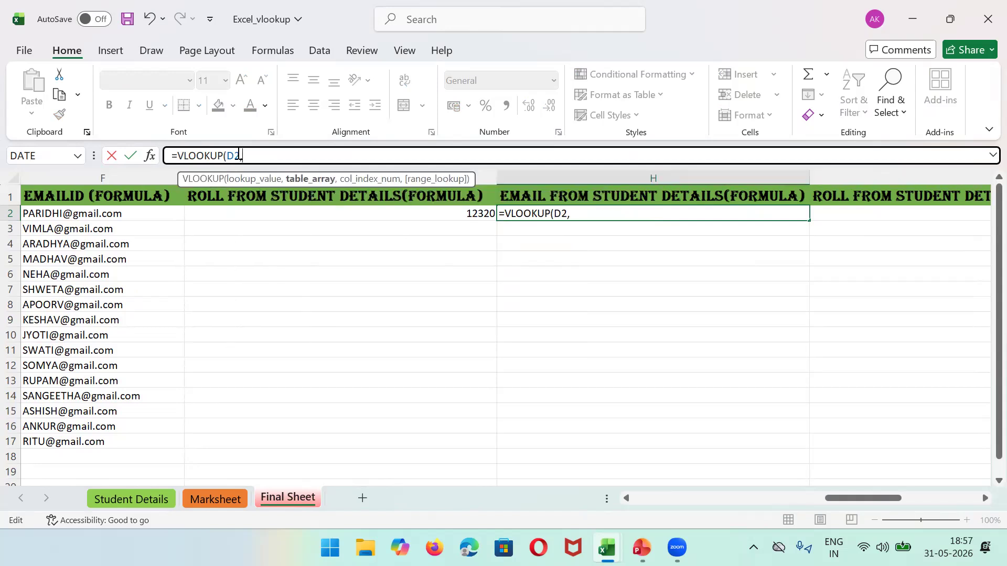
pyautogui.click(129, 498)
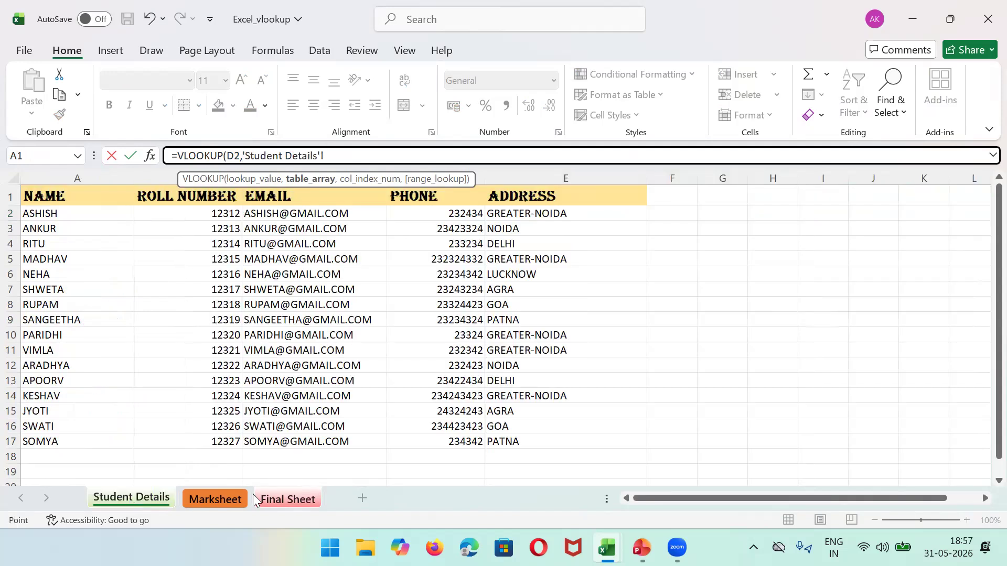
pyautogui.click(276, 492)
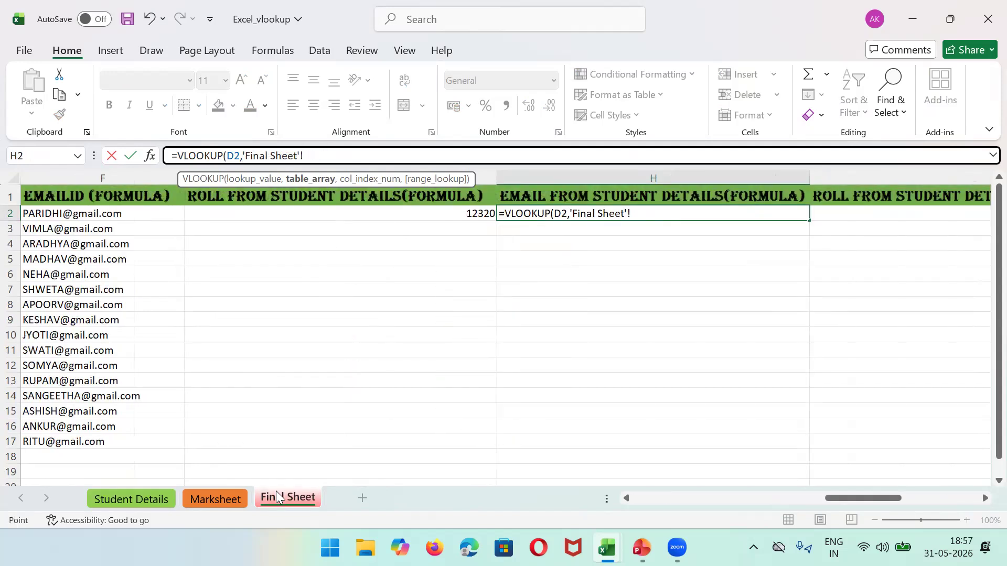
pyautogui.click(123, 503)
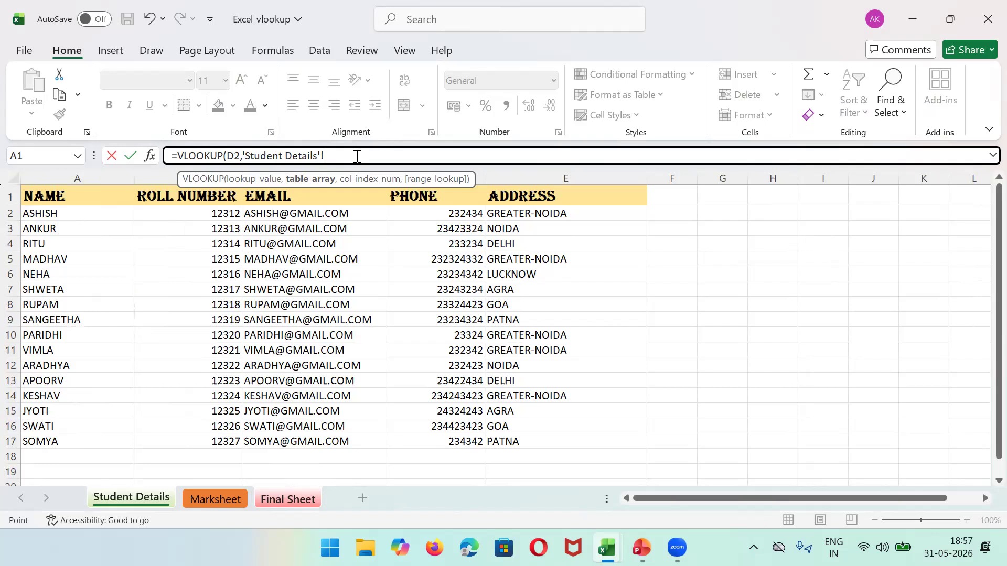
# Step: Complete H2 as =VLOOKUP(D2,'Student Details'!A:C,3,FALSE) and enter it
pyautogui.write('a')
pyautogui.press('BackSpace')
pyautogui.write('A:B')
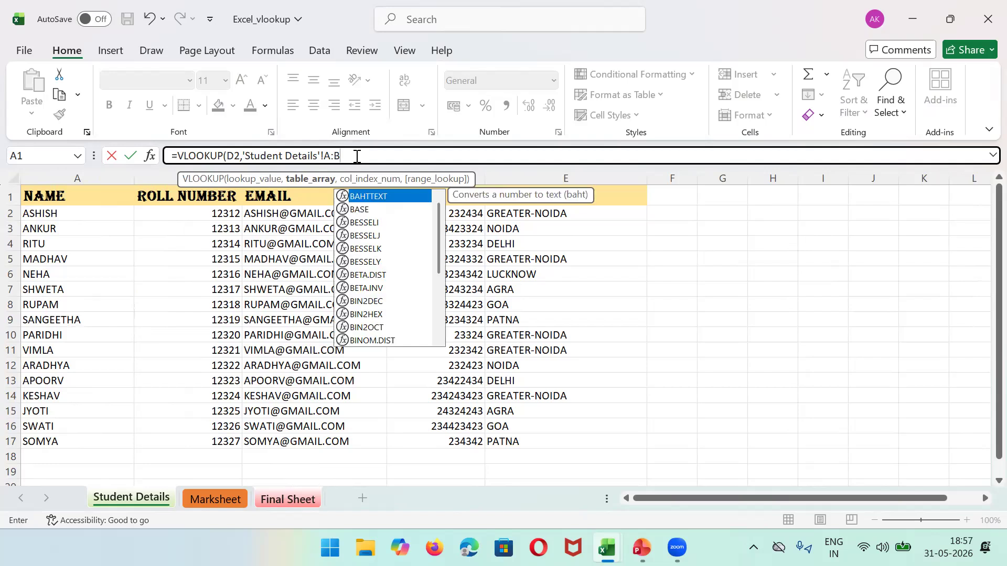
pyautogui.write(',')
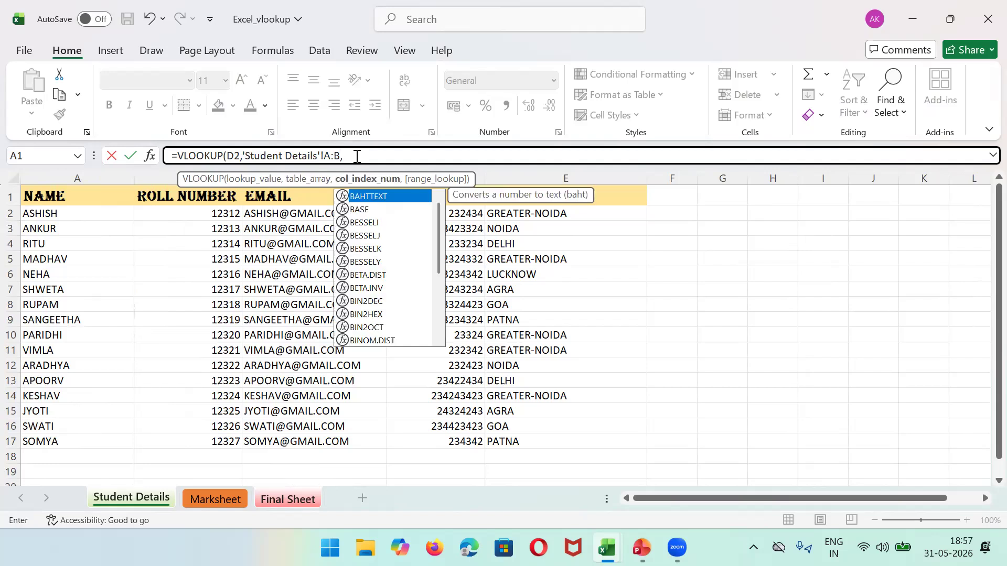
pyautogui.press('BackSpace')
pyautogui.press('BackSpace')
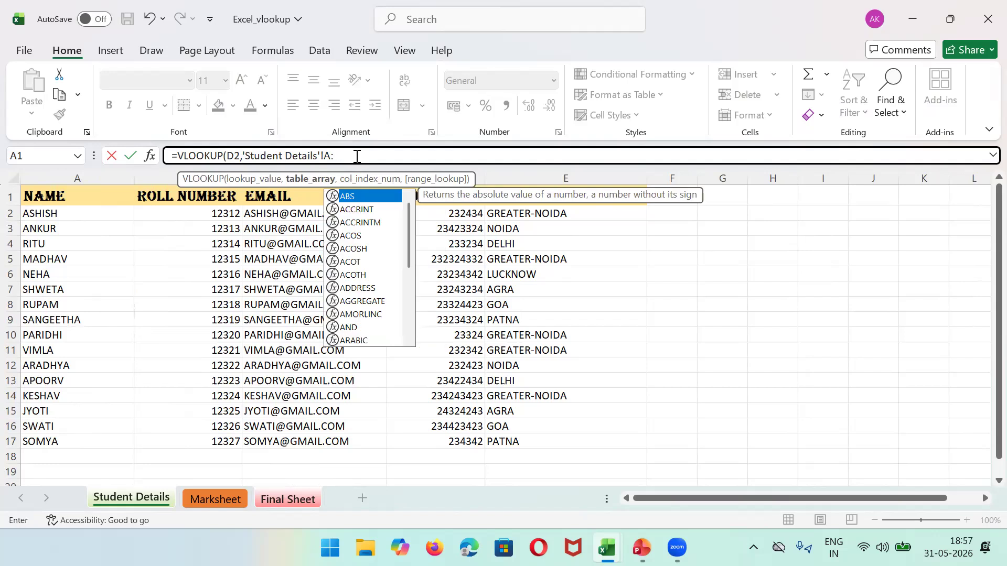
pyautogui.write('C')
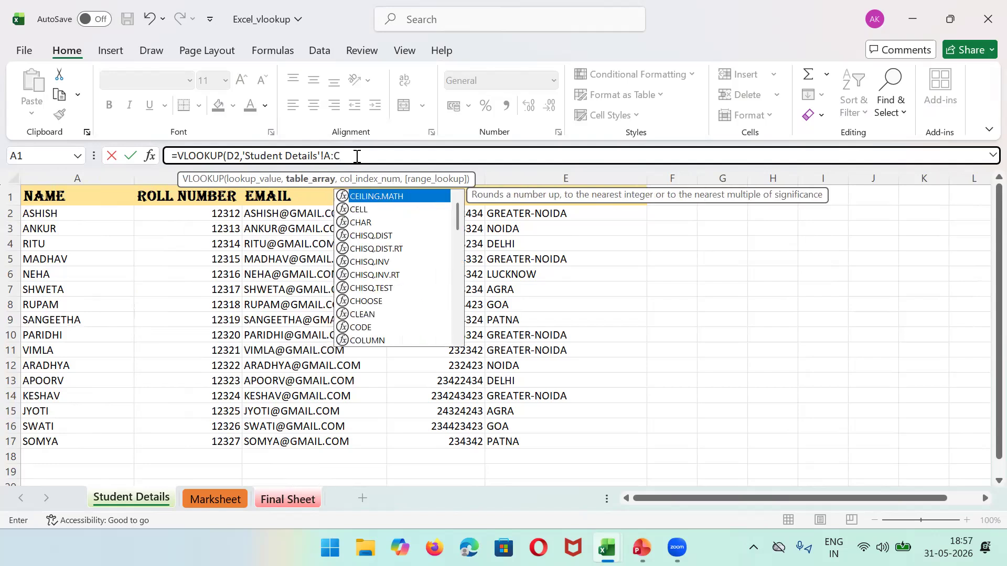
pyautogui.write(',')
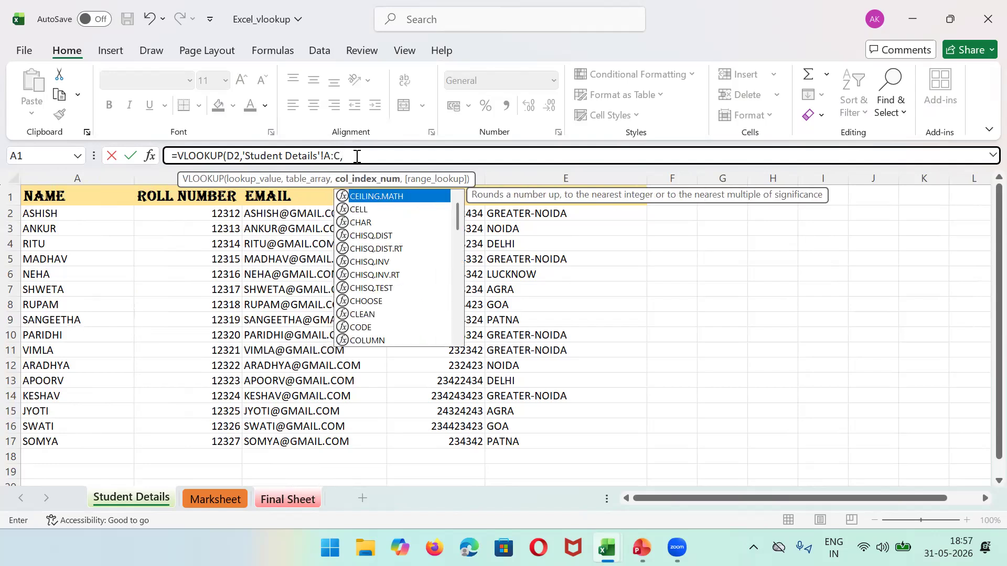
pyautogui.write('3,')
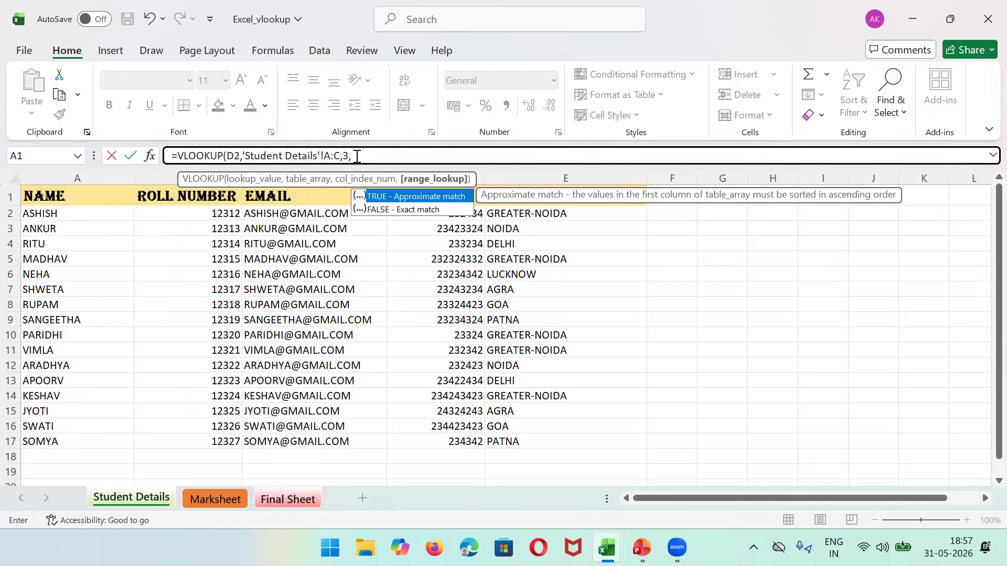
pyautogui.write('FALS')
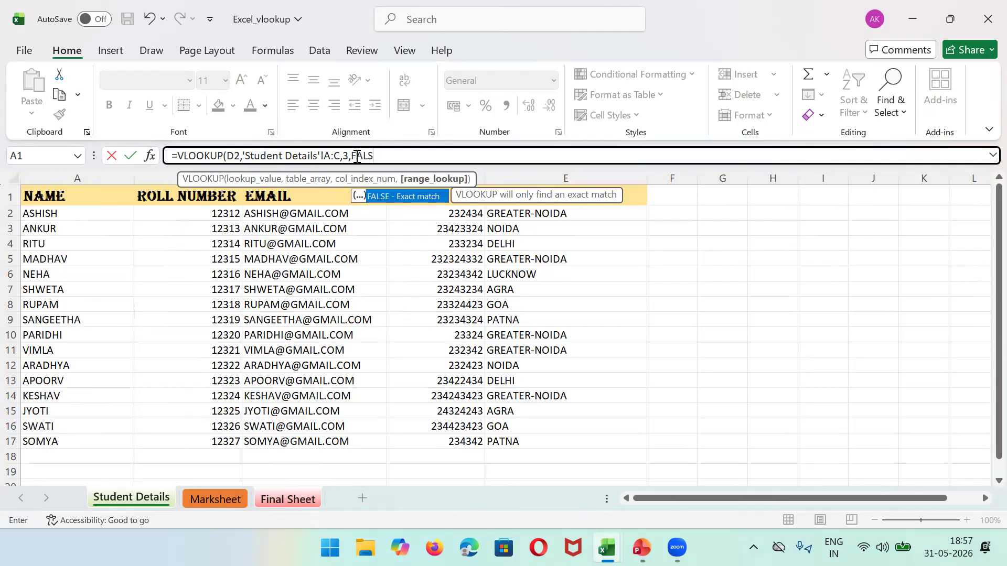
pyautogui.write('E)')
pyautogui.press('Return')
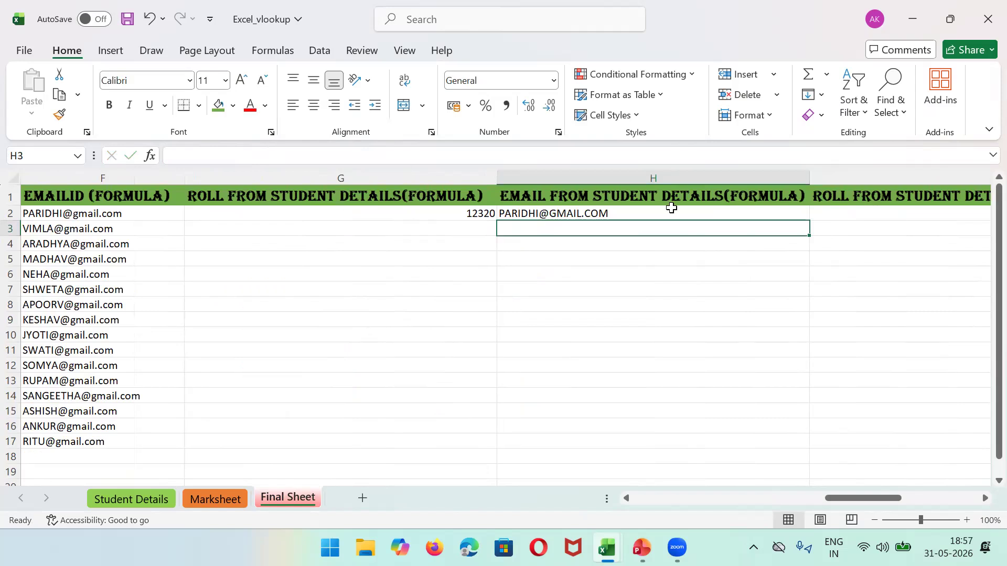
pyautogui.click(611, 213)
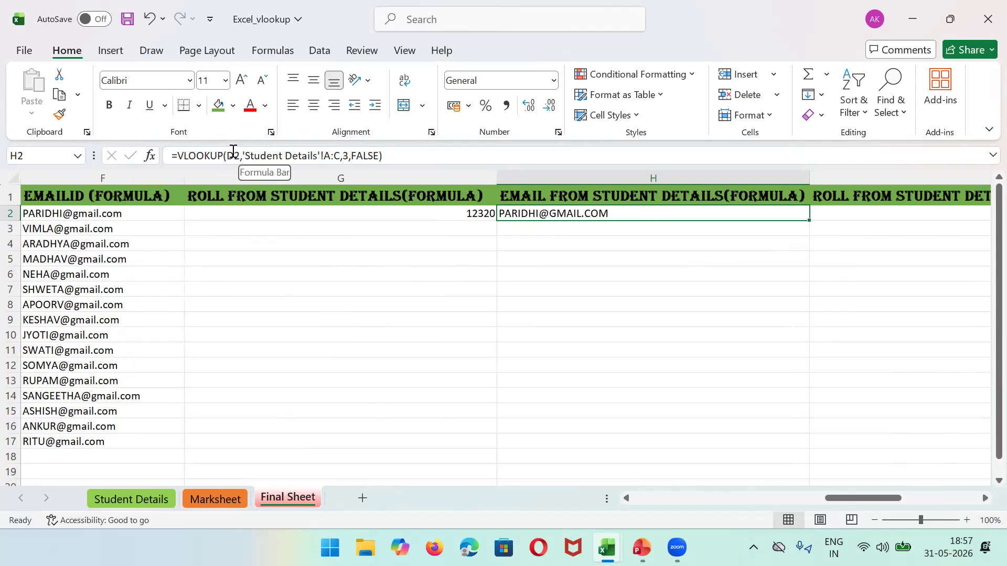
pyautogui.click(108, 497)
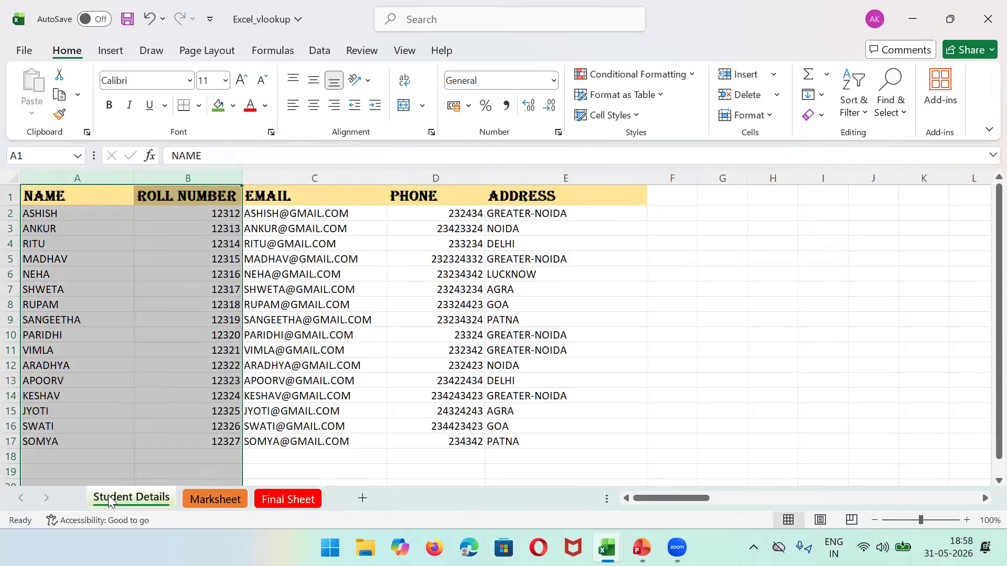
pyautogui.click(283, 500)
# Step: Insert a new column I headed 'Phone Number'
pyautogui.click(848, 175)
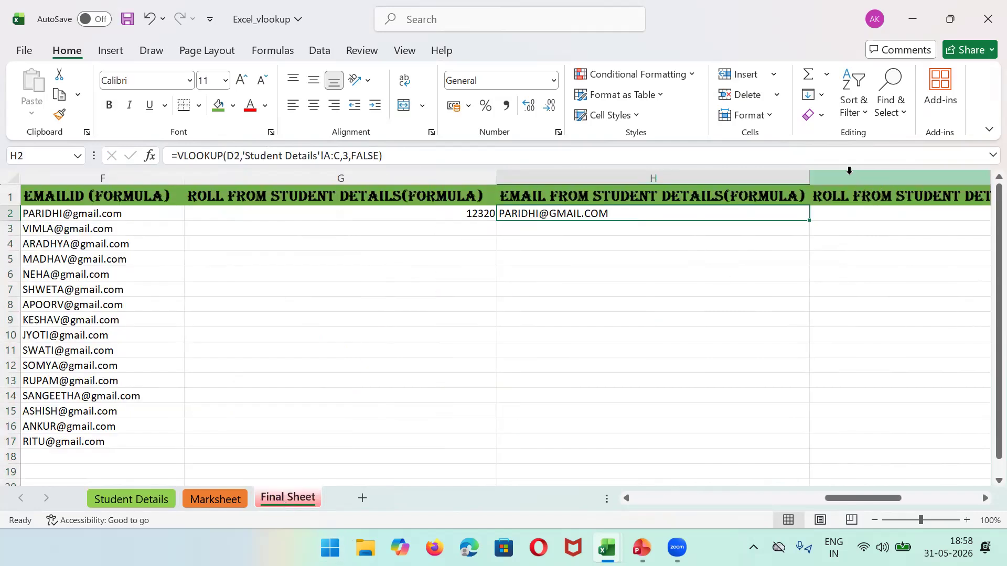
pyautogui.rightClick(849, 178)
pyautogui.click(742, 332)
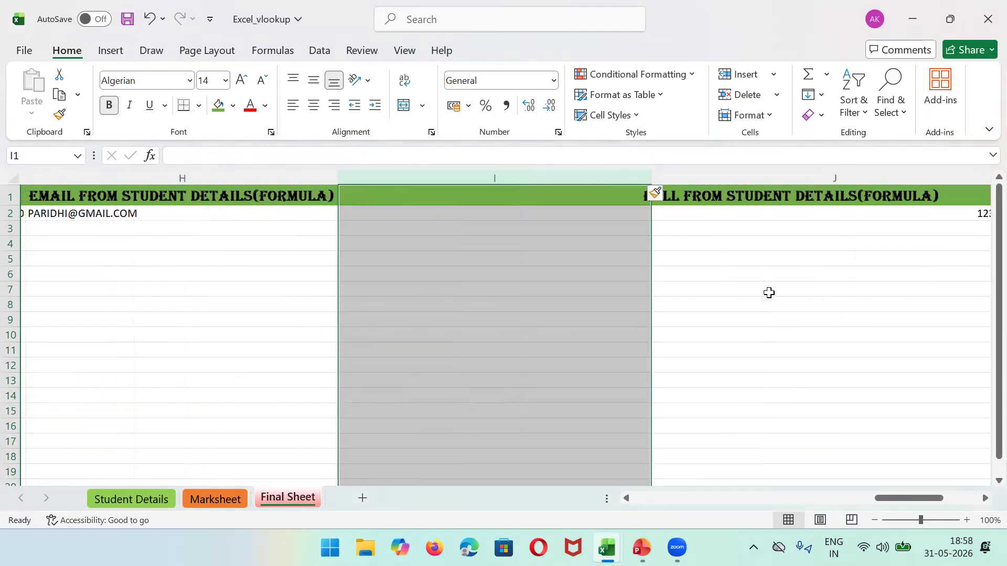
pyautogui.click(442, 198)
pyautogui.write('Phone')
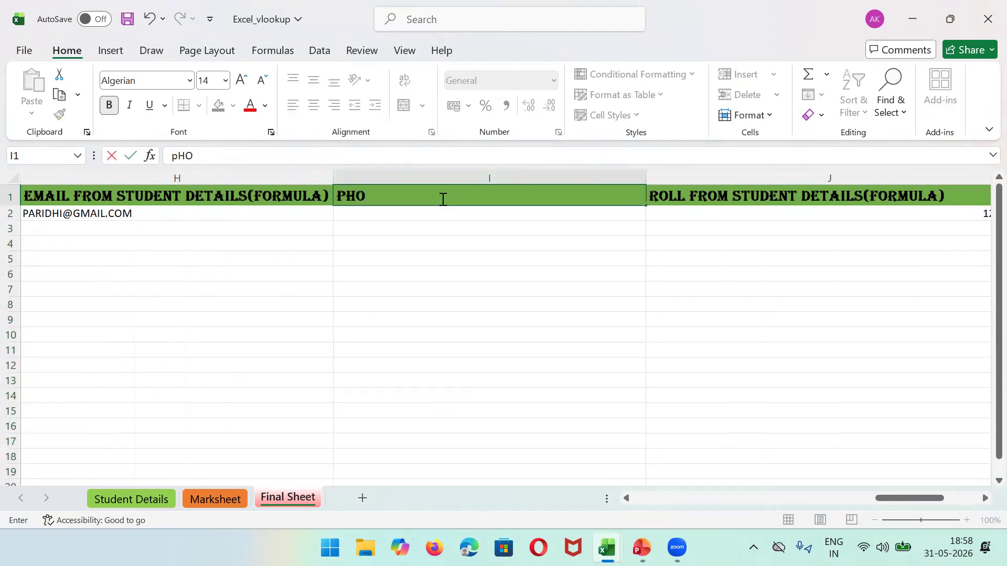
pyautogui.write(' Number')
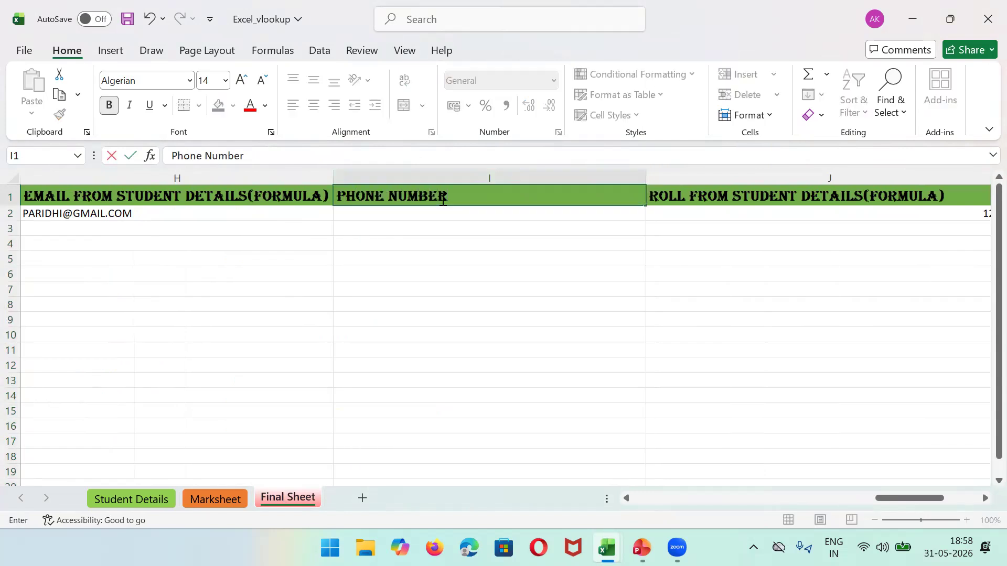
pyautogui.press('Left')
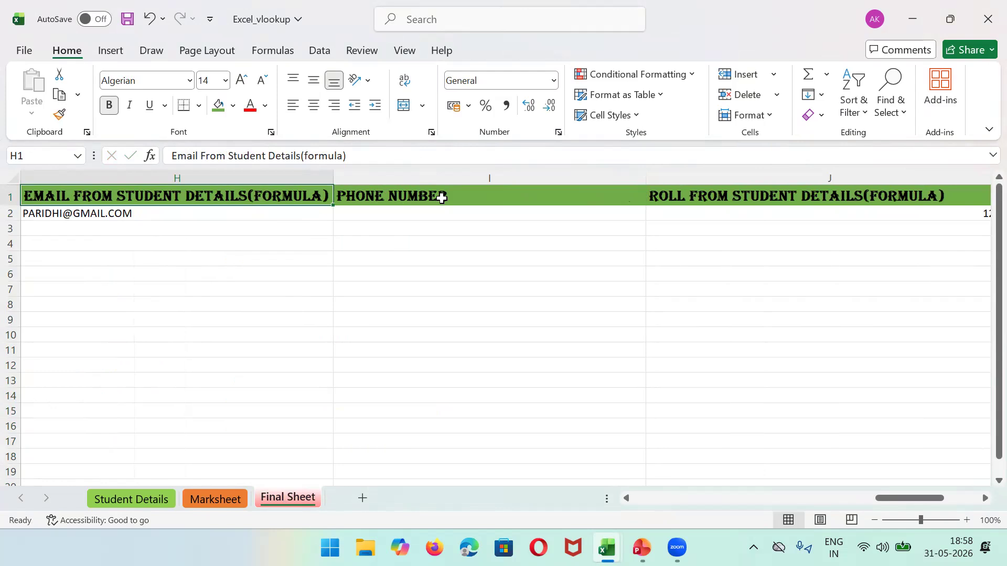
# Step: Enter =VLOOKUP(D2,'Student Details'!A1:D17,4,FALSE) in I2
pyautogui.click(371, 213)
pyautogui.write('=')
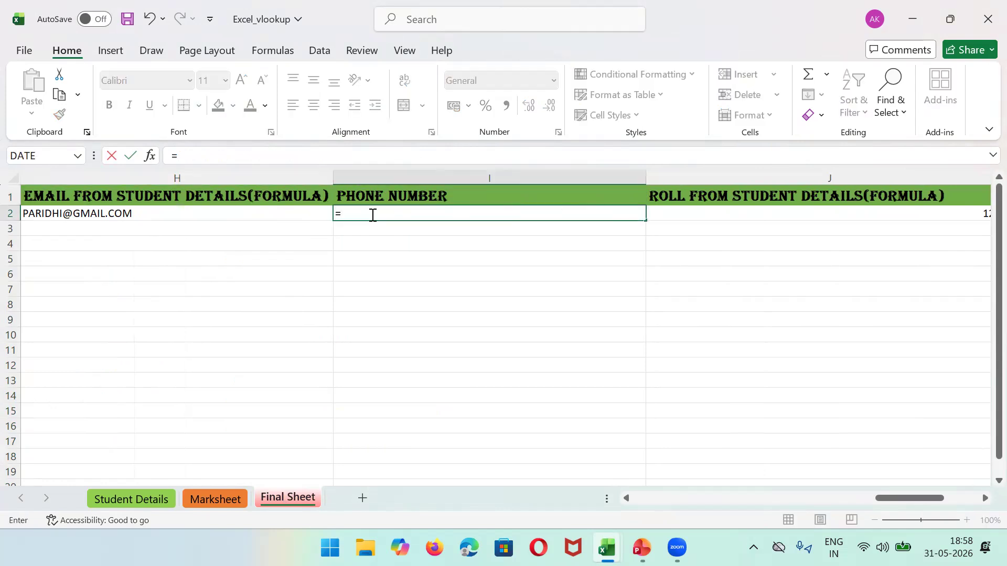
pyautogui.write('vlook')
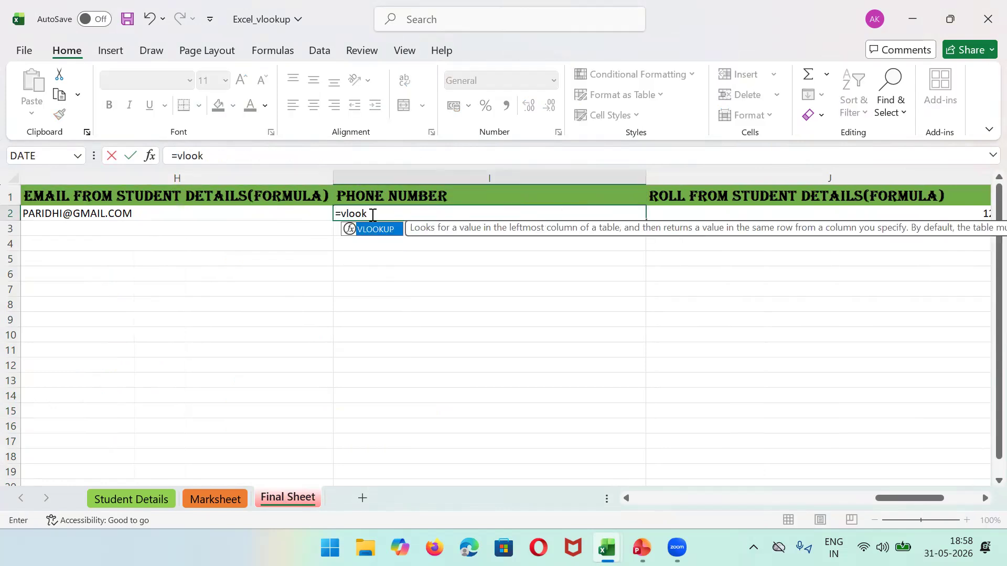
pyautogui.write('up(d2,')
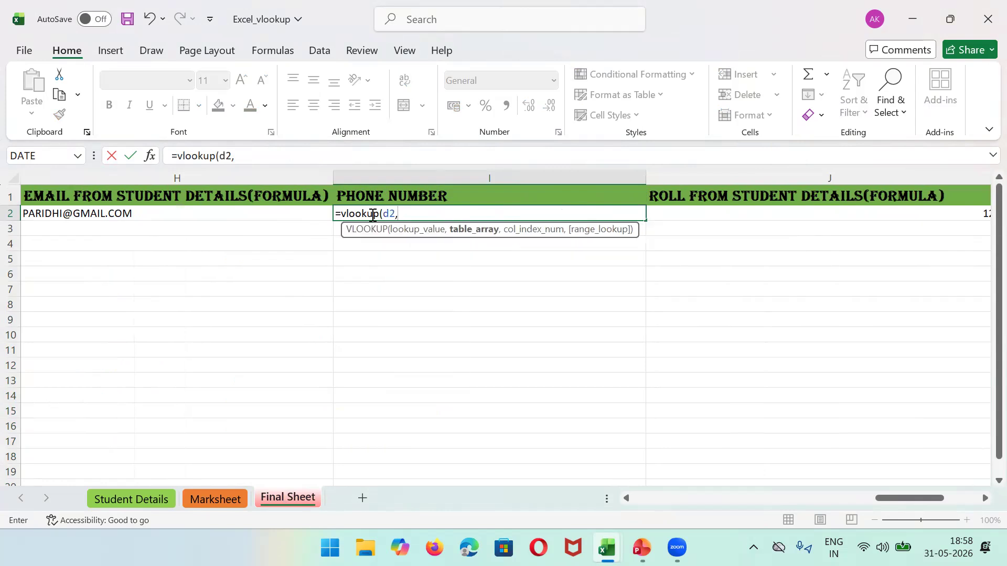
pyautogui.click(114, 497)
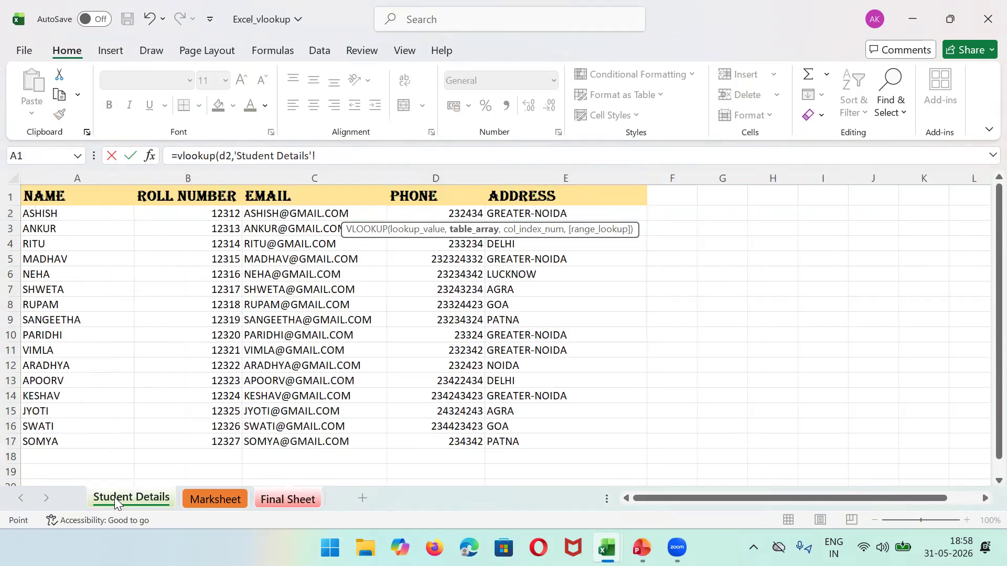
pyautogui.moveTo(99, 196); pyautogui.dragTo(445, 442)
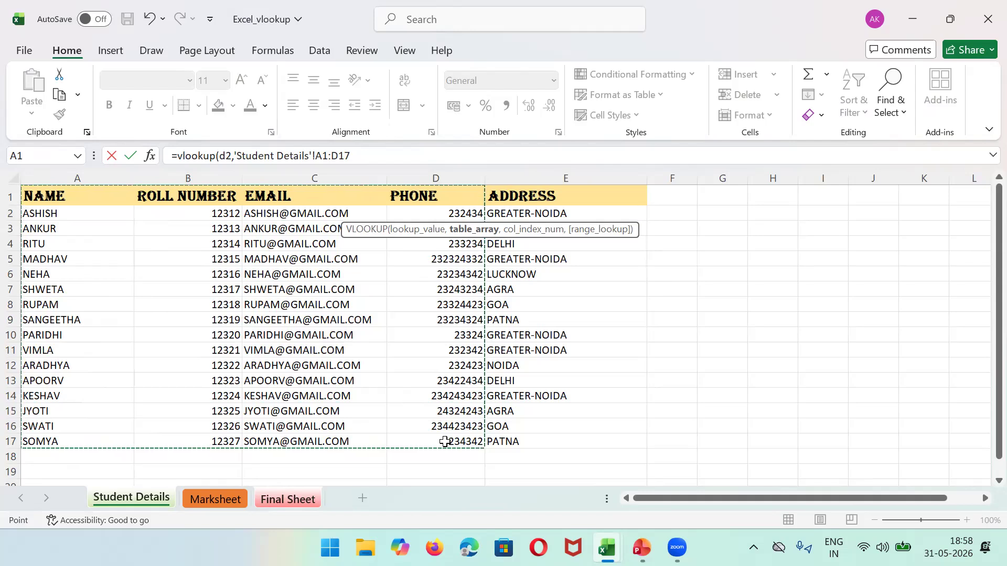
pyautogui.click(379, 156)
pyautogui.write(',')
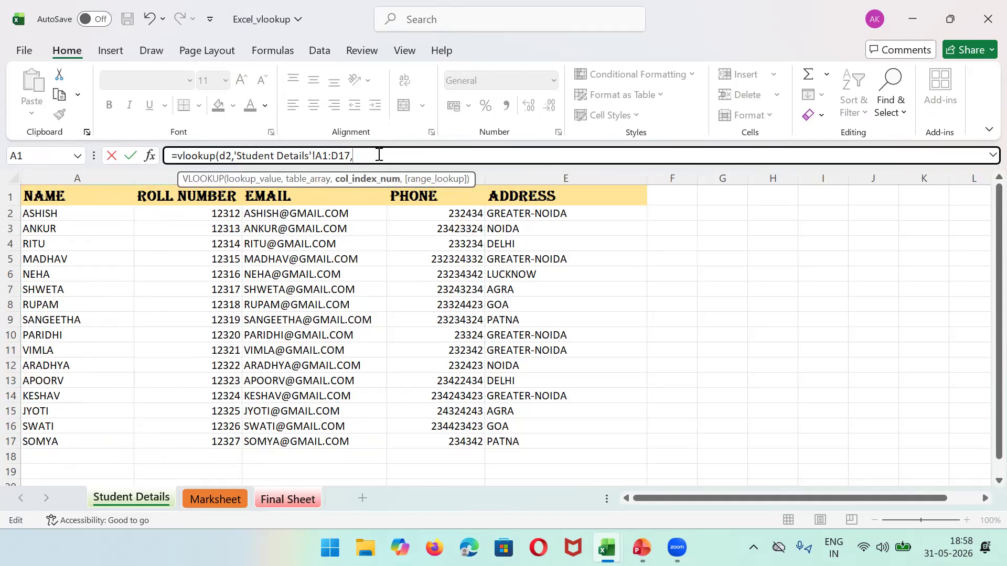
pyautogui.write('4,')
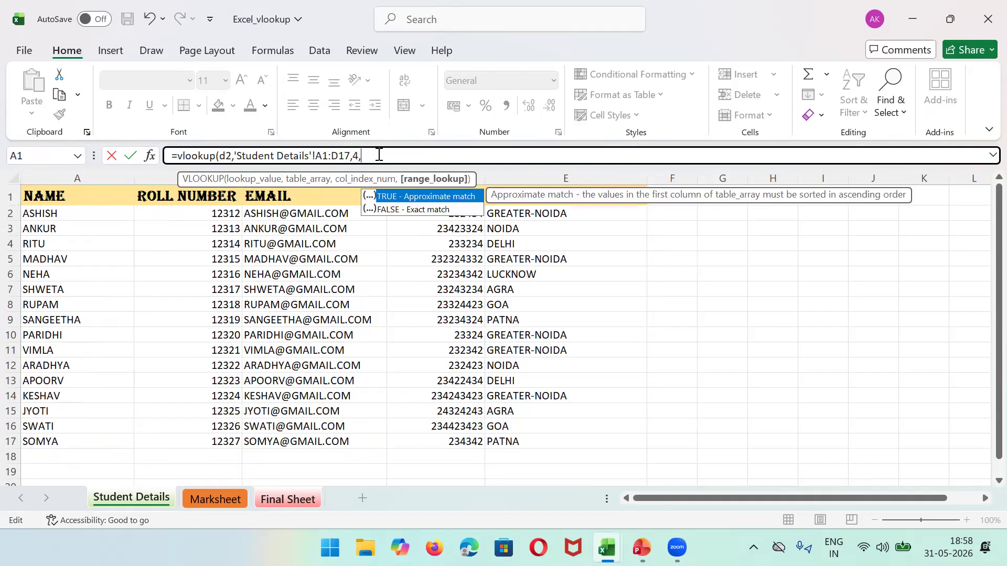
pyautogui.write('false)')
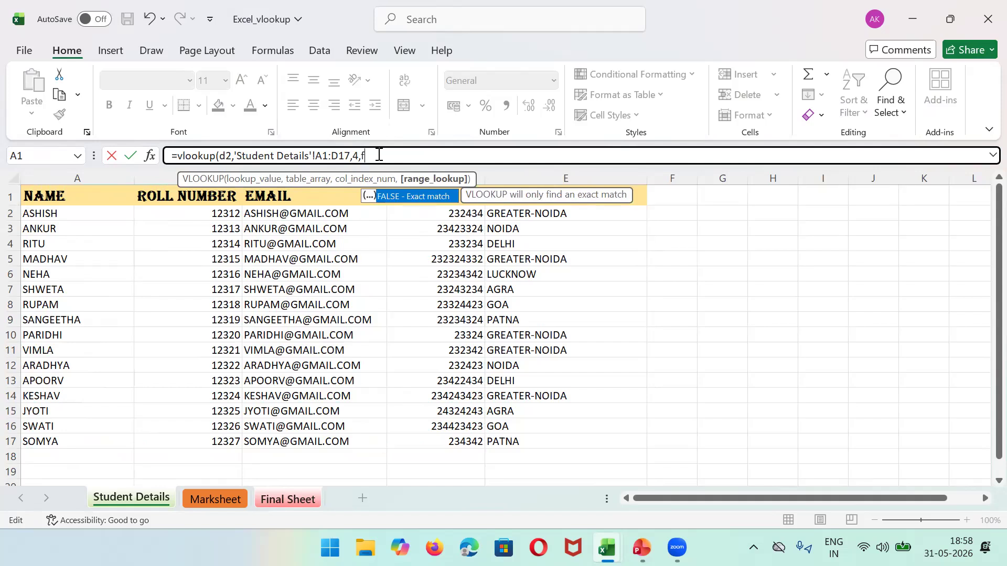
pyautogui.press('Return')
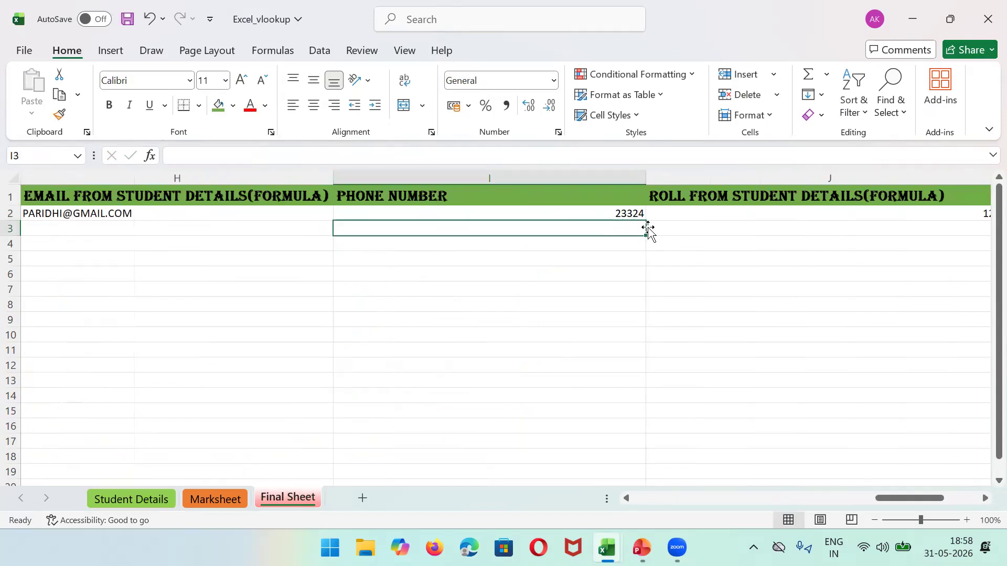
# Step: Compare I2's phone lookup result with the Student Details sheet
pyautogui.click(624, 214)
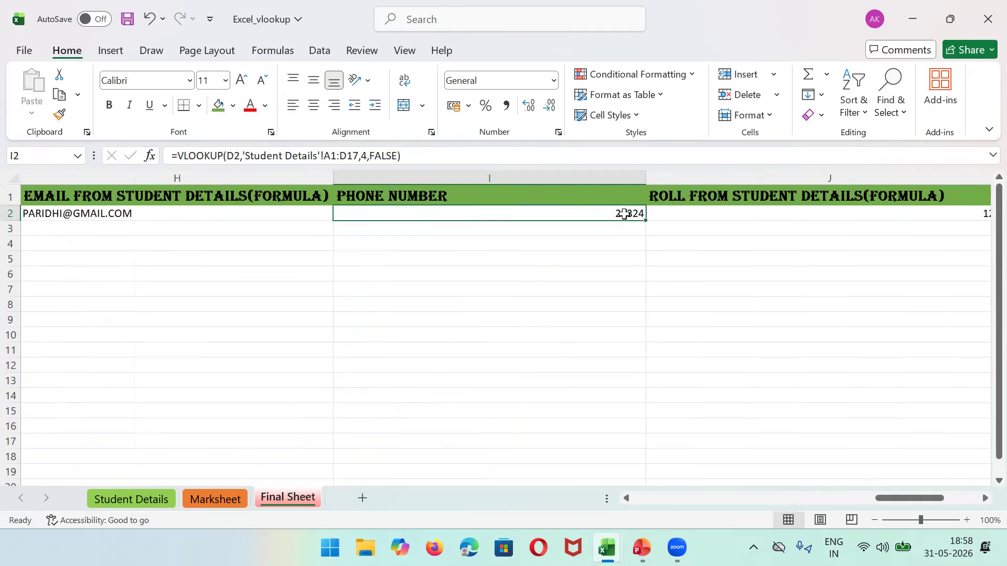
pyautogui.click(149, 502)
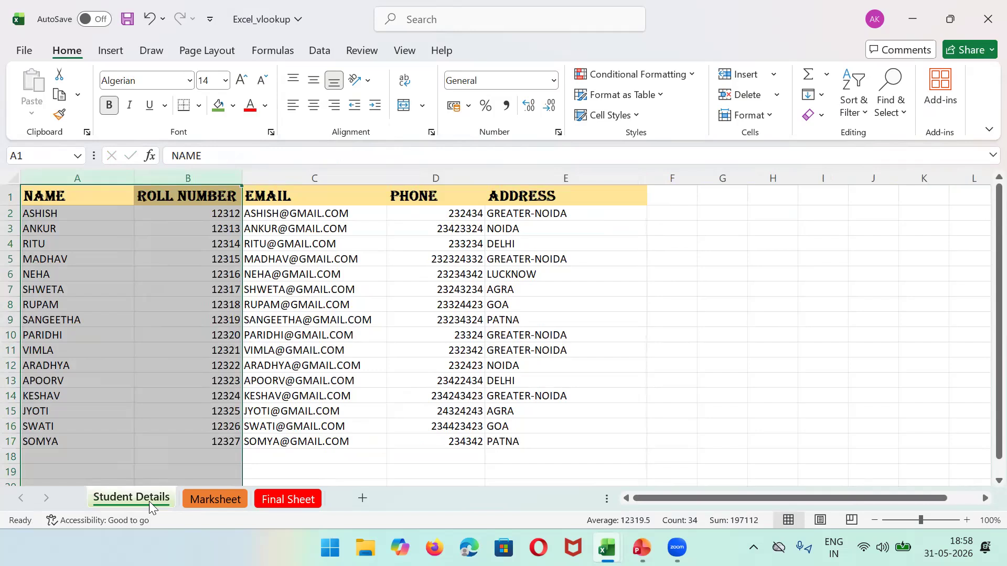
pyautogui.click(297, 498)
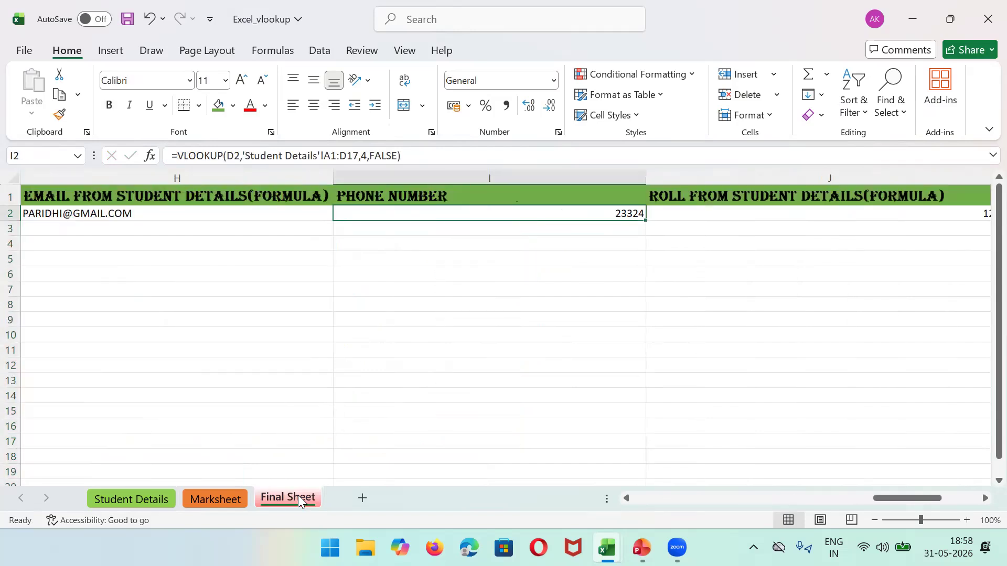
# Step: Replace the first student's phone number in Student Details D2 with a new number
pyautogui.click(158, 500)
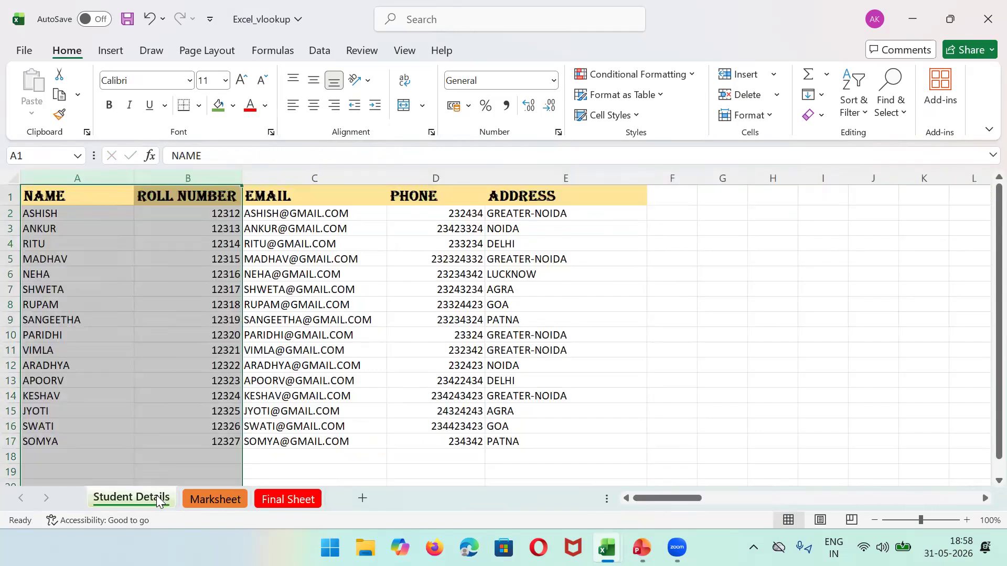
pyautogui.click(464, 212)
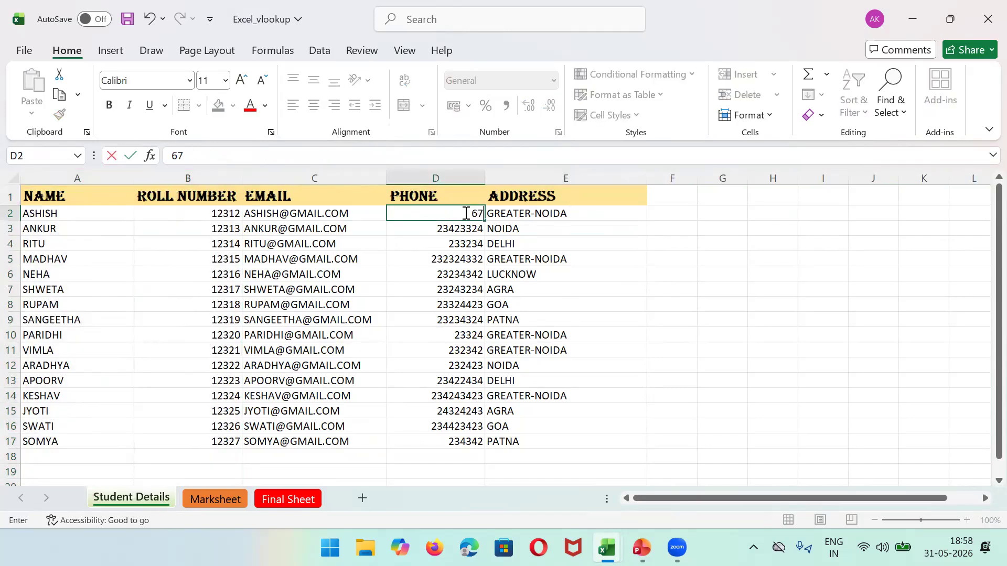
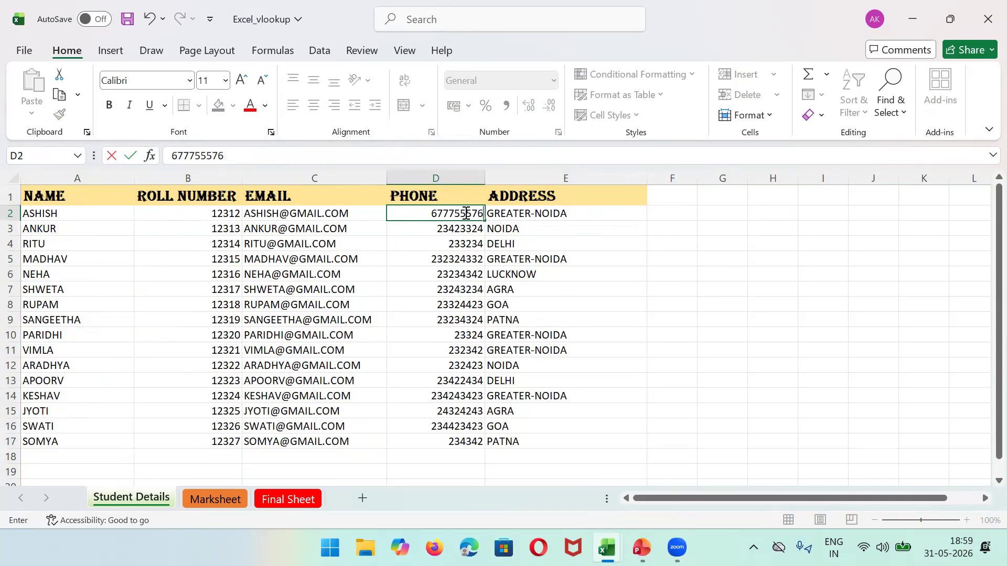
pyautogui.click(684, 426)
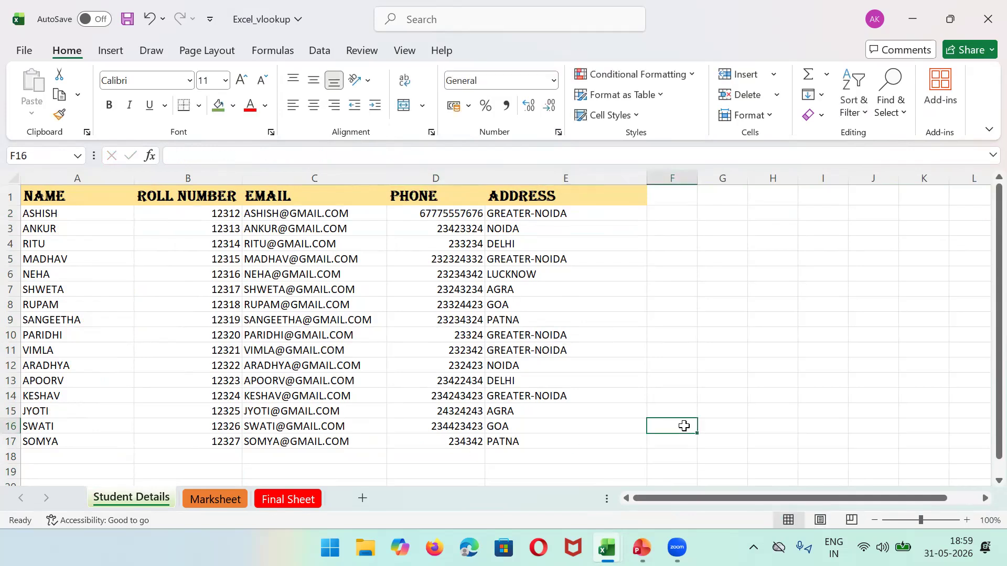
pyautogui.click(293, 498)
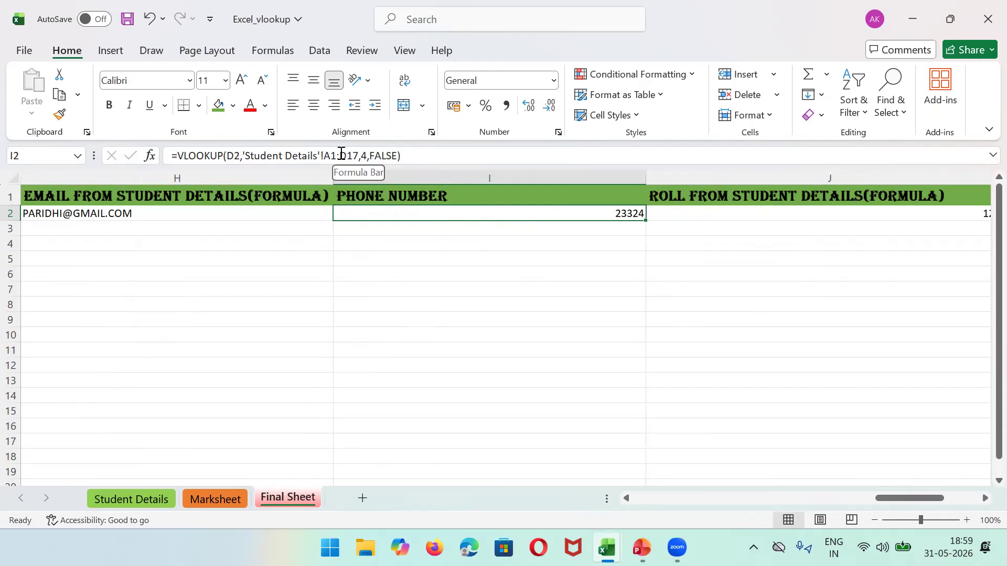
# Step: Trim the I2 lookup range to whole columns 'Student Details'!A:D and confirm the formula
pyautogui.click(132, 498)
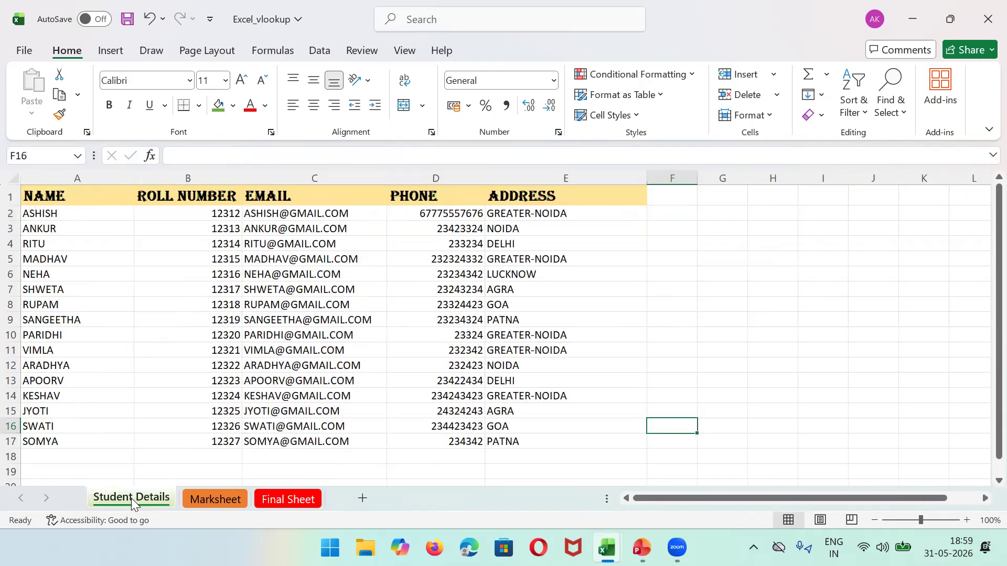
pyautogui.click(299, 503)
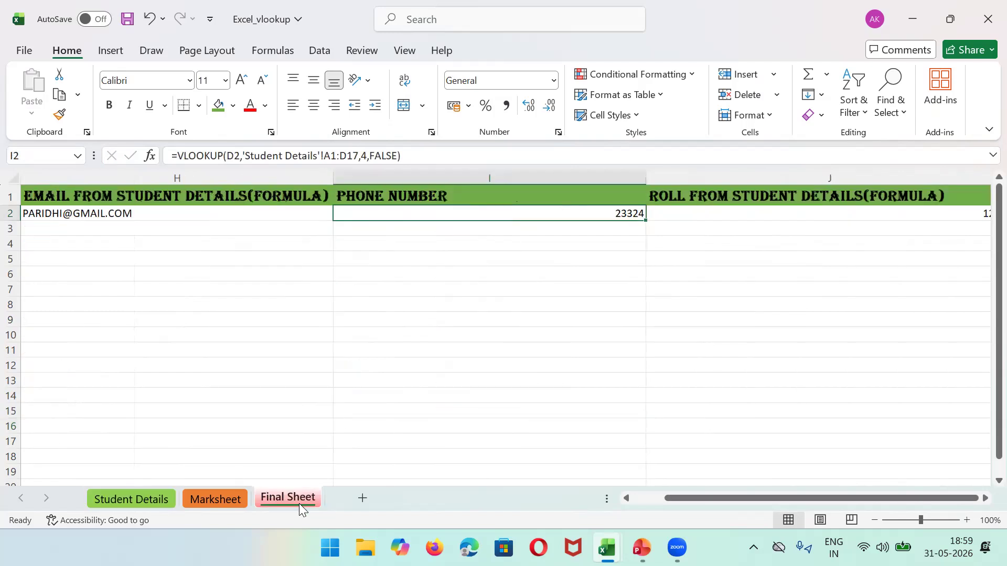
pyautogui.click(338, 155)
pyautogui.press('BackSpace')
pyautogui.write('2')
pyautogui.press('BackSpace')
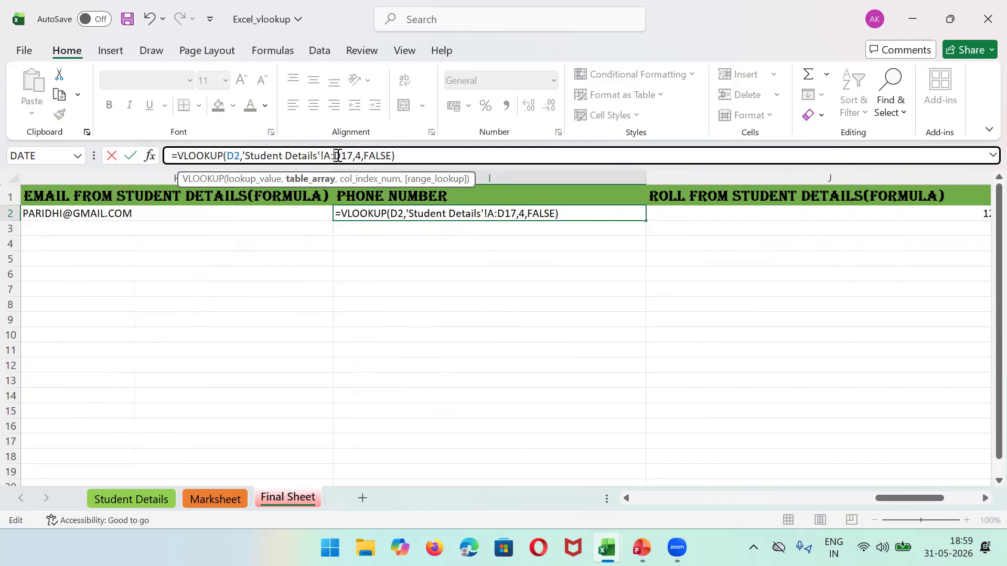
pyautogui.press('Right')
pyautogui.press('Right')
pyautogui.press('Right')
pyautogui.press('Right')
pyautogui.press('Right')
pyautogui.press('Left')
pyautogui.press('BackSpace')
pyautogui.press('BackSpace')
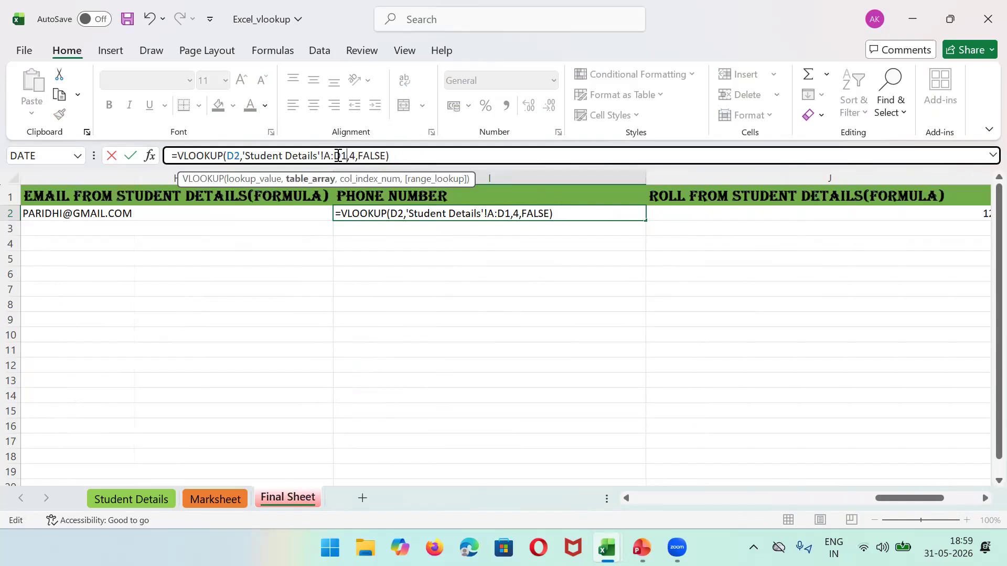
pyautogui.press('Return')
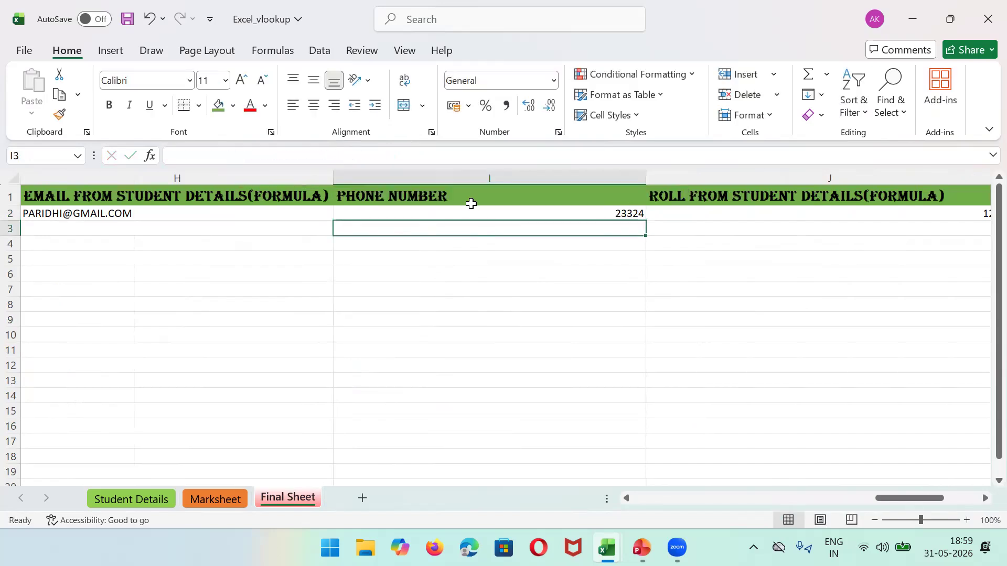
# Step: Review I2's phone formula against Student Details, then clear it to start over
pyautogui.click(437, 217)
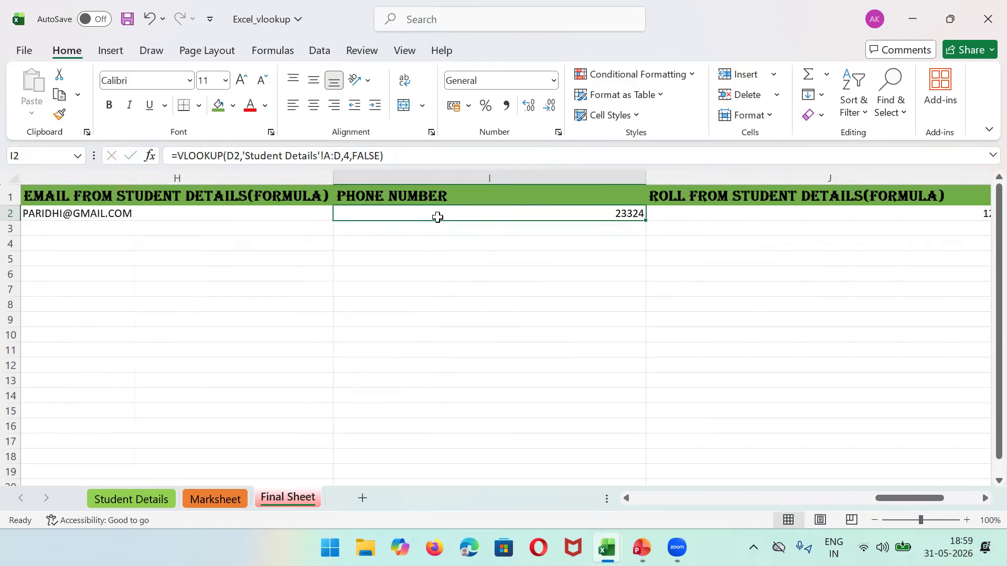
pyautogui.click(350, 155)
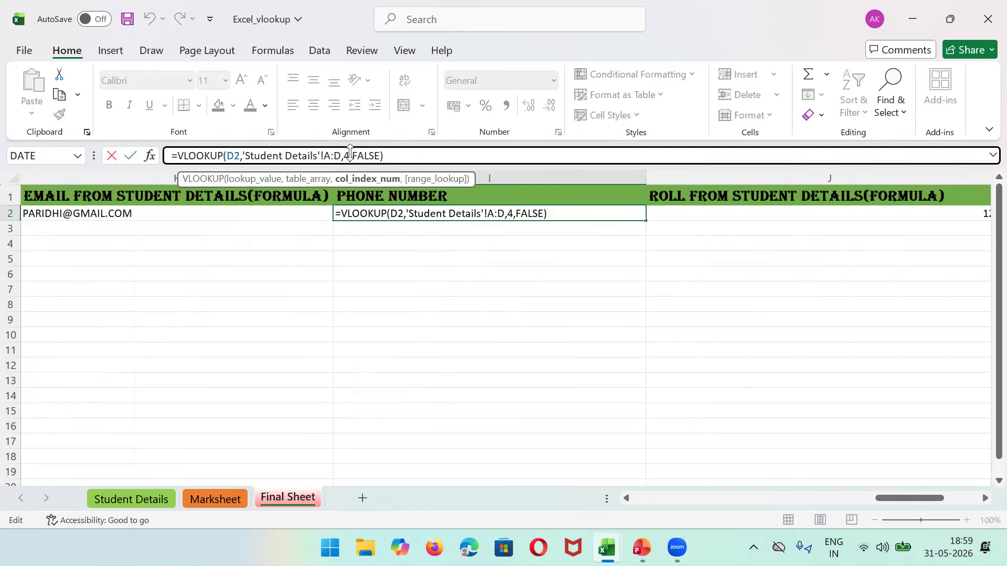
pyautogui.click(152, 503)
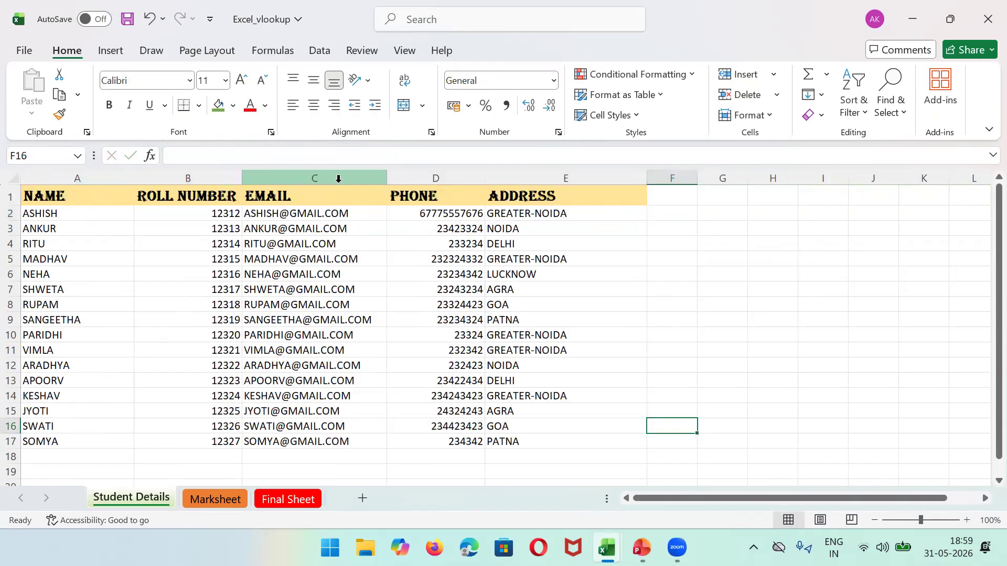
pyautogui.click(289, 499)
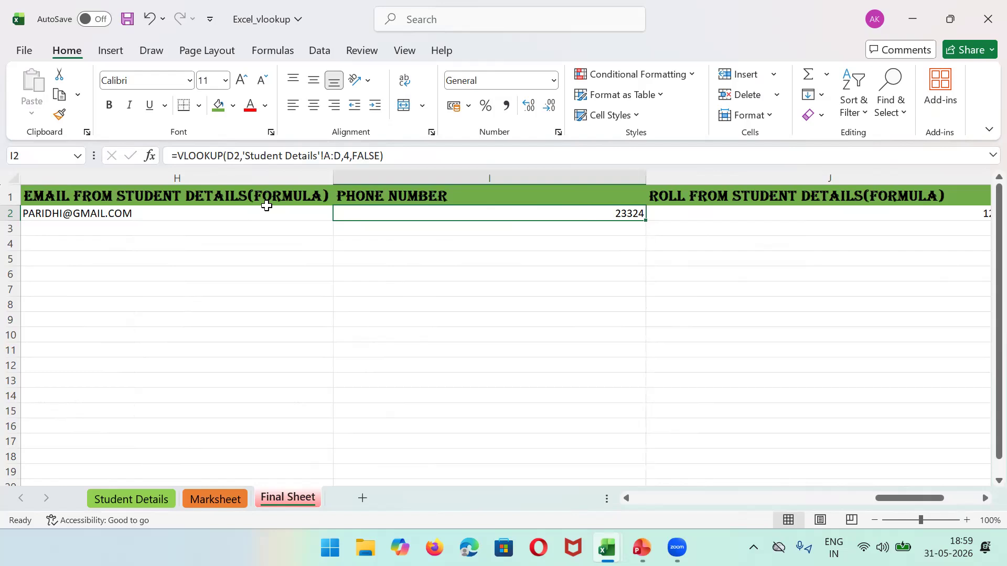
pyautogui.press('Delete')
pyautogui.write('=')
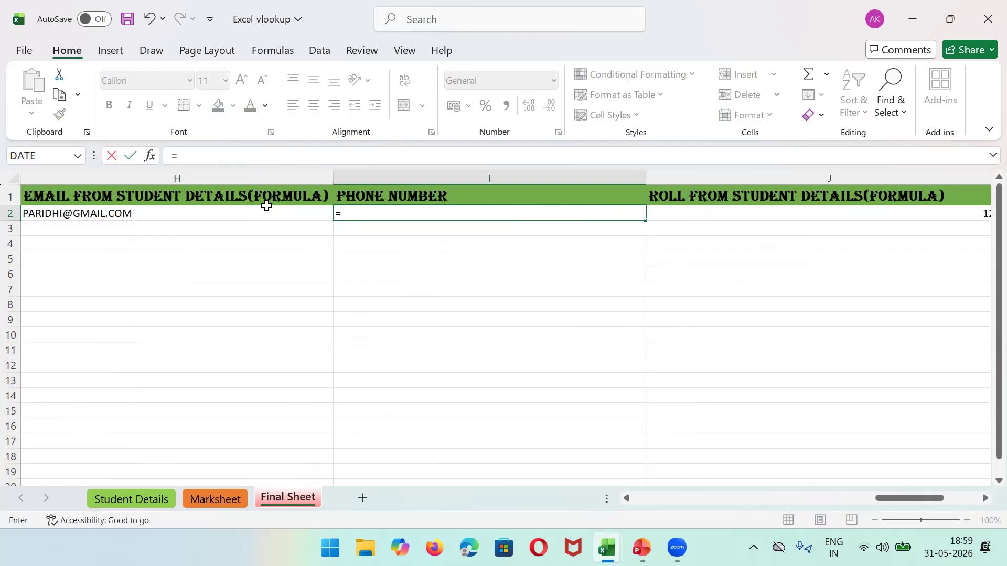
pyautogui.write('vloo')
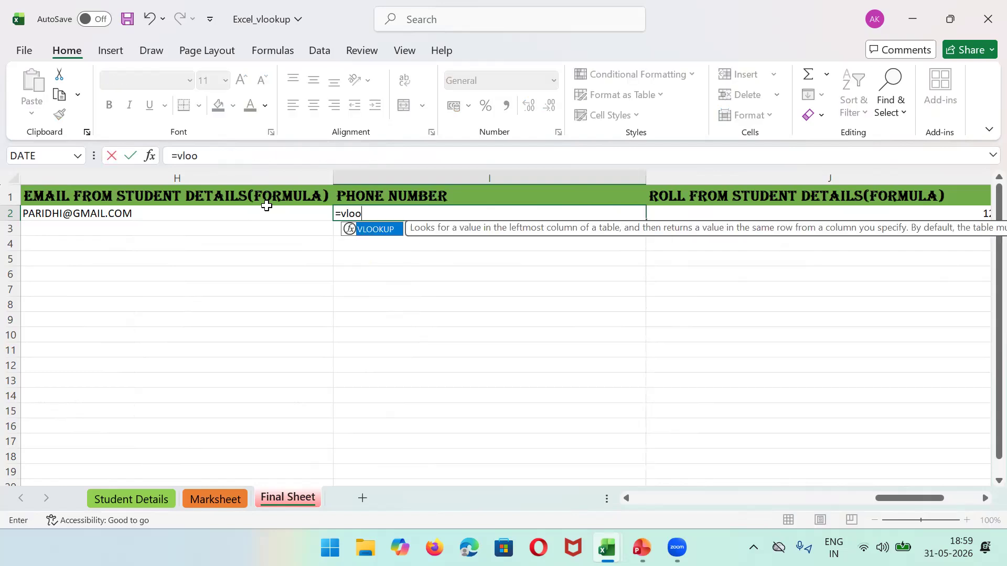
pyautogui.press('Return')
# Step: Retype I2 as =VLOOKUP(D2,'Student Details'!A:D,4,F) and commit it
pyautogui.click(361, 214)
pyautogui.write('=vlookup(d')
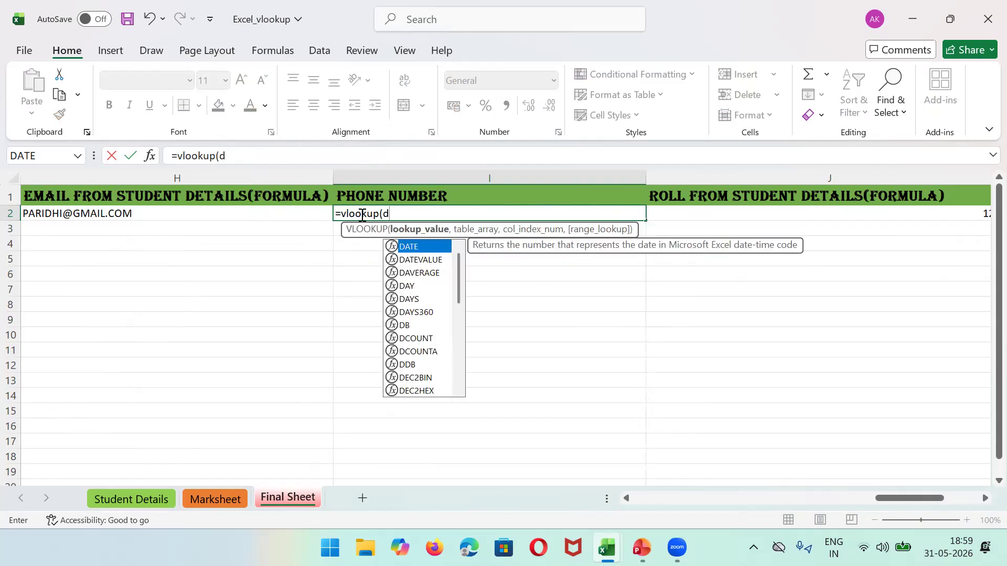
pyautogui.write('2')
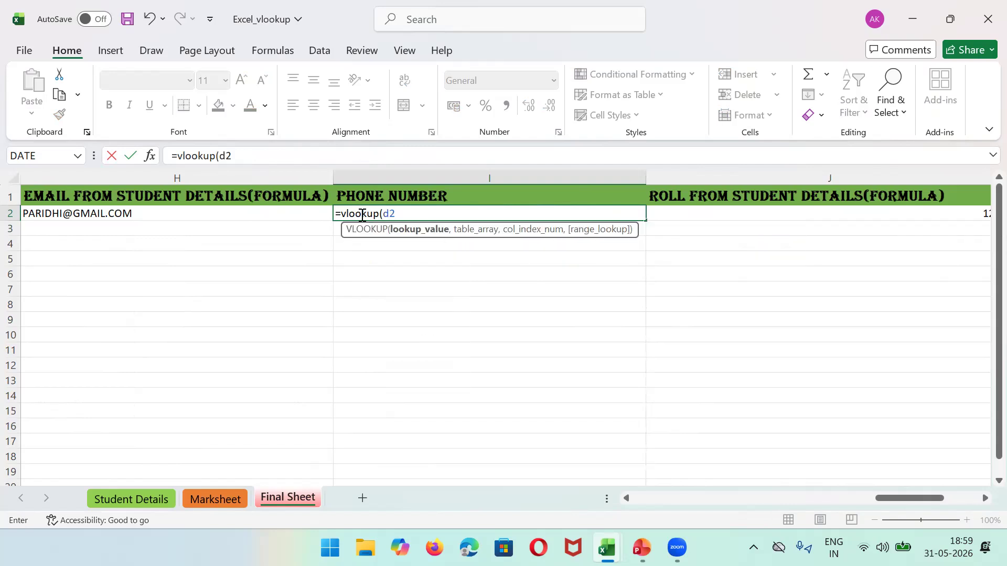
pyautogui.moveTo(910, 501)
pyautogui.mouseDown()
pyautogui.moveTo(746, 506)
pyautogui.moveTo(898, 499)
pyautogui.mouseUp()
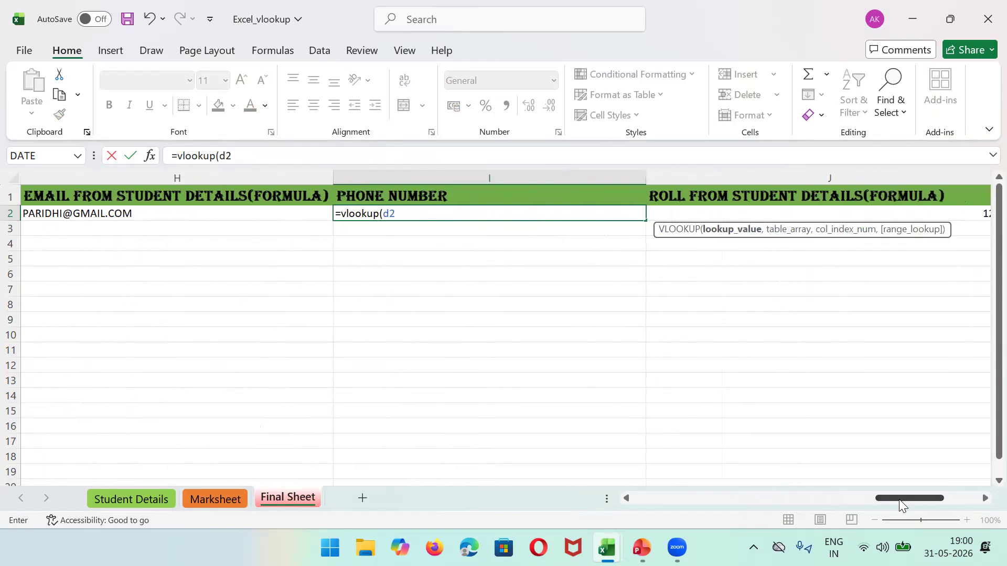
pyautogui.write(',')
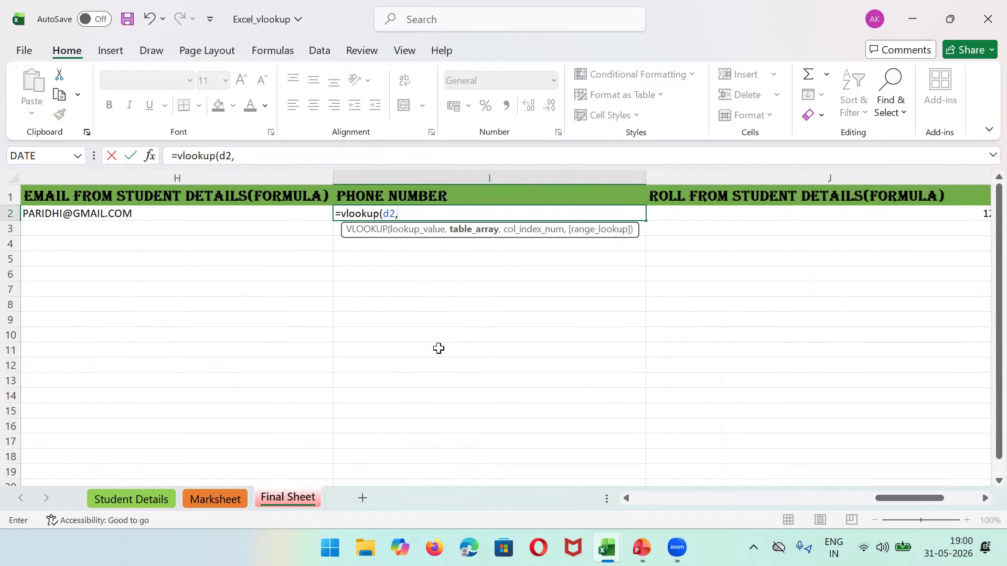
pyautogui.write('"')
pyautogui.click(441, 355)
pyautogui.click(599, 360)
pyautogui.write("Student Details'")
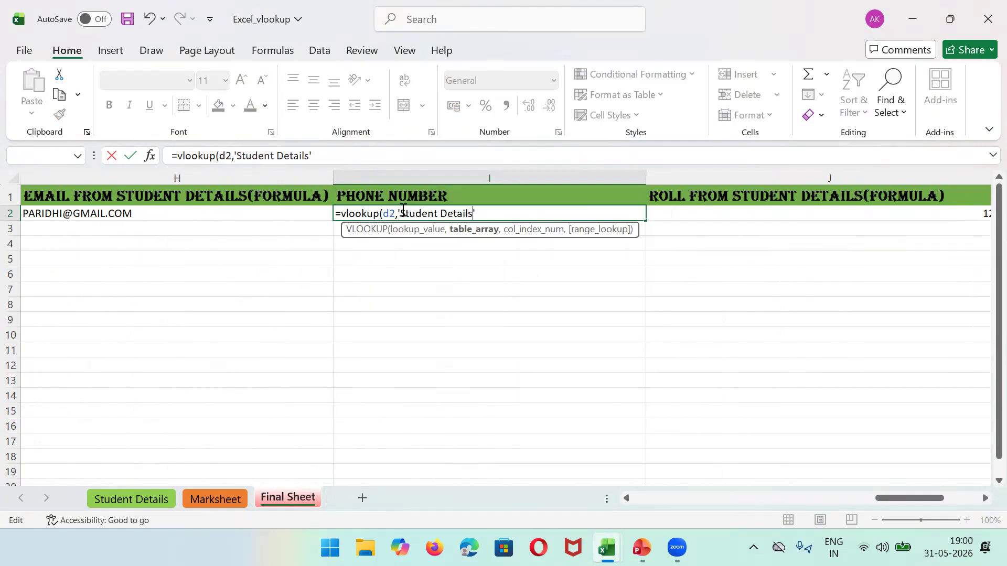
pyautogui.write('!A:D')
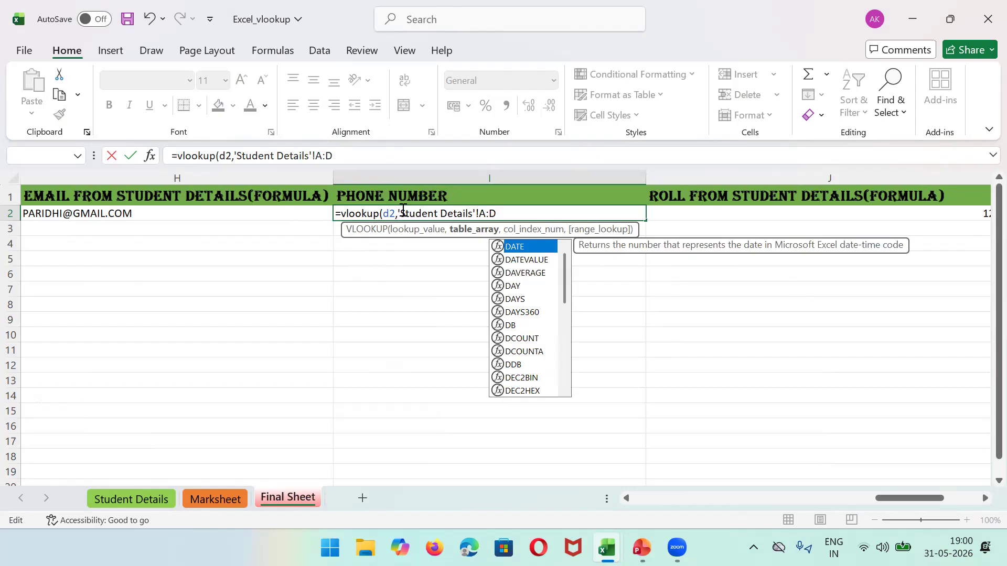
pyautogui.write(' , 4')
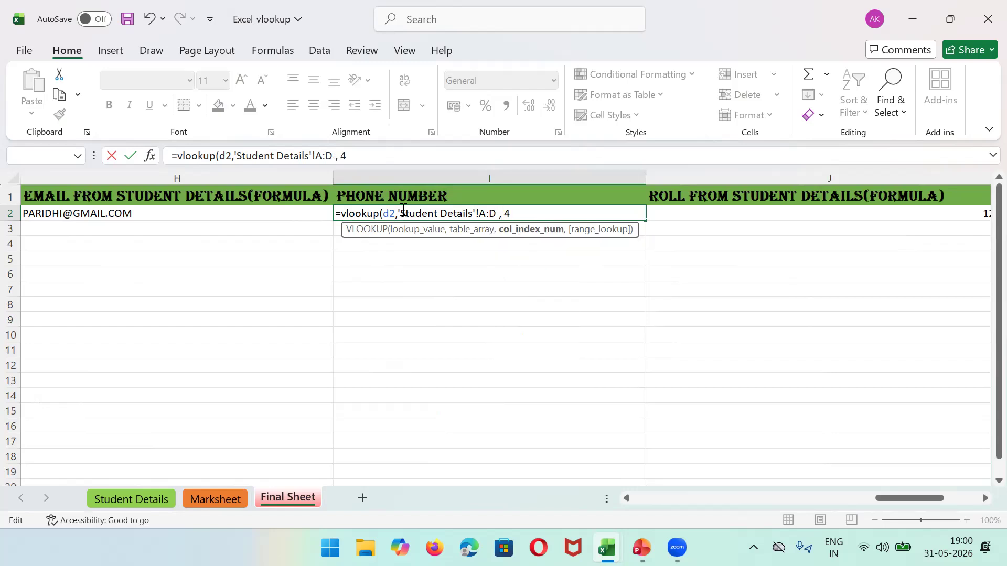
pyautogui.write(' , F')
pyautogui.press('BackSpace')
pyautogui.write('F')
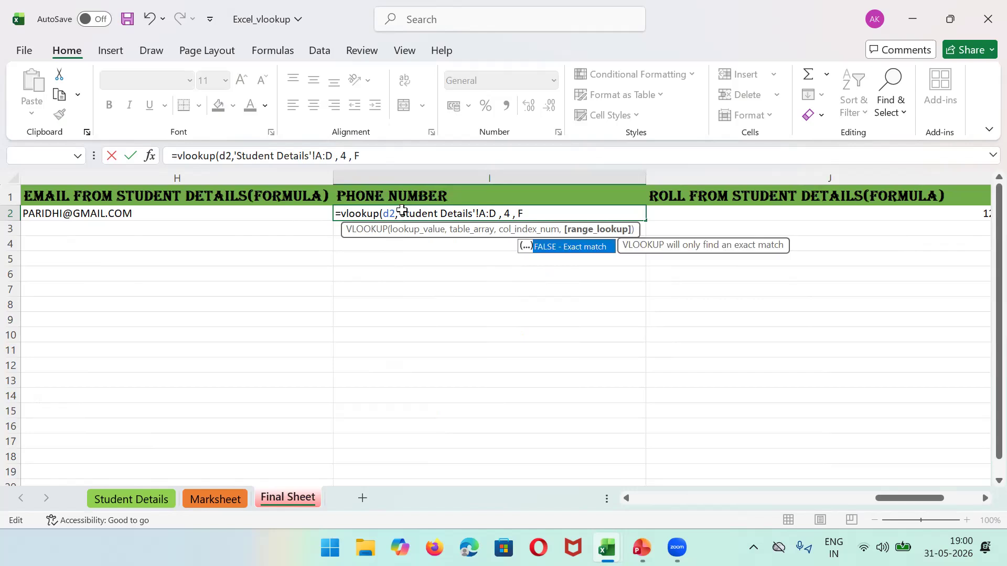
pyautogui.hotkey('ctrl', 'Return')
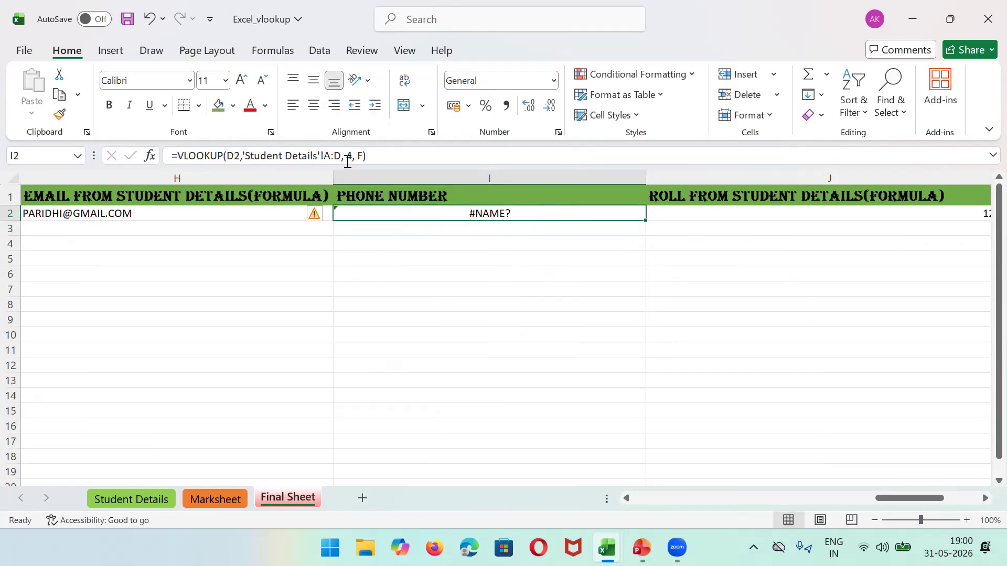
# Step: Correct the match argument to FALSE so I2 reads =VLOOKUP(D2,'Student Details'!A:D,4,FALSE)
pyautogui.click(363, 157)
pyautogui.write('ALSE')
pyautogui.press('Return')
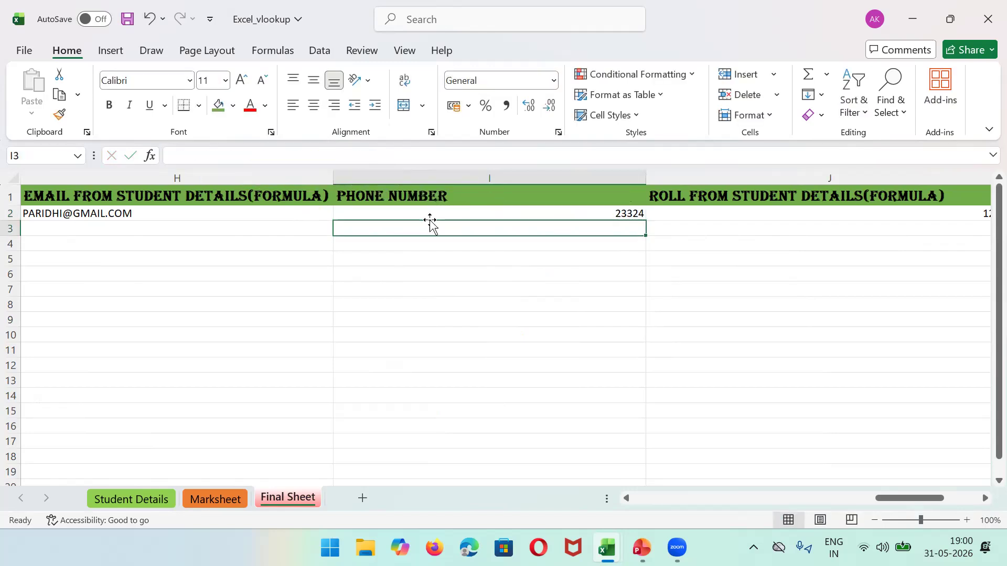
pyautogui.click(410, 213)
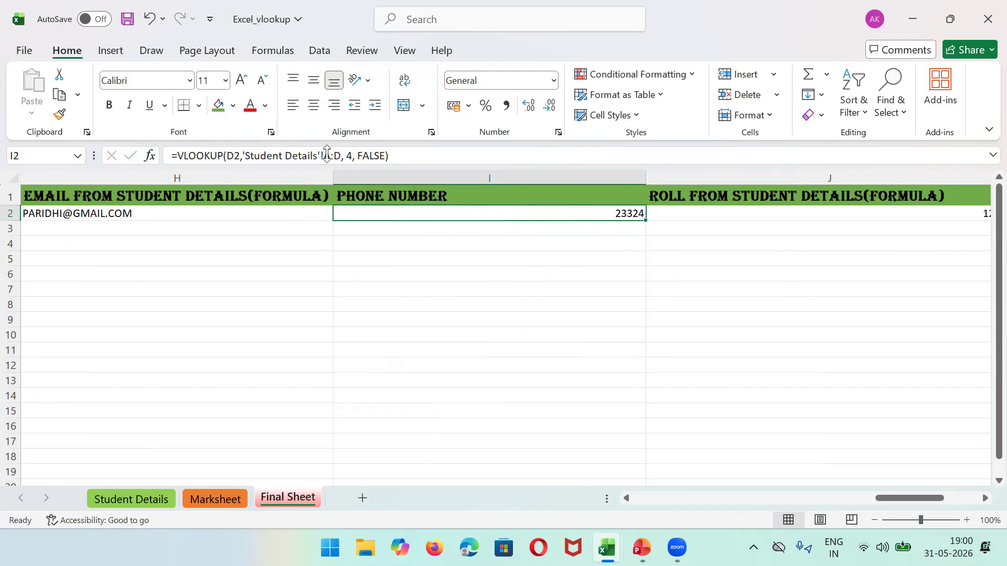
pyautogui.click(130, 499)
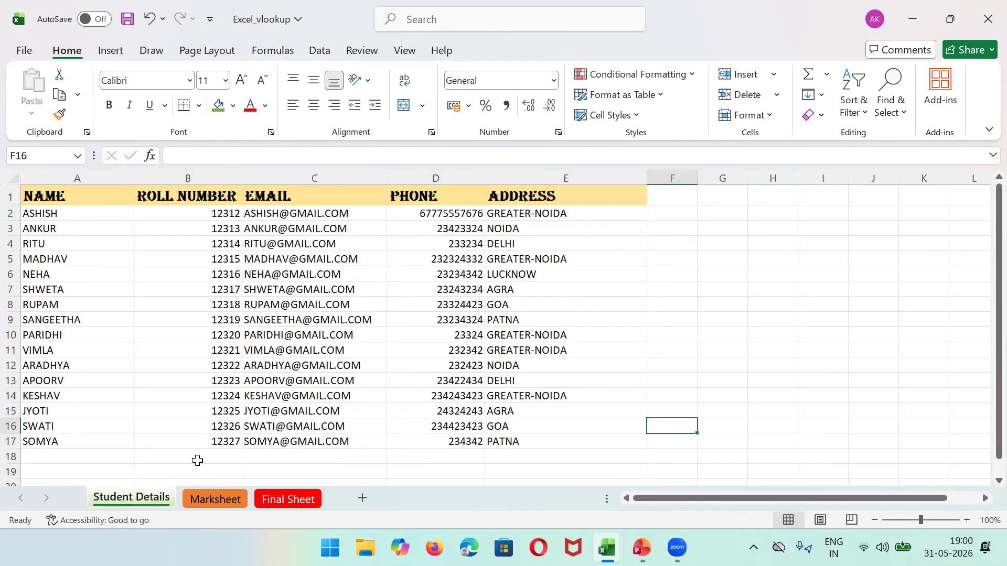
pyautogui.click(434, 169)
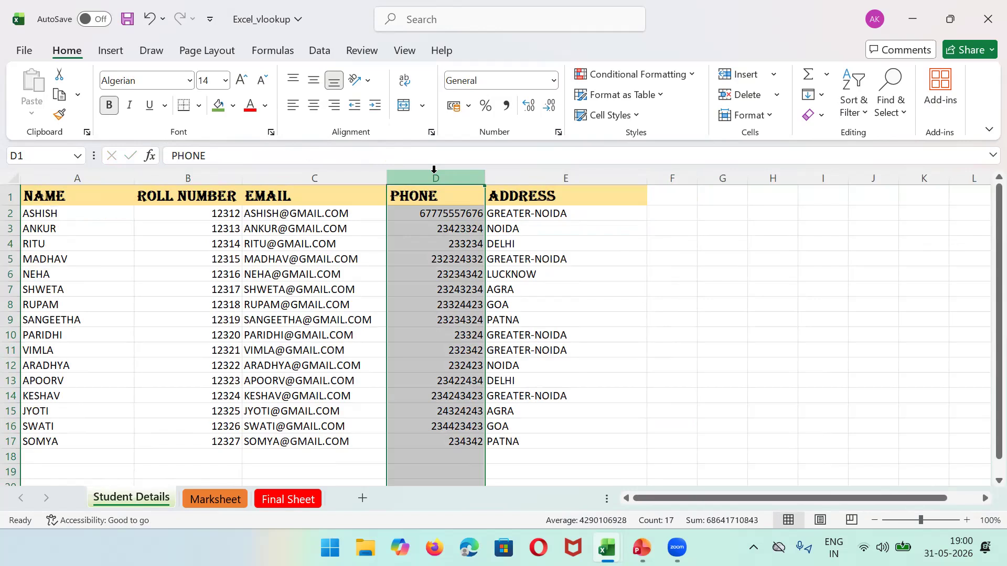
pyautogui.click(281, 496)
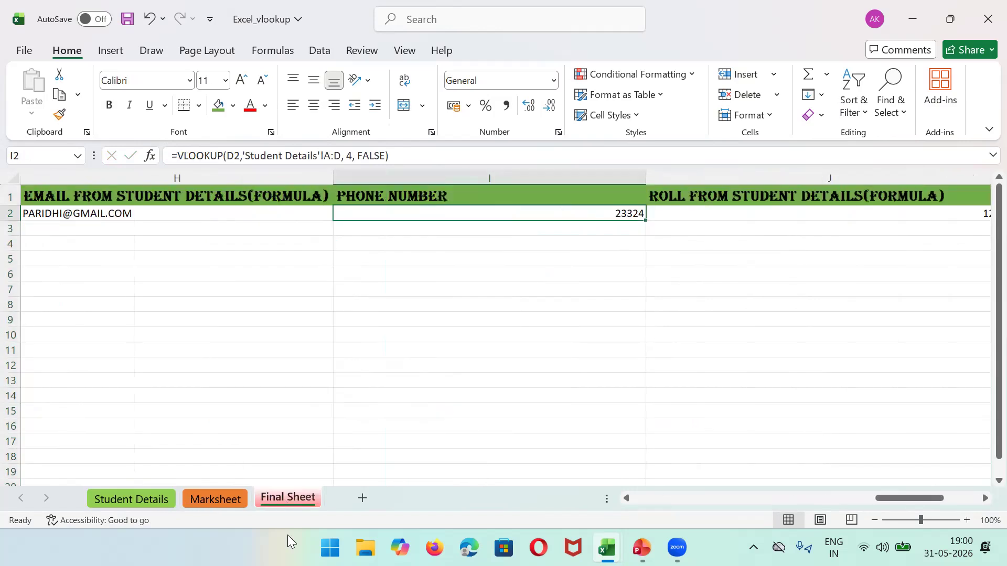
pyautogui.click(156, 500)
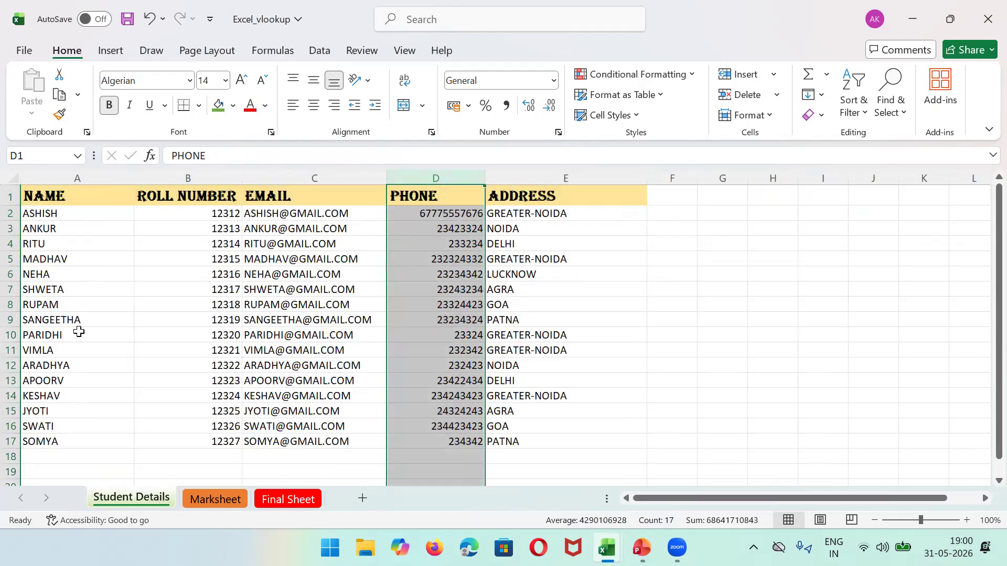
pyautogui.click(79, 331)
pyautogui.press('Right')
pyautogui.press('Right')
pyautogui.press('Right')
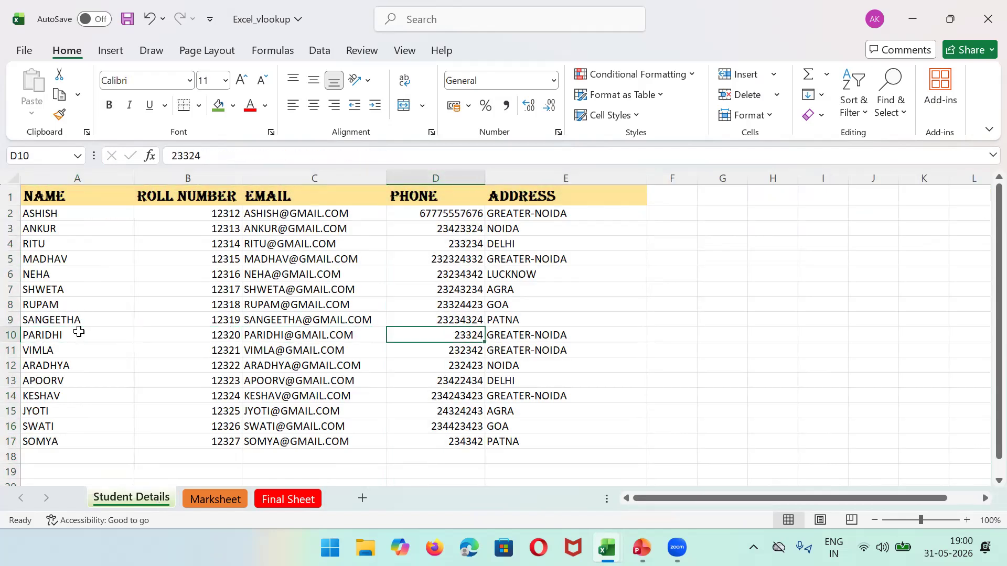
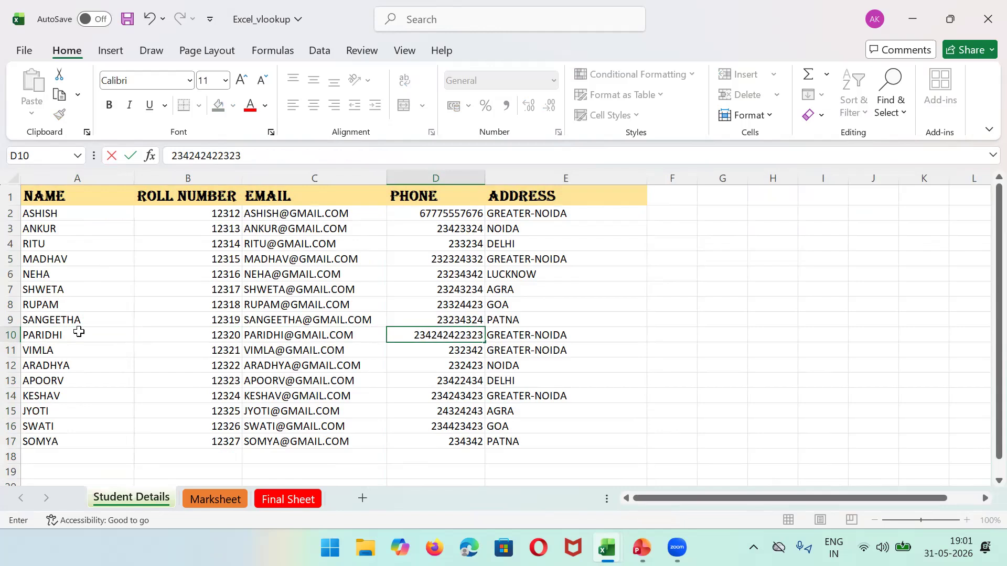
pyautogui.click(750, 364)
pyautogui.click(292, 502)
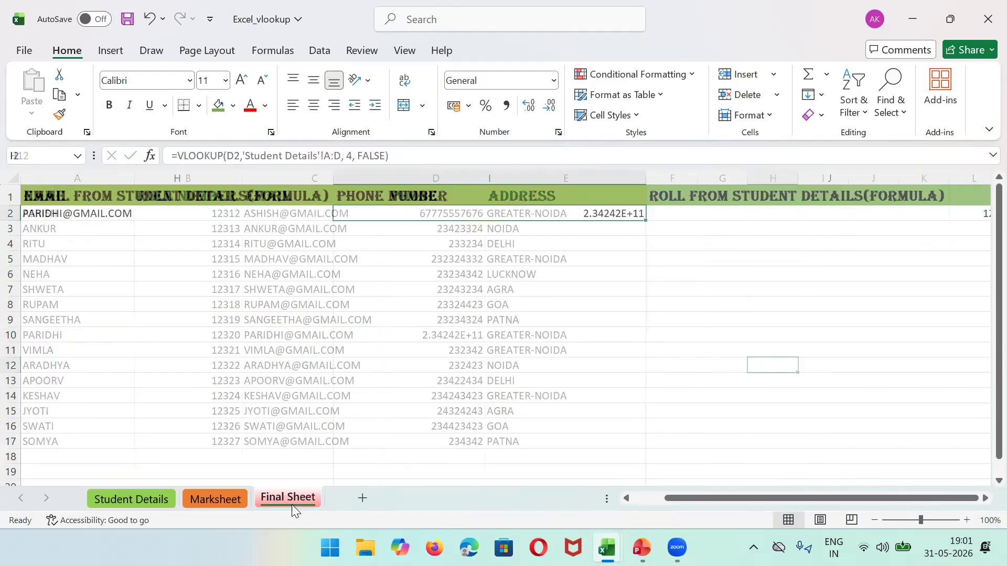
pyautogui.click(133, 499)
pyautogui.click(459, 332)
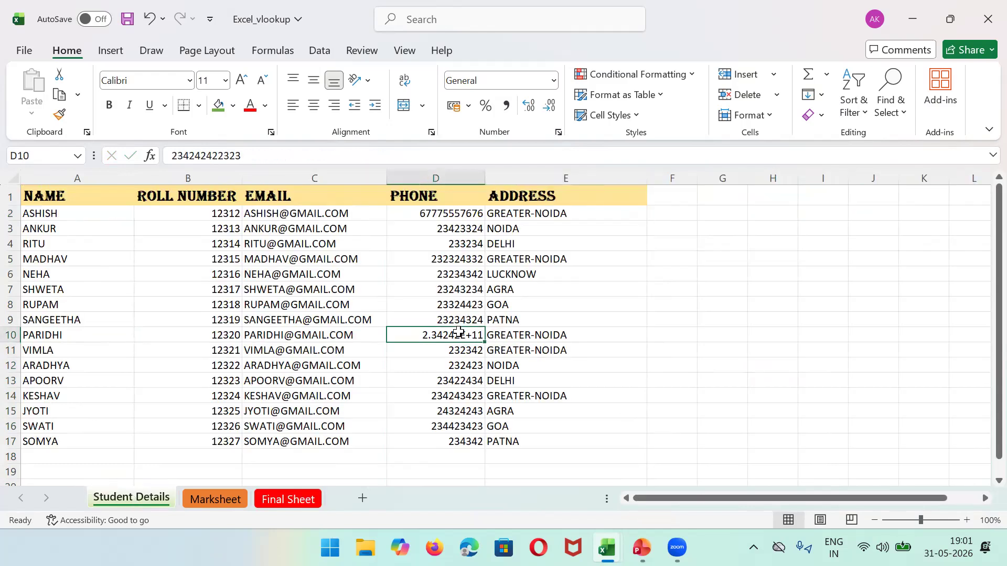
pyautogui.write('987554444')
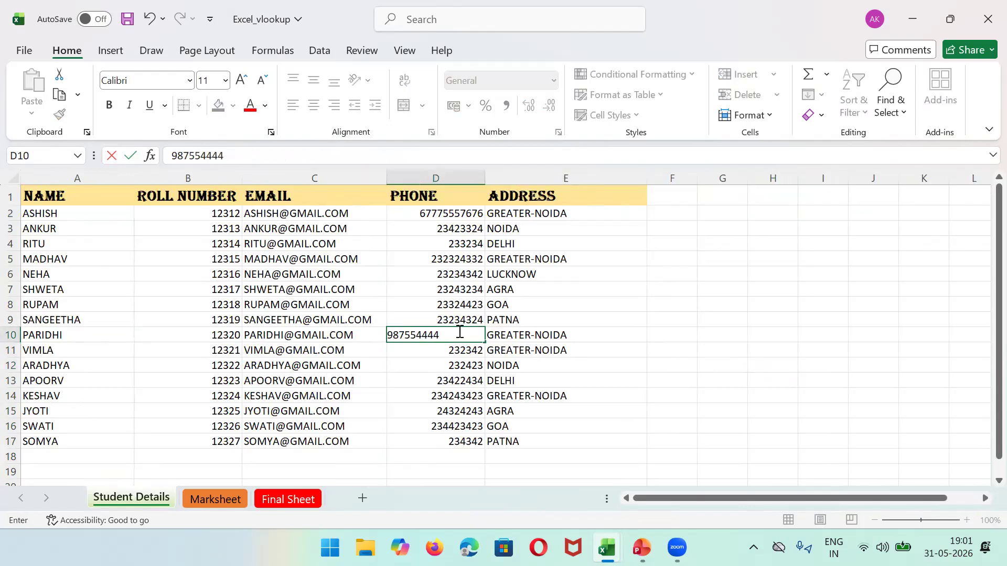
pyautogui.click(822, 308)
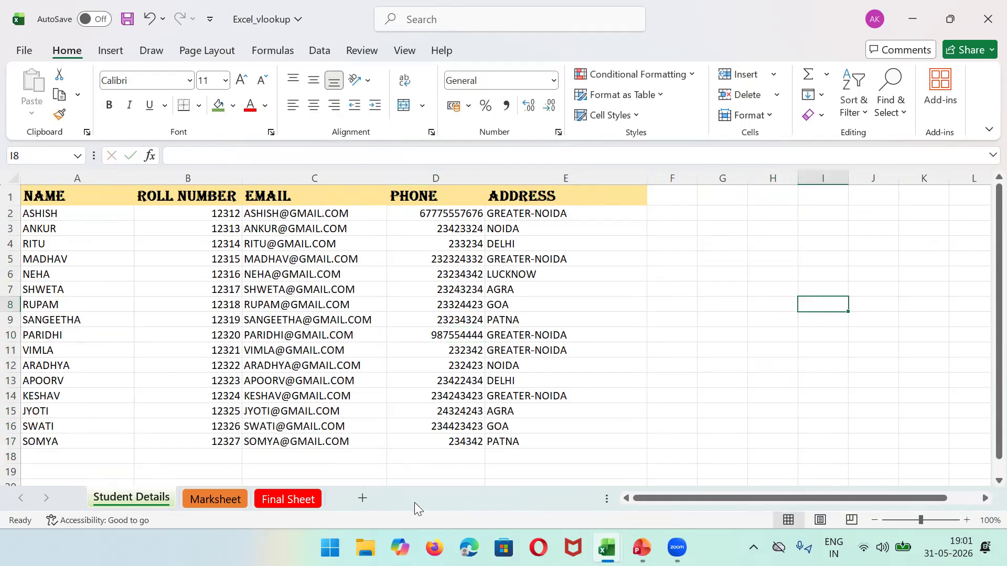
pyautogui.click(295, 499)
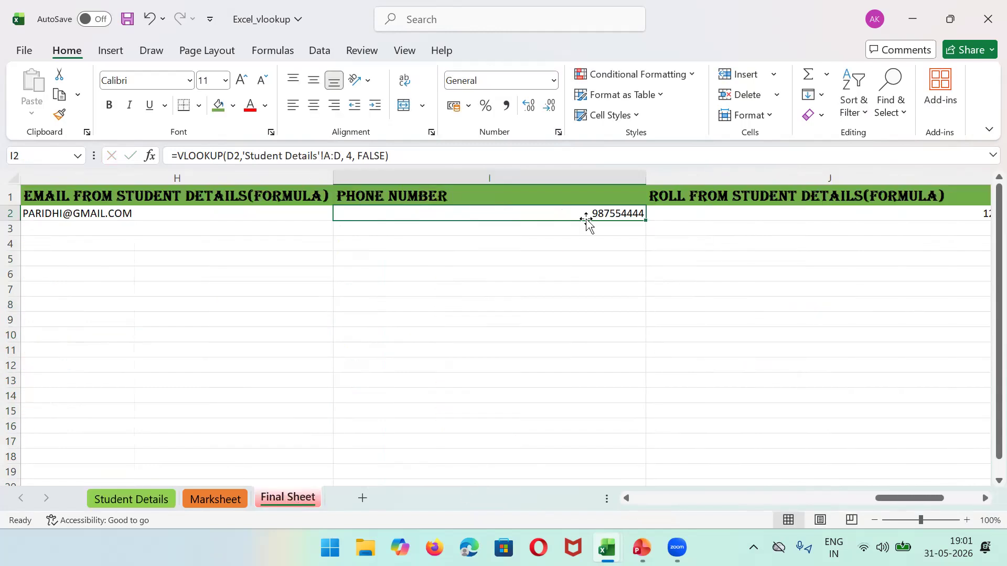
pyautogui.click(130, 499)
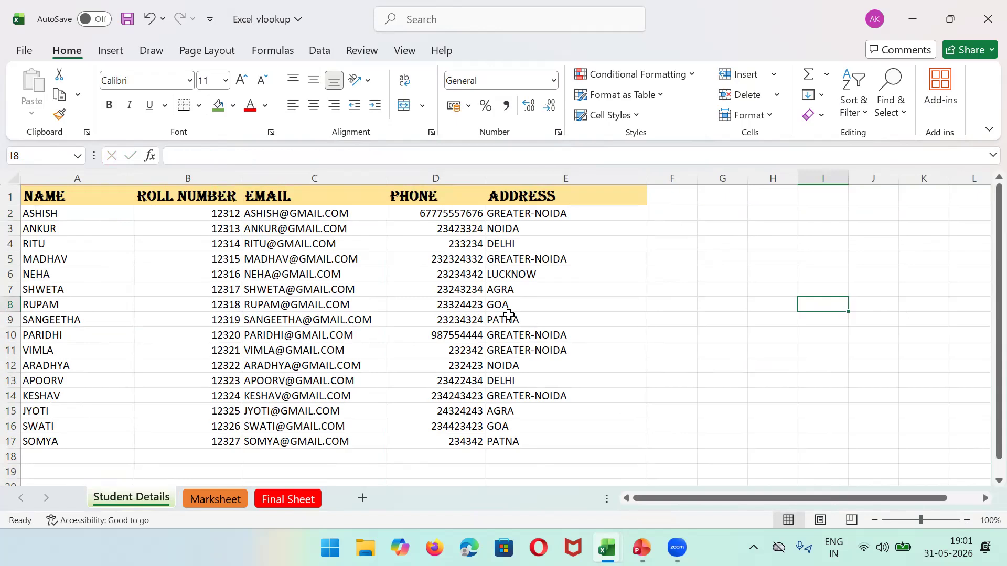
pyautogui.click(448, 274)
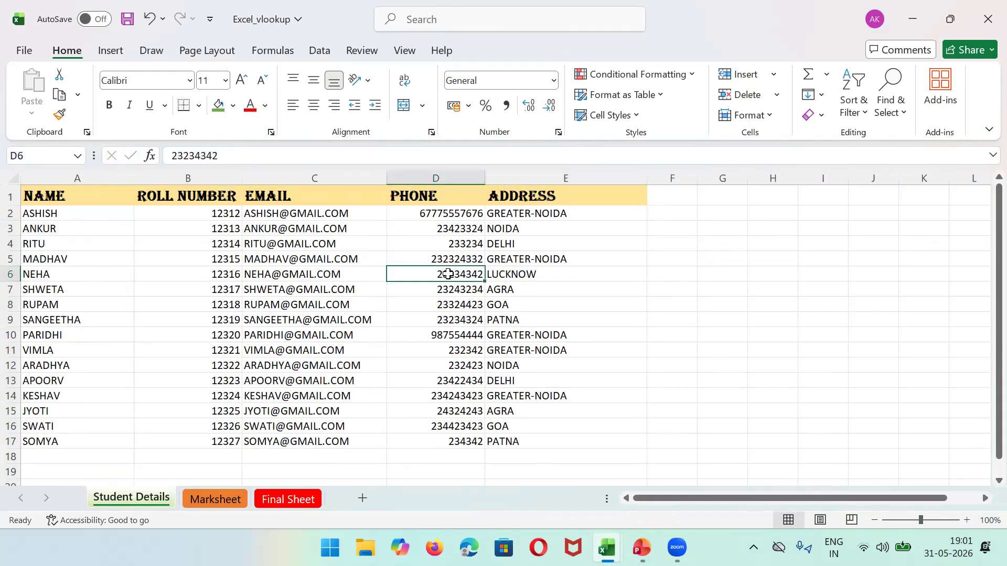
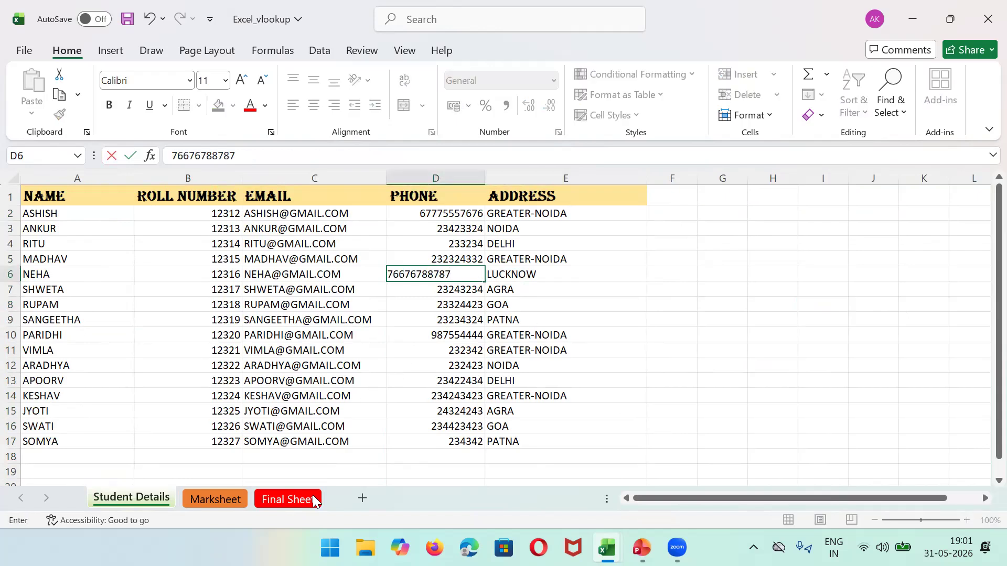
pyautogui.click(296, 504)
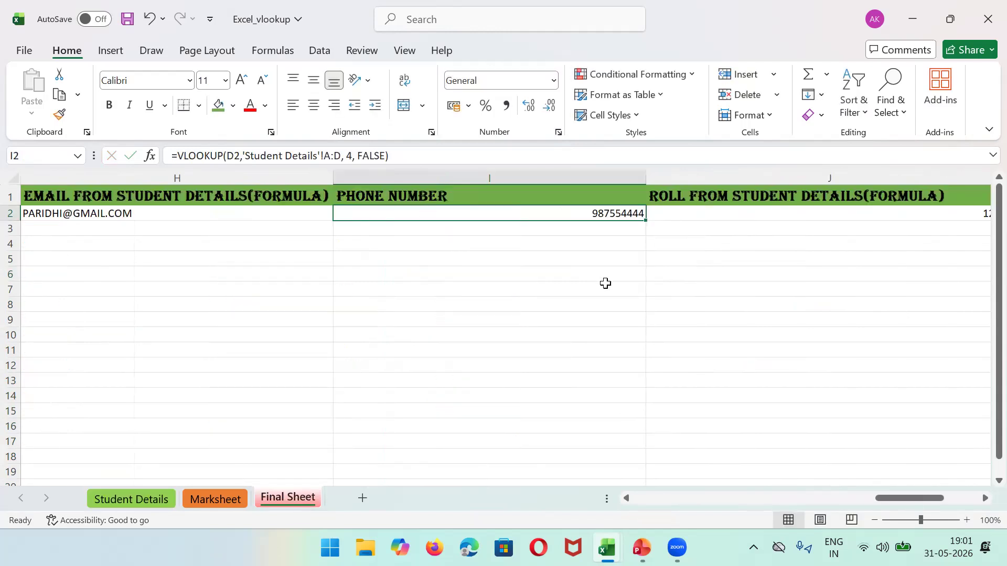
# Step: Fill the phone lookup from I2 down to I17, deleting the #N/A in I18
pyautogui.moveTo(646, 221); pyautogui.dragTo(647, 463)
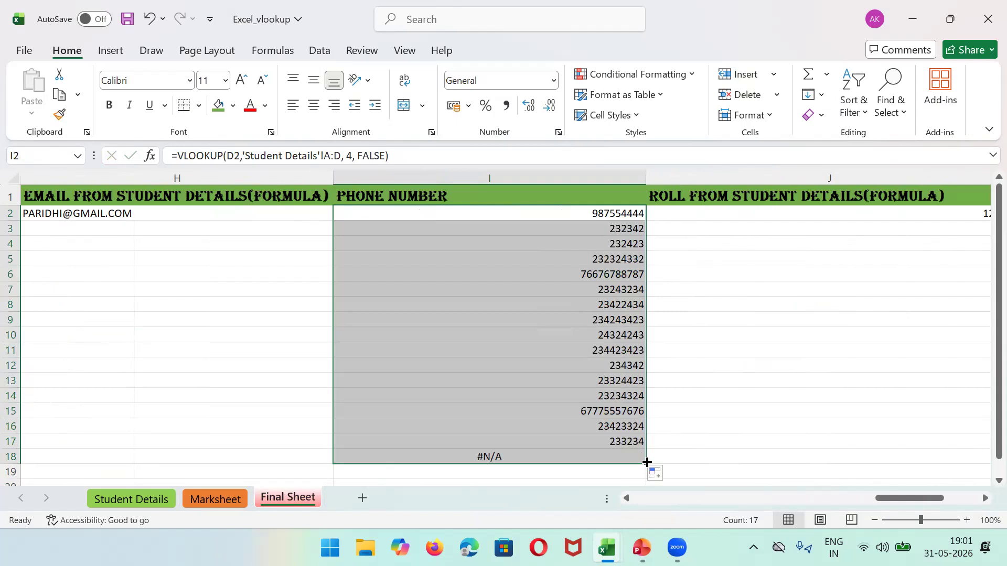
pyautogui.click(599, 457)
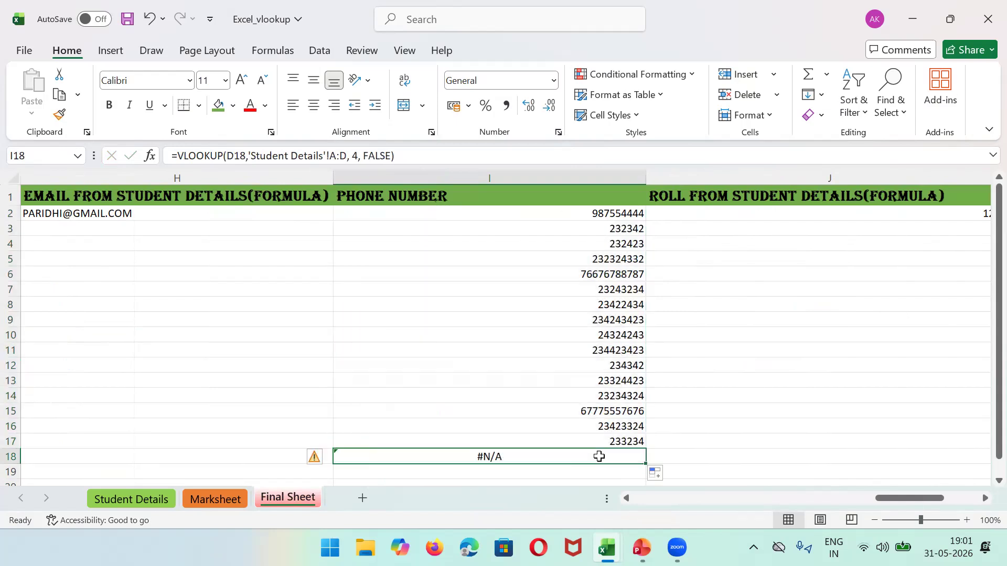
pyautogui.press('Delete')
pyautogui.click(625, 440)
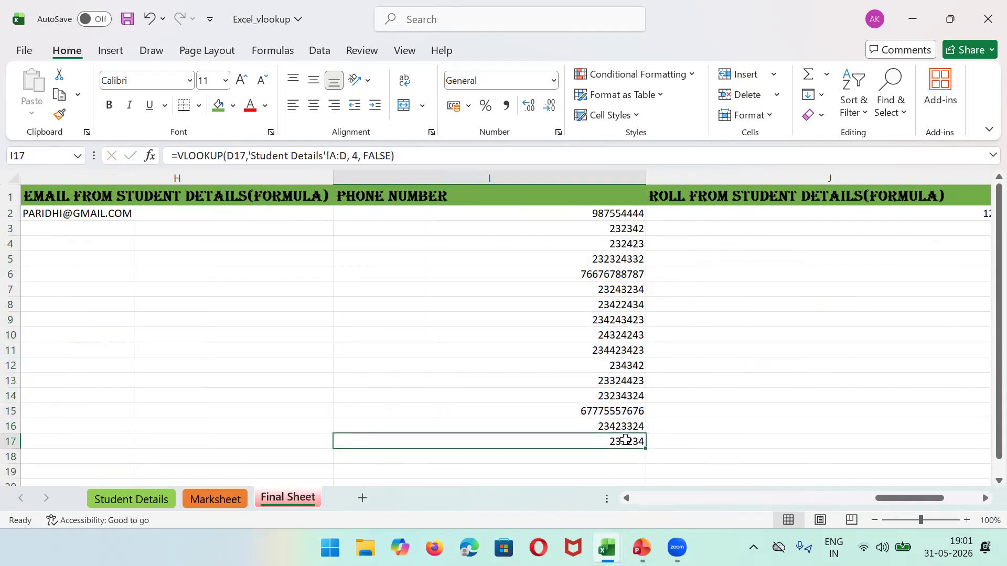
# Step: Set Student Details D3 to 986544444 and confirm I16 picks up the new number
pyautogui.click(149, 503)
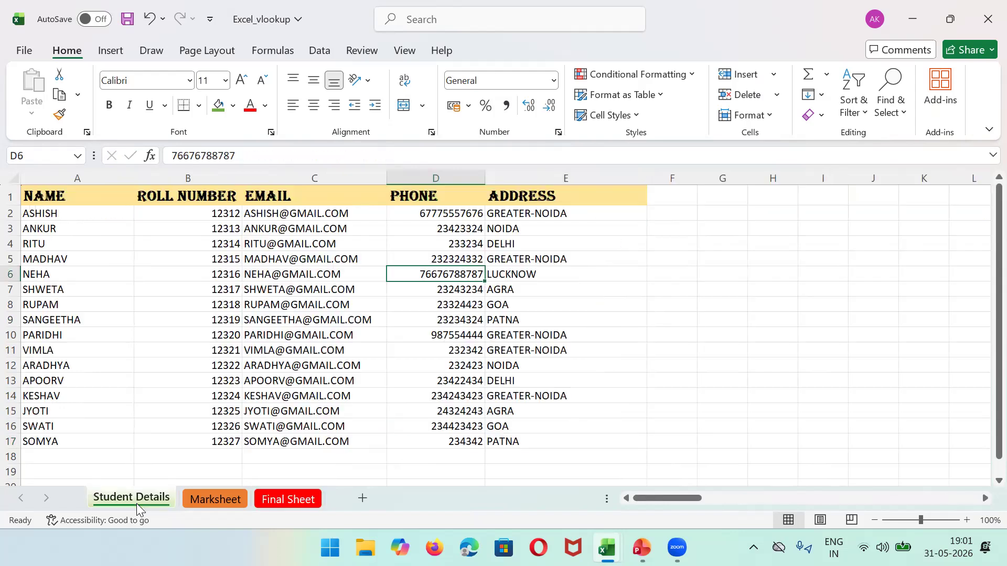
pyautogui.click(453, 226)
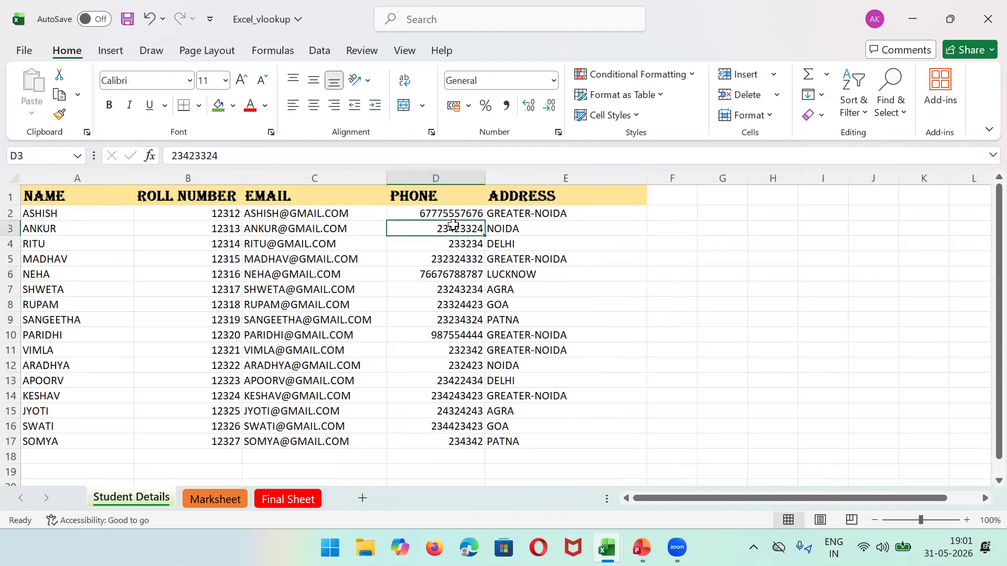
pyautogui.write('986544444')
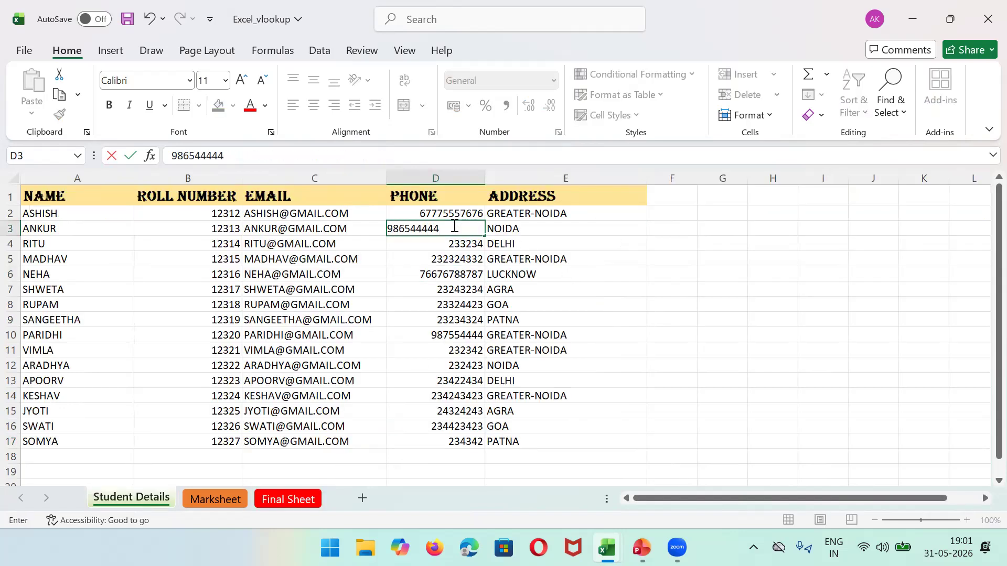
pyautogui.click(292, 502)
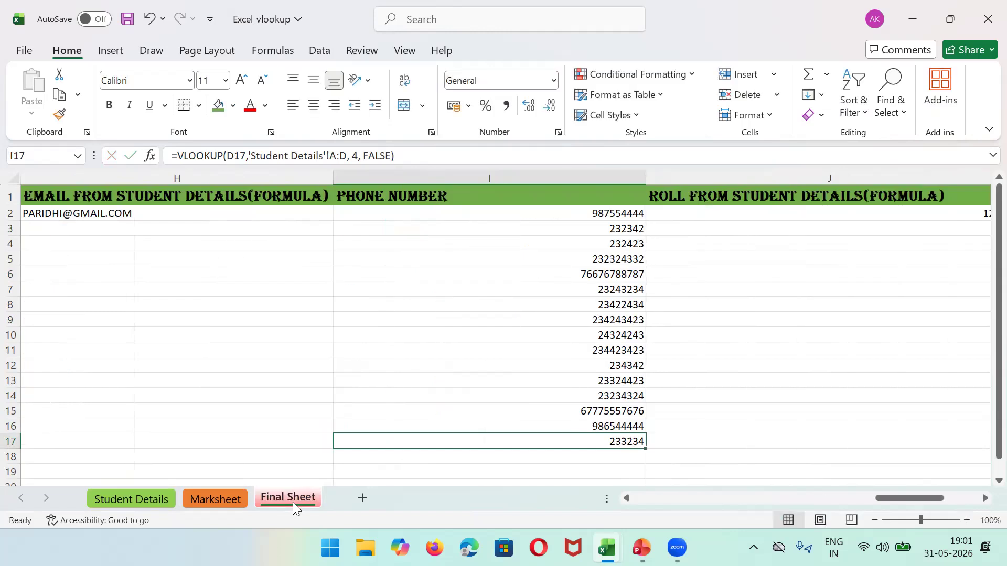
pyautogui.click(597, 424)
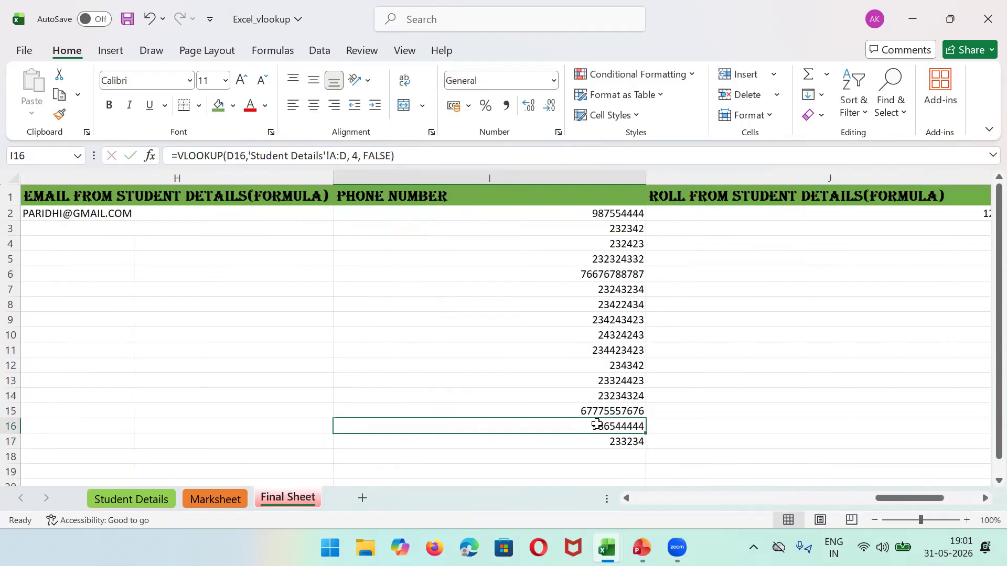
pyautogui.press('Left')
pyautogui.press('Left')
pyautogui.press('Left')
pyautogui.press('Left')
pyautogui.press('Left')
pyautogui.press('Left')
pyautogui.press('Left')
pyautogui.press('Left')
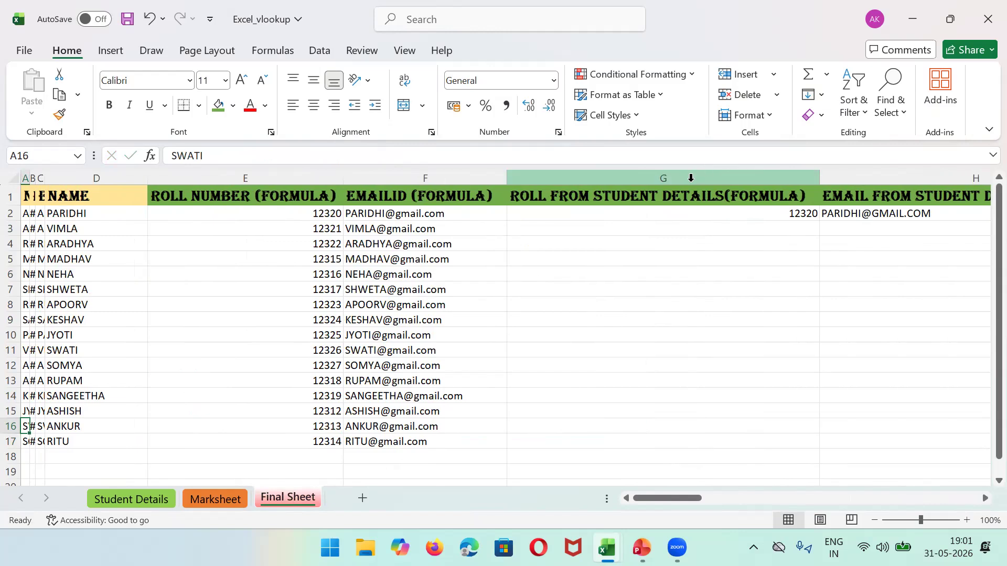
# Step: Read the VLOOKUP formulas in G2, H2 and I2, then bring up the PowerPoint slide
pyautogui.click(672, 211)
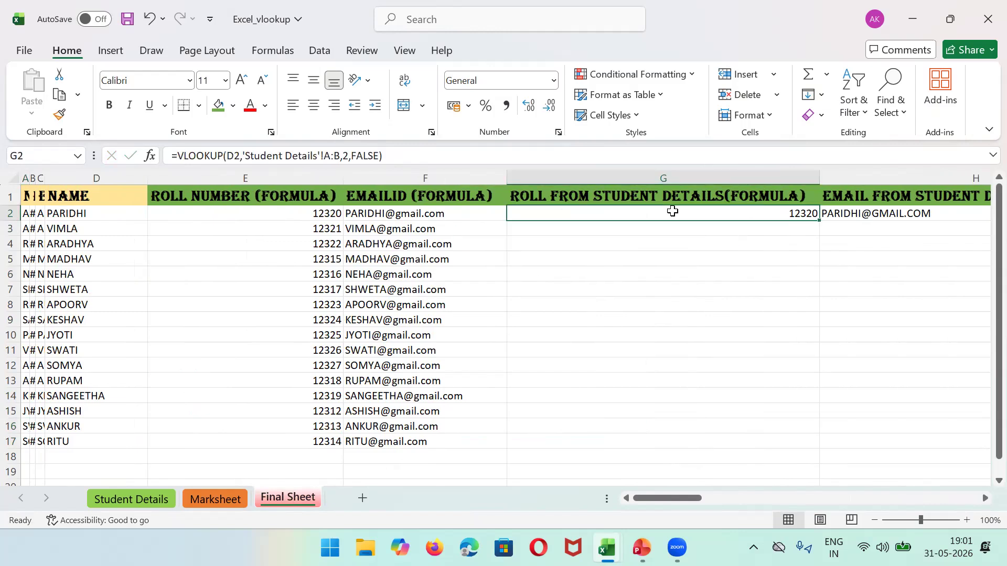
pyautogui.press('Right')
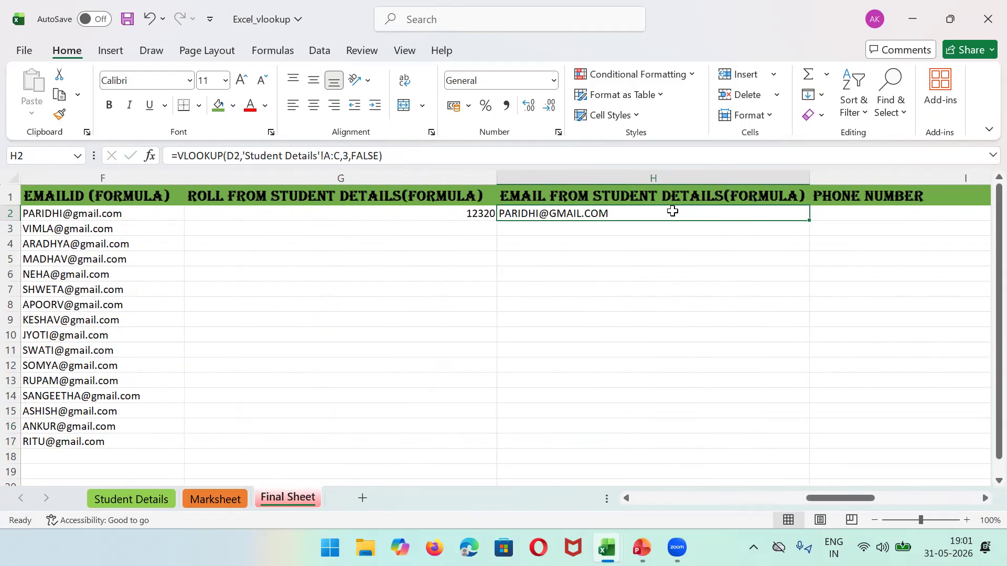
pyautogui.press('Right')
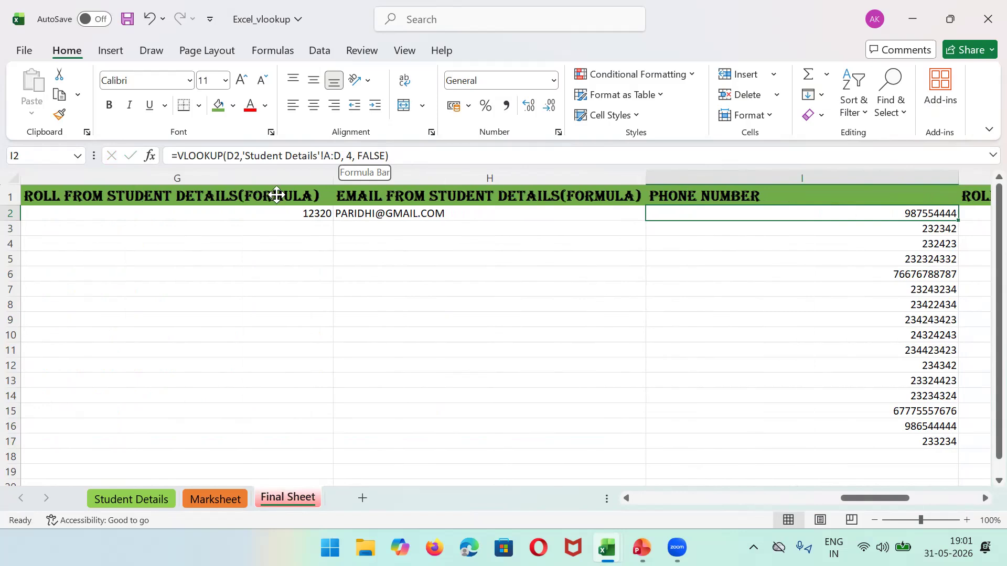
pyautogui.hotkey('alt', 'Tab')
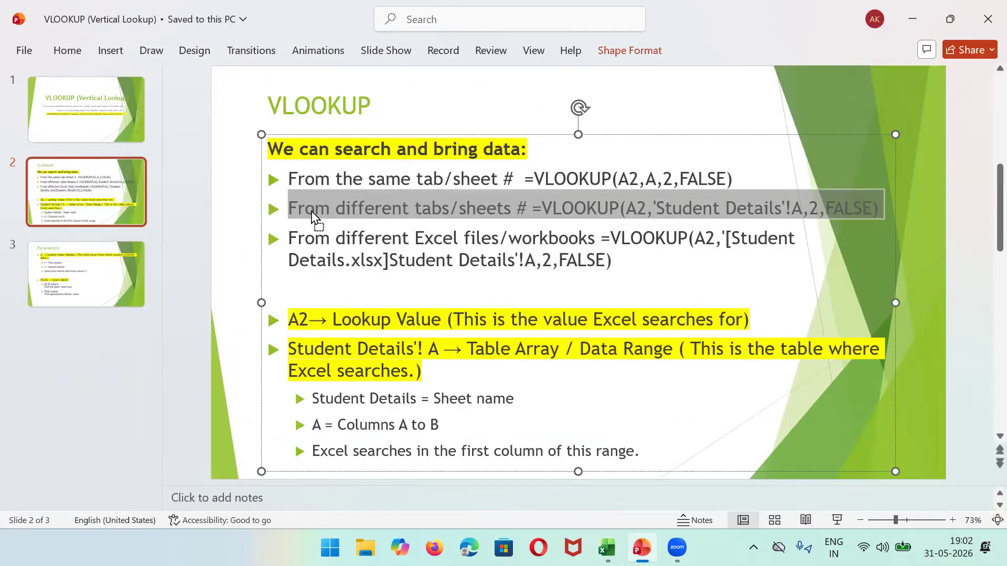
pyautogui.click(313, 210)
pyautogui.moveTo(287, 209); pyautogui.dragTo(884, 211)
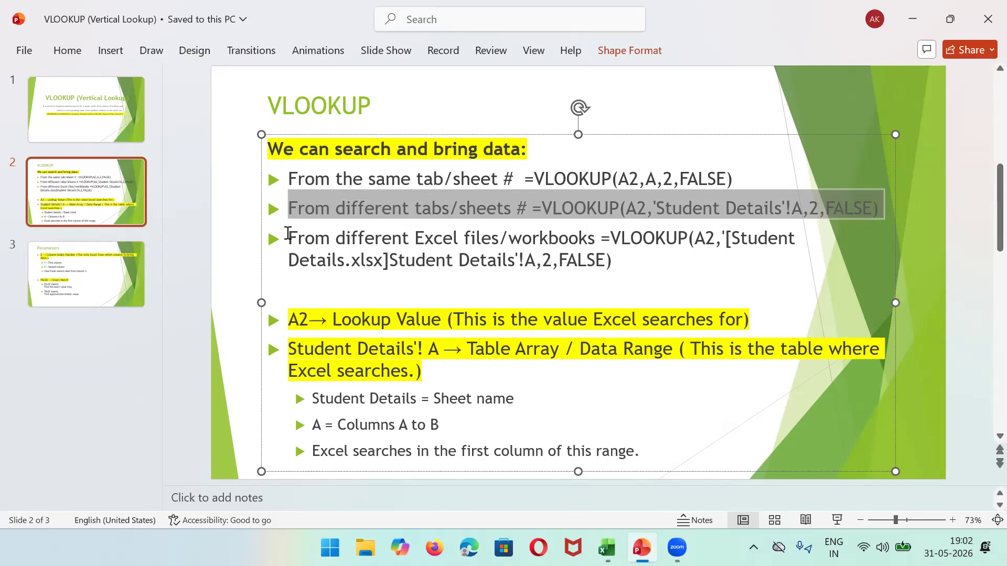
# Step: Highlight the workbook-reference VLOOKUP bullet, then bring up the Excel2_vlookup workbook
pyautogui.click(290, 235)
pyautogui.moveTo(290, 234); pyautogui.dragTo(662, 262)
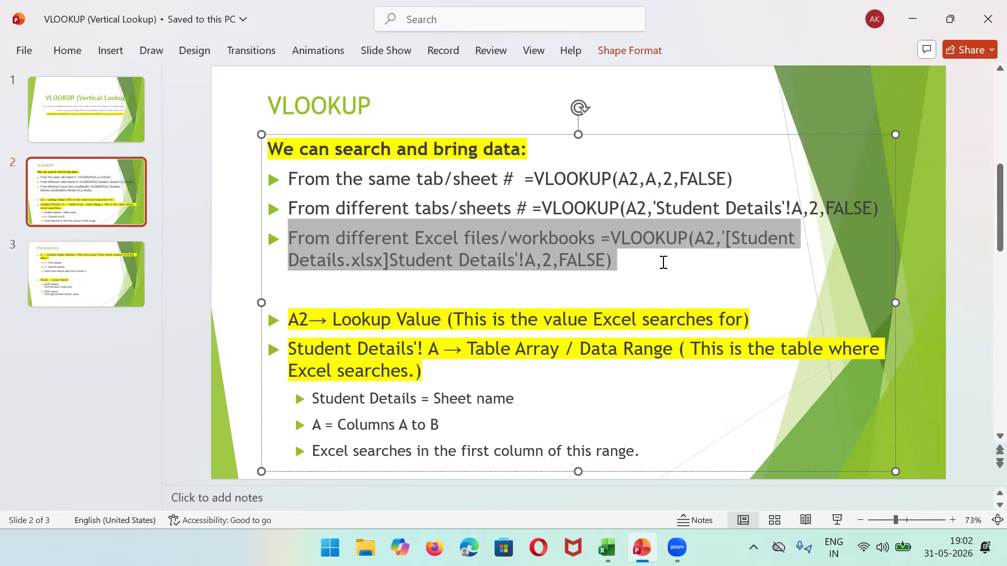
pyautogui.click(663, 263)
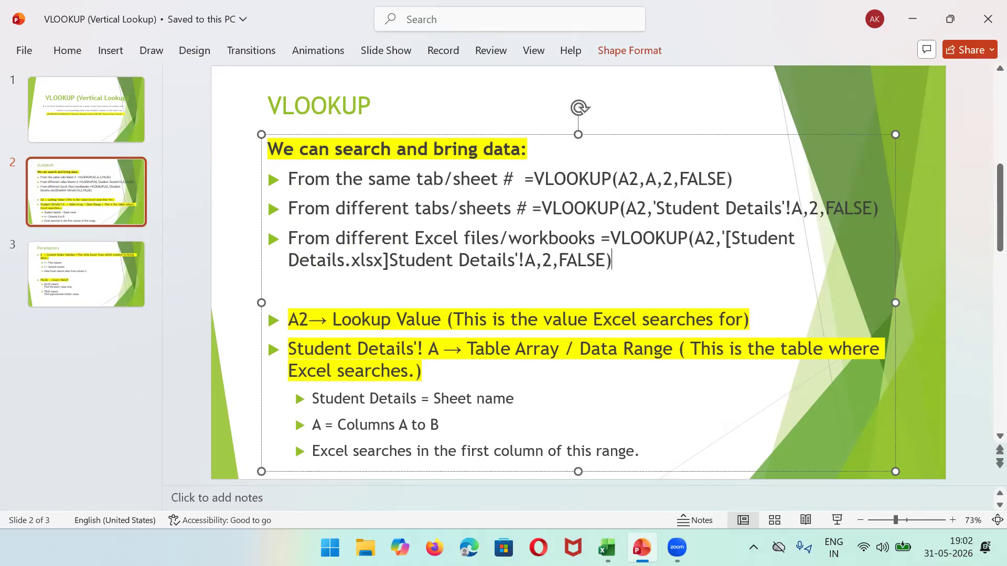
pyautogui.click(607, 548)
pyautogui.click(692, 469)
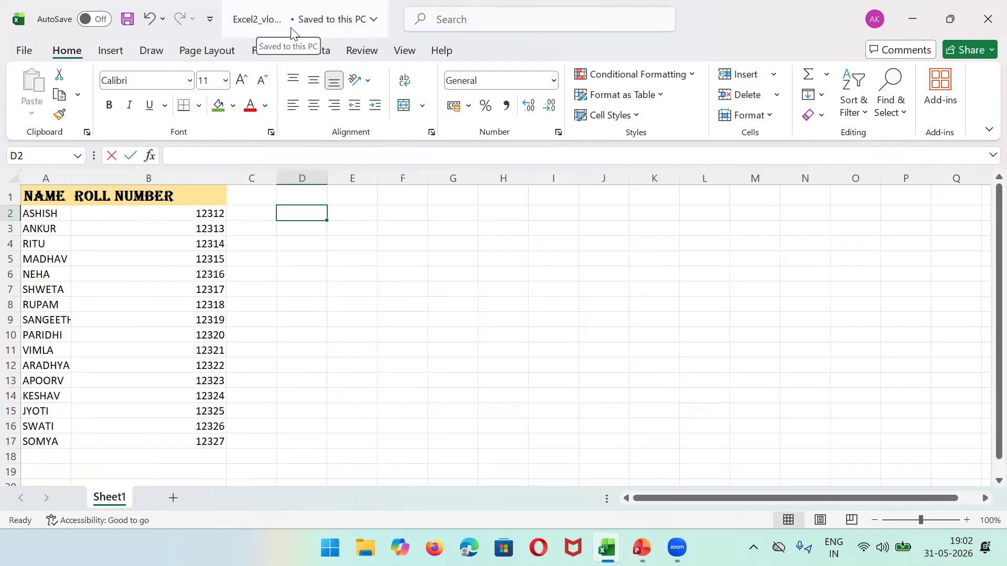
# Step: Select the NAME and ROLL NUMBER columns, then move to Excel_vlookup's Final Sheet
pyautogui.click(42, 178)
pyautogui.click(114, 177)
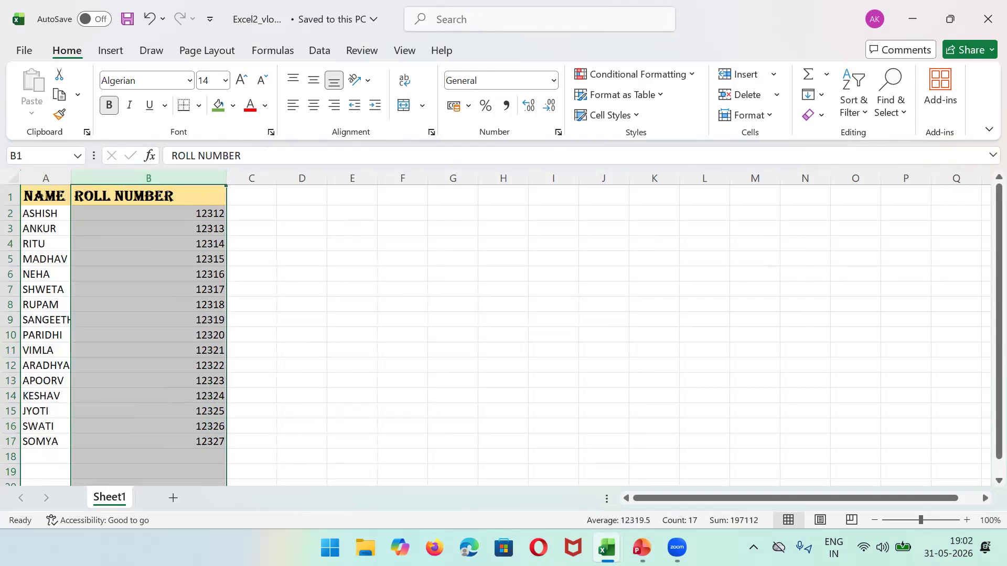
pyautogui.hotkey('alt', 'Tab')
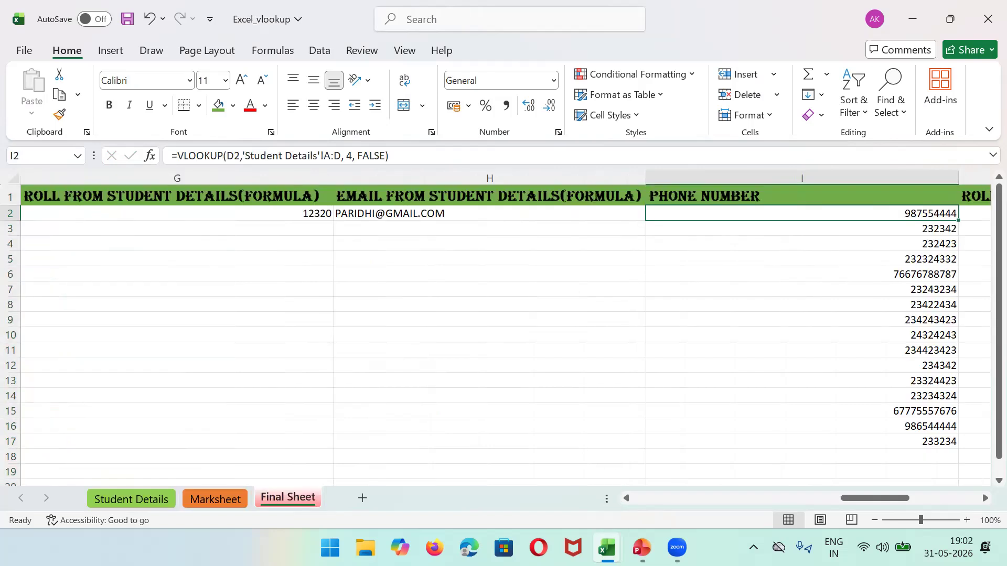
pyautogui.click(789, 356)
# Step: Shrink columns F through I to slivers and resize the ROLL formula column J
pyautogui.moveTo(852, 499); pyautogui.dragTo(698, 500)
pyautogui.moveTo(329, 176); pyautogui.dragTo(148, 176)
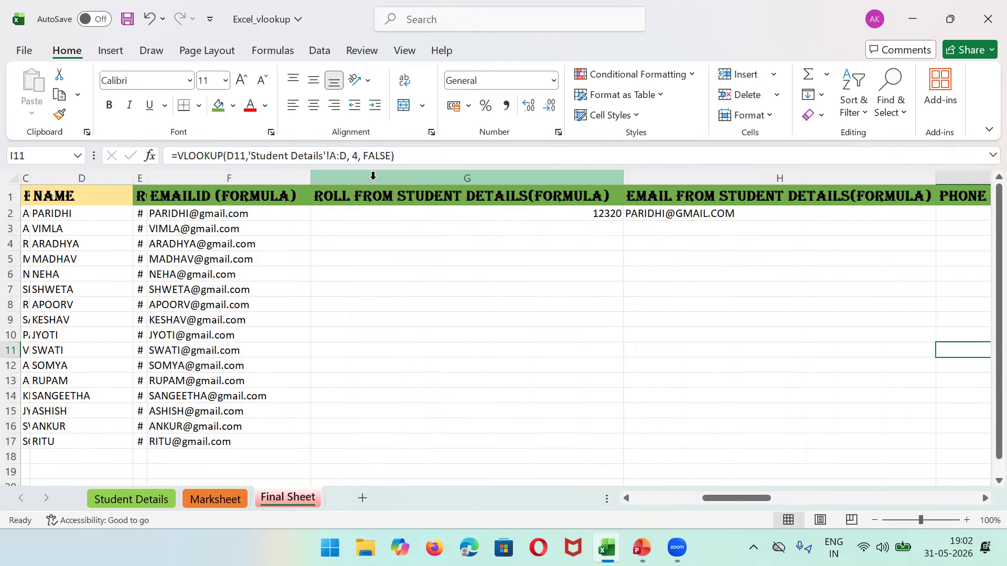
pyautogui.moveTo(311, 177); pyautogui.dragTo(161, 176)
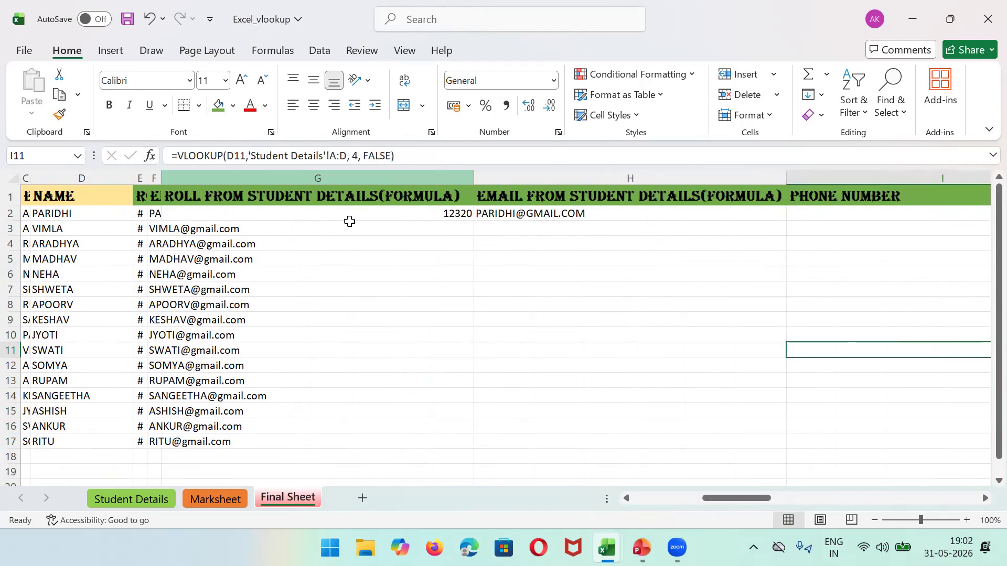
pyautogui.moveTo(472, 178); pyautogui.dragTo(178, 176)
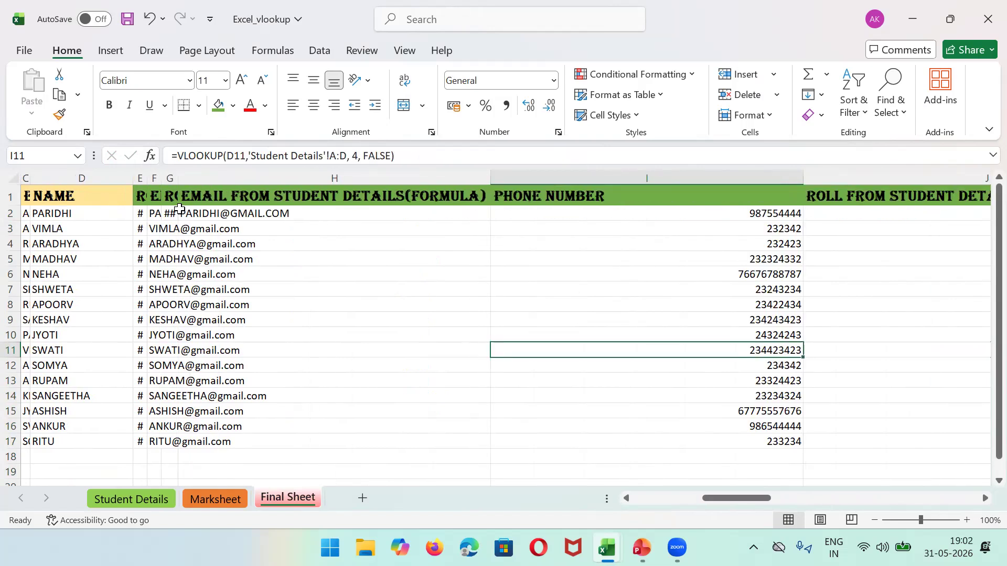
pyautogui.moveTo(489, 173); pyautogui.dragTo(203, 173)
pyautogui.moveTo(515, 178); pyautogui.dragTo(210, 174)
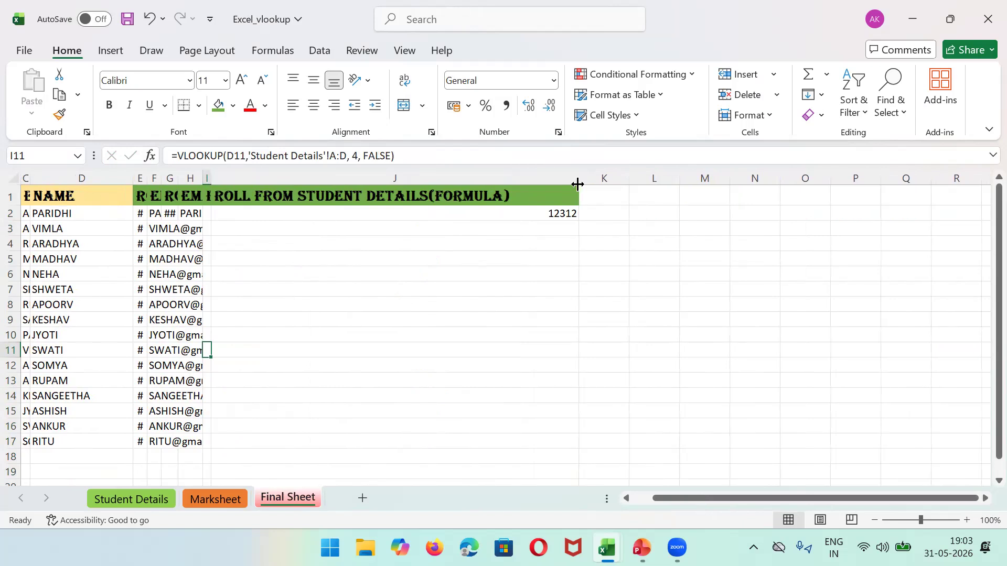
pyautogui.moveTo(578, 183); pyautogui.dragTo(644, 185)
# Step: Clear the VLOOKUP formula from J2, then select the NAME column D and column J
pyautogui.click(583, 211)
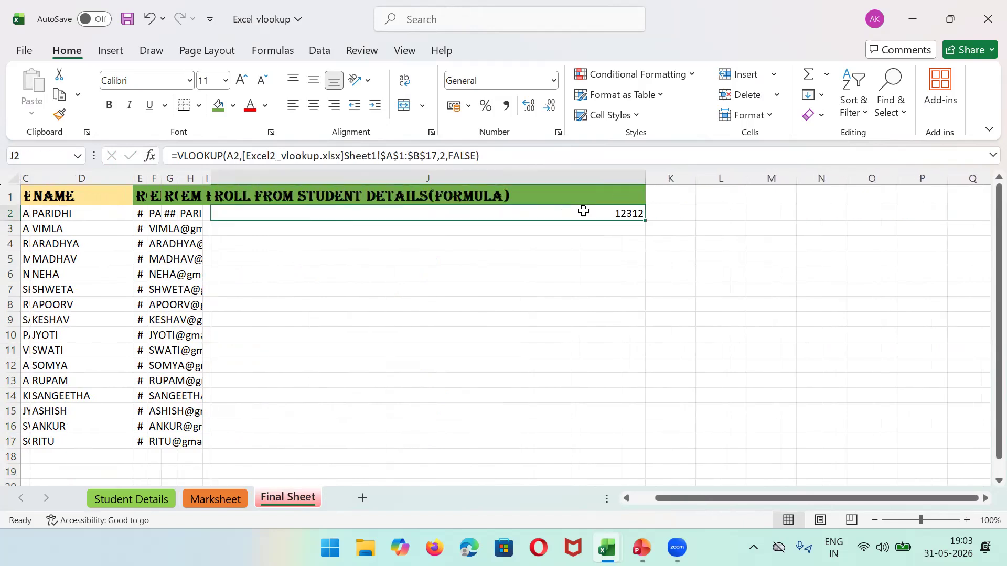
pyautogui.press('Delete')
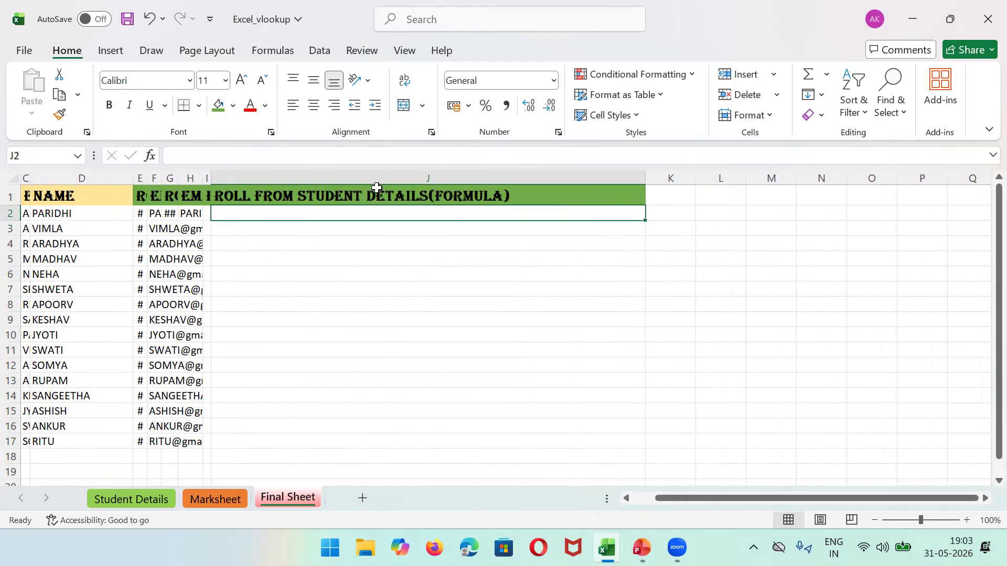
pyautogui.click(81, 178)
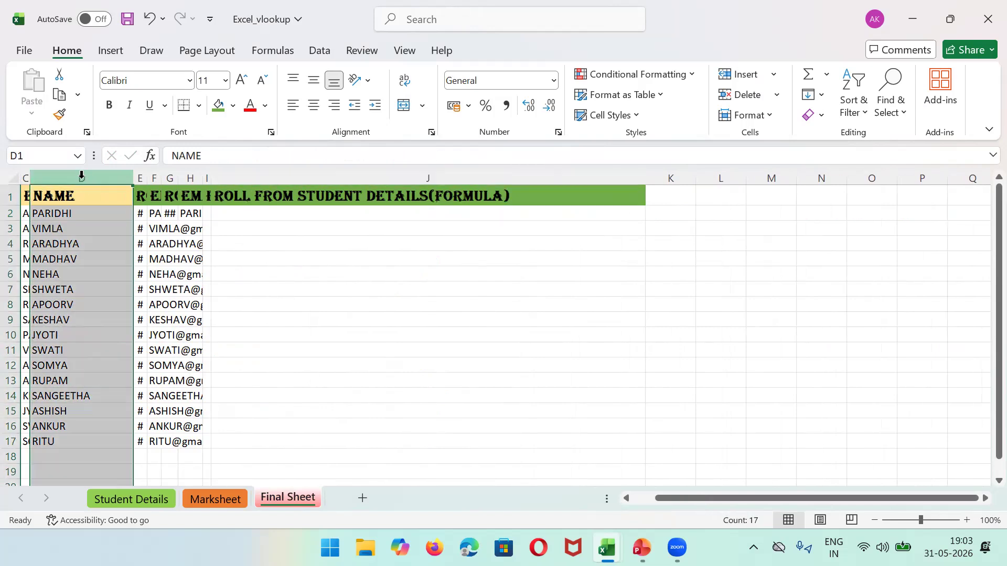
pyautogui.click(473, 173)
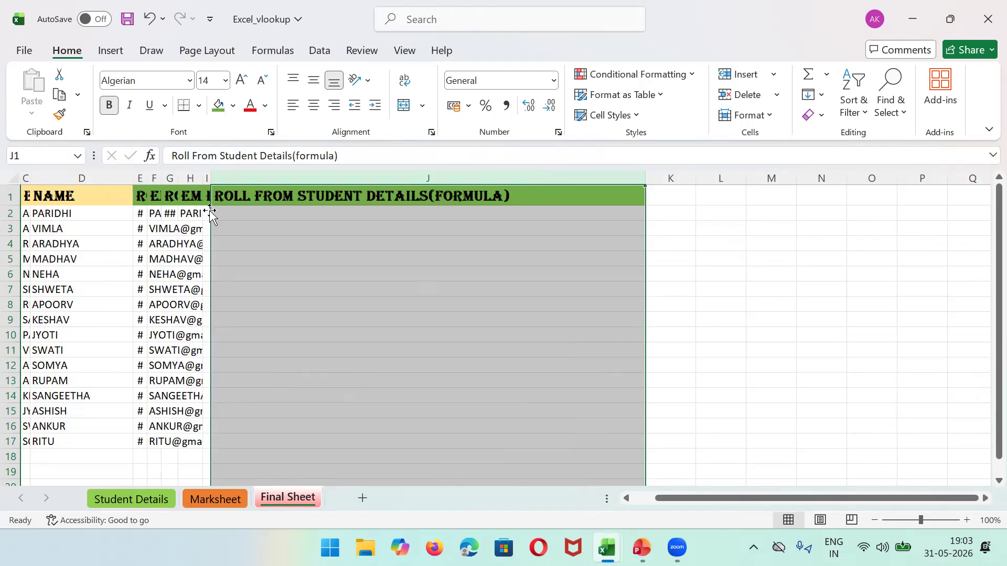
pyautogui.click(95, 173)
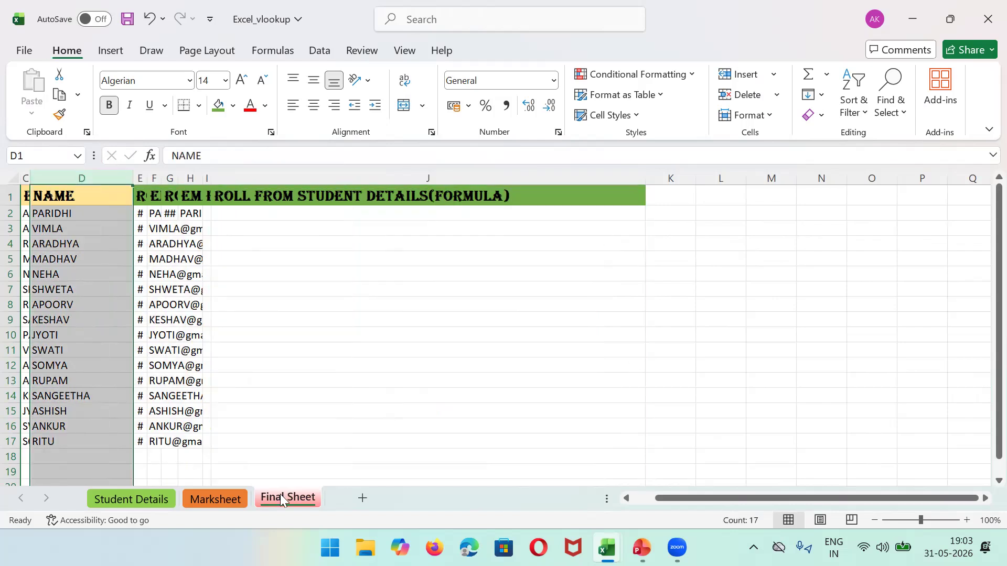
# Step: In Excel2_vlookup, enter the header 'Email Address' in C1
pyautogui.moveTo(607, 547)
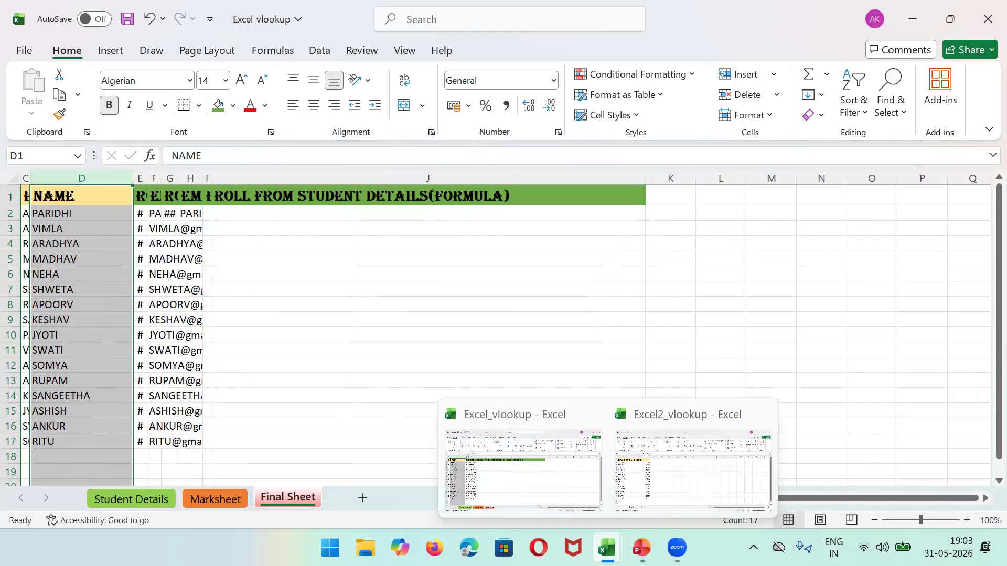
pyautogui.click(692, 466)
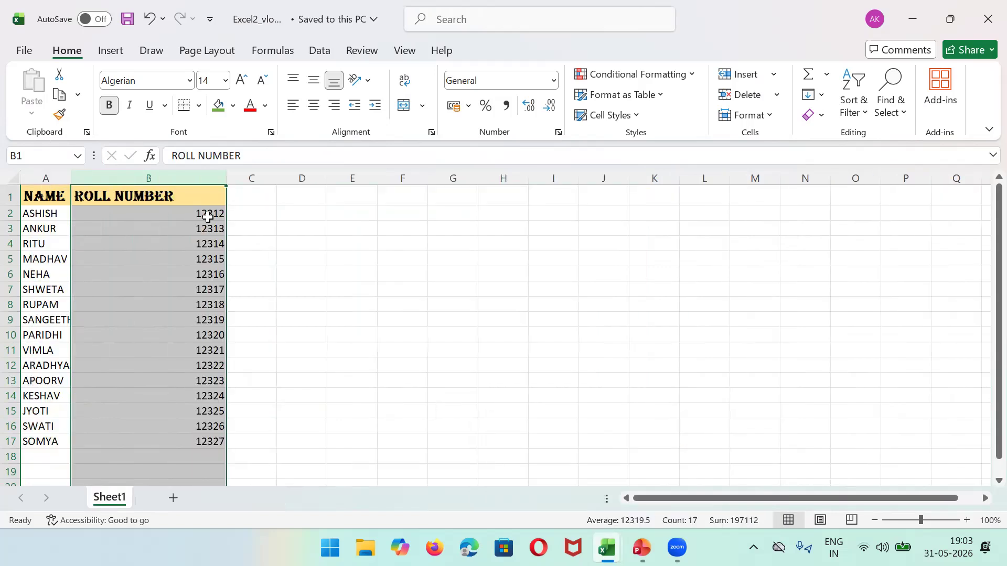
pyautogui.click(255, 193)
pyautogui.write('Email Ad')
pyautogui.press('BackSpace')
pyautogui.write('ddress')
pyautogui.press('Tab')
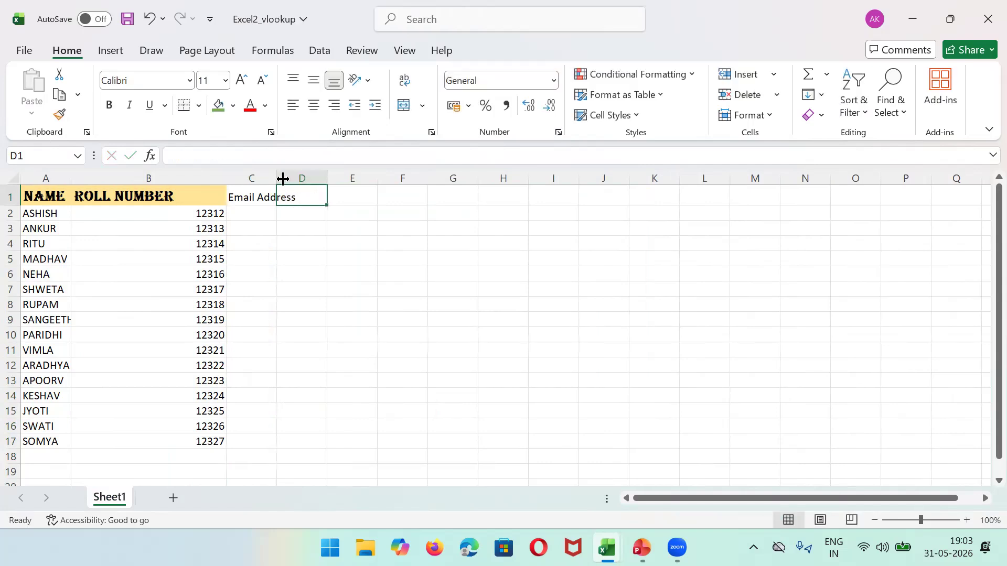
# Step: Enter the header 'phone' in D1 and widen columns C and D
pyautogui.doubleClick(283, 179)
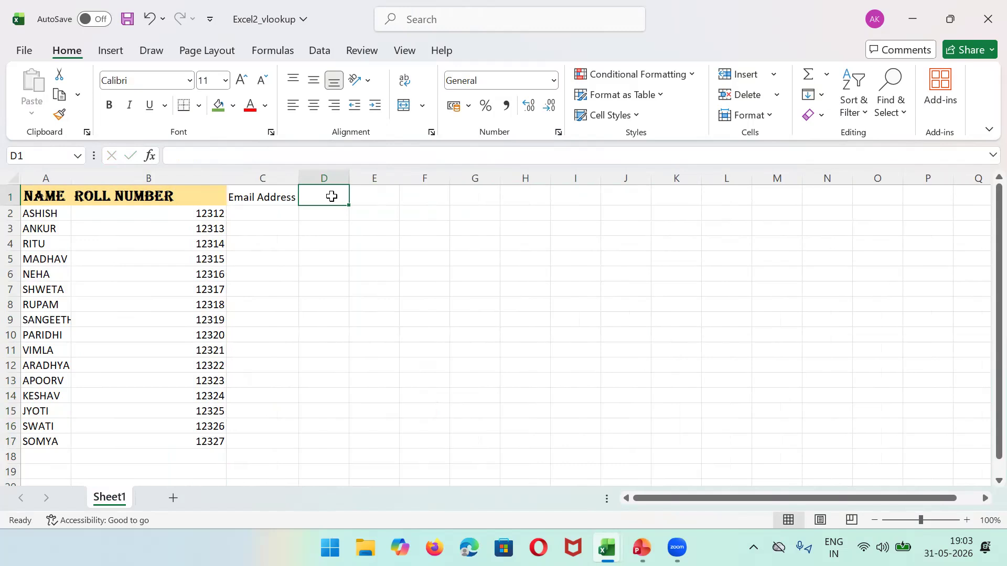
pyautogui.write('phome')
pyautogui.press('BackSpace')
pyautogui.press('BackSpace')
pyautogui.write('ne')
pyautogui.press('Return')
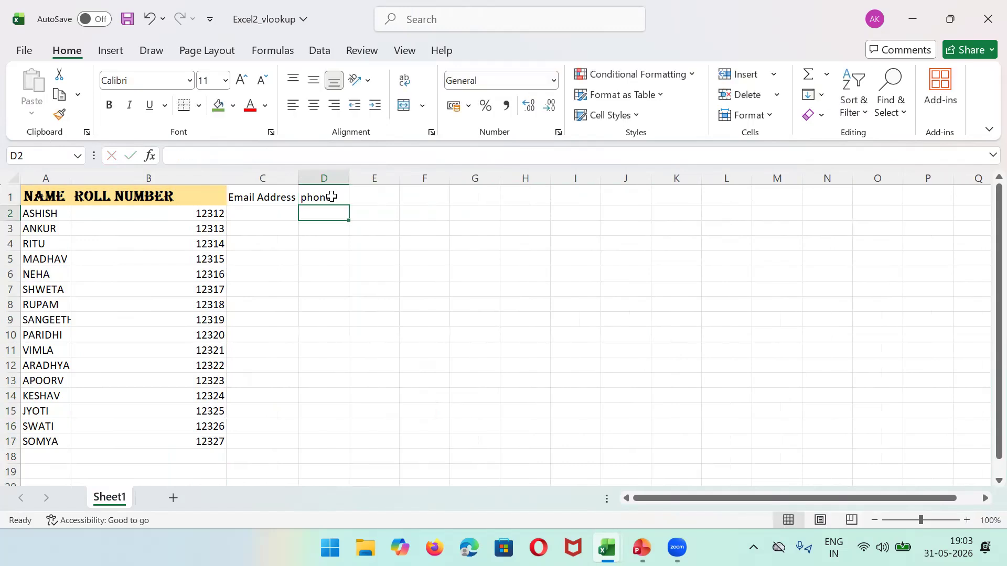
pyautogui.press('Left')
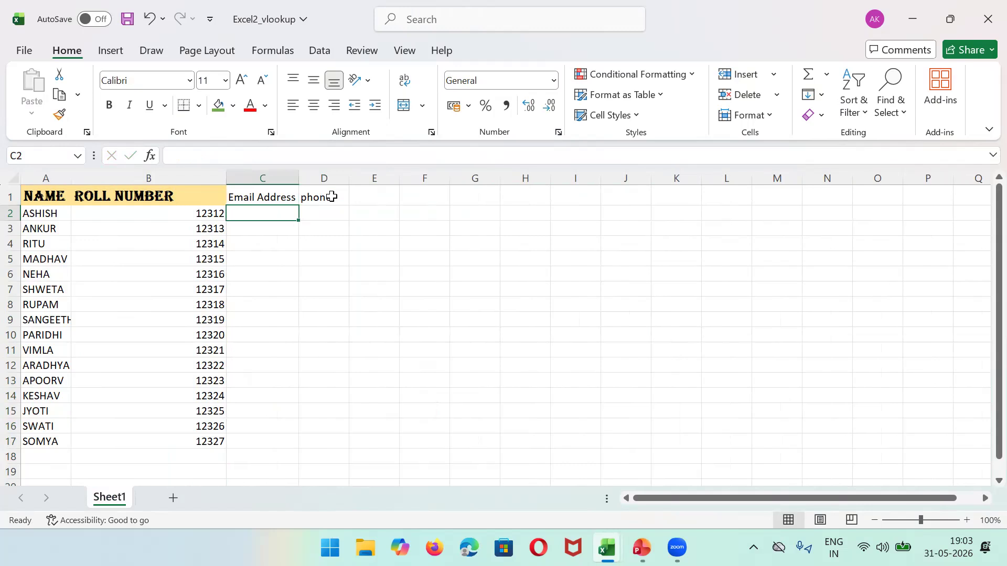
pyautogui.moveTo(299, 178); pyautogui.dragTo(518, 178)
pyautogui.moveTo(336, 177); pyautogui.dragTo(414, 174)
# Step: Format Painter B1's header style onto C1:D1
pyautogui.click(252, 196)
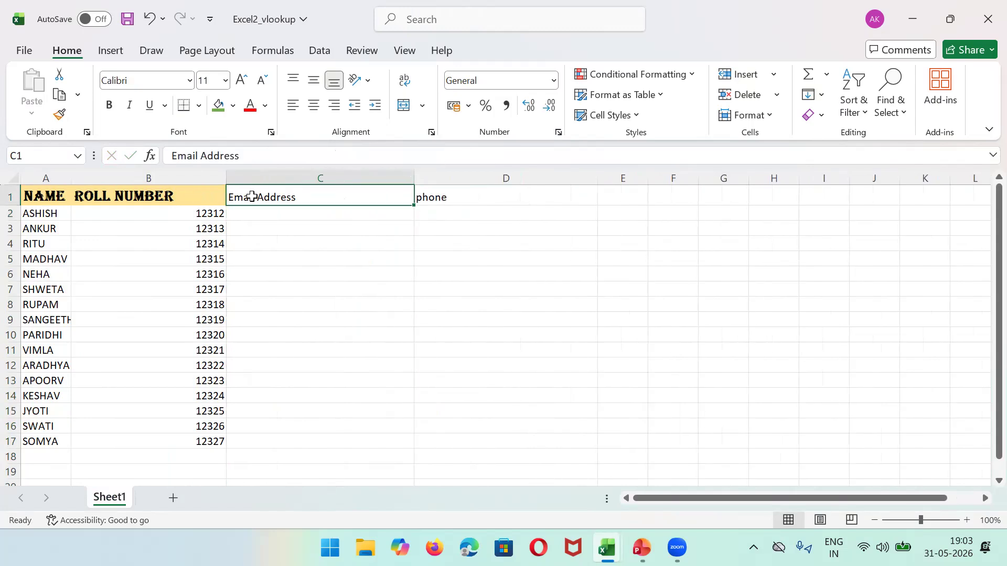
pyautogui.press('Right')
pyautogui.press('Left')
pyautogui.press('Left')
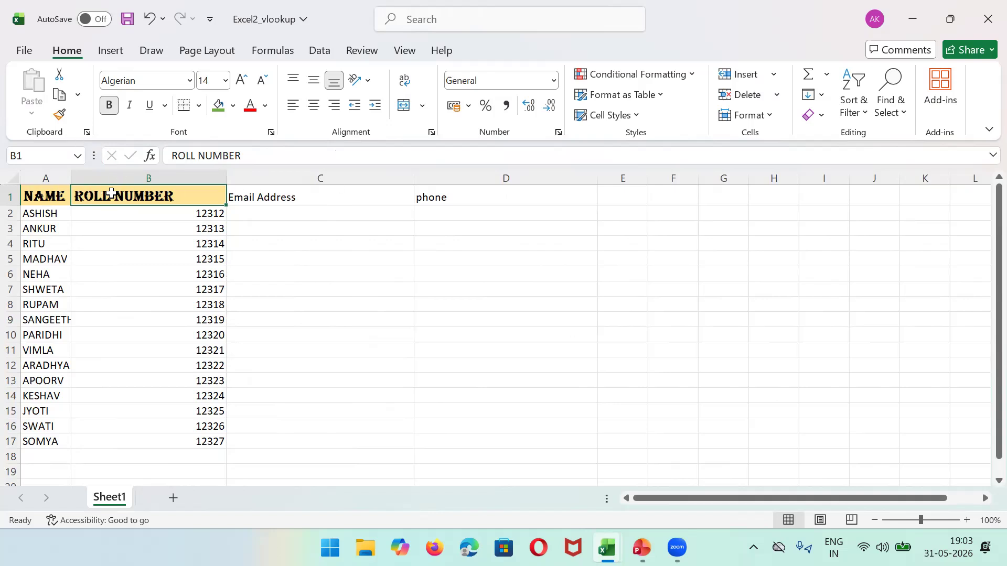
pyautogui.click(60, 115)
pyautogui.moveTo(294, 197); pyautogui.dragTo(472, 200)
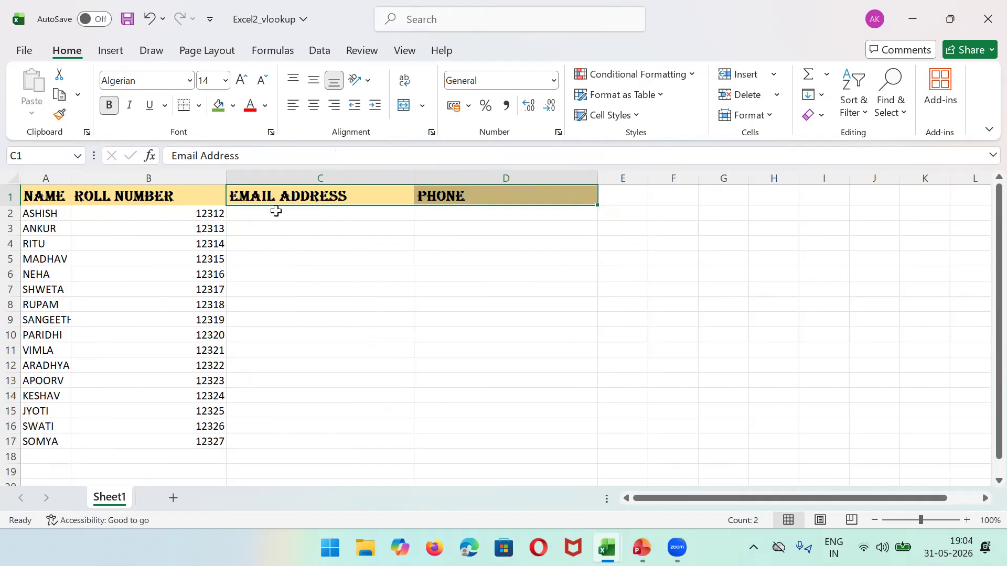
pyautogui.click(276, 210)
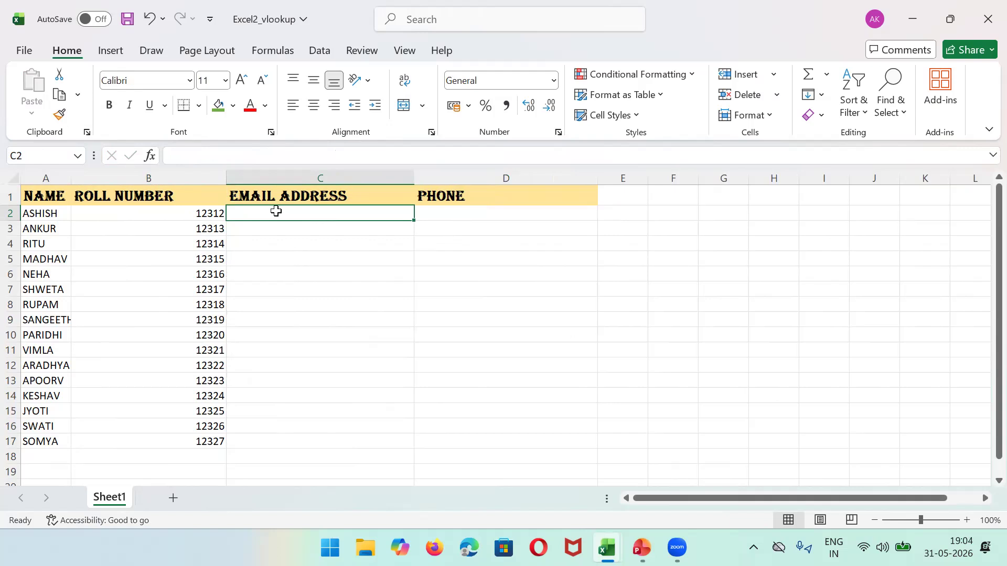
pyautogui.write('=')
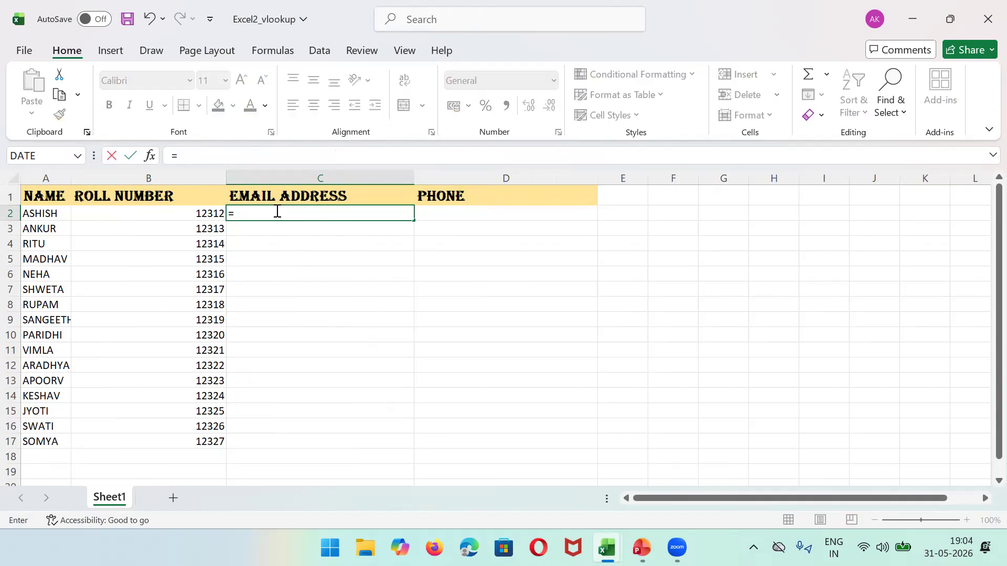
pyautogui.write('conc')
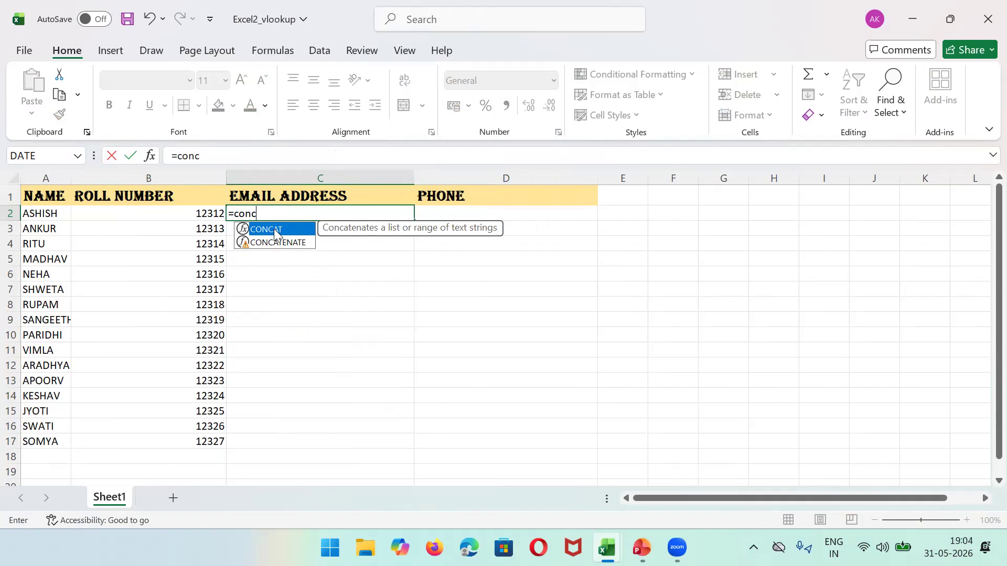
pyautogui.write('at(')
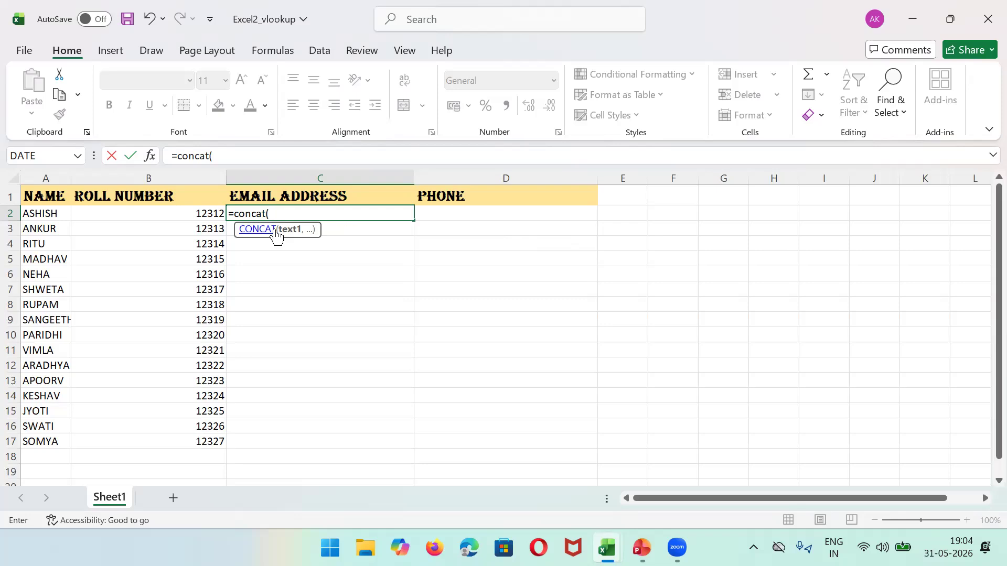
pyautogui.write('a')
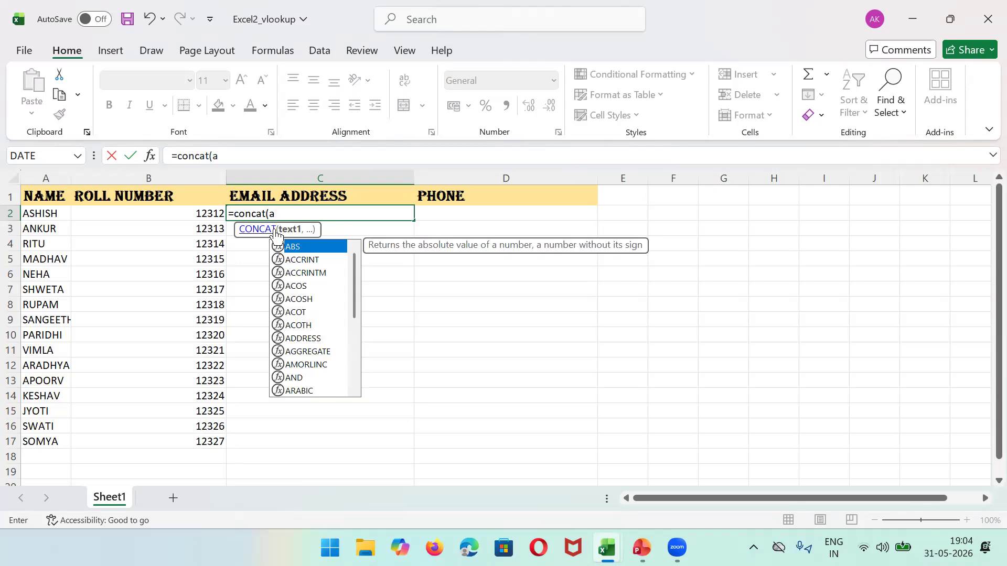
pyautogui.press('BackSpace')
pyautogui.write('A2')
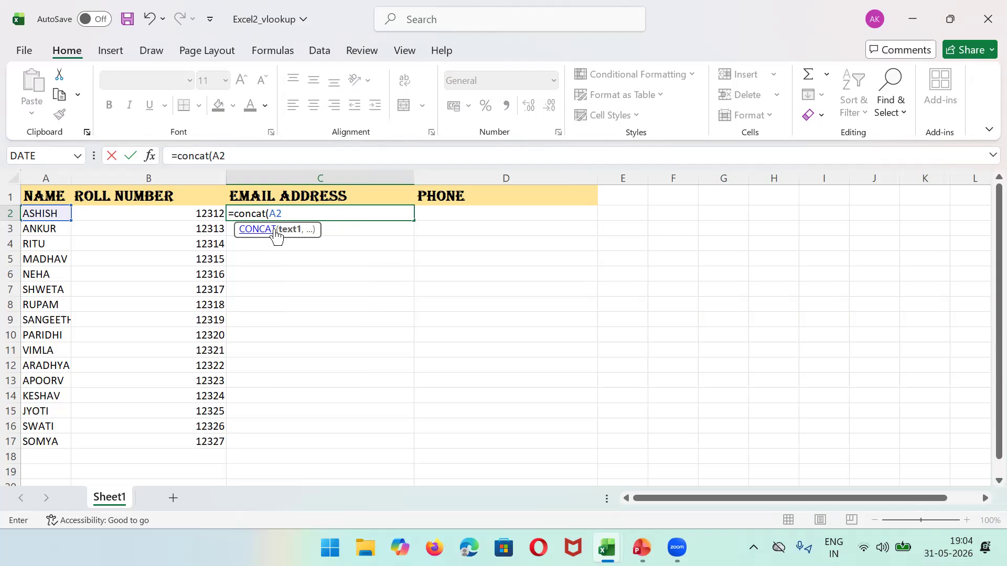
pyautogui.write(',')
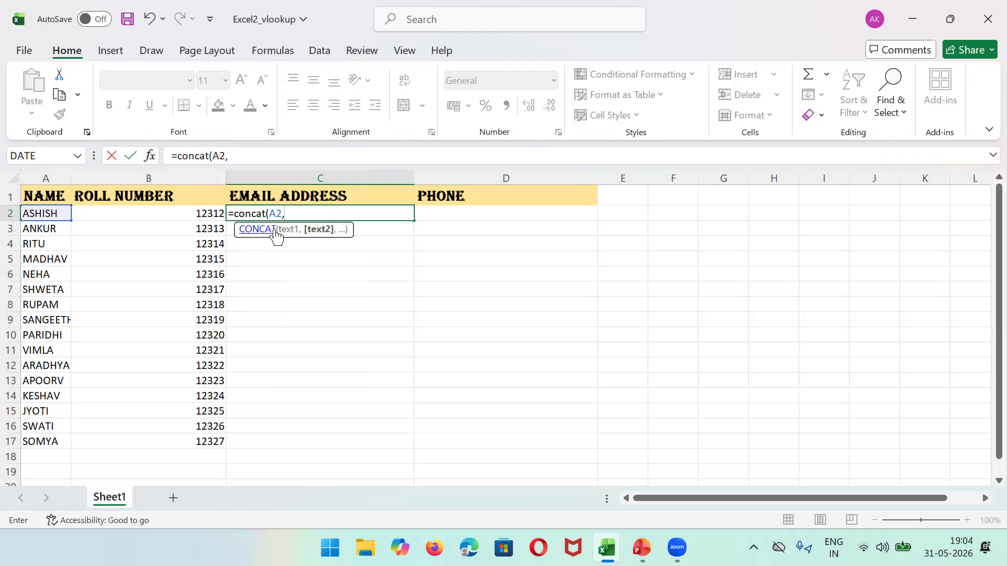
pyautogui.write("''")
pyautogui.press('Return')
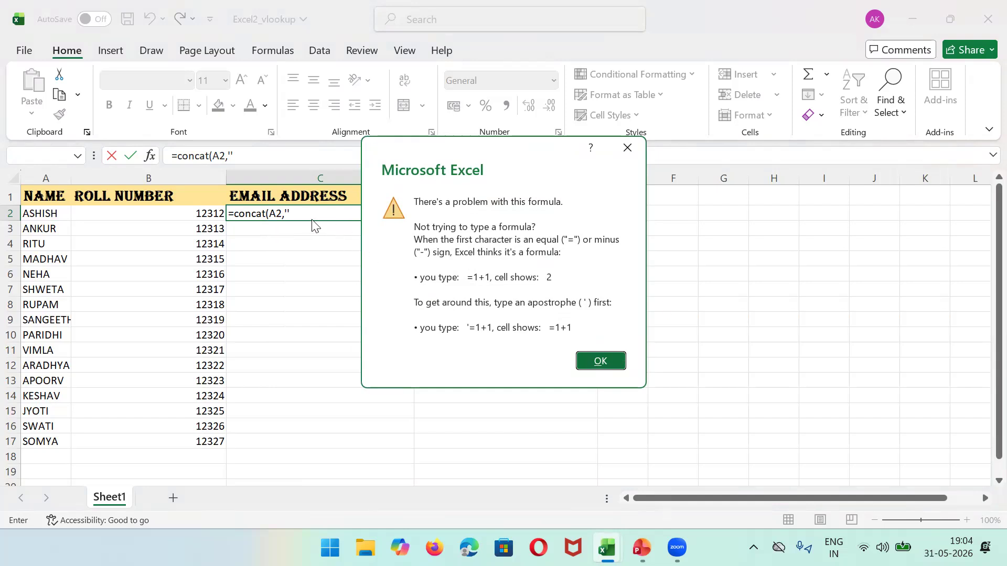
pyautogui.click(600, 361)
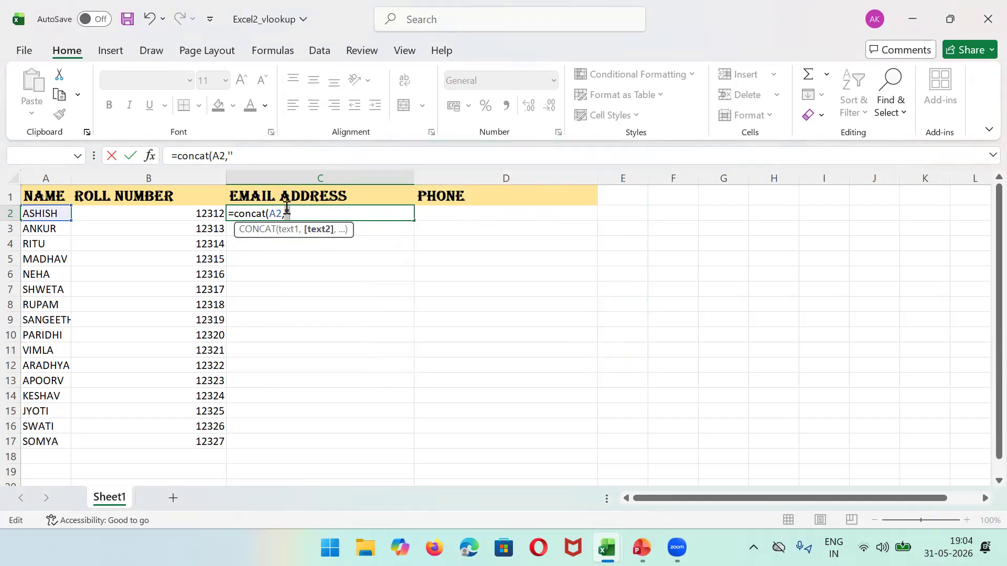
pyautogui.write("@GMAIL.COM'")
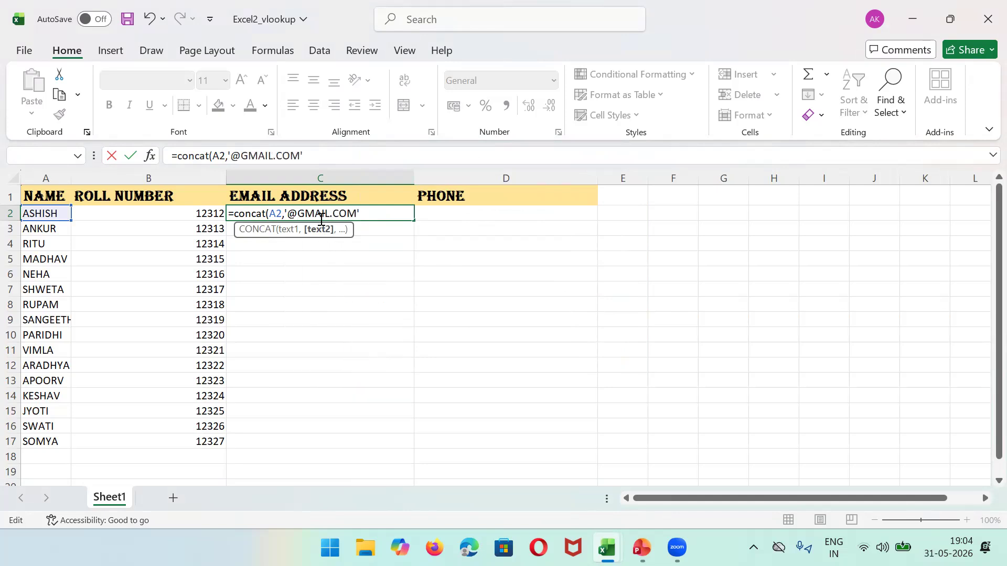
pyautogui.write(')')
pyautogui.press('Return')
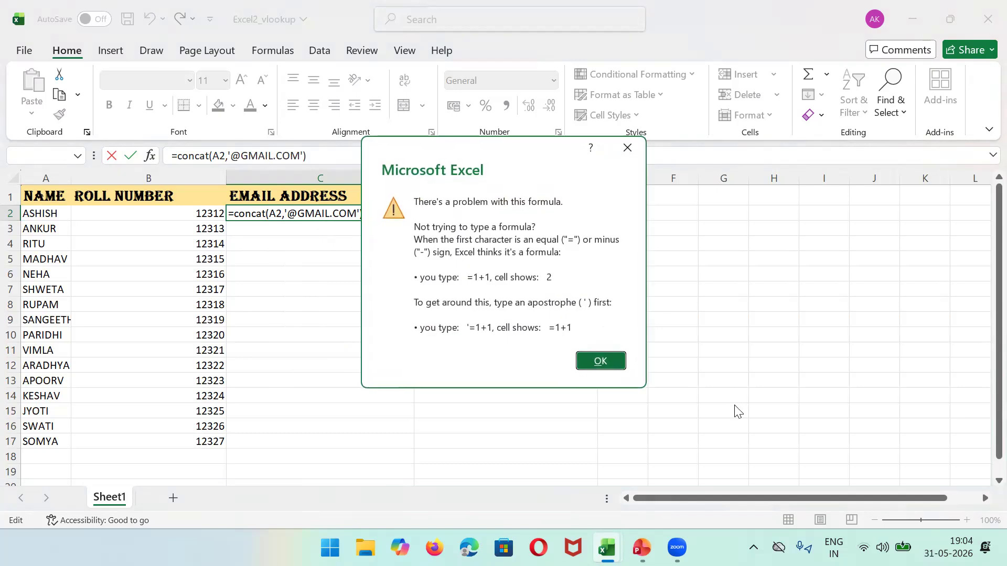
pyautogui.click(600, 360)
pyautogui.click(288, 210)
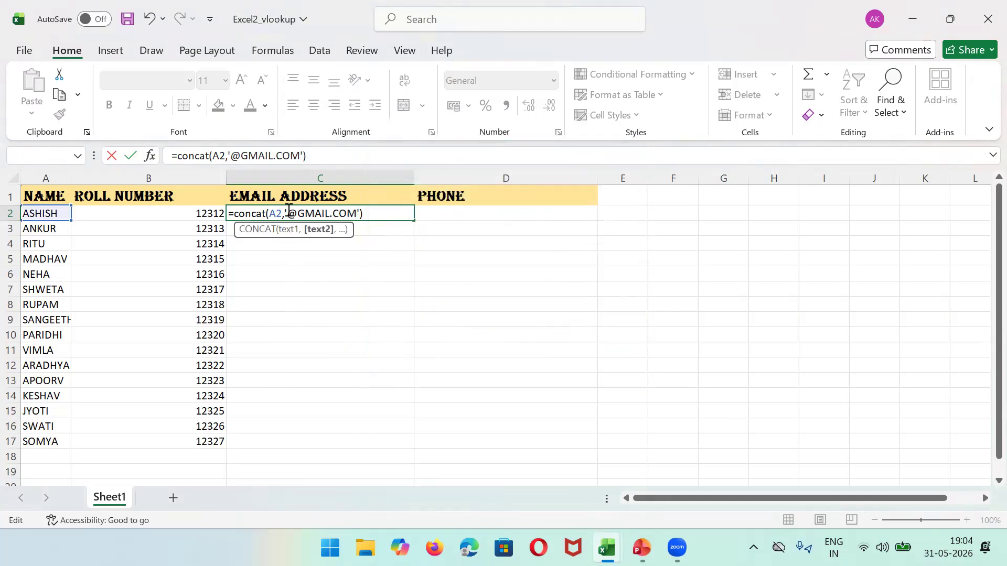
pyautogui.press('BackSpace')
pyautogui.write('"')
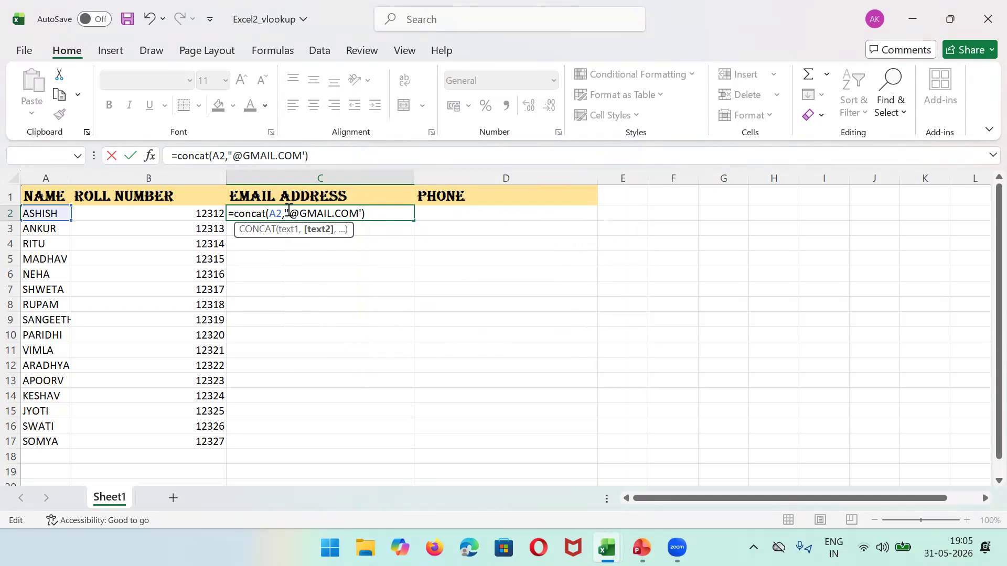
pyautogui.press('End')
pyautogui.press('Left')
pyautogui.press('BackSpace')
pyautogui.write('"')
pyautogui.press('Return')
# Step: Widen column A and fill the email formula from C2 down to C17
pyautogui.click(288, 213)
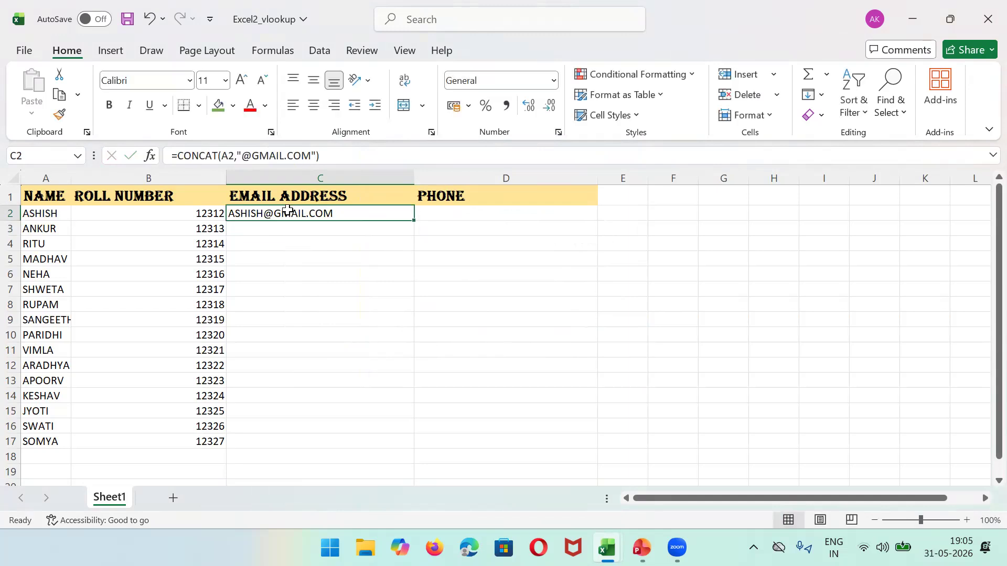
pyautogui.moveTo(72, 179); pyautogui.dragTo(143, 178)
pyautogui.click(48, 212)
pyautogui.press('Right')
pyautogui.press('Right')
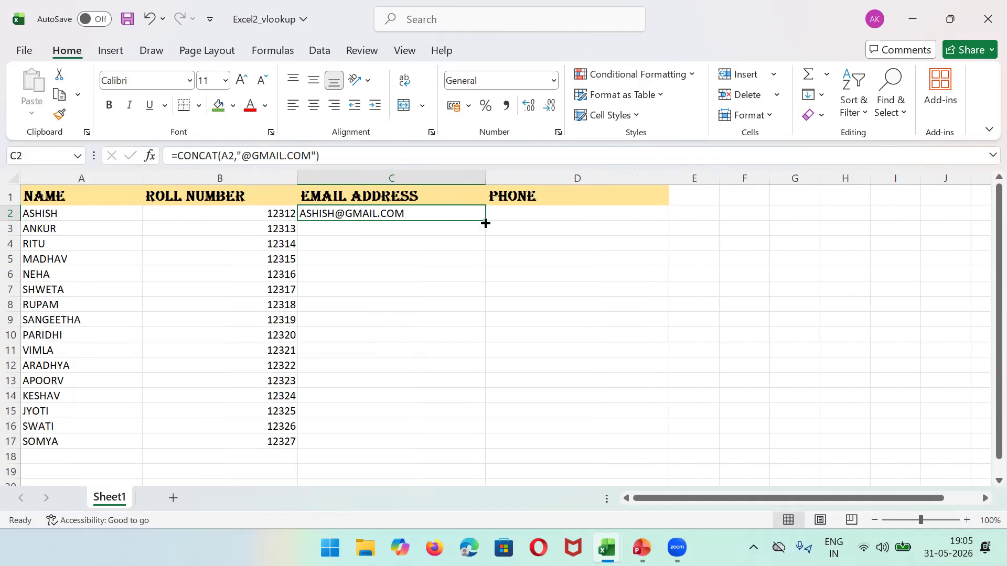
pyautogui.moveTo(486, 223); pyautogui.dragTo(495, 454)
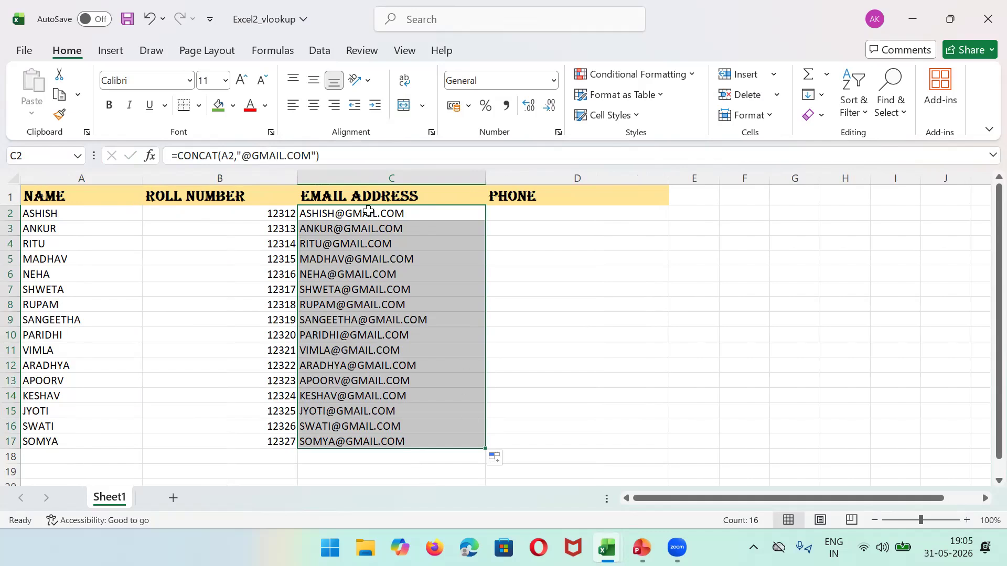
pyautogui.click(71, 173)
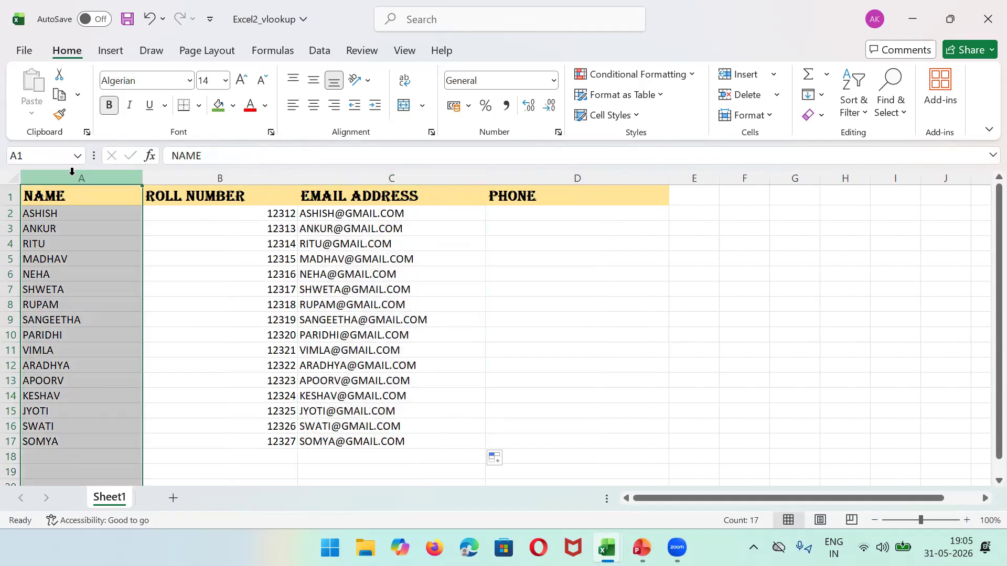
pyautogui.click(445, 216)
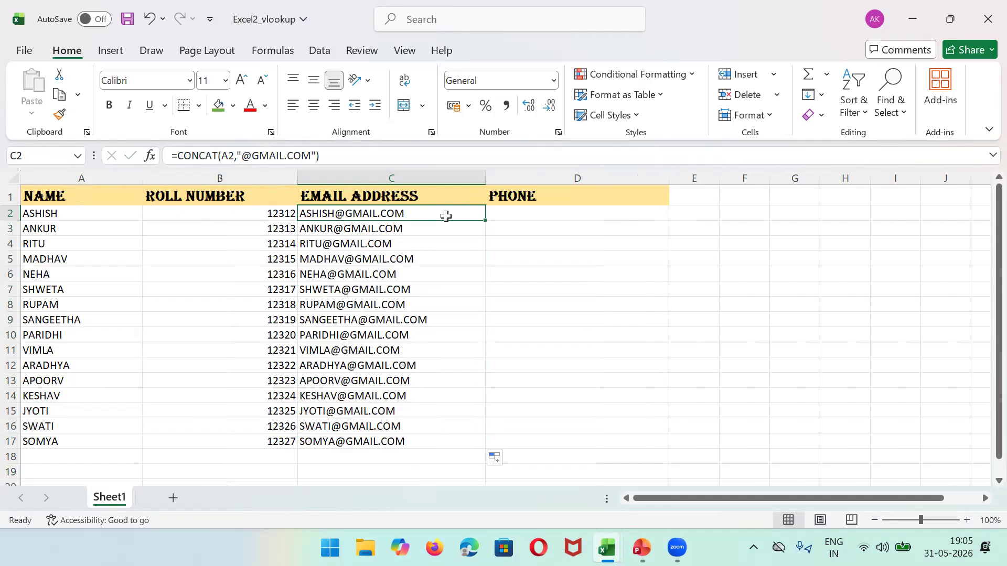
pyautogui.press('Right')
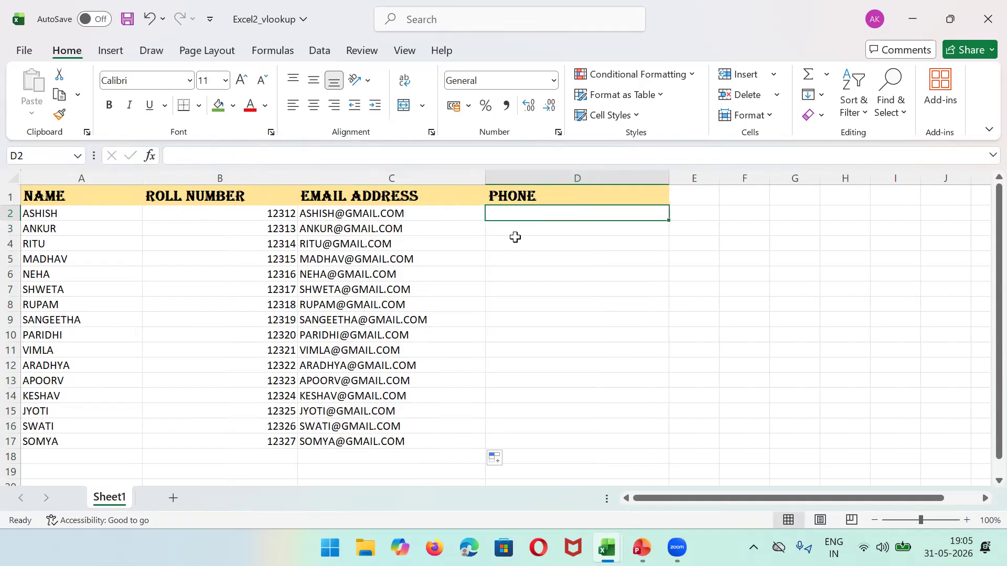
# Step: Start a CONCAT formula in D2 using B2 and an empty text argument
pyautogui.write('=C0')
pyautogui.press('BackSpace')
pyautogui.press('BackSpace')
pyautogui.write('ON')
pyautogui.press('BackSpace')
pyautogui.press('BackSpace')
pyautogui.write('C')
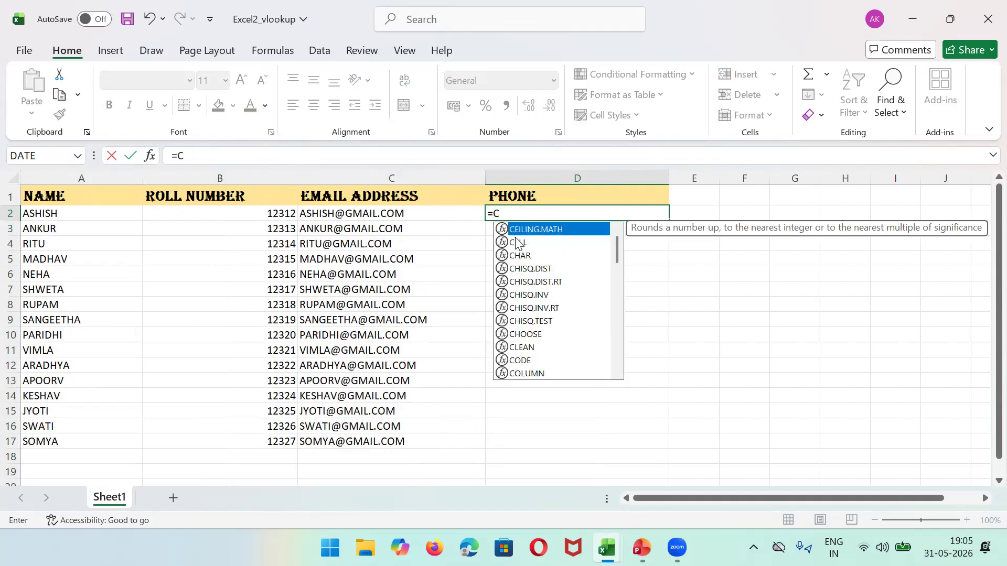
pyautogui.write('ON')
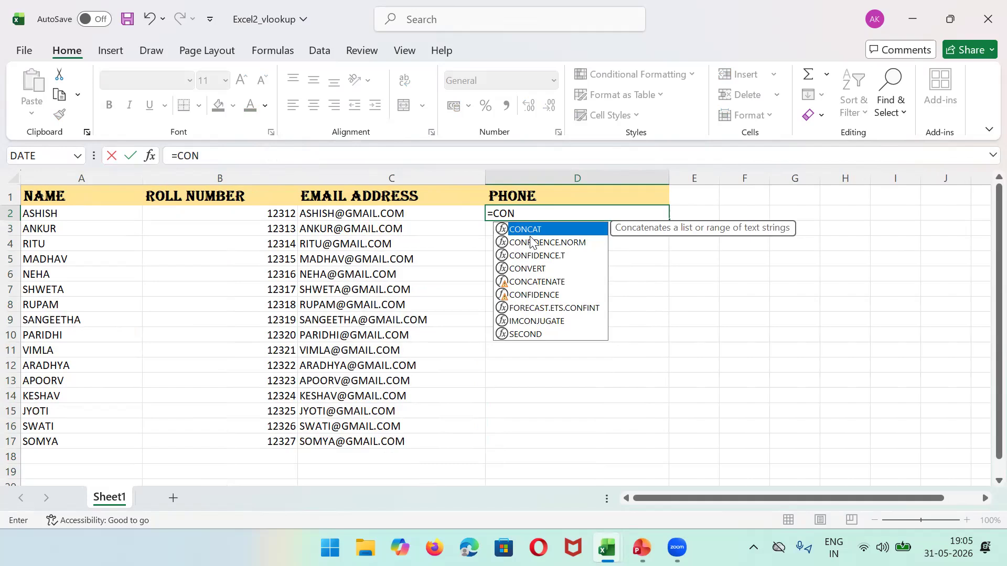
pyautogui.doubleClick(530, 230)
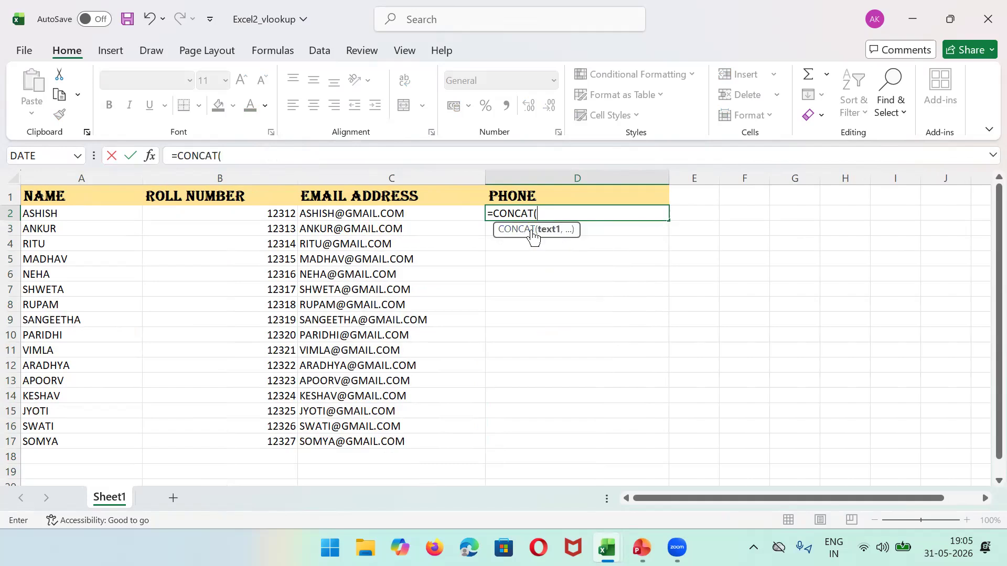
pyautogui.write('B1')
pyautogui.press('BackSpace')
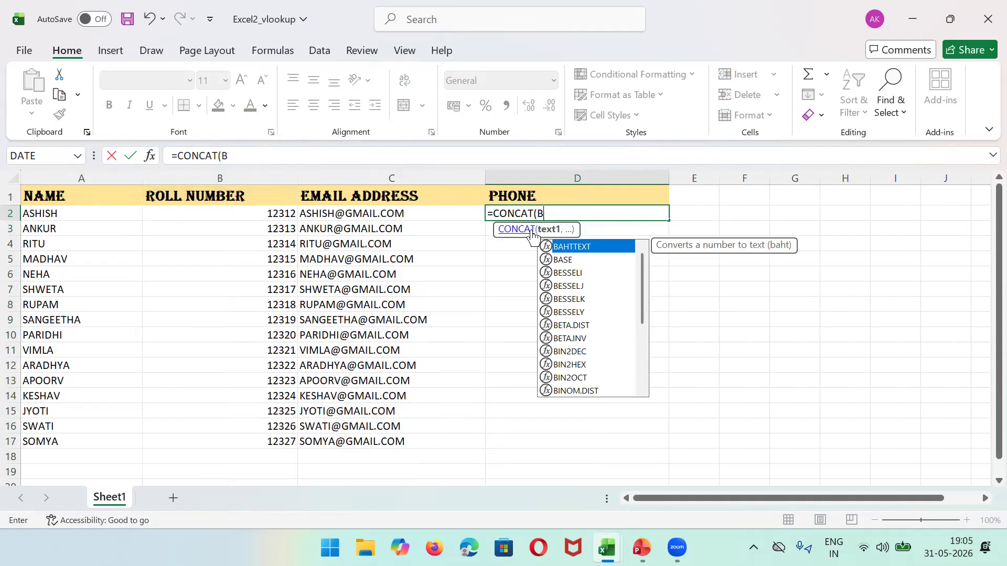
pyautogui.write('2,')
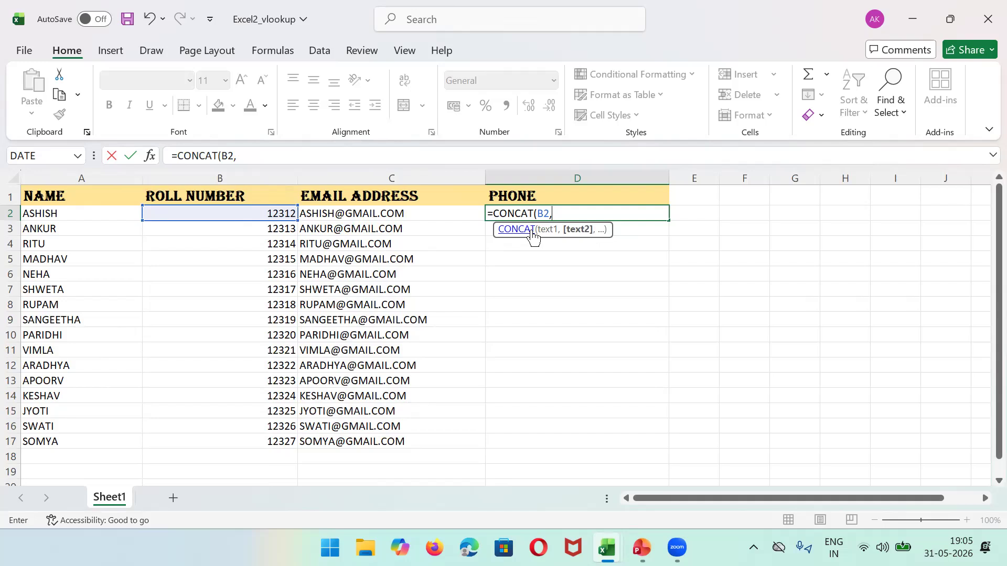
pyautogui.write('""')
pyautogui.press('Left')
# Step: Correct D2 to =CONCAT("9875",B2) and fill it down to D17
pyautogui.click(521, 218)
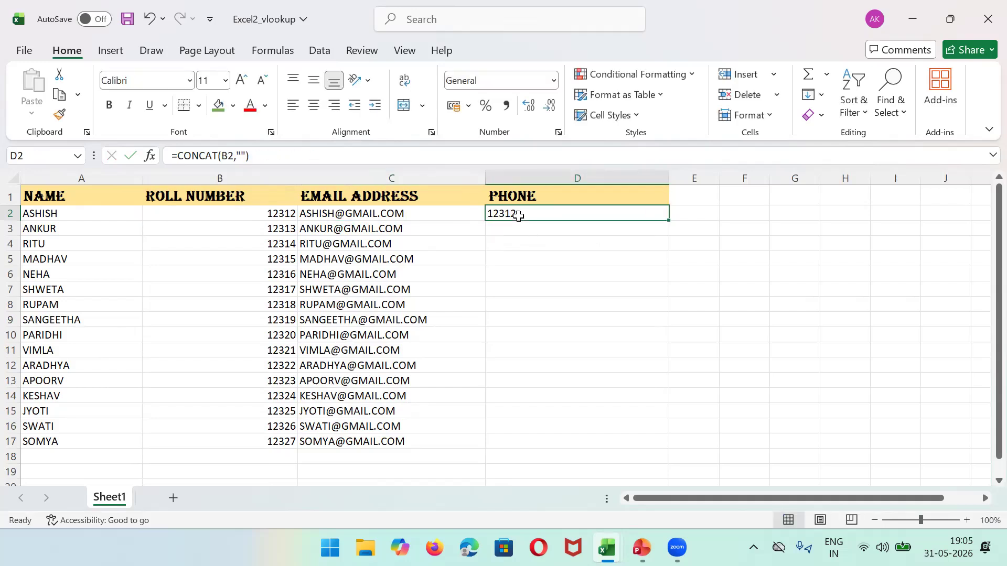
pyautogui.click(242, 156)
pyautogui.write('87779')
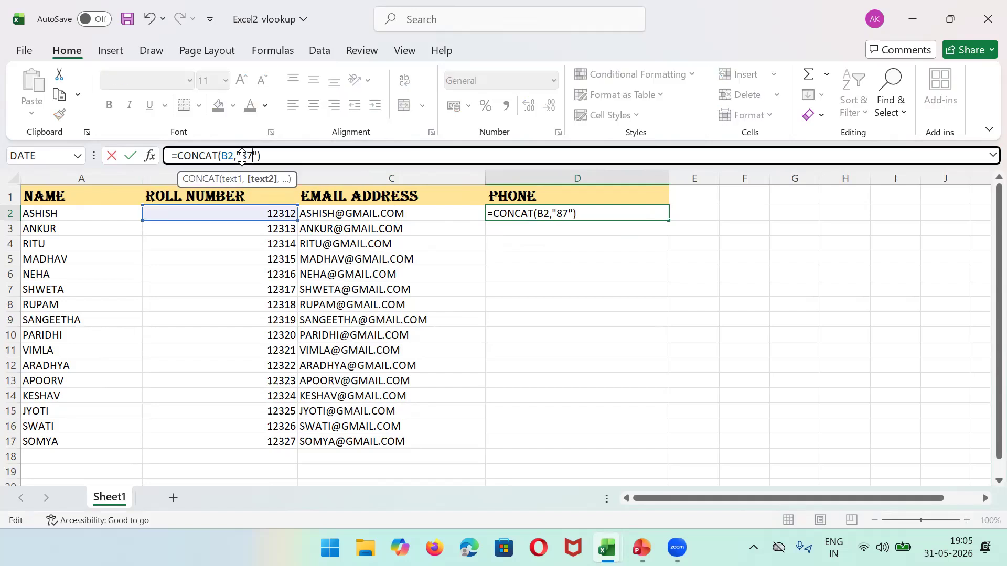
pyautogui.press('BackSpace')
pyautogui.press('BackSpace')
pyautogui.press('BackSpace')
pyautogui.press('BackSpace')
pyautogui.press('BackSpace')
pyautogui.press('BackSpace')
pyautogui.press('BackSpace')
pyautogui.press('BackSpace')
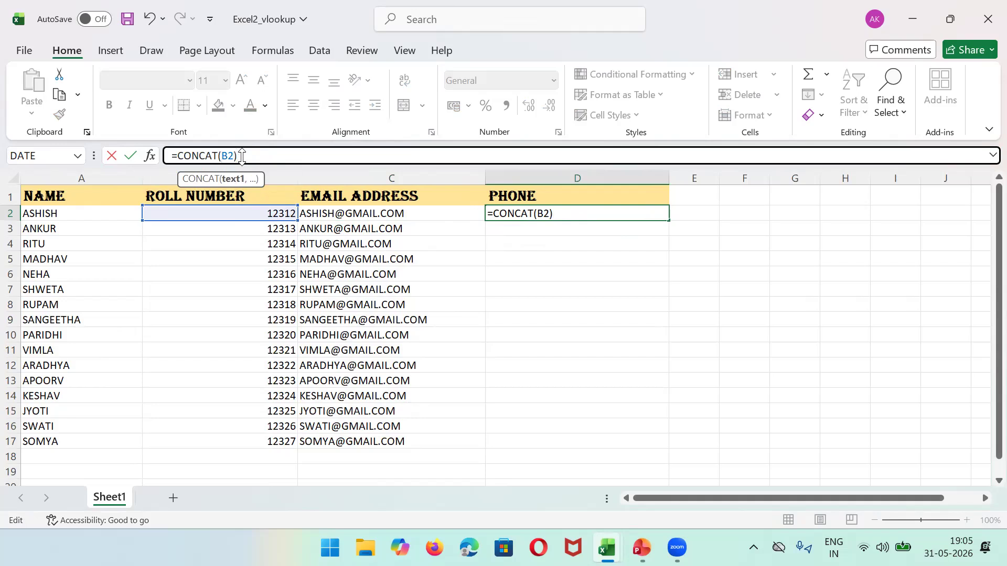
pyautogui.write("''")
pyautogui.press('BackSpace')
pyautogui.press('BackSpace')
pyautogui.write('""')
pyautogui.press('Left')
pyautogui.write('9875')
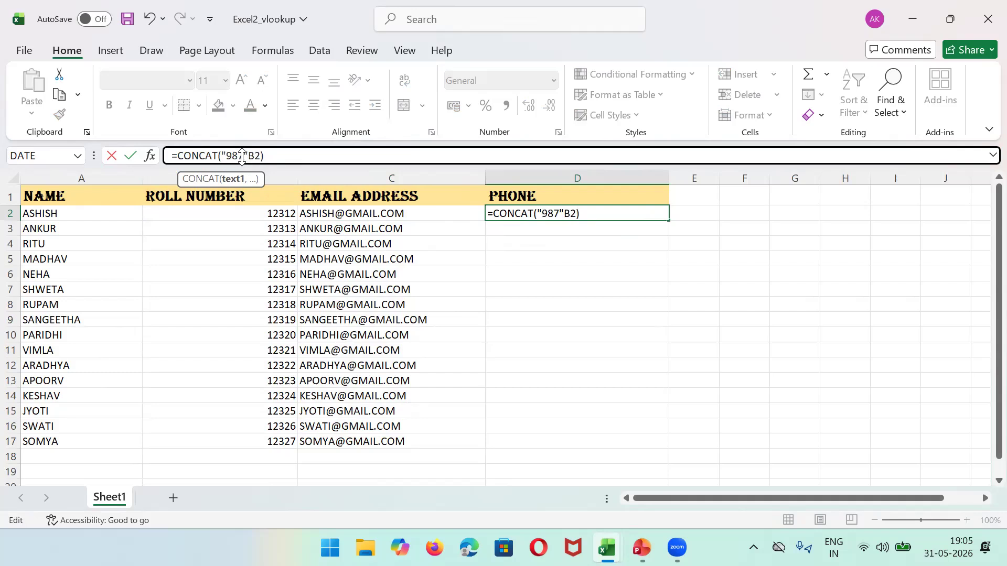
pyautogui.press('Right')
pyautogui.write(',')
pyautogui.press('Return')
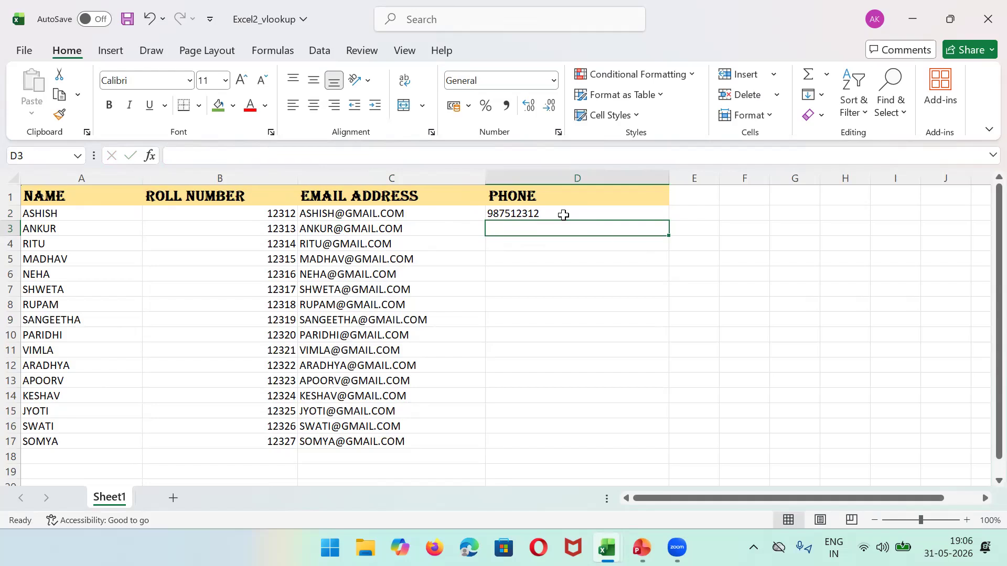
pyautogui.click(563, 215)
pyautogui.moveTo(670, 222); pyautogui.dragTo(672, 452)
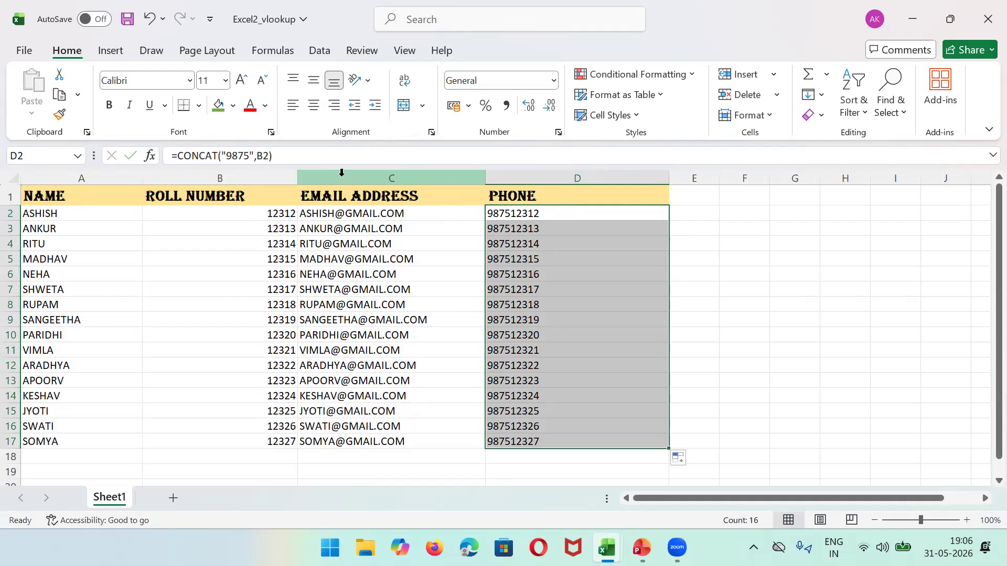
pyautogui.click(341, 173)
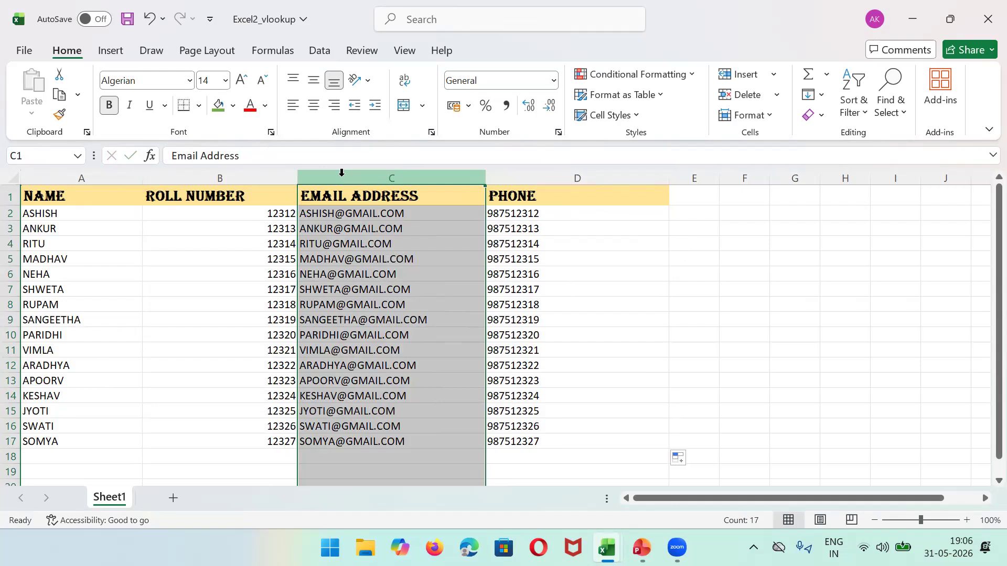
pyautogui.click(393, 212)
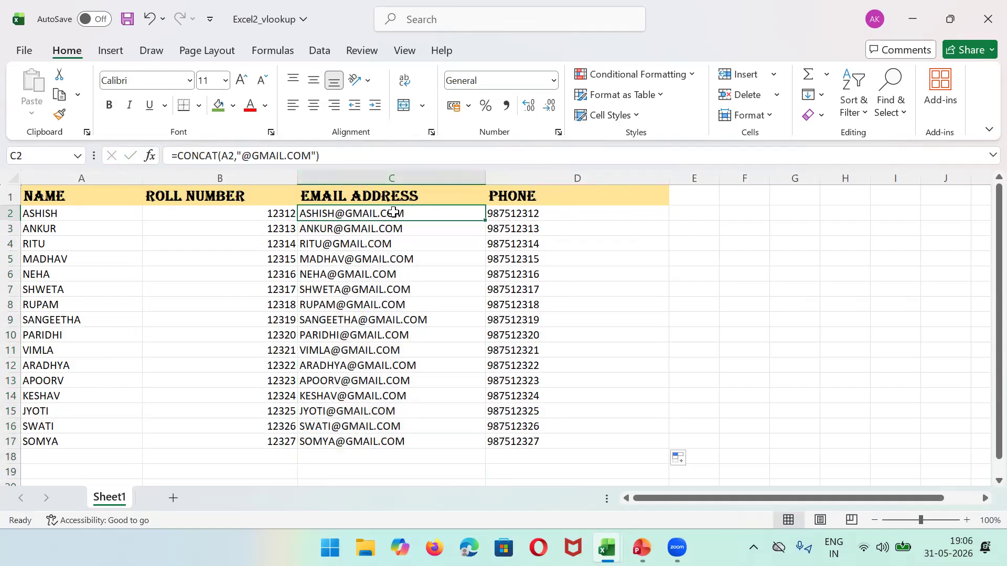
pyautogui.click(523, 215)
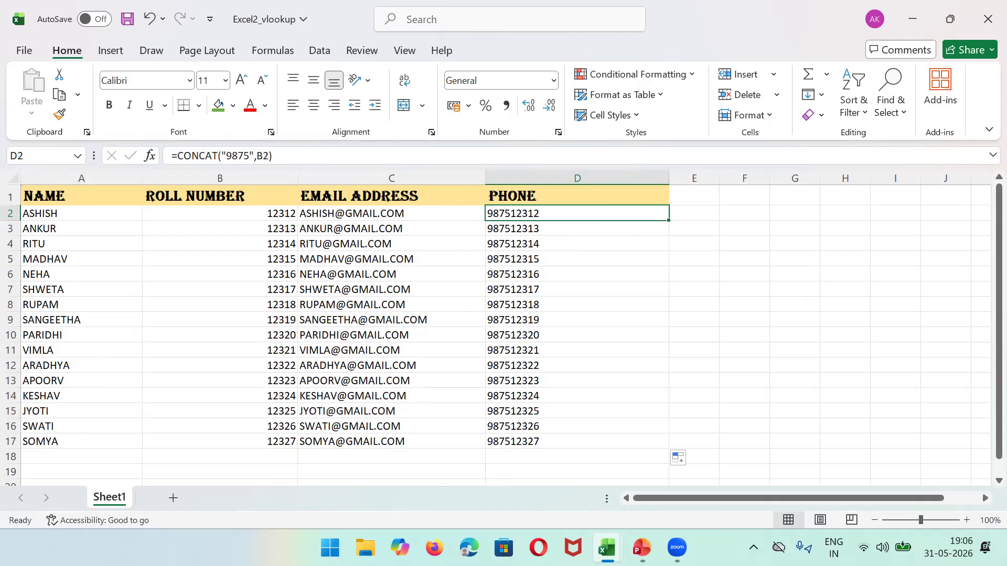
pyautogui.moveTo(607, 548)
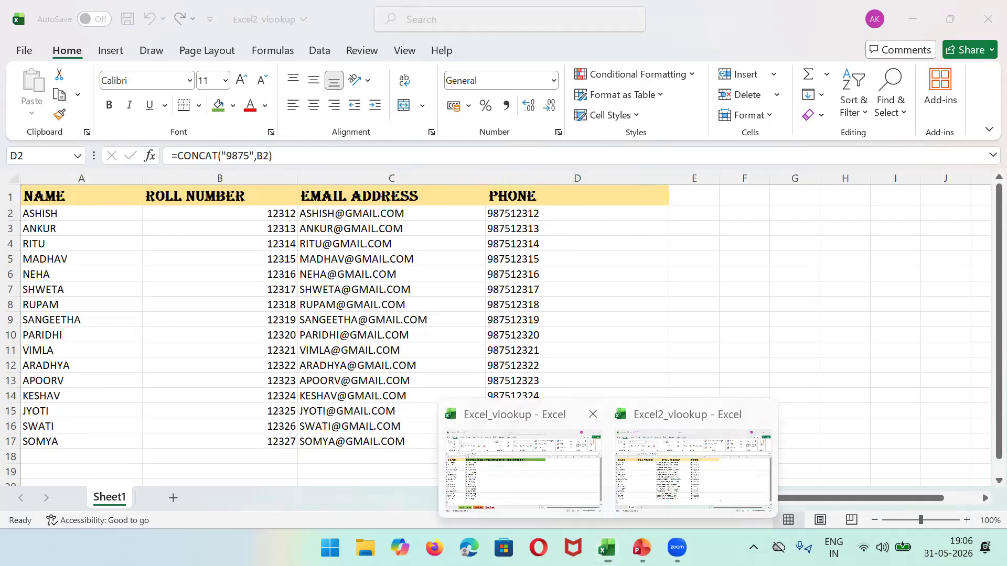
pyautogui.click(690, 475)
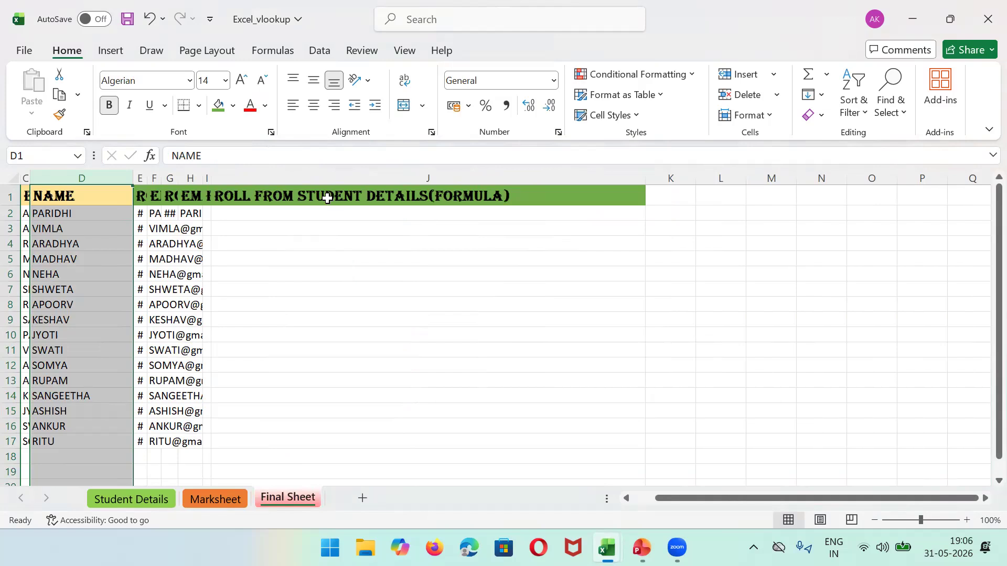
pyautogui.click(328, 199)
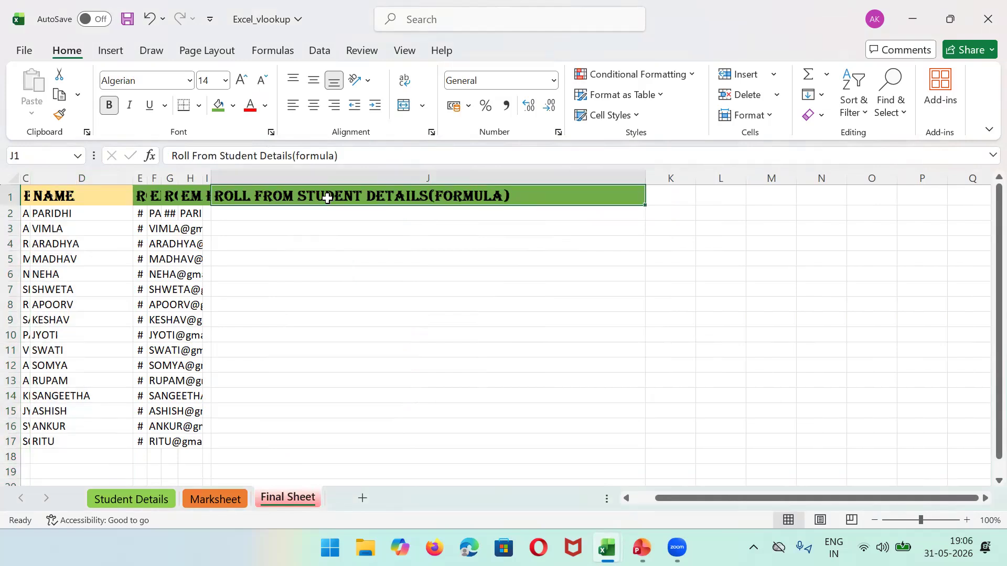
pyautogui.click(79, 178)
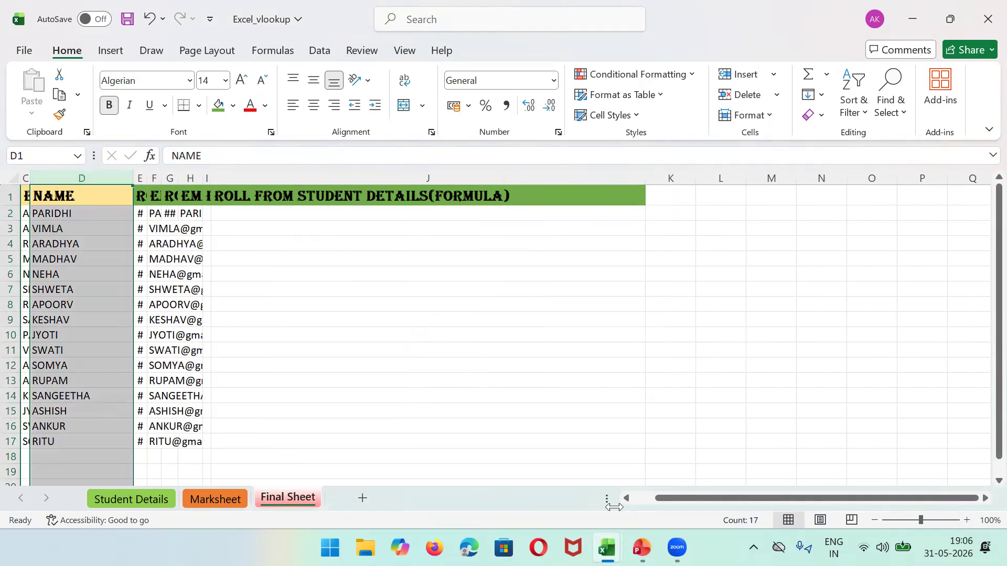
pyautogui.click(607, 548)
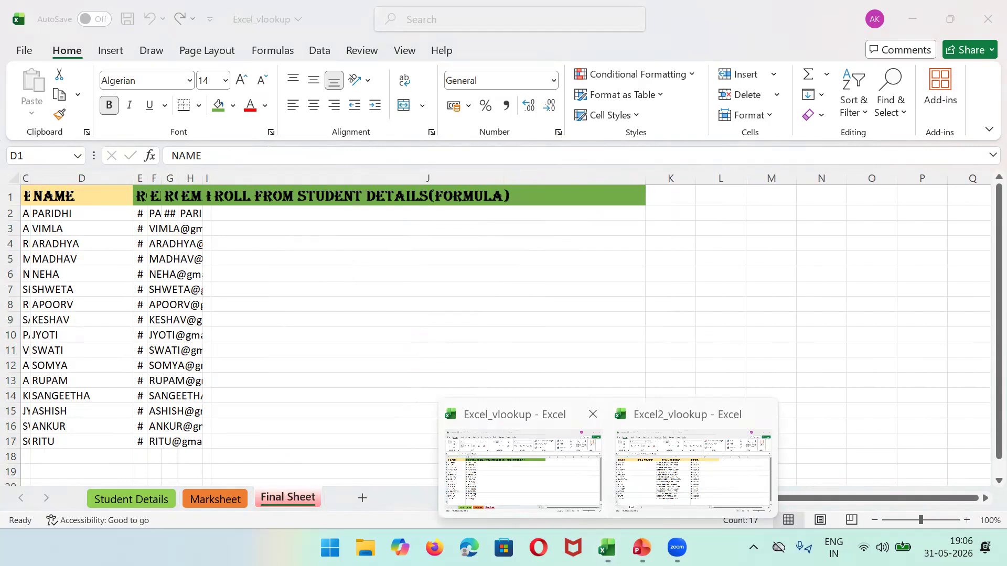
pyautogui.click(692, 469)
pyautogui.click(99, 178)
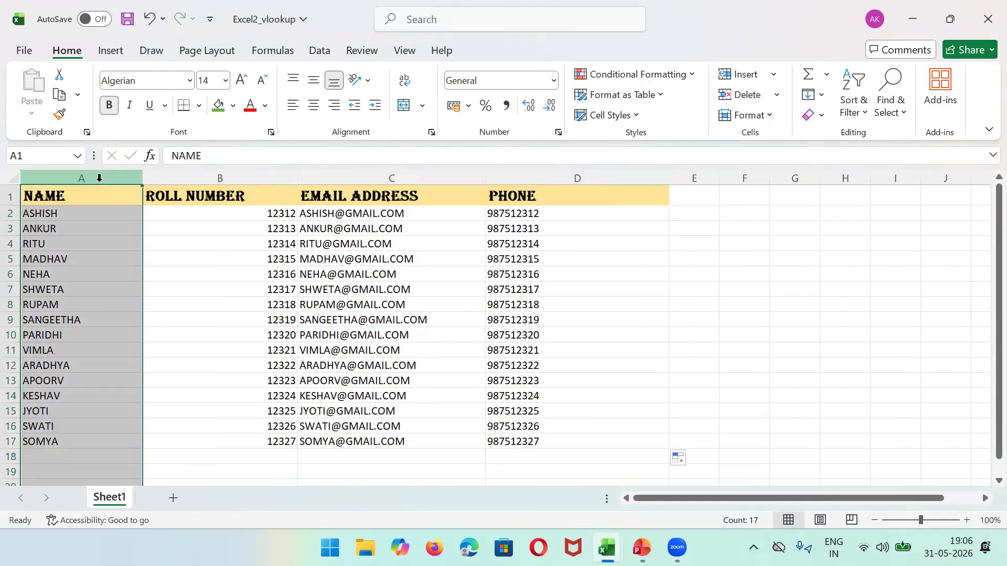
pyautogui.click(191, 177)
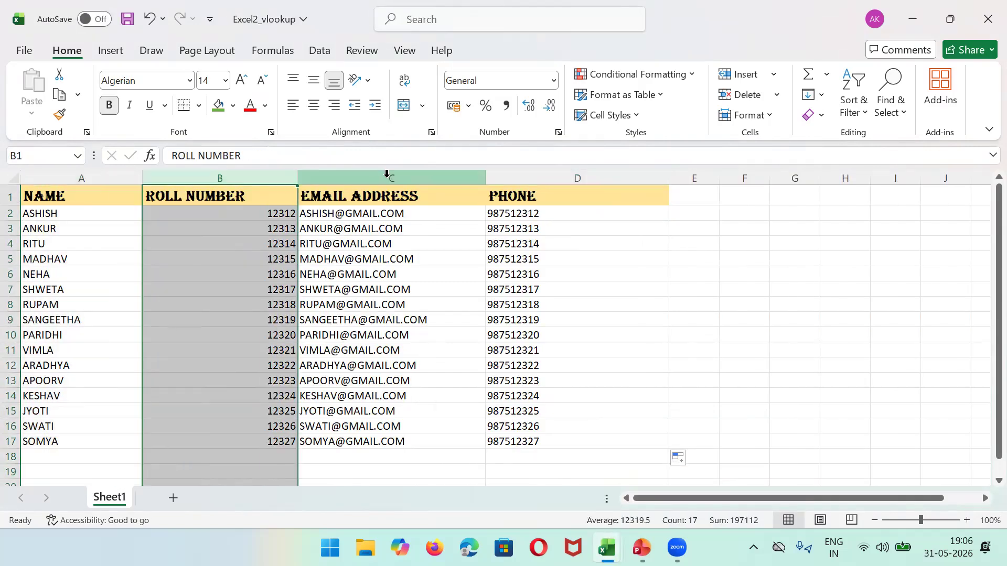
pyautogui.click(926, 24)
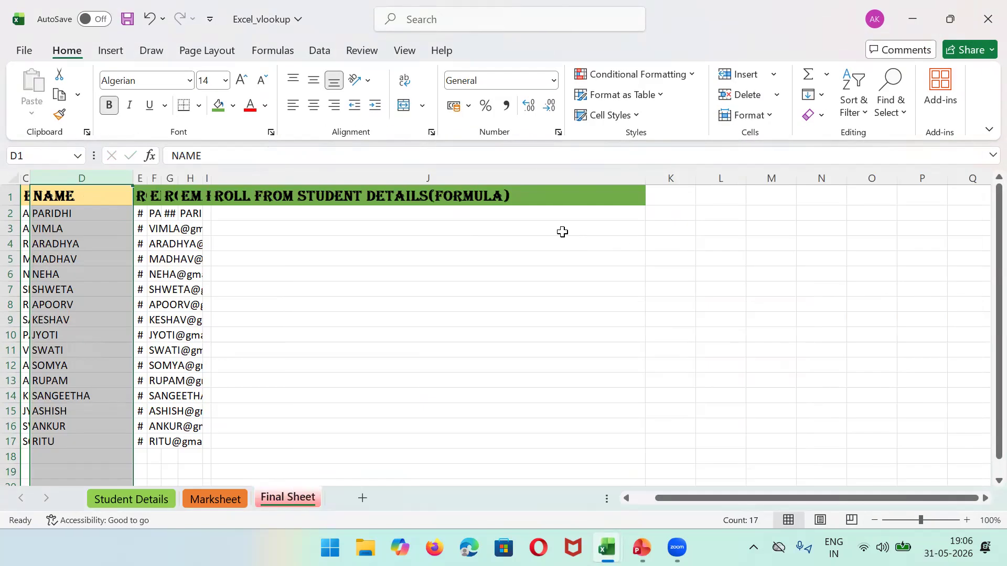
# Step: Enter =VLOOKUP(D2, [Excel2_vlookup.xlsx]Sheet1!$A$1:$D$17) in J2, which Excel flags as too few arguments
pyautogui.click(242, 215)
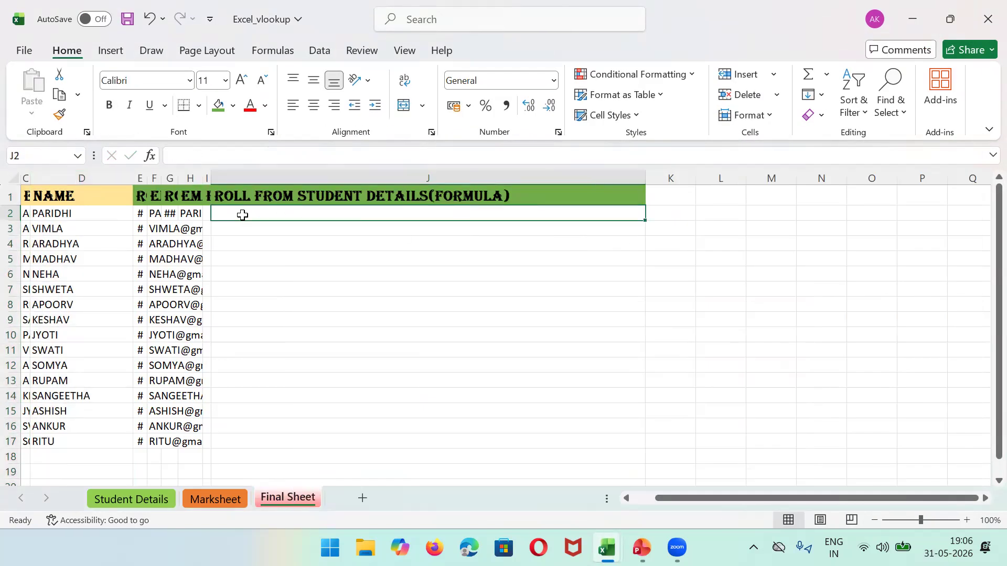
pyautogui.write('=')
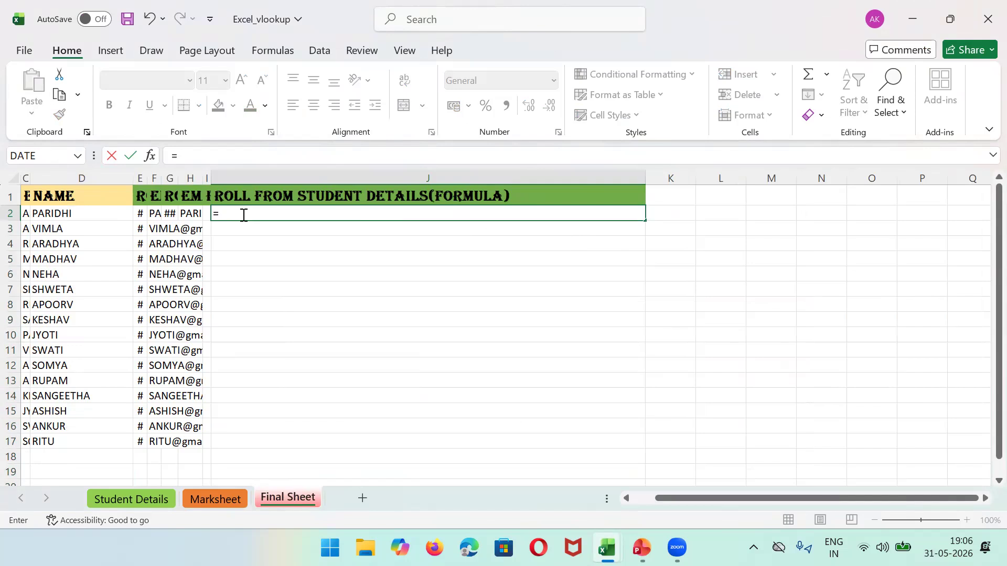
pyautogui.write('-VLOOKUP')
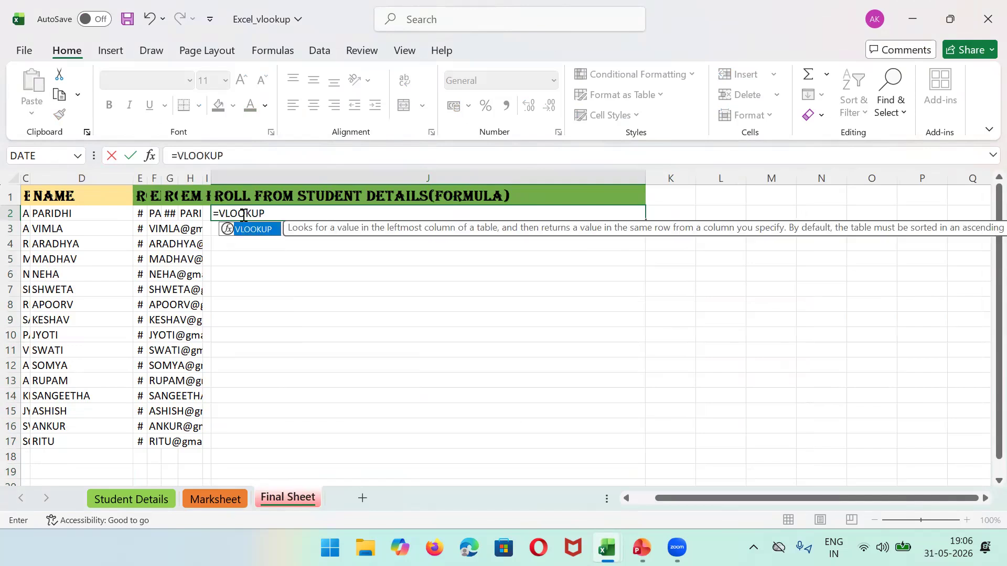
pyautogui.write('(')
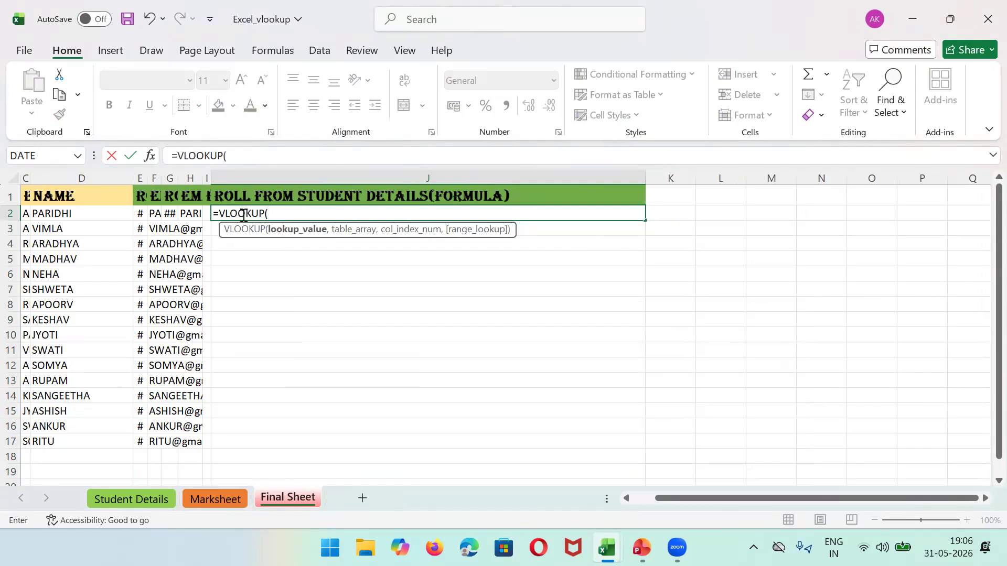
pyautogui.write('D2')
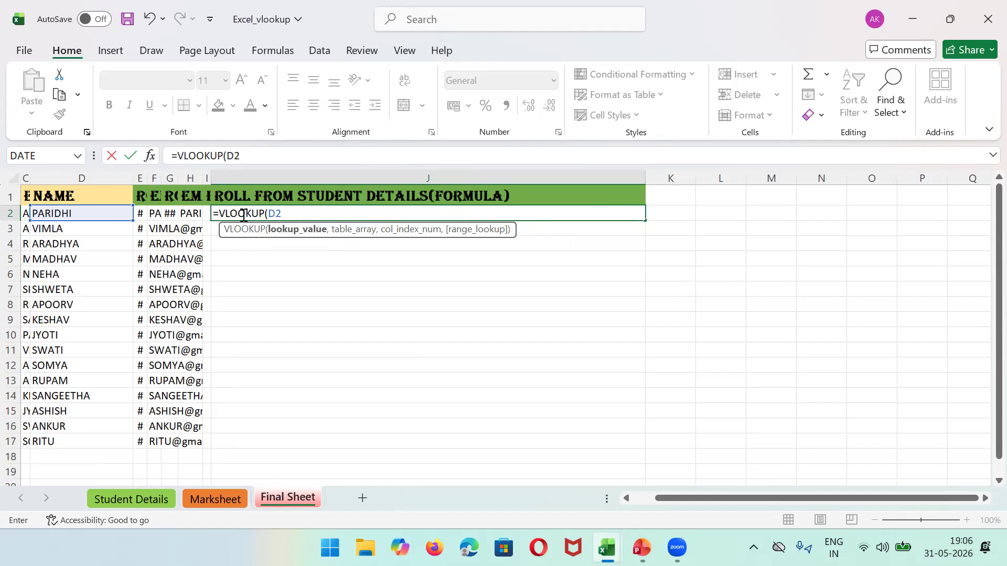
pyautogui.write(',')
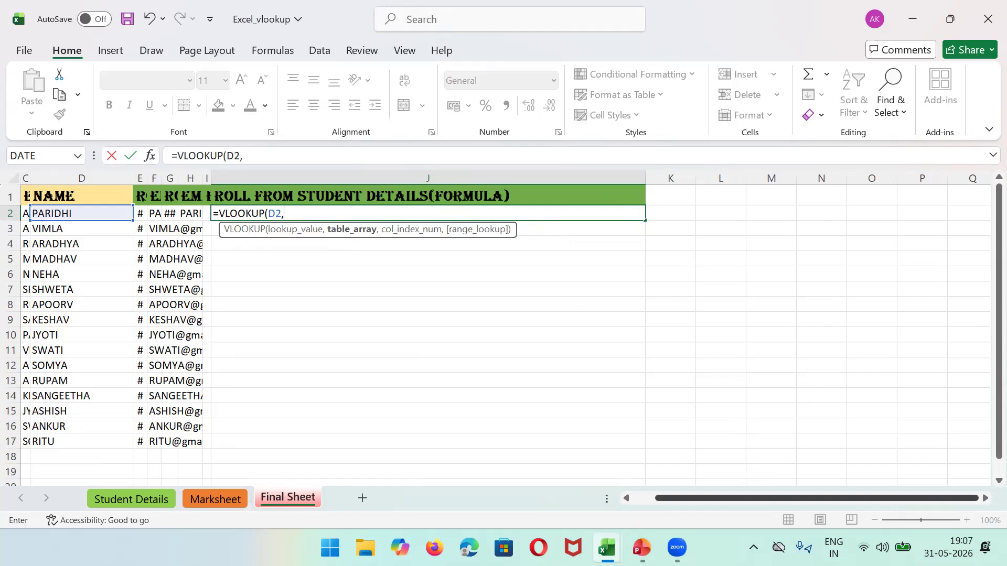
pyautogui.moveTo(607, 548)
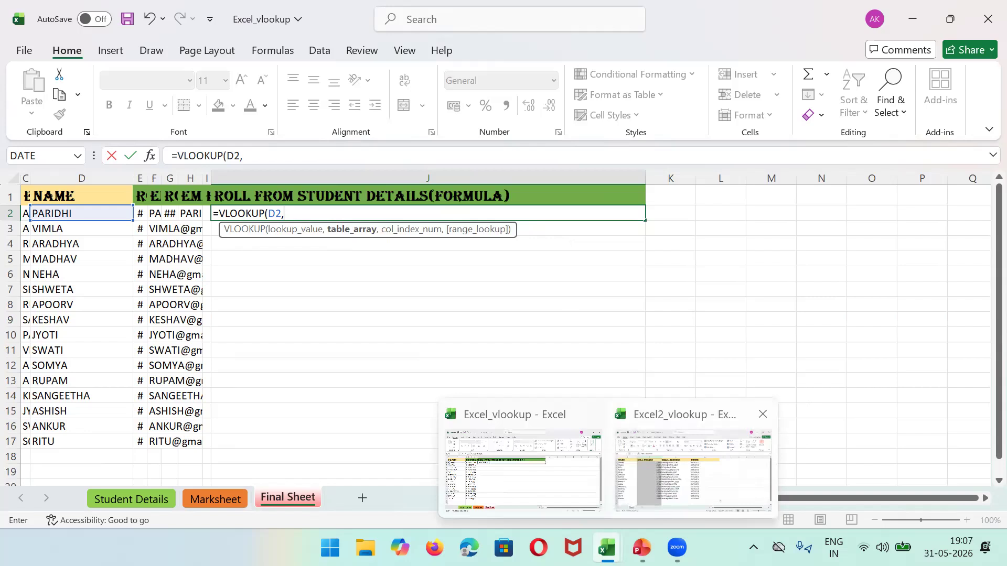
pyautogui.click(705, 485)
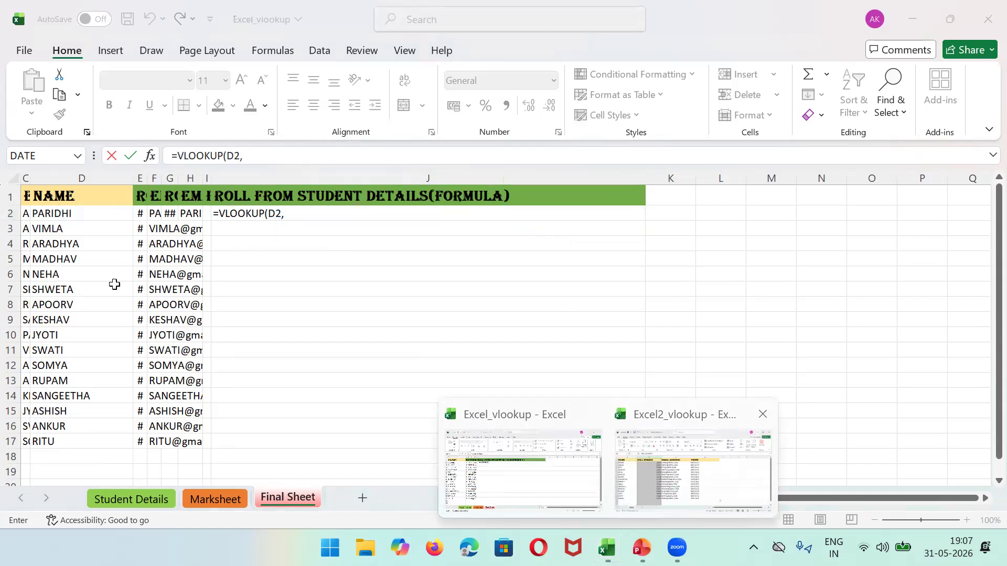
pyautogui.click(45, 195)
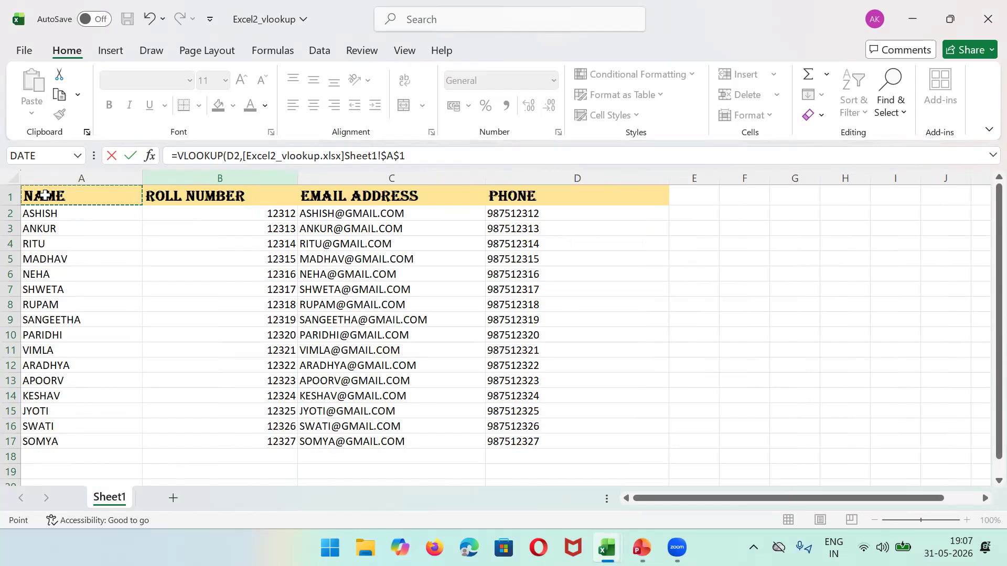
pyautogui.keyDown('shift'); pyautogui.click(633, 446); pyautogui.keyUp('shift')
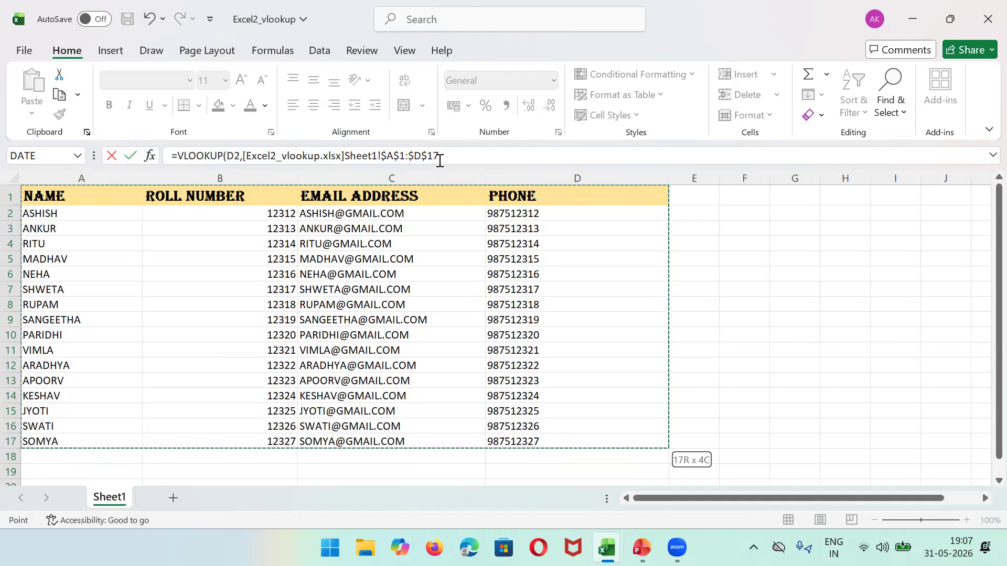
pyautogui.click(457, 158)
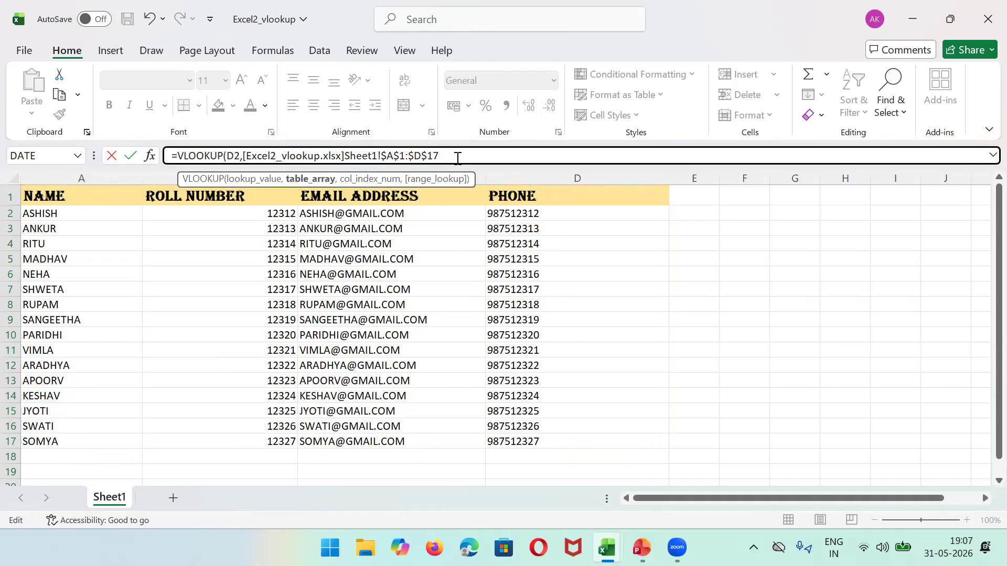
pyautogui.write(')')
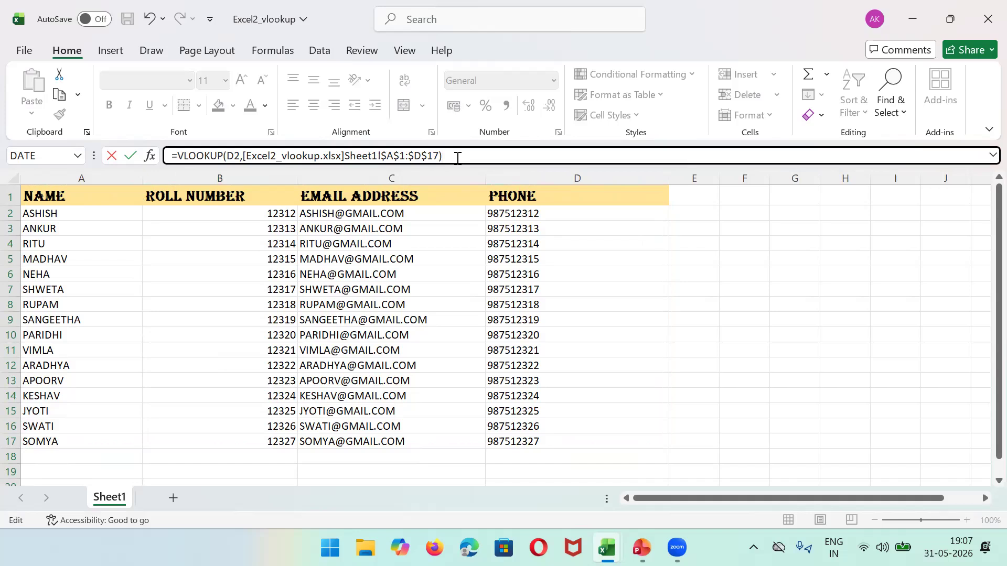
pyautogui.press('Return')
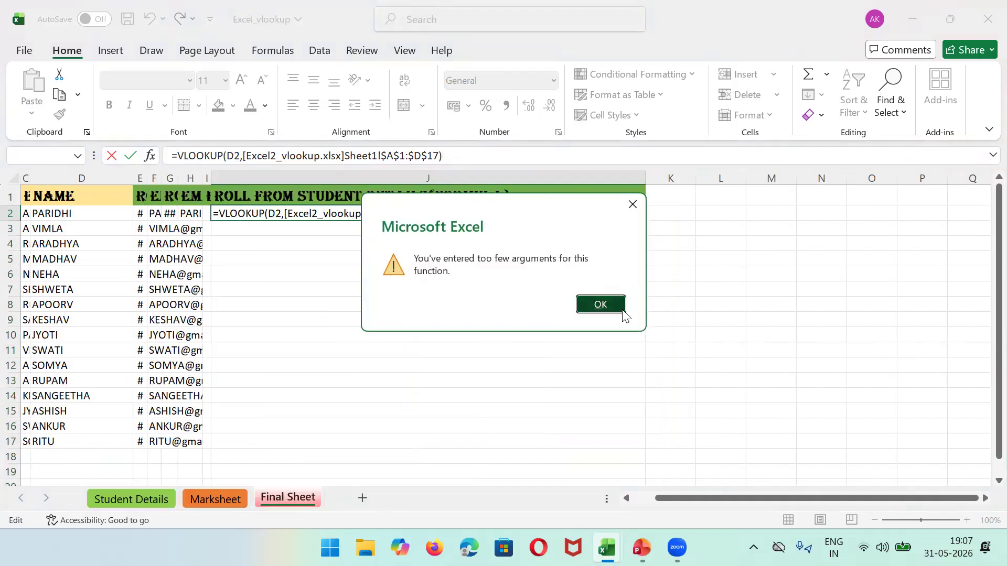
# Step: Add column index 2 and FALSE to J2's VLOOKUP so it returns roll number 12320
pyautogui.click(618, 306)
pyautogui.press('Return')
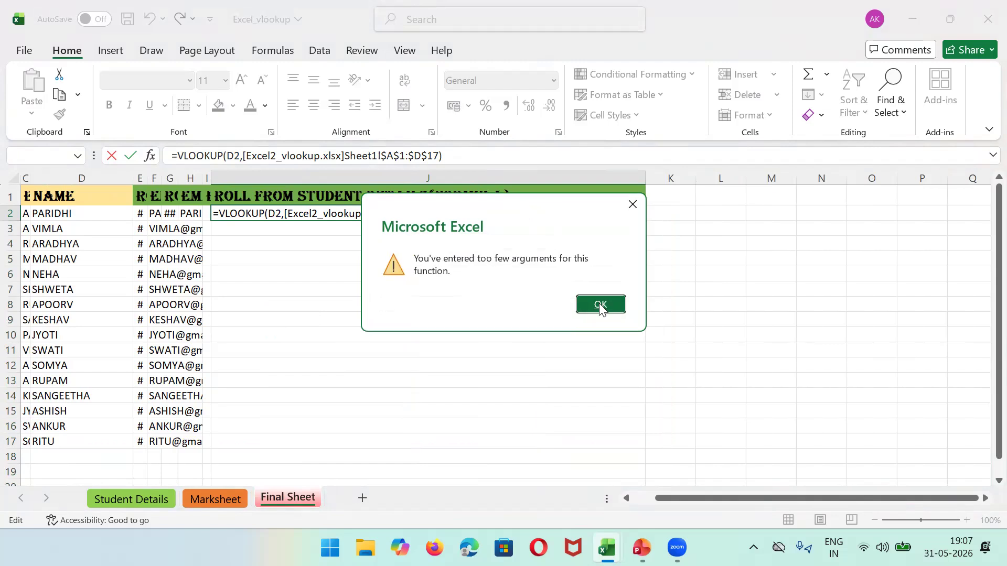
pyautogui.click(600, 307)
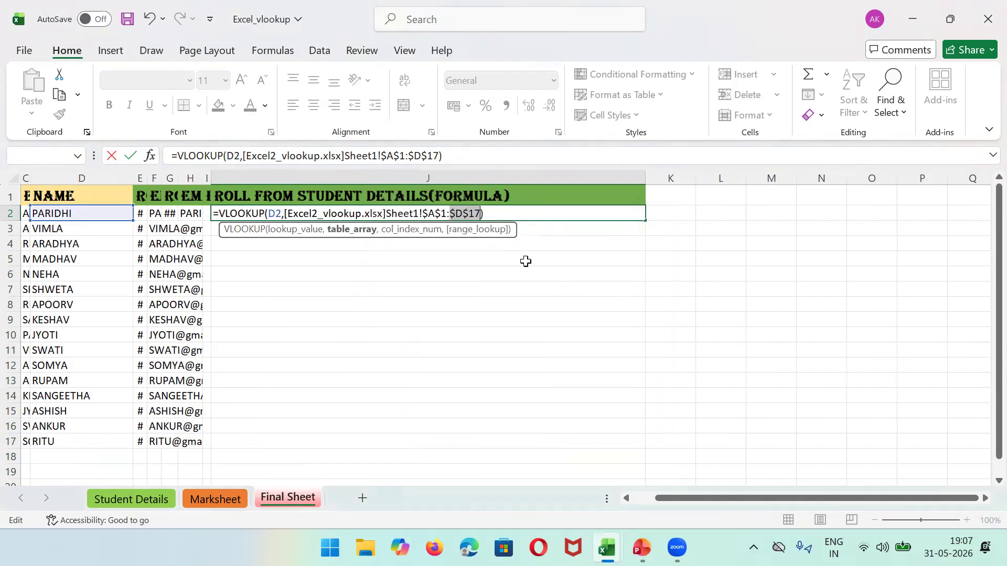
pyautogui.click(436, 157)
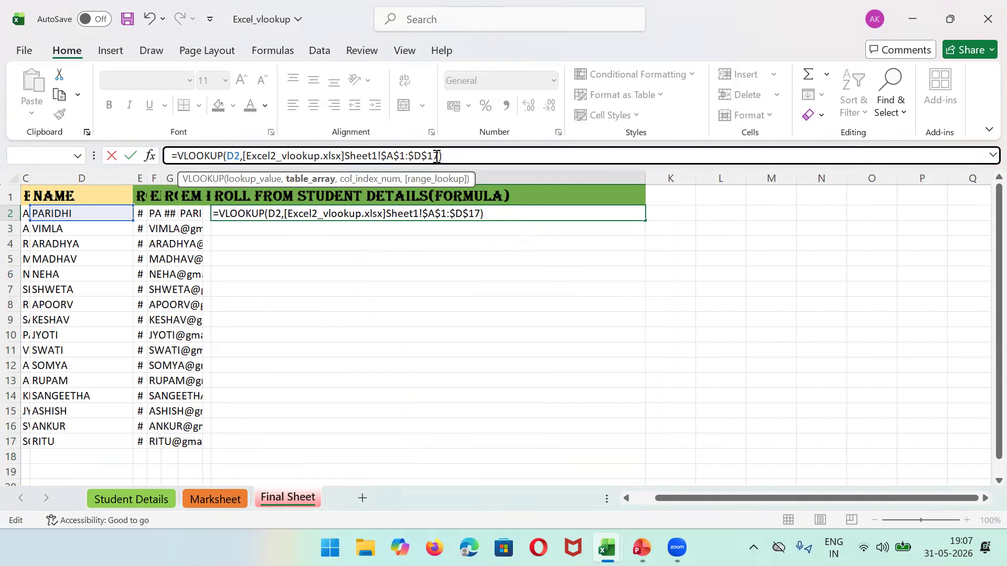
pyautogui.write(',')
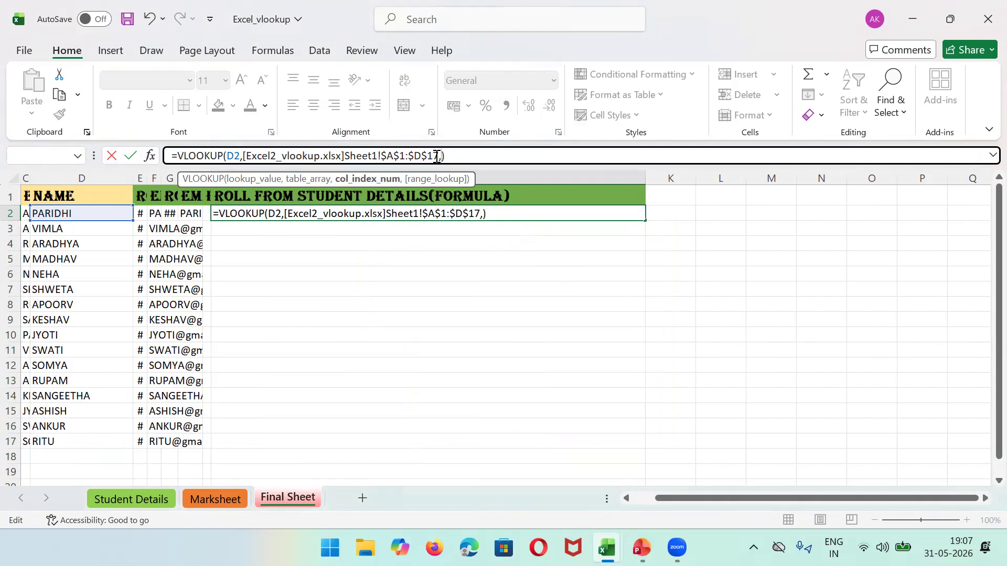
pyautogui.write('2')
pyautogui.write(',')
pyautogui.write('FALSE')
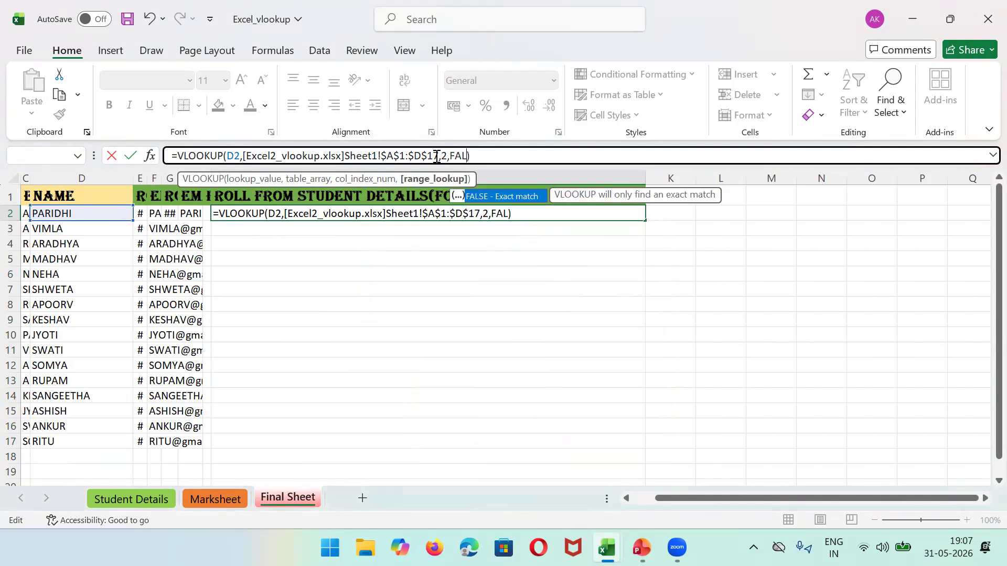
pyautogui.write(')')
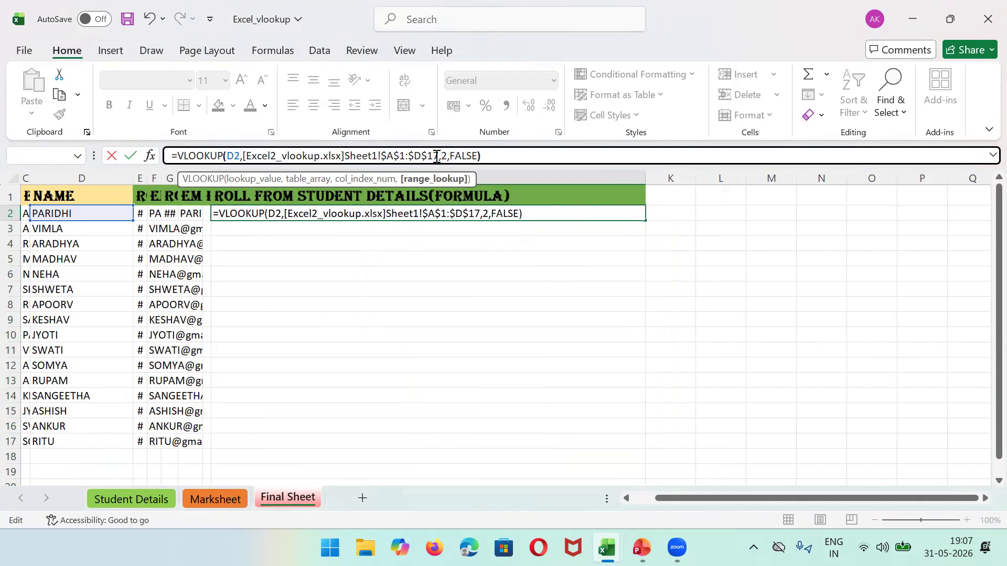
pyautogui.press('Return')
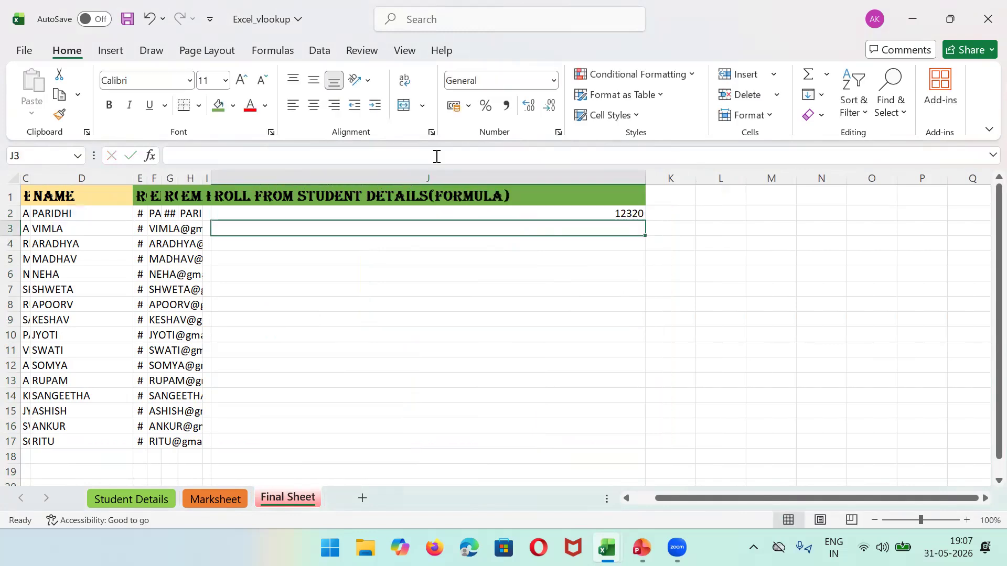
# Step: Change J2's lookup range from $A$1:$D$17 to whole columns Sheet1!A:D
pyautogui.click(605, 211)
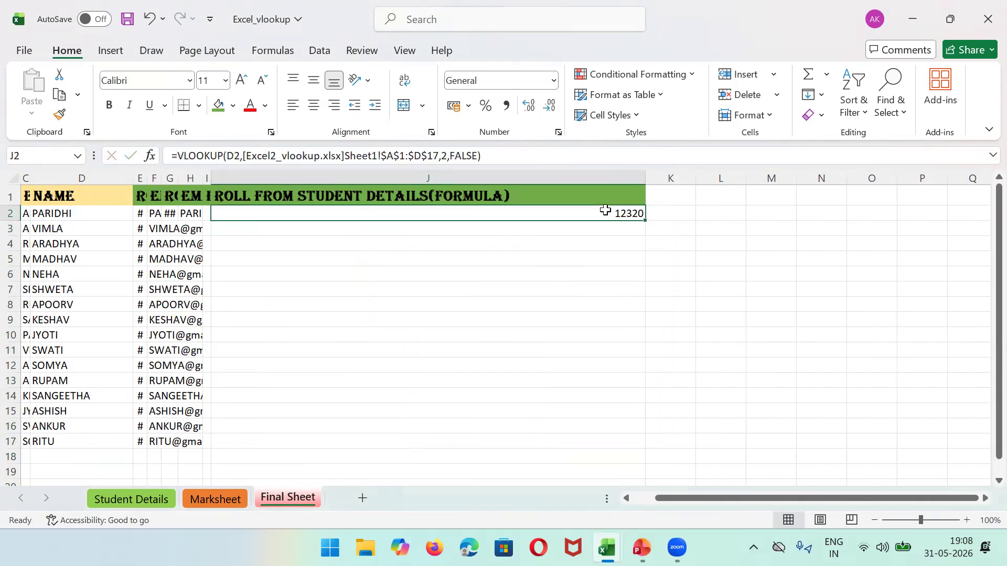
pyautogui.click(381, 154)
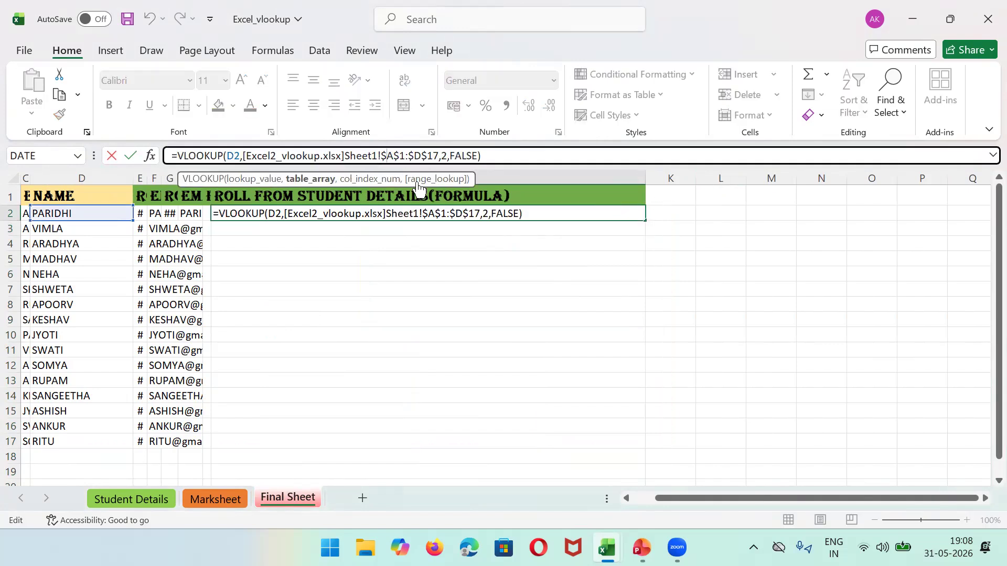
pyautogui.press('BackSpace')
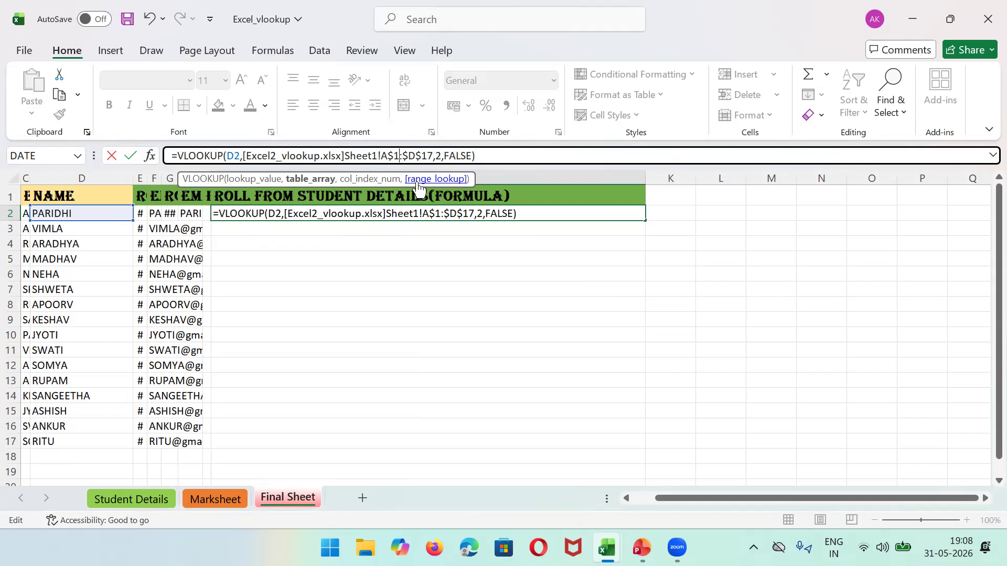
pyautogui.press('BackSpace')
pyautogui.press('BackSpace')
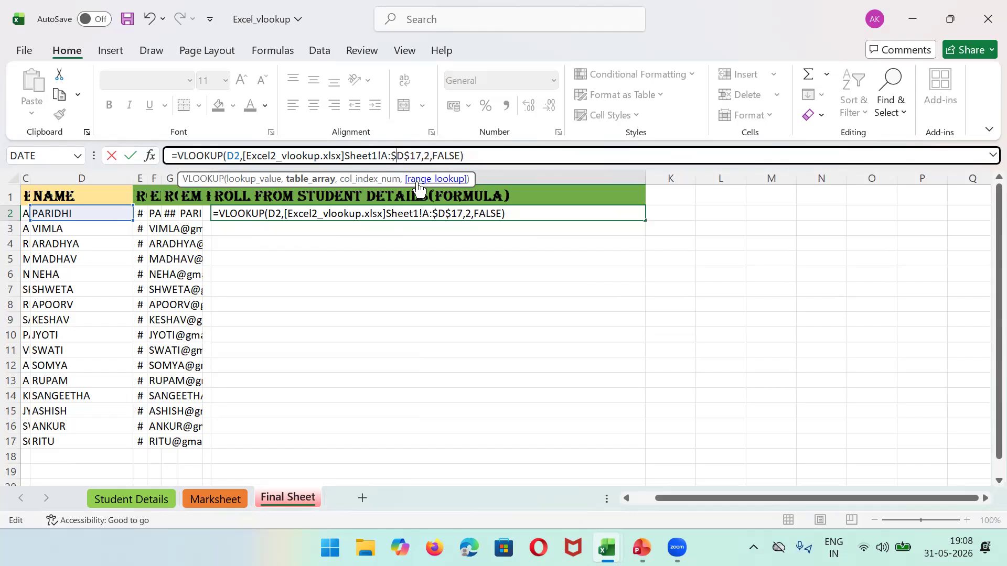
pyautogui.press('BackSpace')
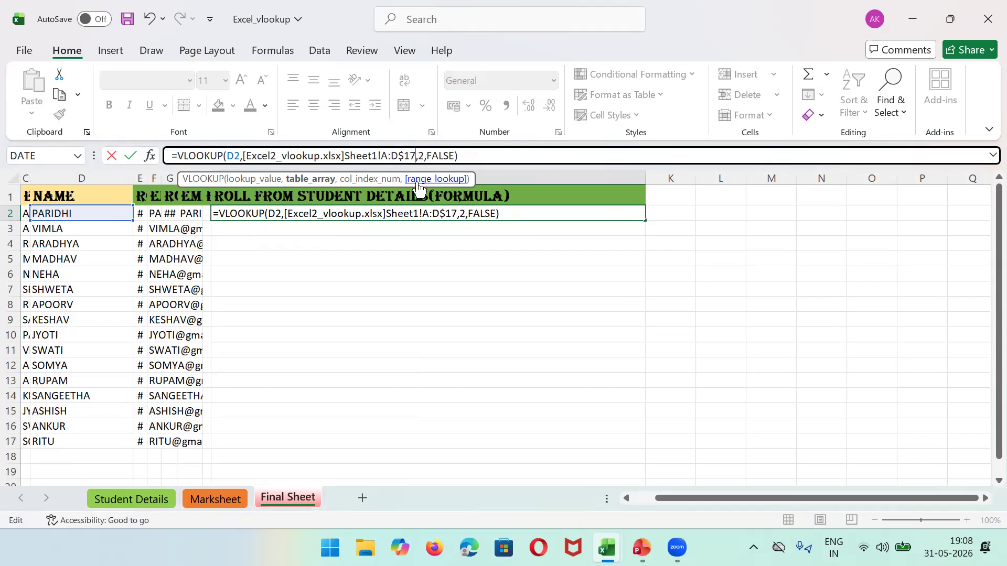
pyautogui.press('BackSpace')
pyautogui.press('BackSpace')
pyautogui.press('BackSpace')
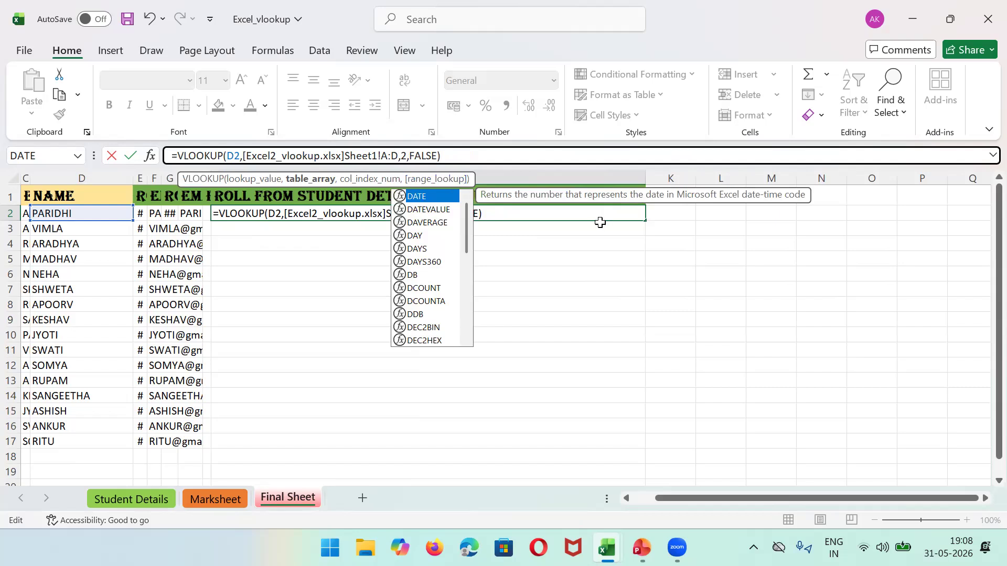
pyautogui.press('Return')
# Step: Fill the J2 lookup down to J17 and check the copied formula in J6
pyautogui.click(583, 212)
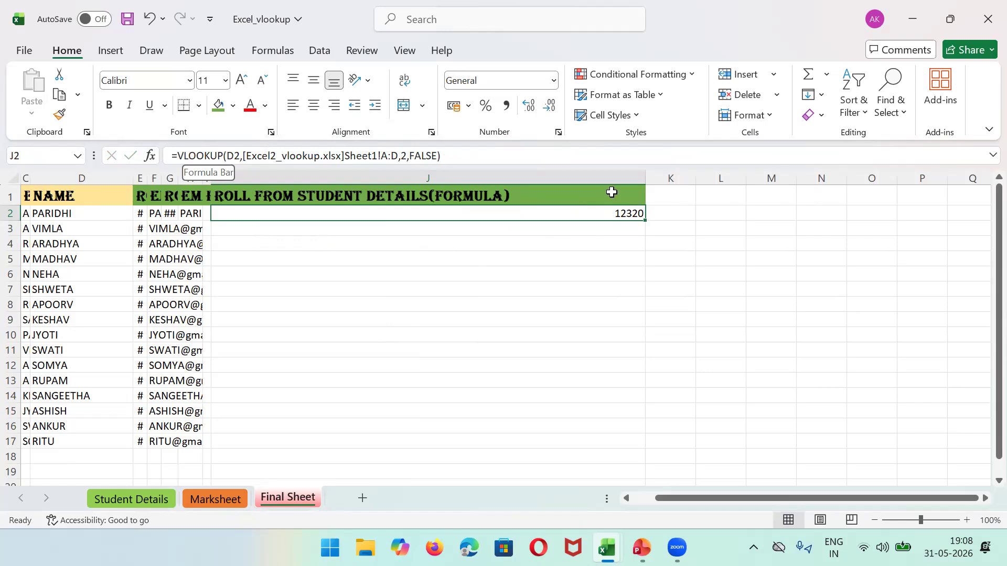
pyautogui.moveTo(646, 221); pyautogui.dragTo(645, 455)
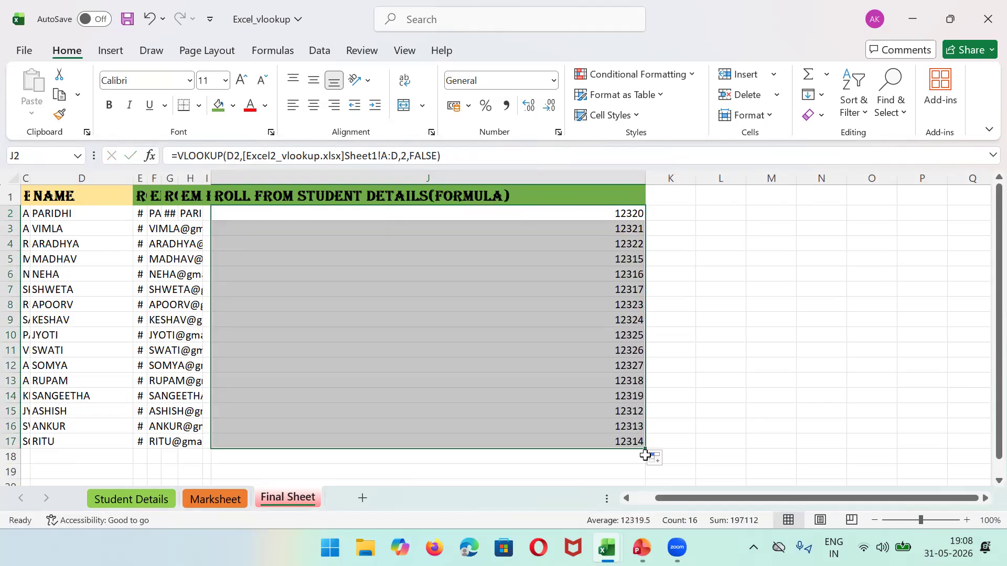
pyautogui.click(414, 269)
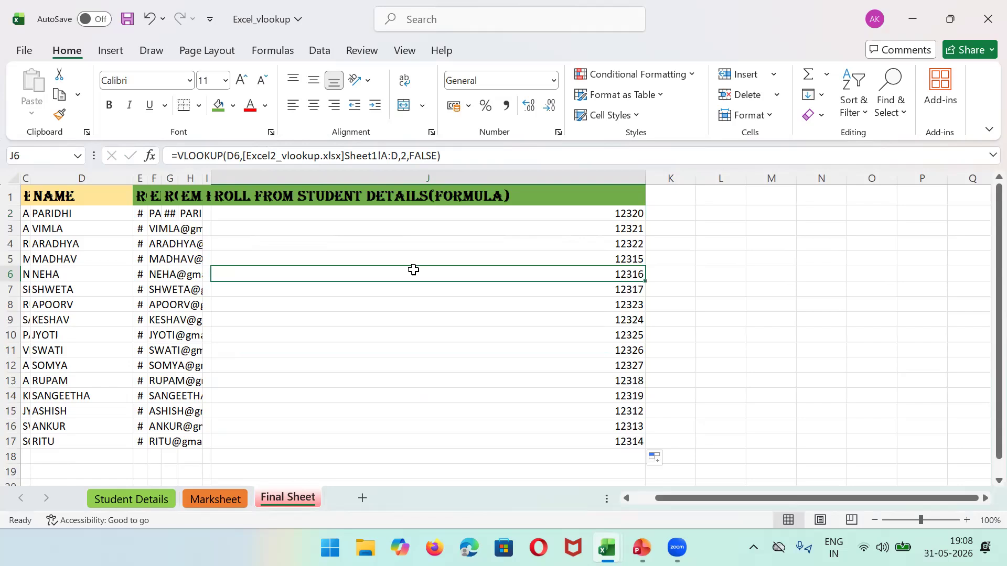
pyautogui.press('Right')
pyautogui.press('Right')
pyautogui.press('Right')
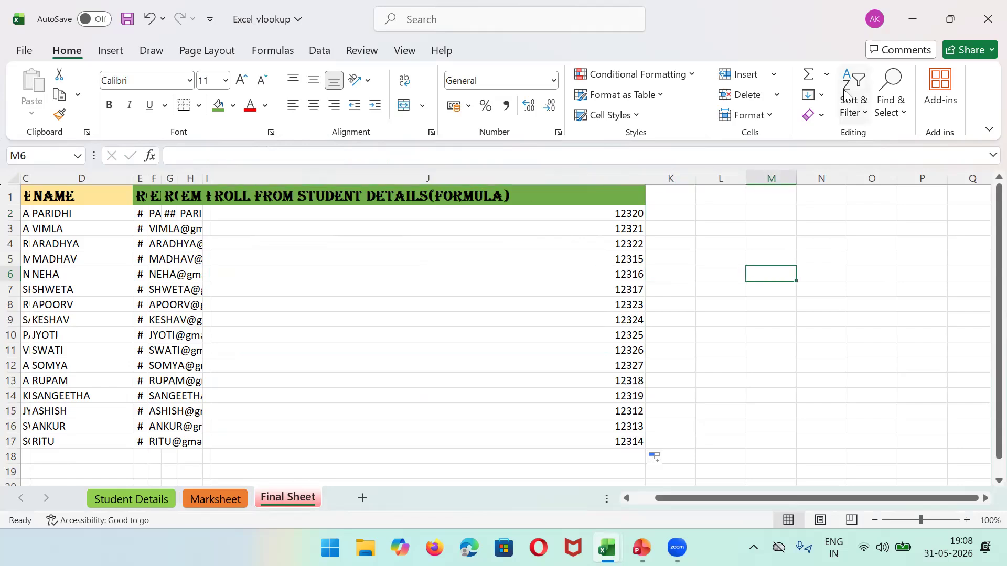
# Step: Narrow column J, add an 'Email' header in K1, and give it J1's header formatting
pyautogui.moveTo(645, 178); pyautogui.dragTo(737, 181)
pyautogui.click(556, 193)
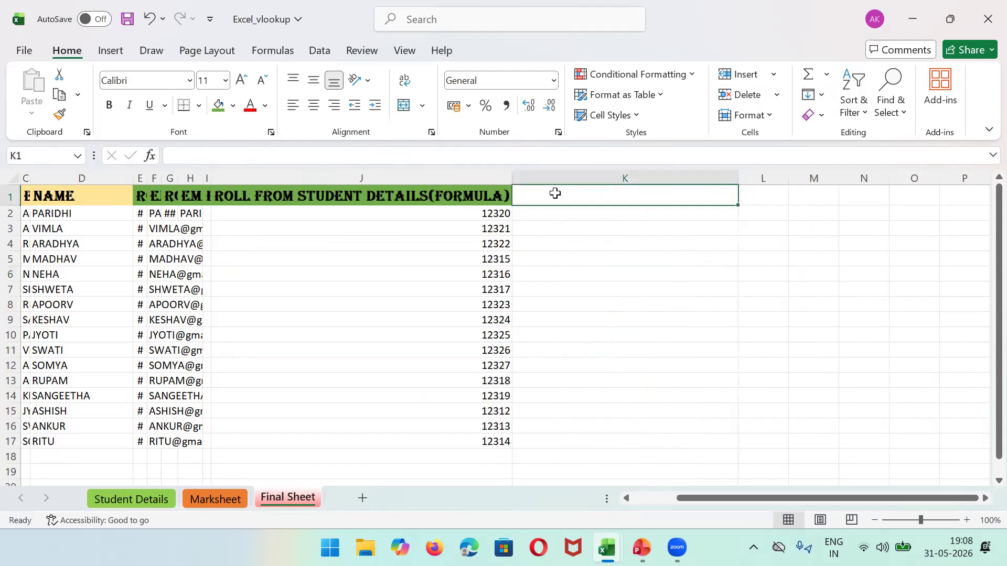
pyautogui.write('eMAI')
pyautogui.press('BackSpace')
pyautogui.press('BackSpace')
pyautogui.press('BackSpace')
pyautogui.press('BackSpace')
pyautogui.write('Emai')
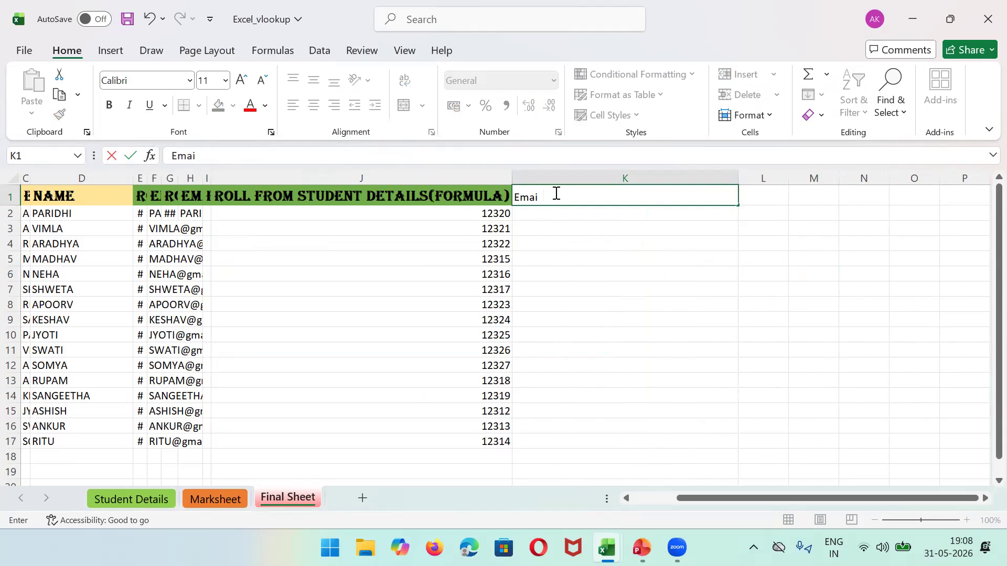
pyautogui.write(';lil;')
pyautogui.press('BackSpace')
pyautogui.click(406, 198)
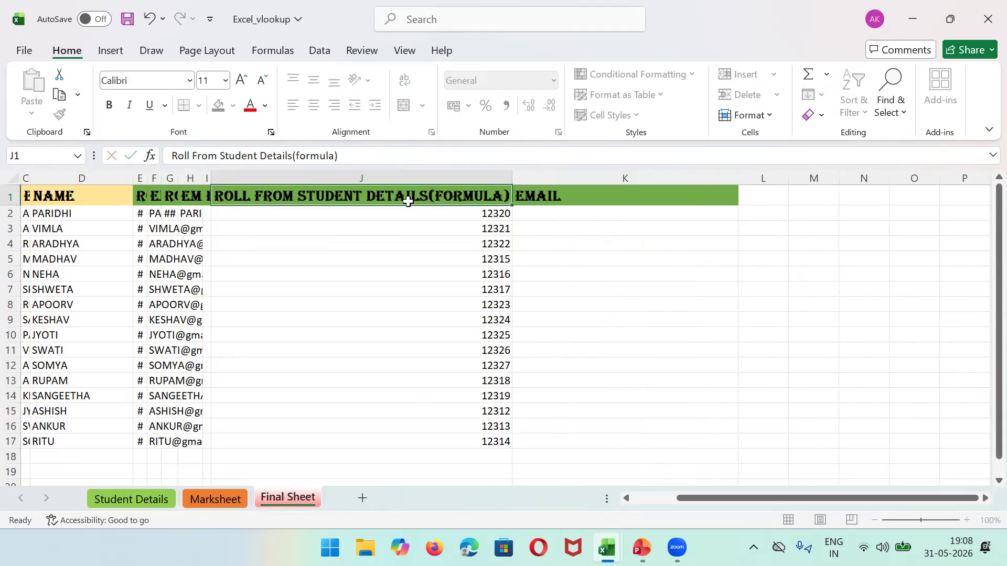
pyautogui.click(59, 115)
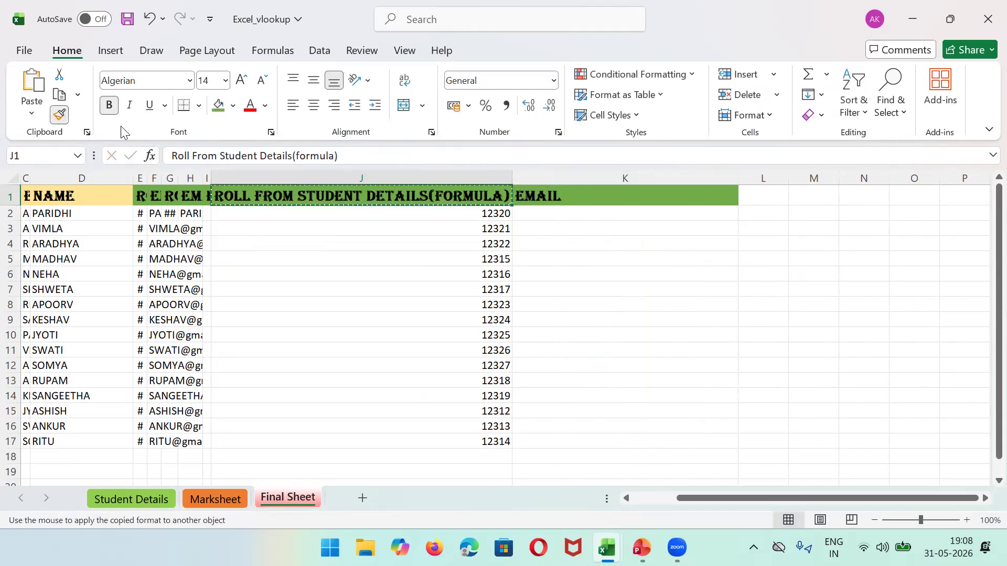
pyautogui.click(583, 196)
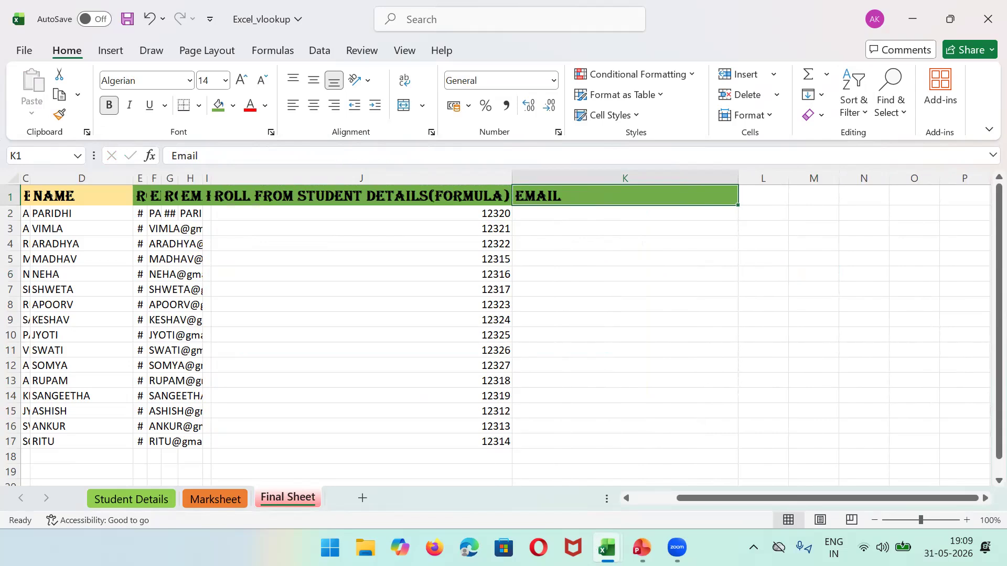
pyautogui.click(692, 474)
# Step: Rename the new blank sheet to Marks
pyautogui.doubleClick(179, 501)
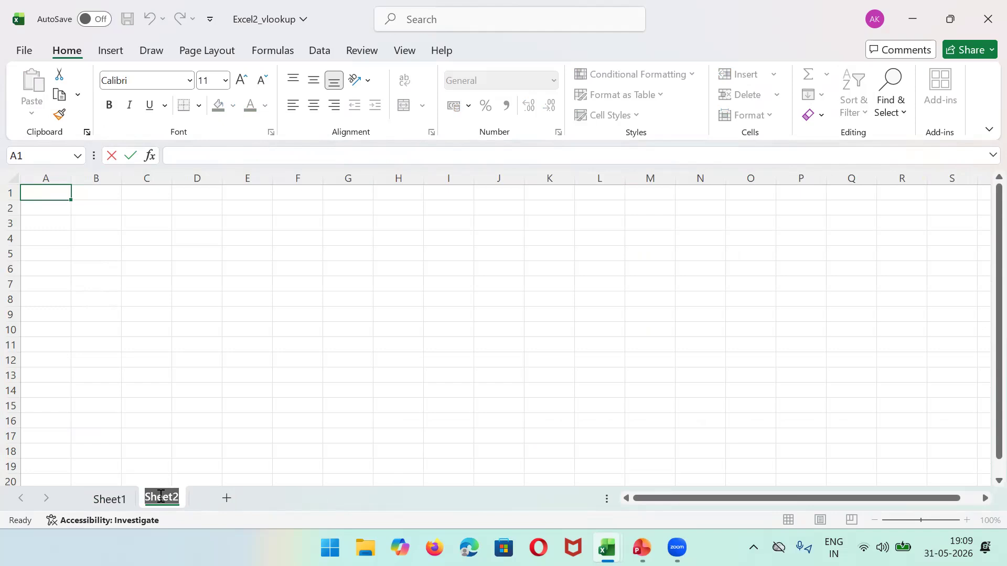
pyautogui.write('March')
pyautogui.press('BackSpace')
pyautogui.press('BackSpace')
pyautogui.write('ks')
# Step: Copy the A1:C17 student block from Sheet1 and paste it at A1 of Marks
pyautogui.click(109, 499)
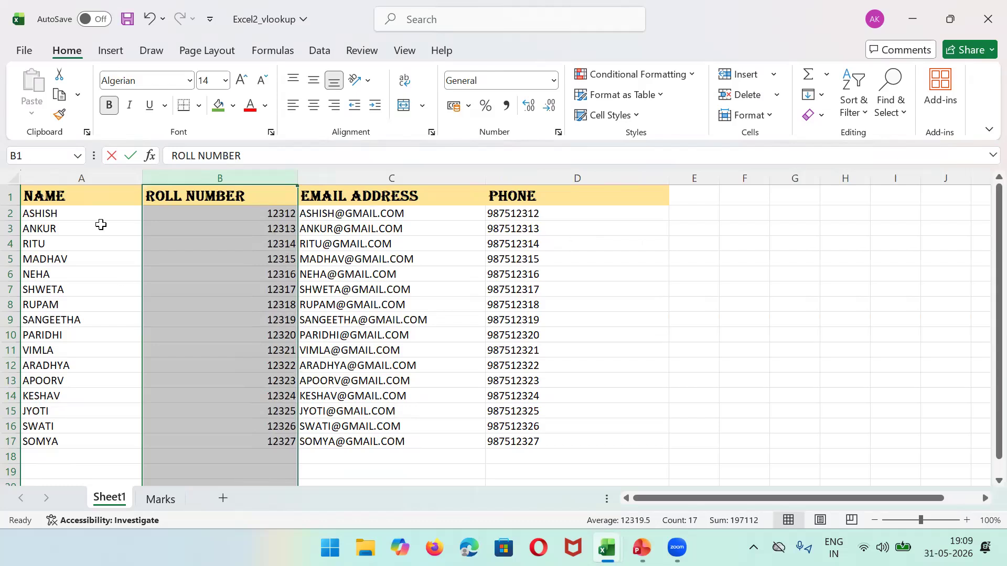
pyautogui.click(78, 200)
pyautogui.hotkey('shift', 'Down')
pyautogui.hotkey('shift', 'Down')
pyautogui.hotkey('shift', 'Down')
pyautogui.hotkey('shift', 'Down')
pyautogui.hotkey('shift', 'Down')
pyautogui.hotkey('shift', 'Down')
pyautogui.hotkey('shift', 'Down')
pyautogui.hotkey('shift', 'Down')
pyautogui.hotkey('shift', 'Down')
pyautogui.hotkey('shift', 'Down')
pyautogui.hotkey('shift', 'Down')
pyautogui.hotkey('shift', 'Down')
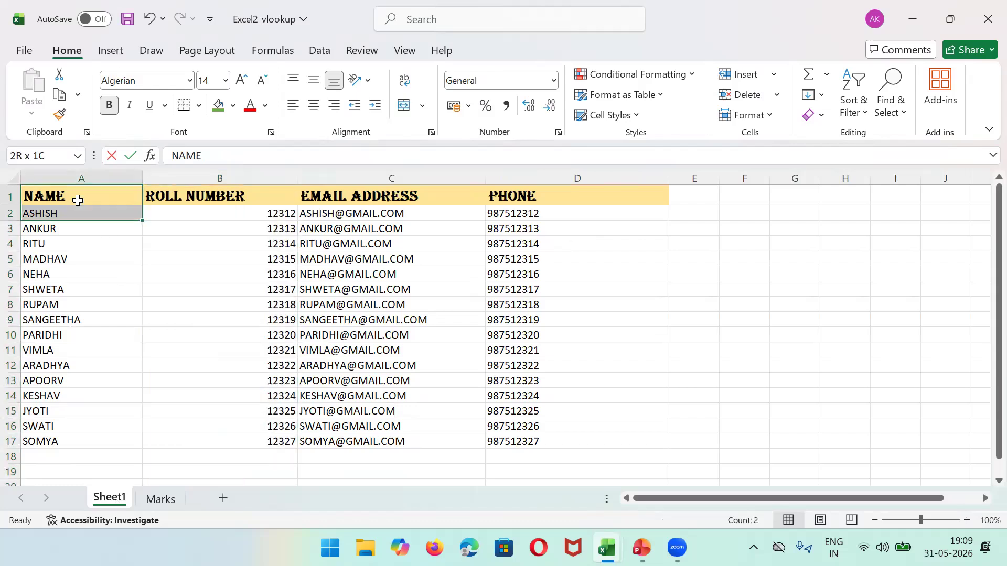
pyautogui.hotkey('shift', 'Down')
pyautogui.hotkey('shift', 'Down')
pyautogui.hotkey('shift', 'Down')
pyautogui.hotkey('shift', 'Down')
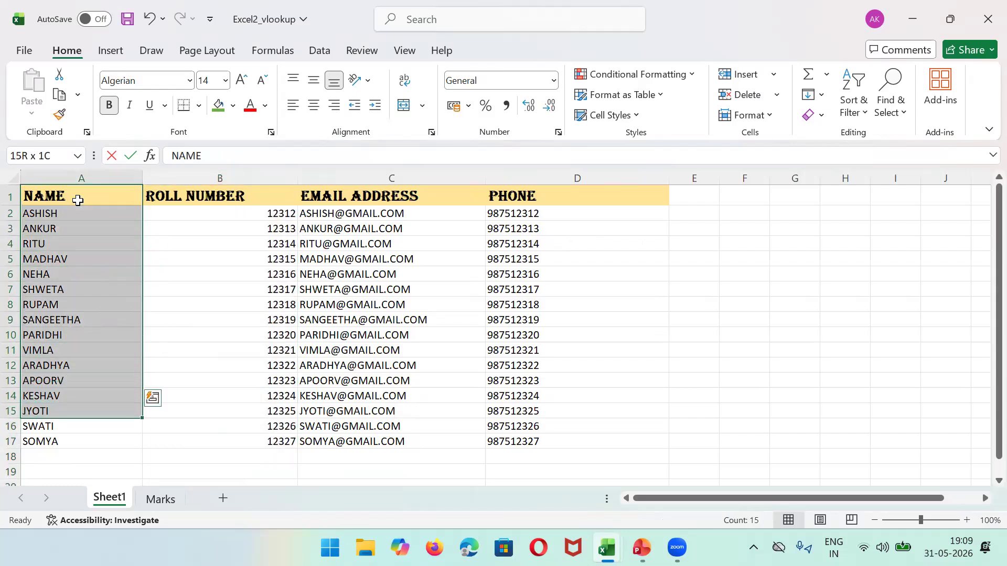
pyautogui.hotkey('shift', 'Right')
pyautogui.hotkey('shift', 'Right')
pyautogui.hotkey('ctrl', 'c')
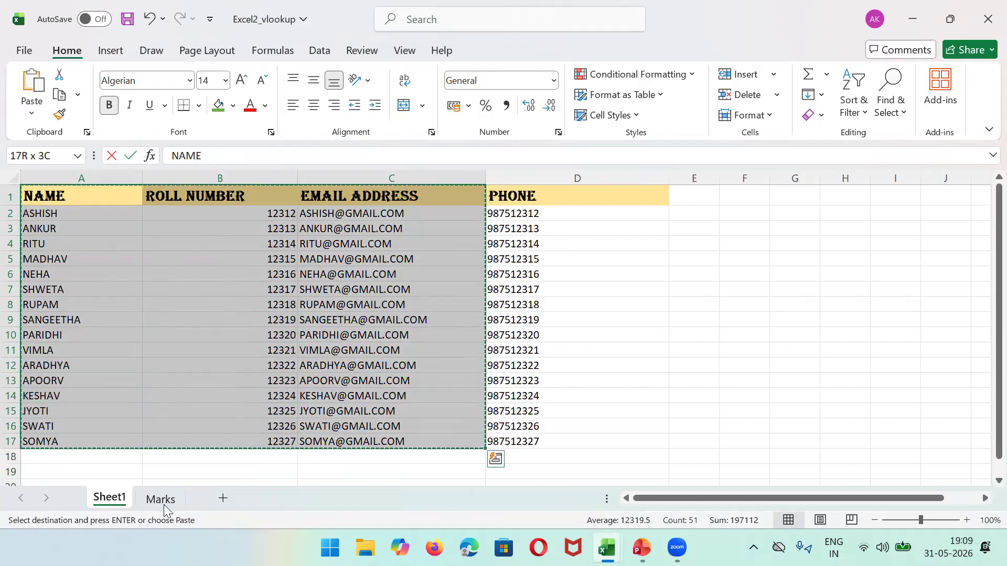
pyautogui.click(163, 505)
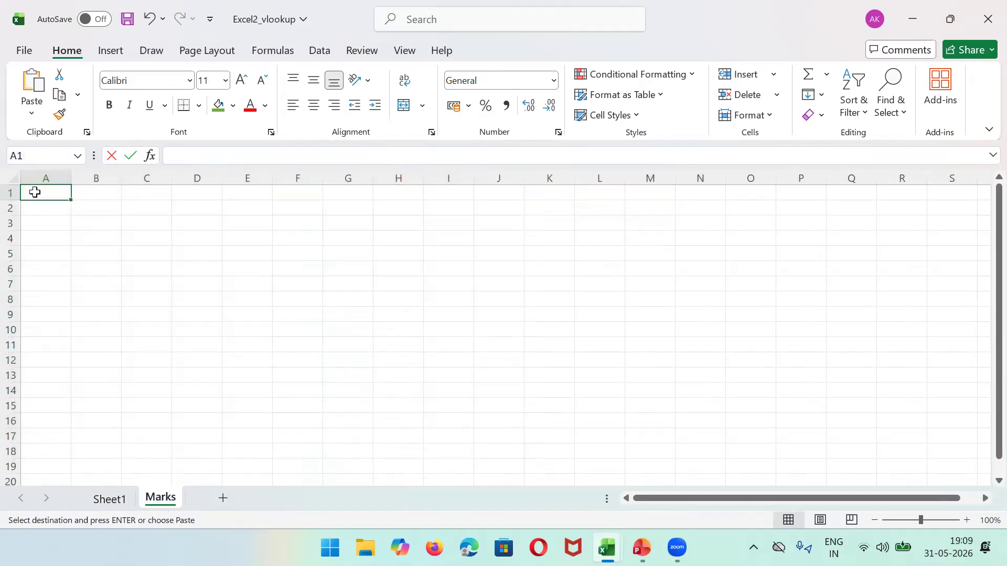
pyautogui.hotkey('ctrl', 'v')
# Step: Delete the ROLL NUMBER column and widen columns A and B to fit names and emails
pyautogui.click(94, 178)
pyautogui.rightClick(95, 178)
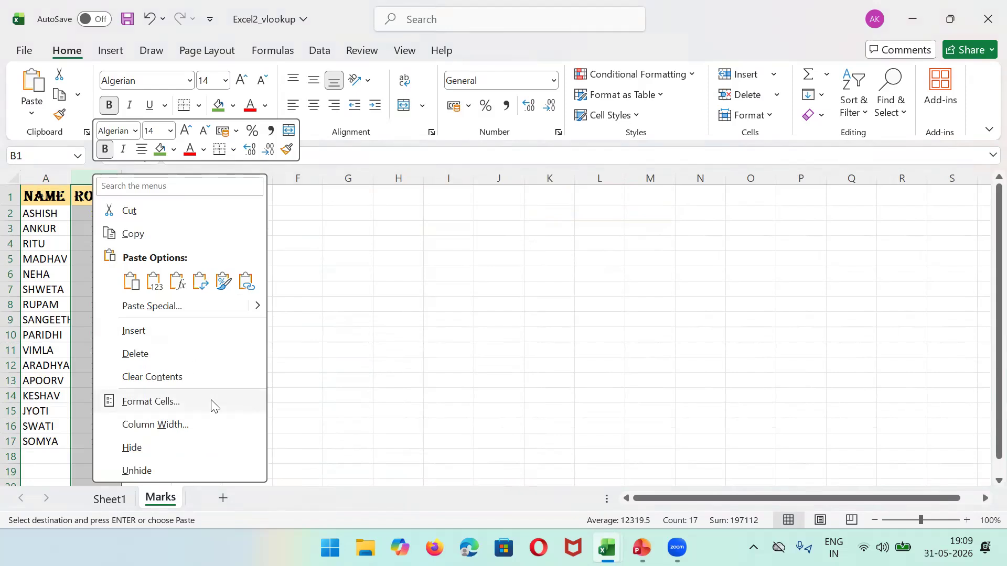
pyautogui.click(140, 354)
pyautogui.moveTo(119, 173); pyautogui.dragTo(226, 173)
pyautogui.moveTo(71, 178); pyautogui.dragTo(175, 195)
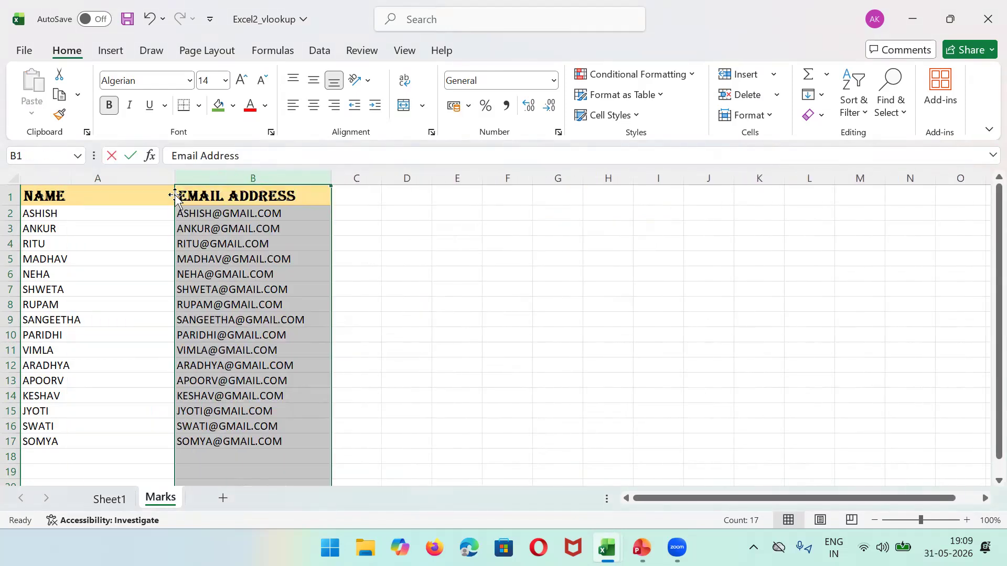
pyautogui.moveTo(332, 178); pyautogui.dragTo(401, 181)
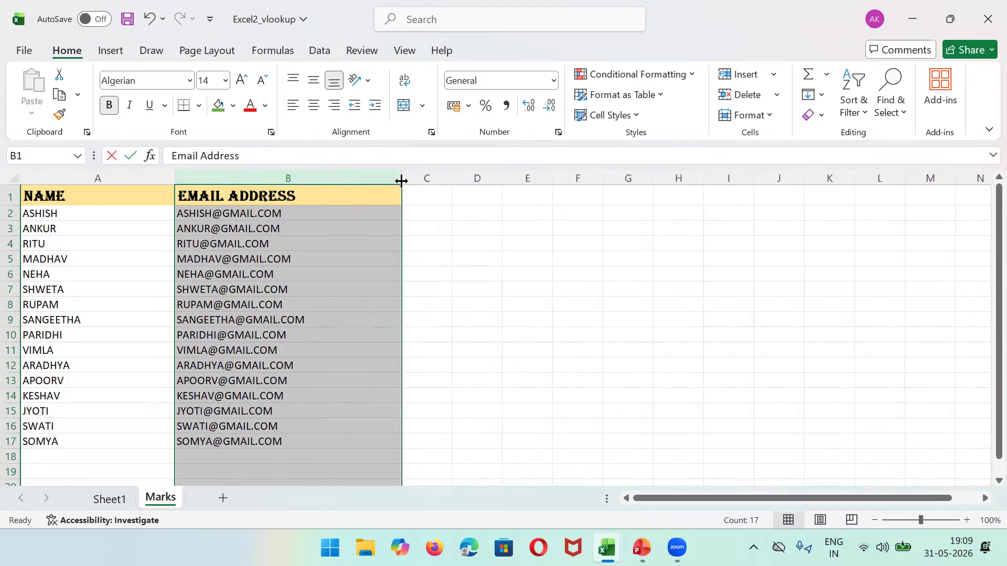
pyautogui.click(486, 260)
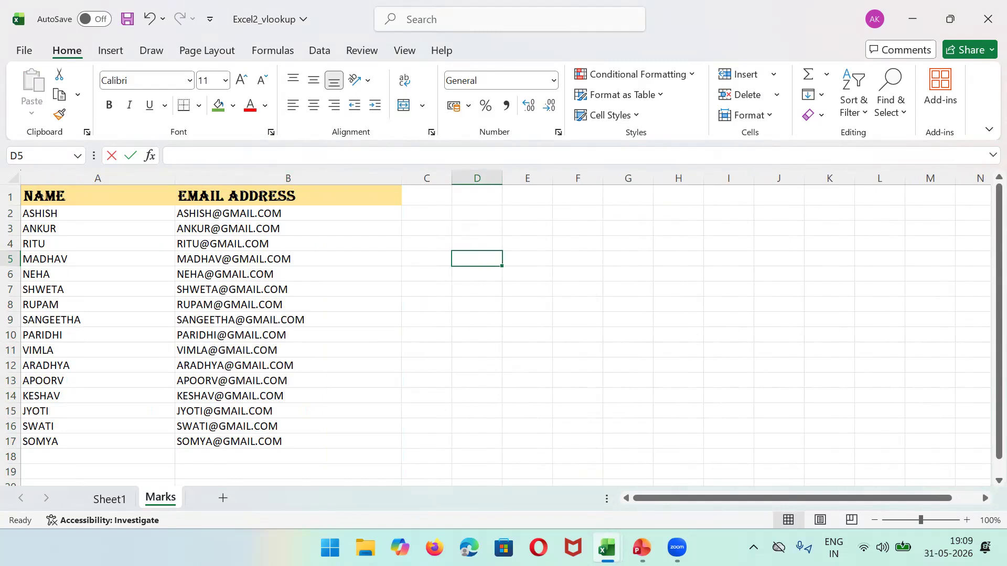
pyautogui.click(607, 548)
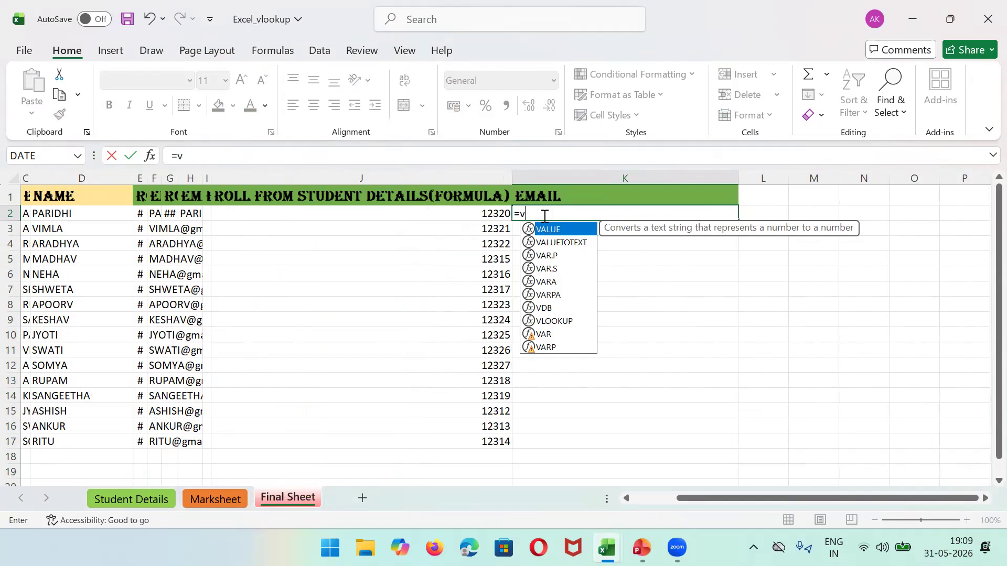
# Step: Start K2's VLOOKUP on D2 and select the NAME/EMAIL table on Excel2_vlookup's Marks sheet
pyautogui.write('lookup(')
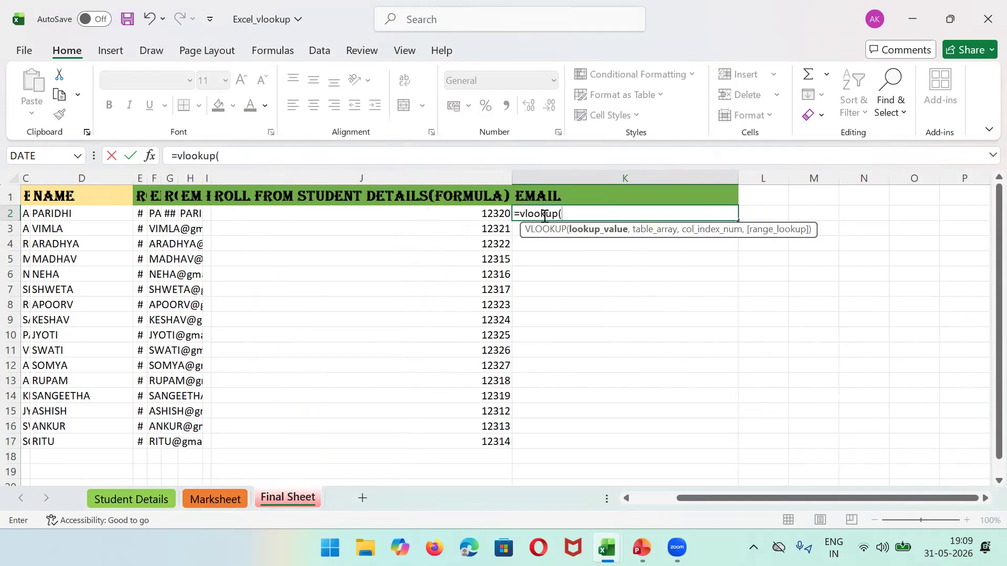
pyautogui.write('d2,')
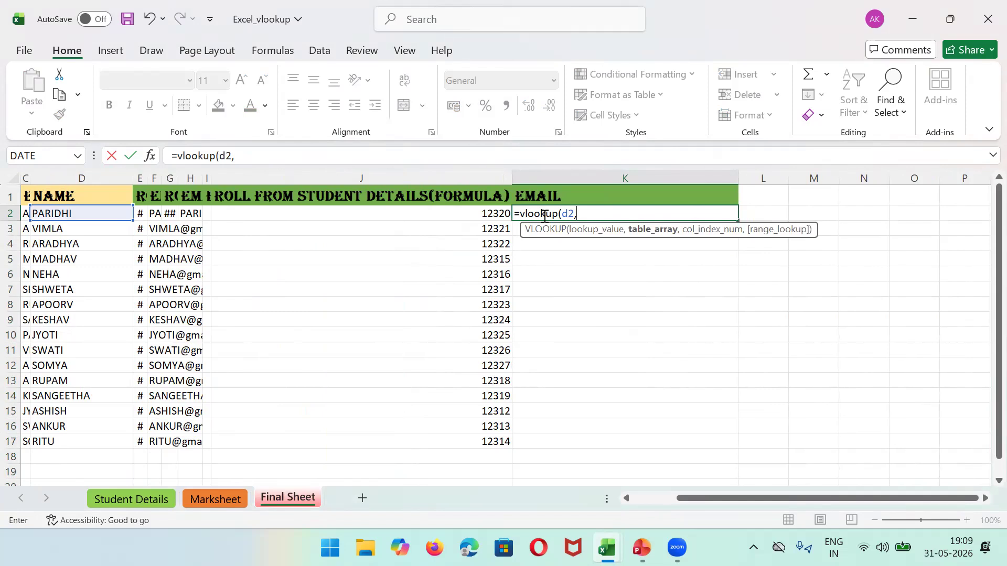
pyautogui.moveTo(603, 545)
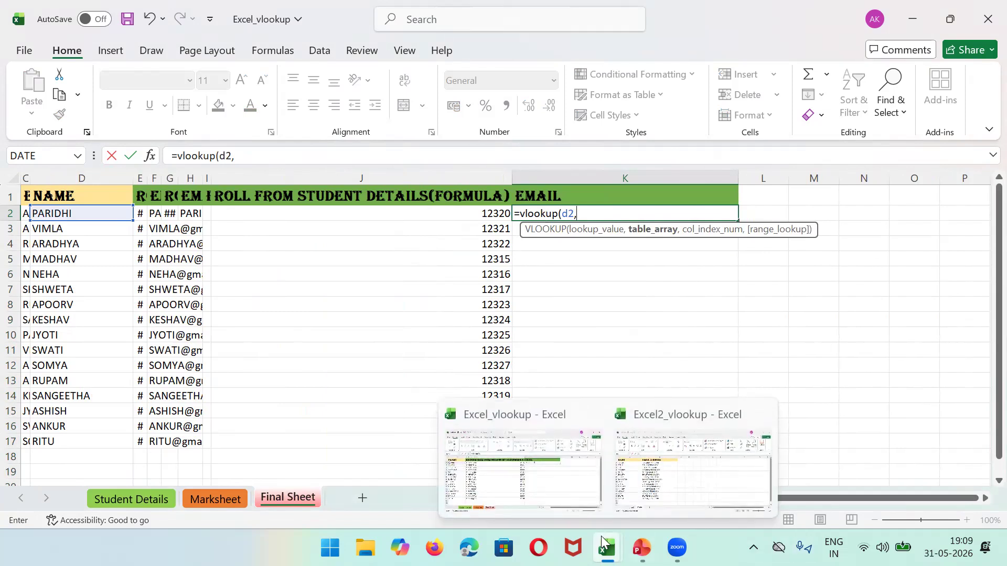
pyautogui.click(667, 472)
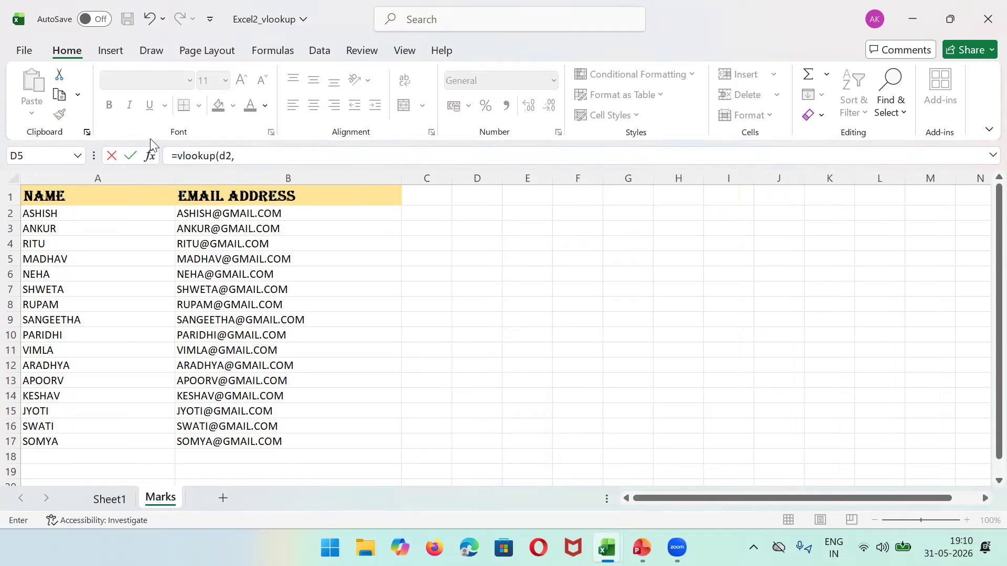
pyautogui.moveTo(91, 195); pyautogui.dragTo(369, 443)
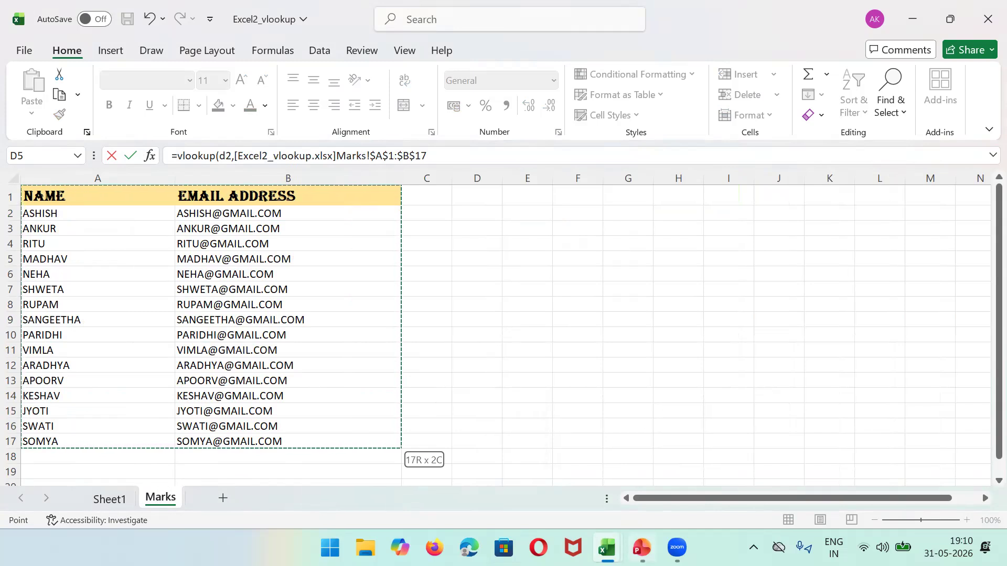
# Step: Trim the range to Marks!A:B, add column 2 and FALSE, and enter the formula
pyautogui.moveTo(606, 548)
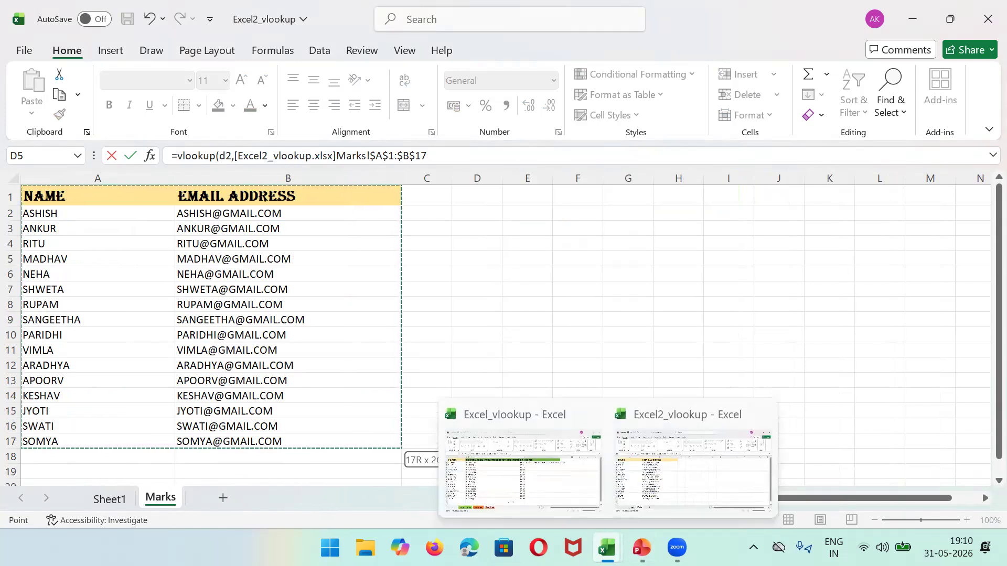
pyautogui.click(580, 495)
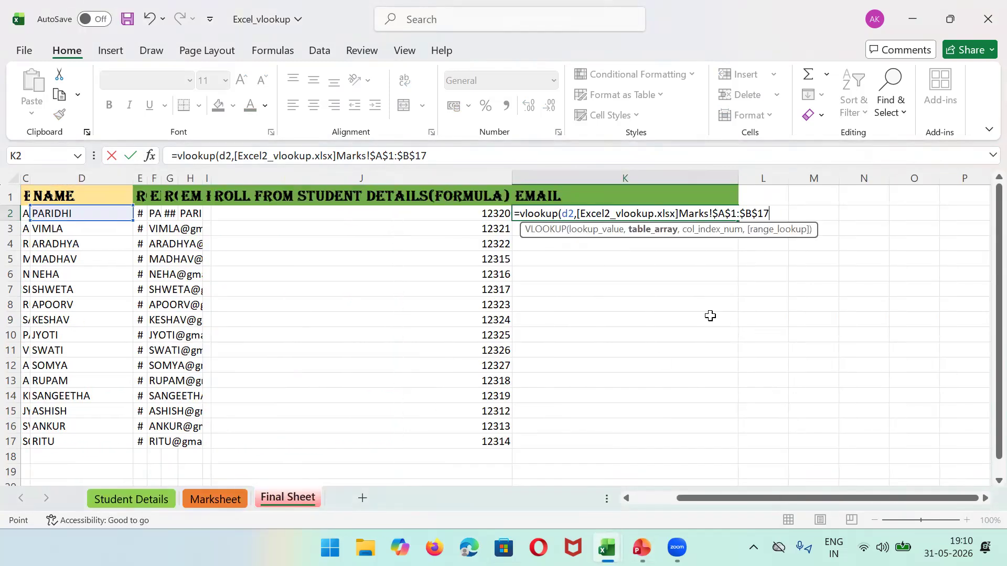
pyautogui.click(452, 156)
pyautogui.press('BackSpace')
pyautogui.press('BackSpace')
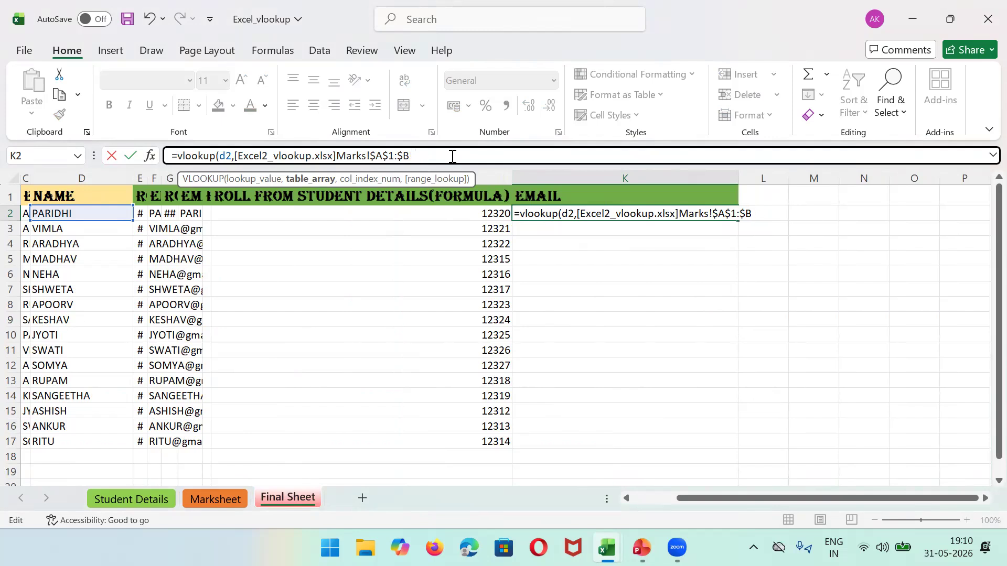
pyautogui.press('BackSpace')
pyautogui.press('Left')
pyautogui.press('BackSpace')
pyautogui.press('BackSpace')
pyautogui.press('BackSpace')
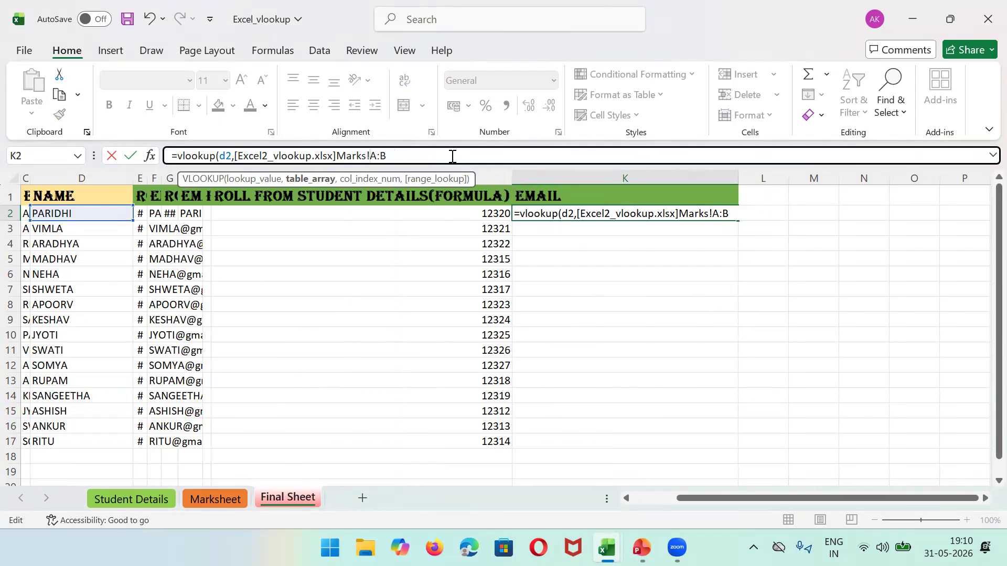
pyautogui.write(',')
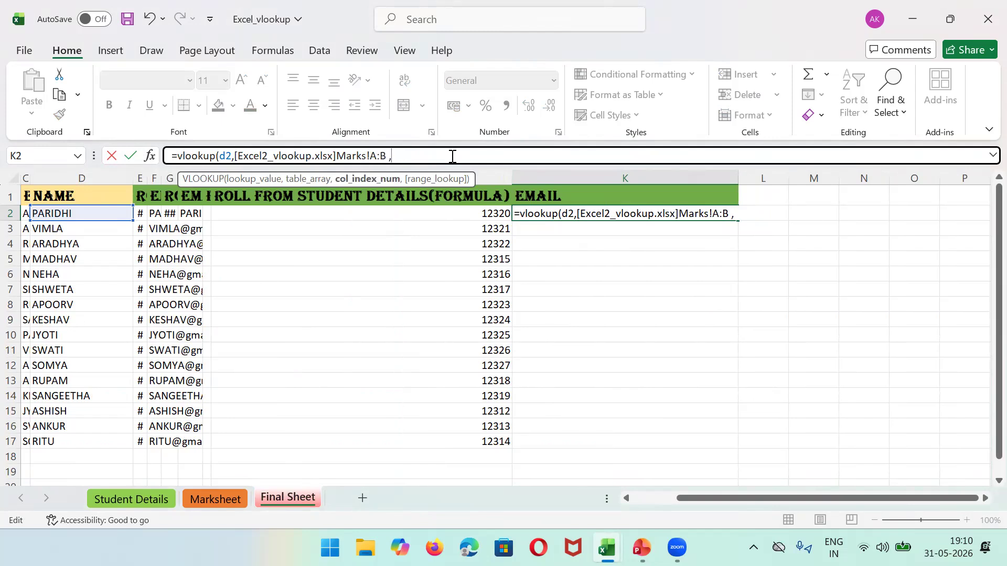
pyautogui.write('2 ,fals')
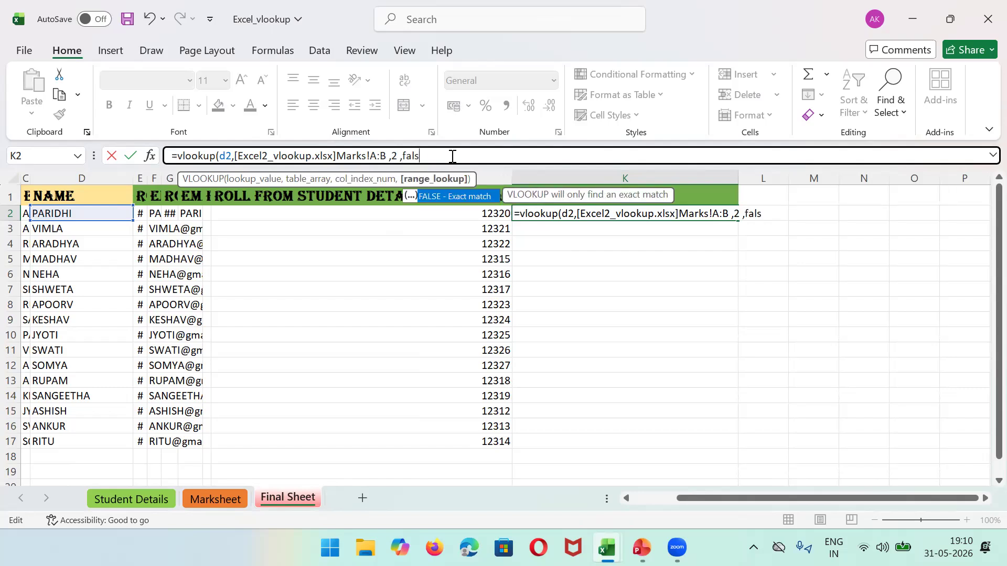
pyautogui.write('e)')
pyautogui.press('Return')
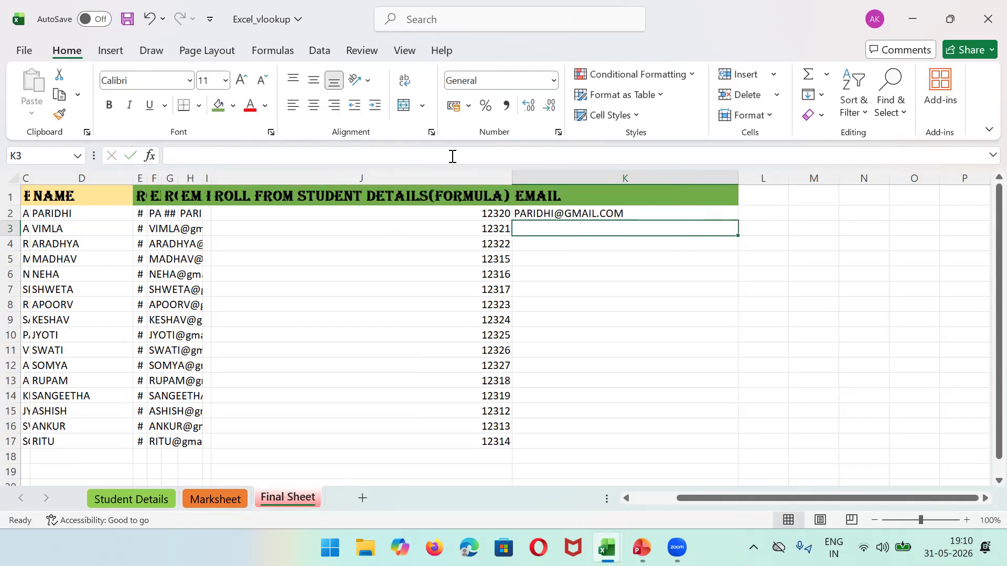
# Step: Fill the K2 email lookup down to K17 and add a Phone header in L1
pyautogui.click(612, 213)
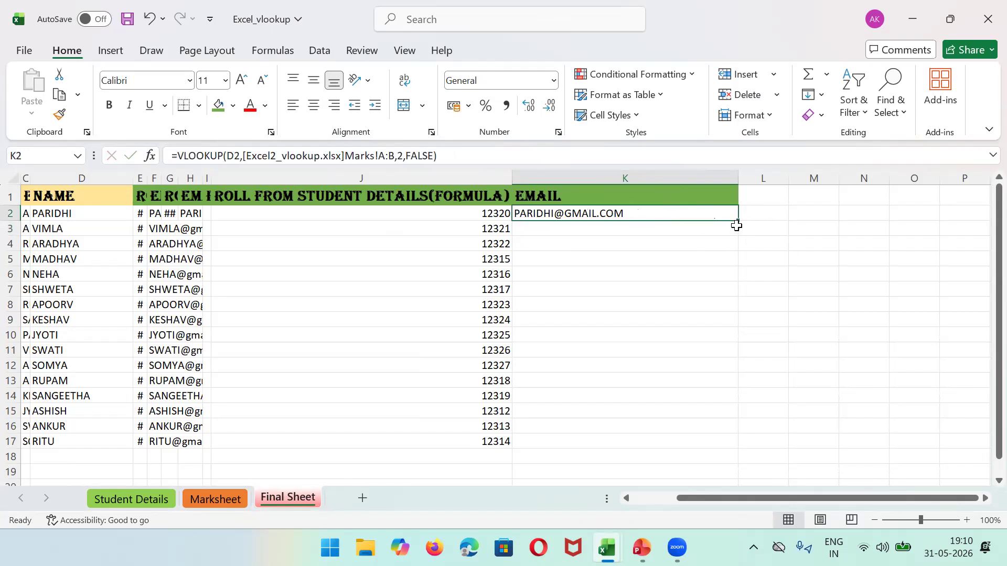
pyautogui.moveTo(738, 220); pyautogui.dragTo(722, 447)
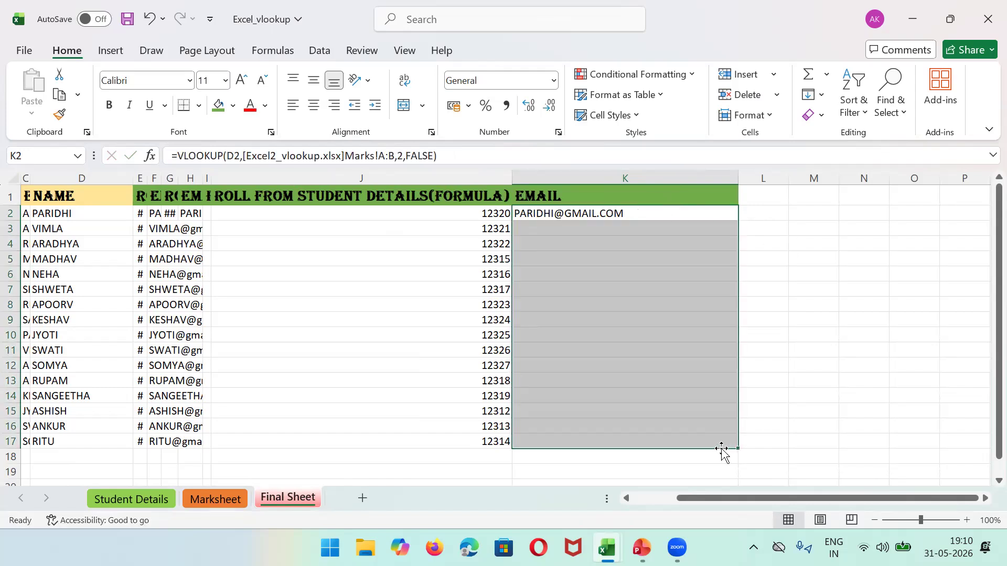
pyautogui.click(673, 195)
pyautogui.press('Right')
pyautogui.press('Right')
pyautogui.press('Left')
pyautogui.write('Phomne')
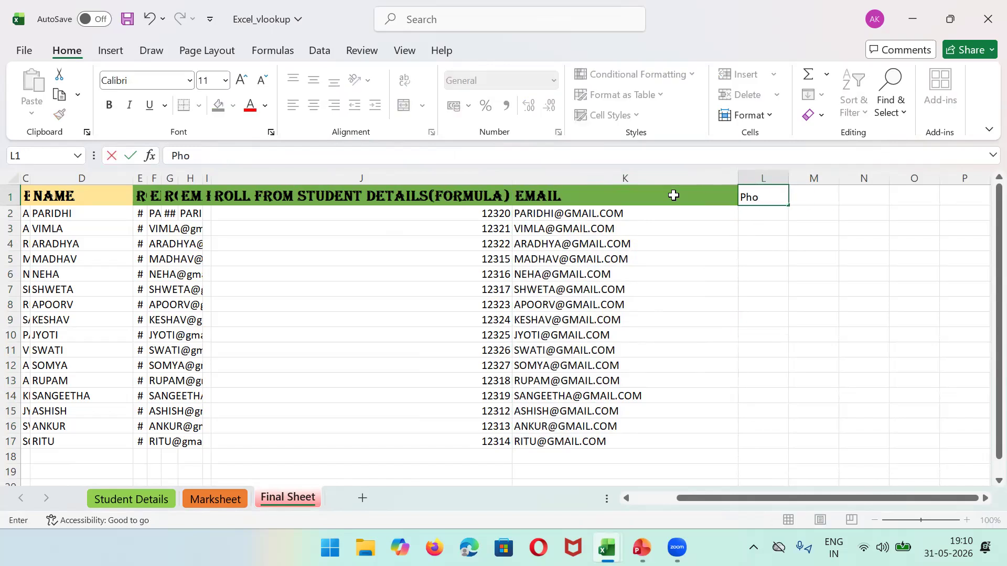
pyautogui.press('BackSpace')
pyautogui.press('BackSpace')
pyautogui.press('BackSpace')
pyautogui.write('ne')
pyautogui.press('Return')
# Step: Enter =L:L in L2, dismiss the circular-reference warning, widen column M, and add Sheet5
pyautogui.write('=')
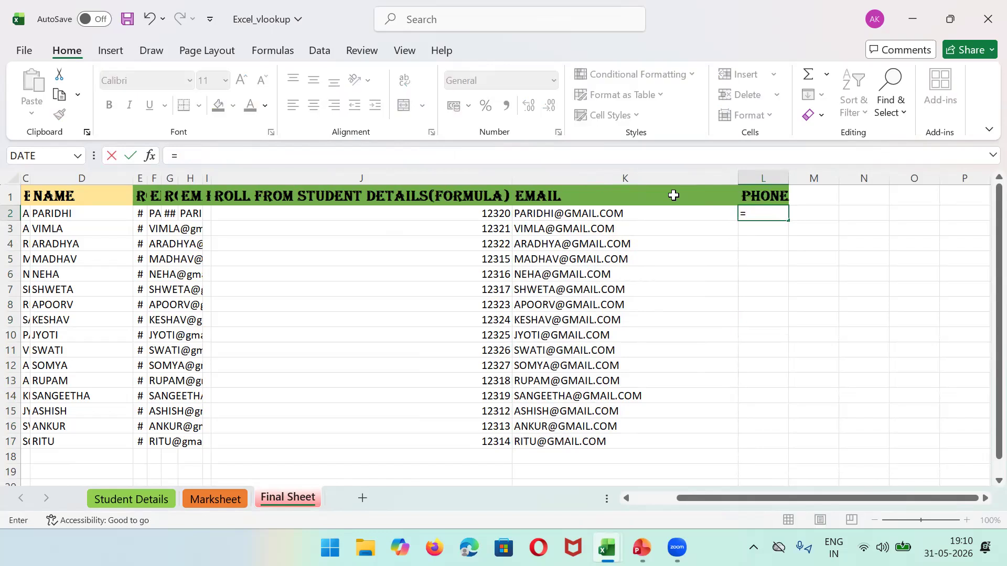
pyautogui.click(787, 173)
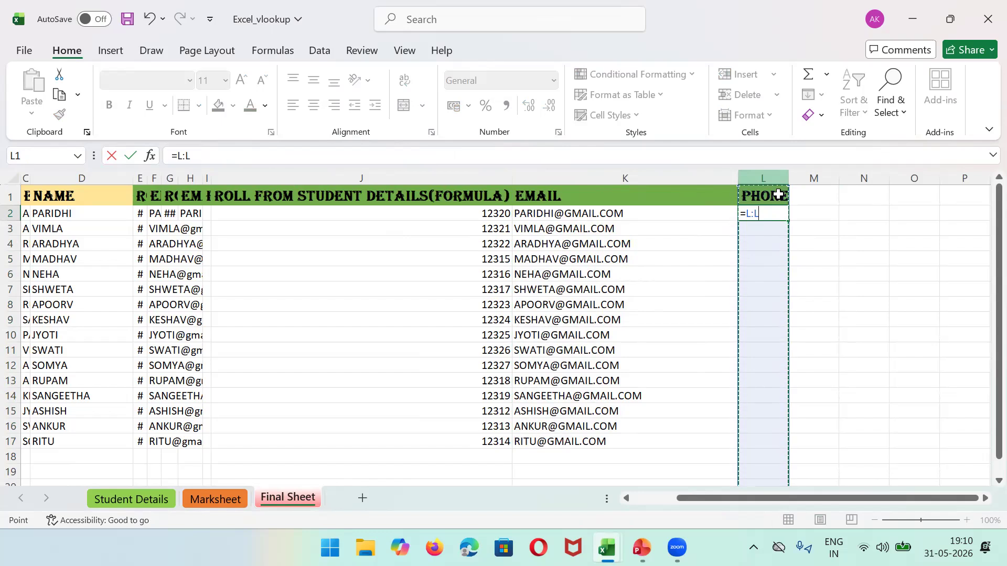
pyautogui.press('Return')
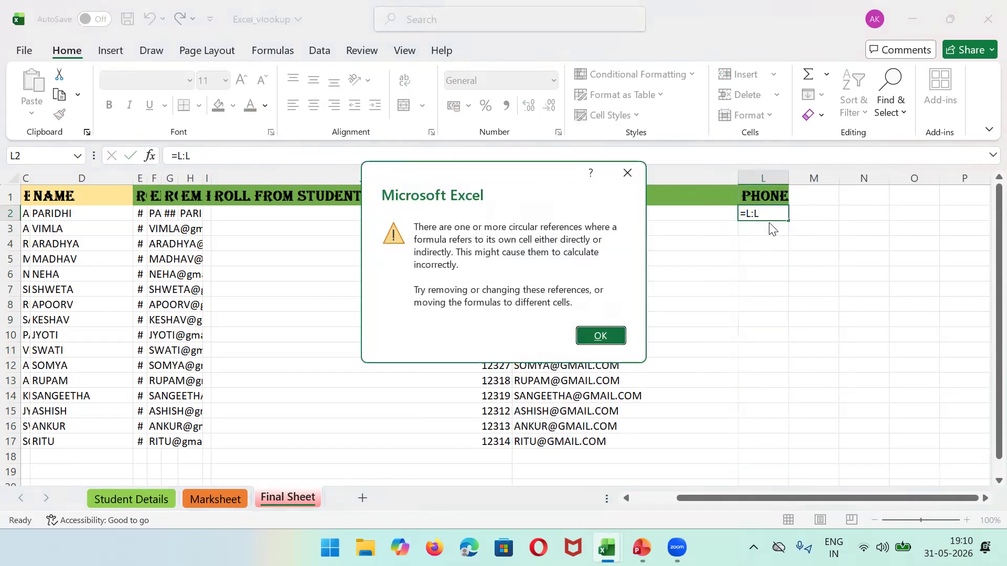
pyautogui.click(626, 172)
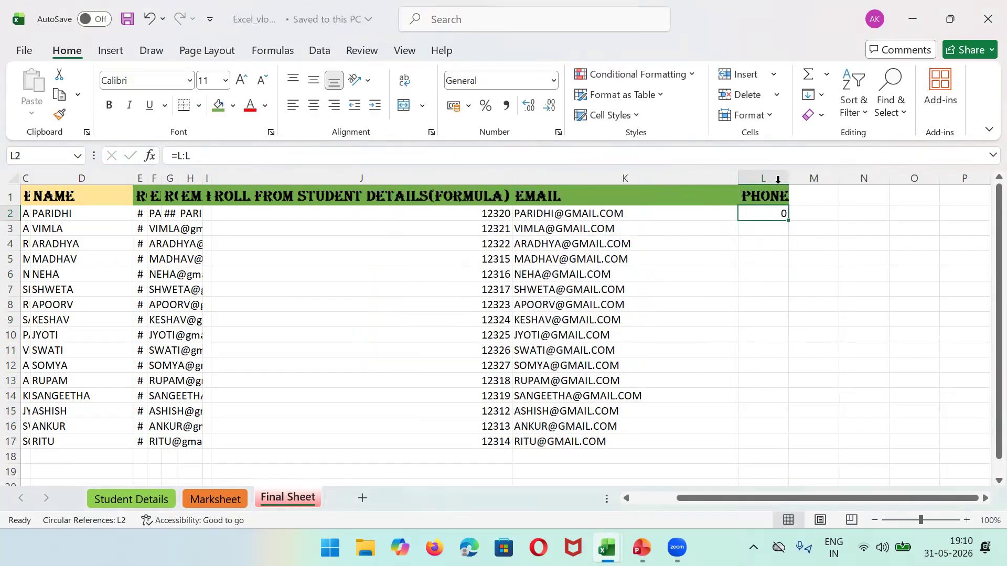
pyautogui.moveTo(839, 178); pyautogui.dragTo(888, 178)
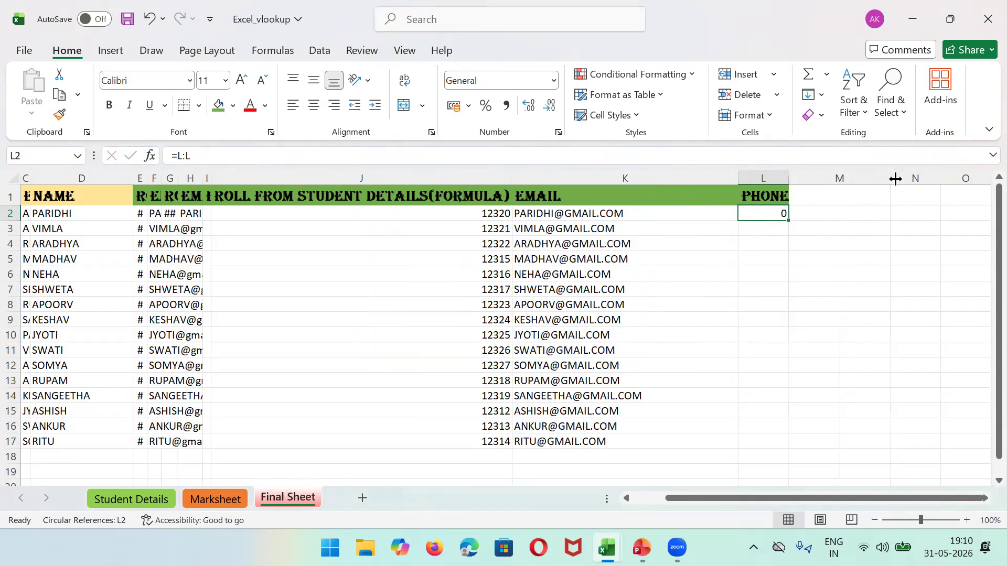
pyautogui.click(364, 505)
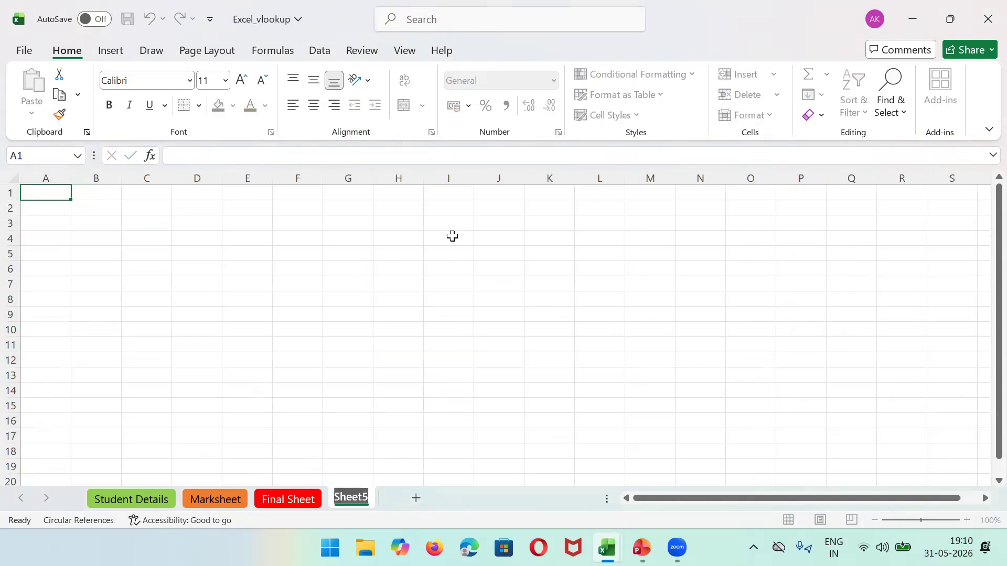
# Step: Enter A:B in H5 with a note in I5 that it searches the complete mentioned columns
pyautogui.click(395, 207)
pyautogui.click(414, 253)
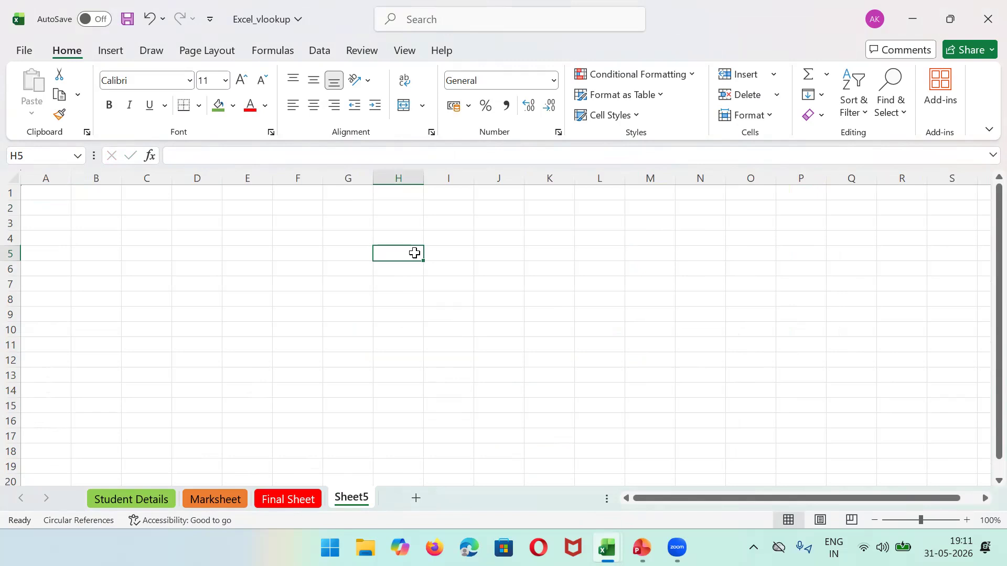
pyautogui.write('a')
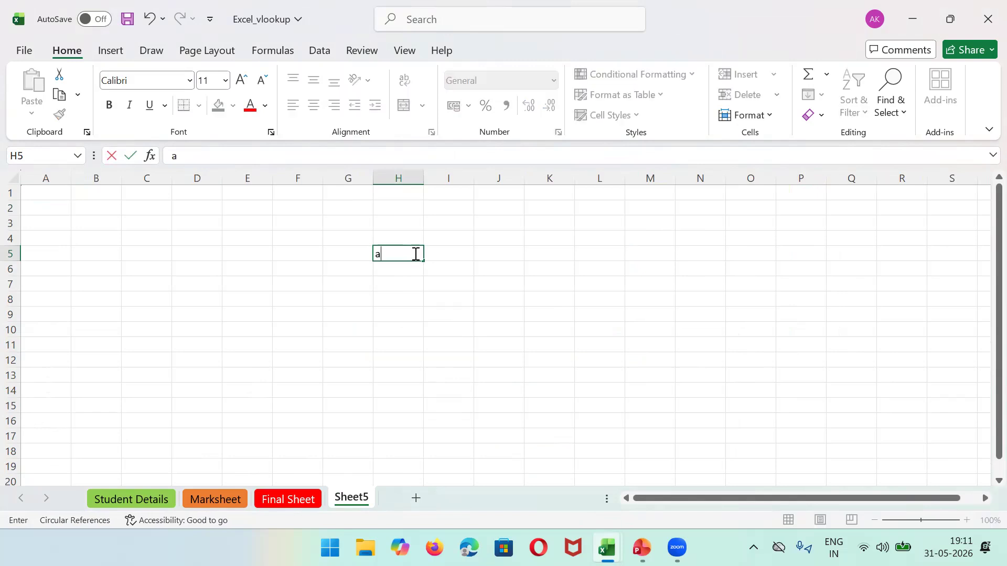
pyautogui.press('BackSpace')
pyautogui.write('A:B')
pyautogui.press('Tab')
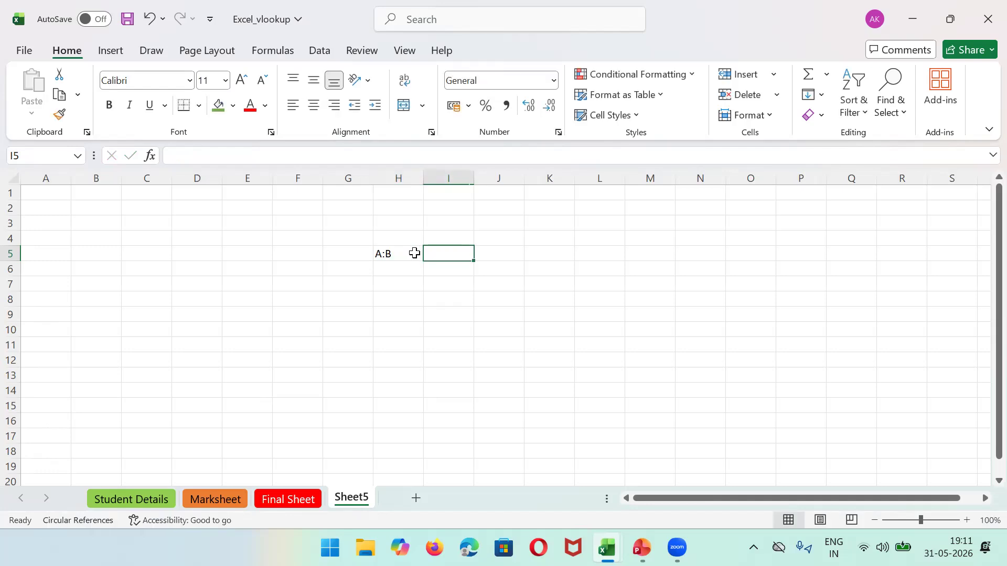
pyautogui.write('IT')
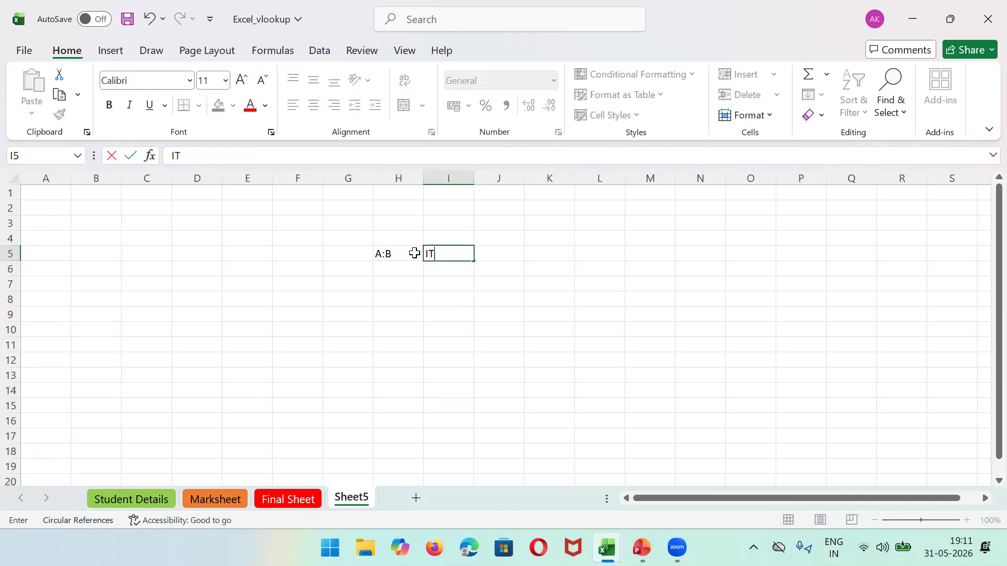
pyautogui.write(' WILL SEARC')
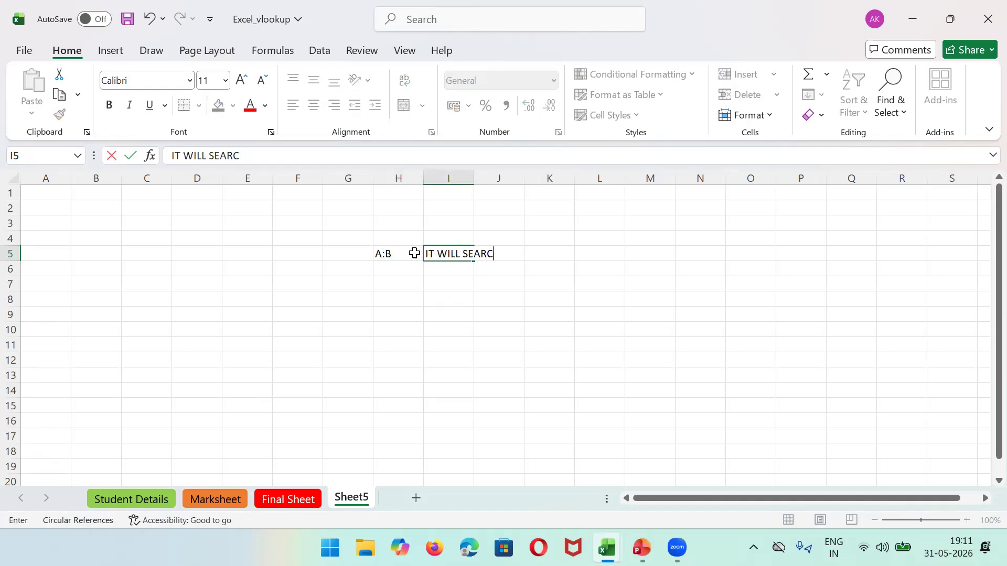
pyautogui.write('H FROM COMPLETE ROWS WHICH IS GIVEN IN MENT')
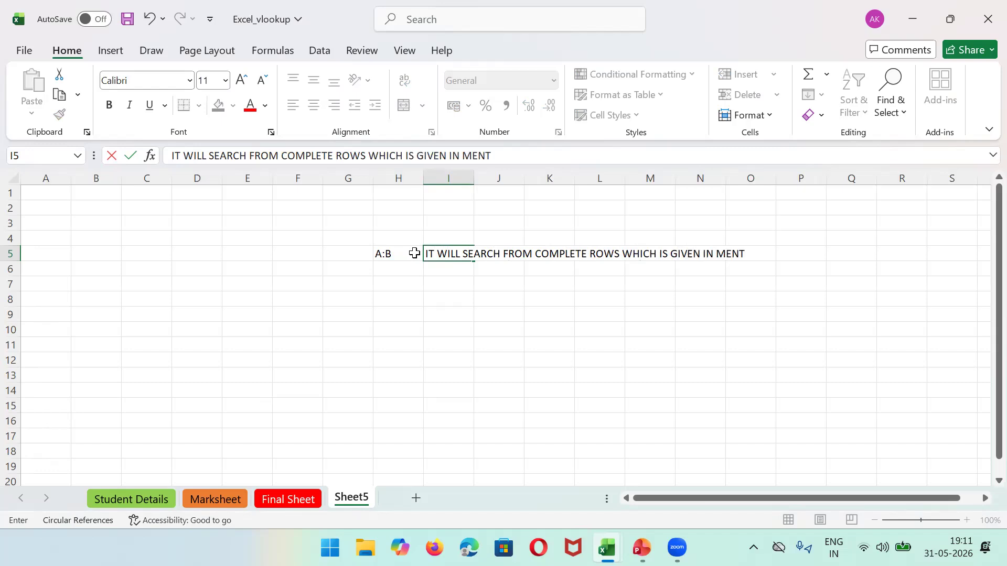
pyautogui.write('IOMEDN')
pyautogui.press('BackSpace')
pyautogui.press('BackSpace')
pyautogui.press('BackSpace')
pyautogui.write('ED C O')
pyautogui.press('BackSpace')
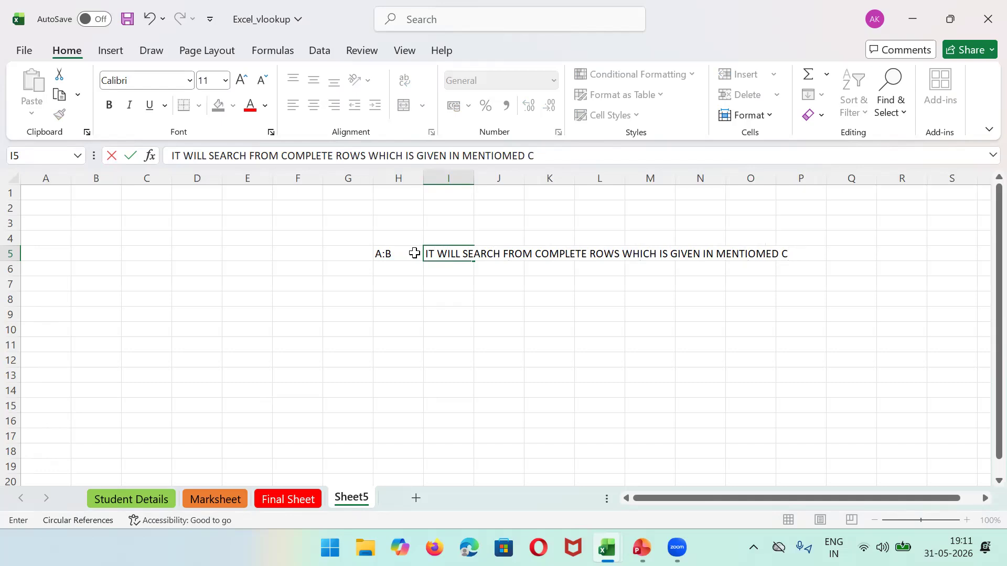
pyautogui.write('OLUMN')
# Step: Enter $A$2:$B:17 in H7, widen column H, and note in I7 it searches from A2 till B17
pyautogui.click(391, 280)
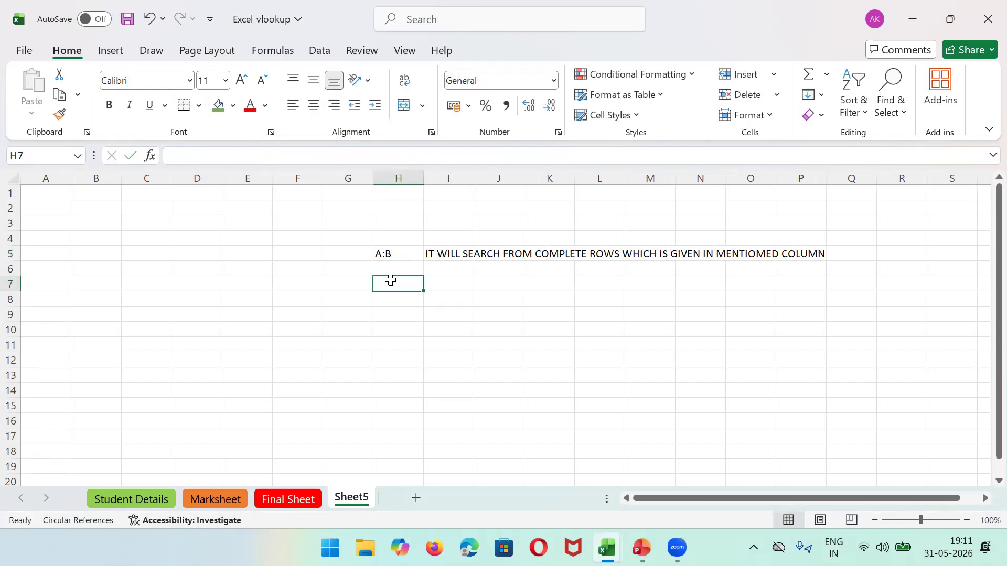
pyautogui.write('$A')
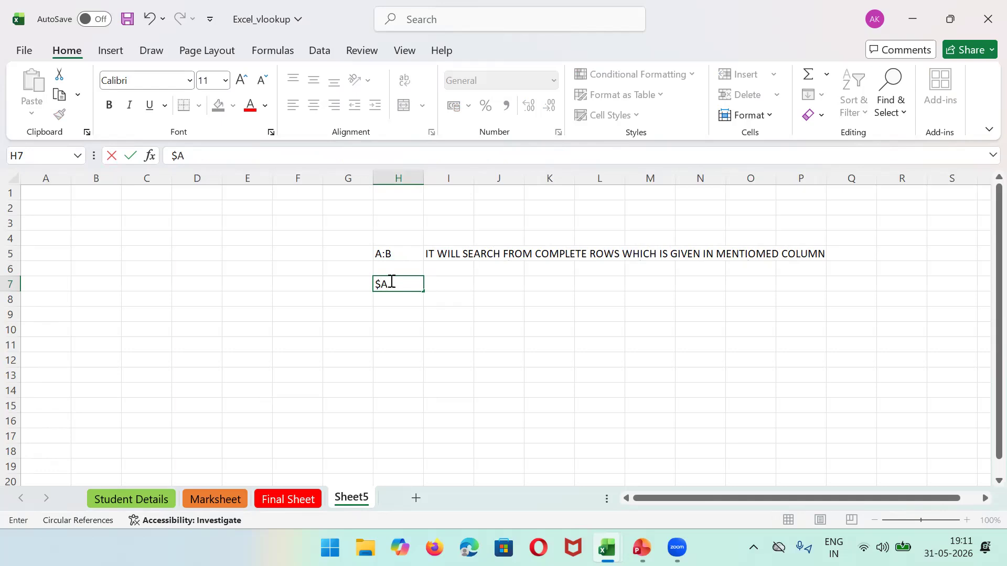
pyautogui.write('$2:$B:17')
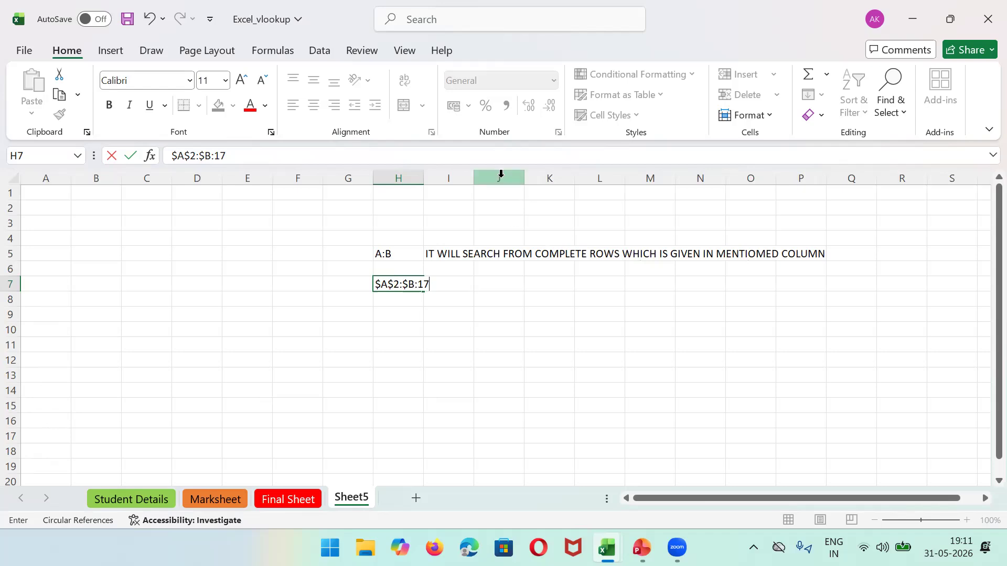
pyautogui.click(420, 175)
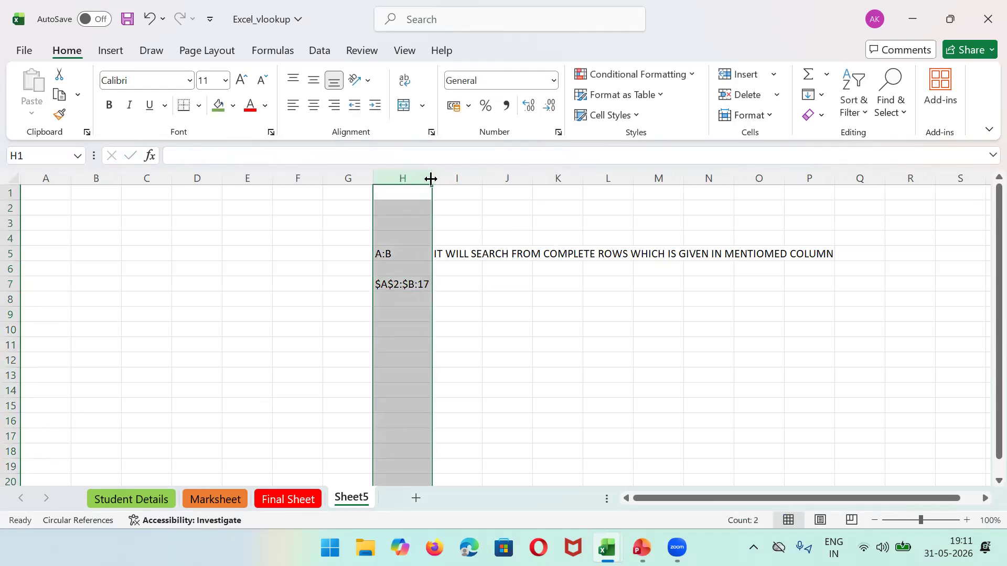
pyautogui.moveTo(424, 178); pyautogui.dragTo(480, 180)
pyautogui.click(426, 285)
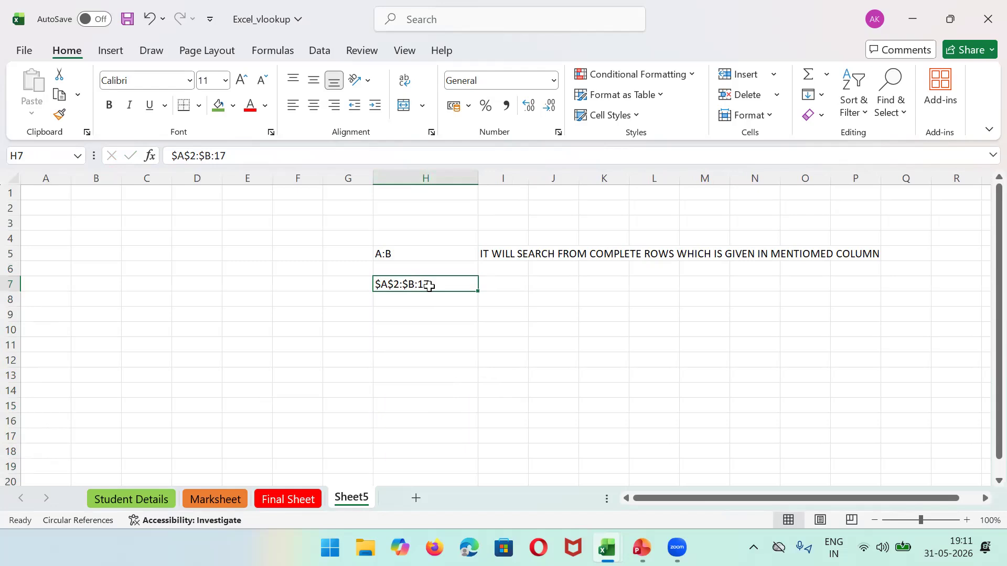
pyautogui.press('Tab')
pyautogui.write('IT WIL;L SEARCH FROM ')
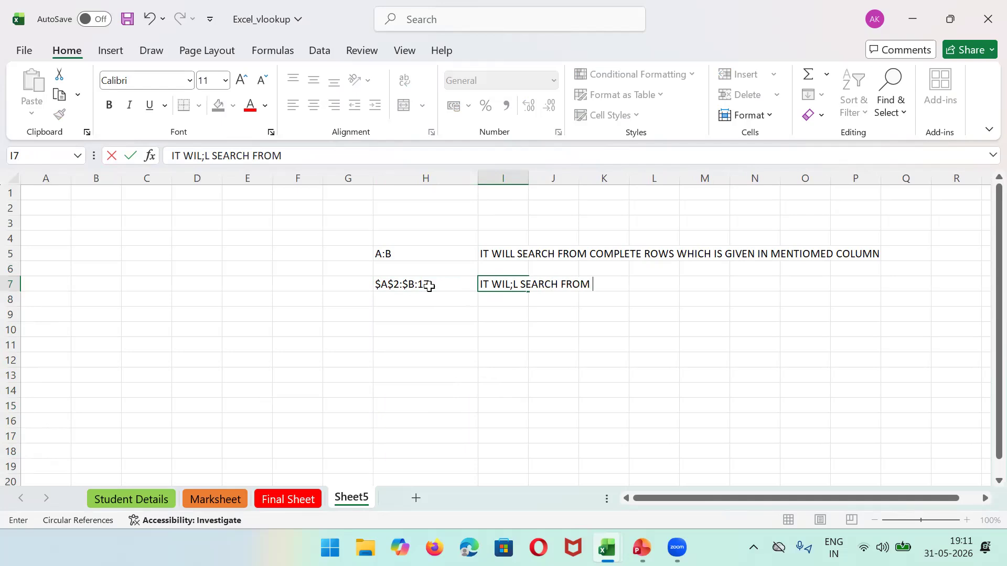
pyautogui.write('A2 TILL B17')
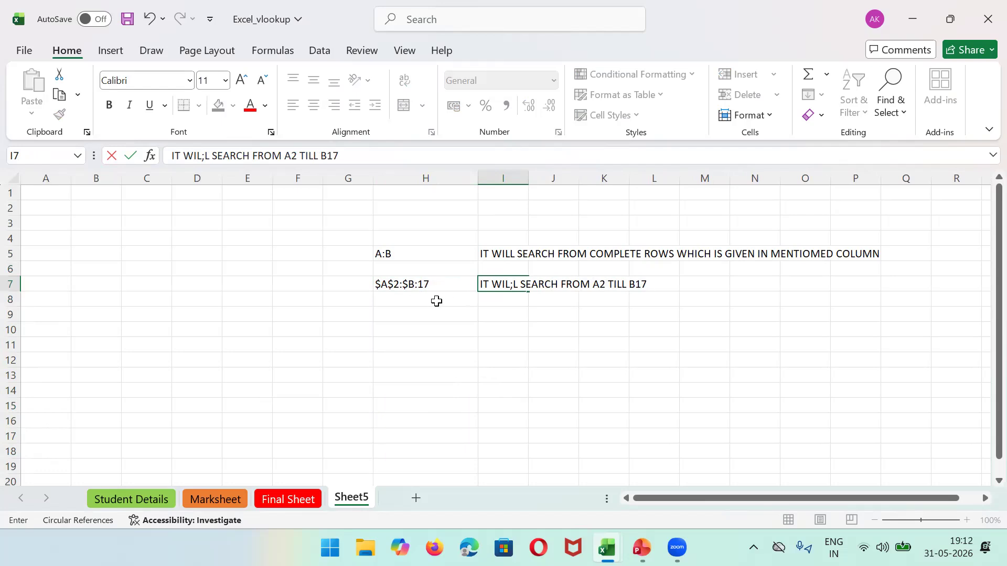
pyautogui.click(421, 287)
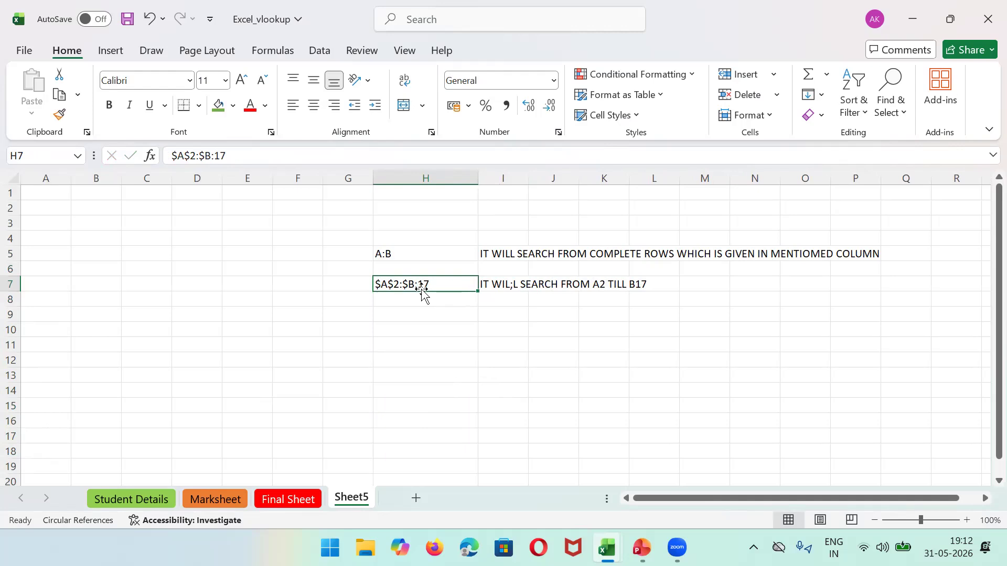
pyautogui.click(38, 194)
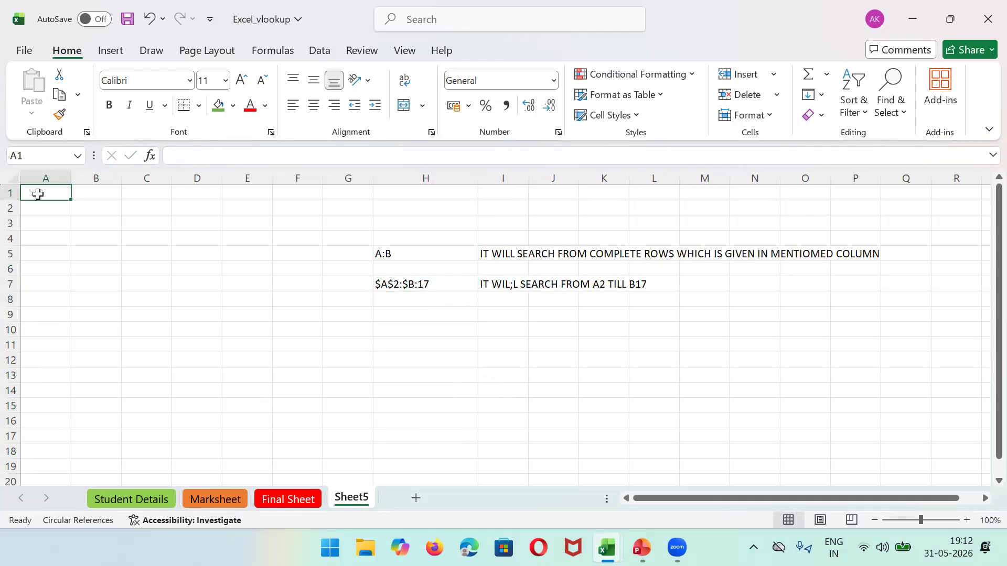
# Step: Enter the Items heading in A1 followed by apple, mango, banana and pan
pyautogui.write('n')
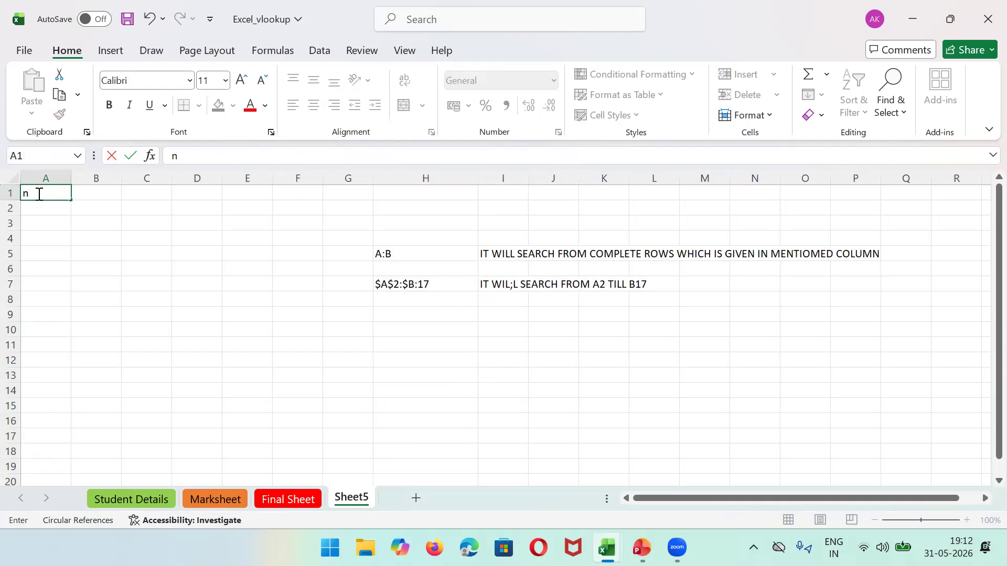
pyautogui.write('AME')
pyautogui.press('BackSpace')
pyautogui.press('BackSpace')
pyautogui.press('BackSpace')
pyautogui.press('BackSpace')
pyautogui.write('Items')
pyautogui.press('Return')
pyautogui.write('apple')
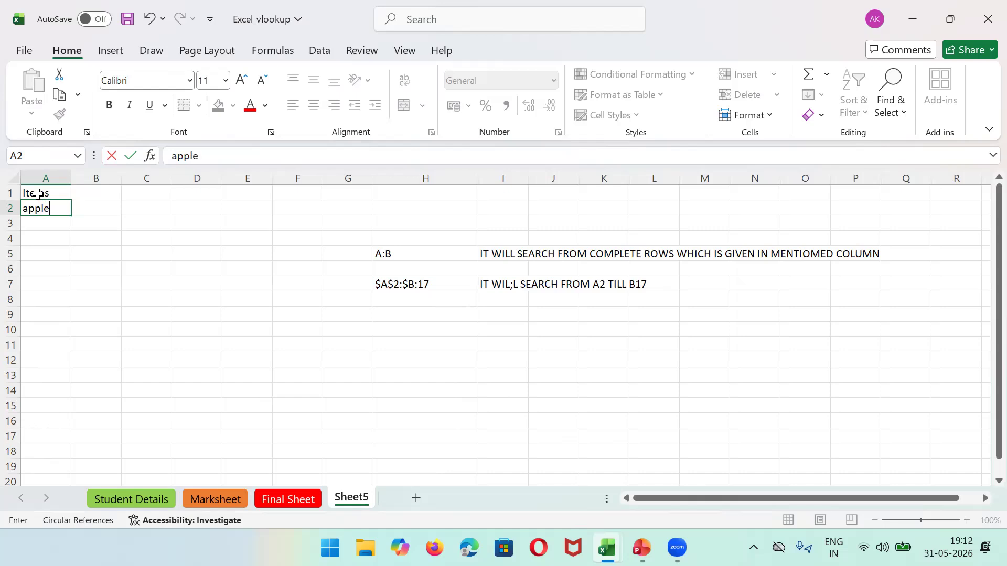
pyautogui.press('Return')
pyautogui.write('mango')
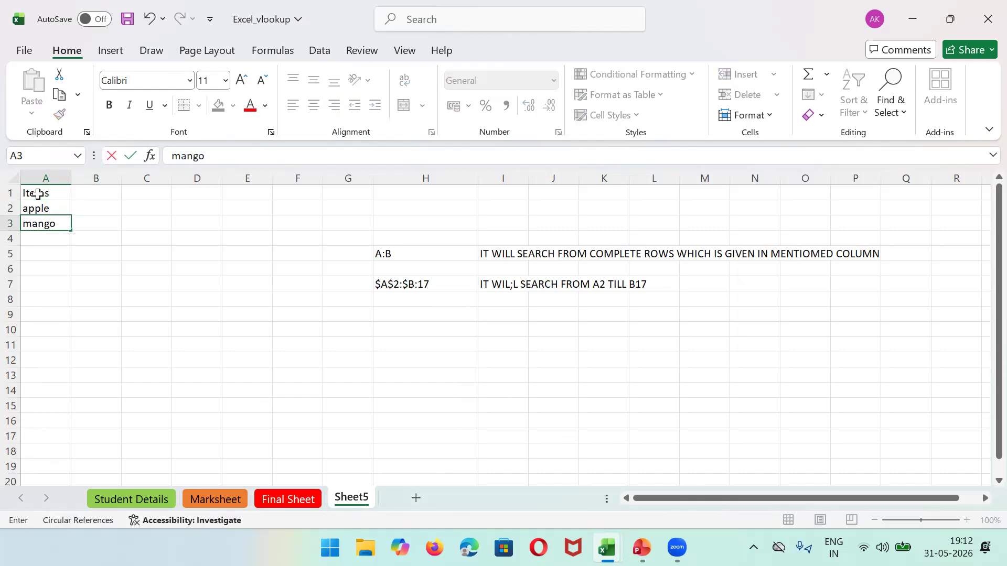
pyautogui.press('Return')
pyautogui.write('banana')
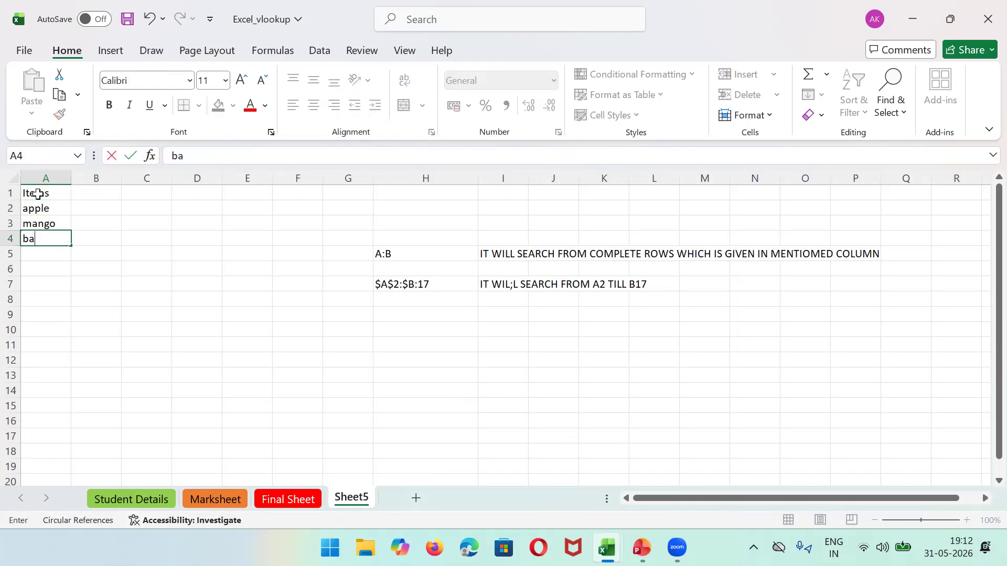
pyautogui.press('Return')
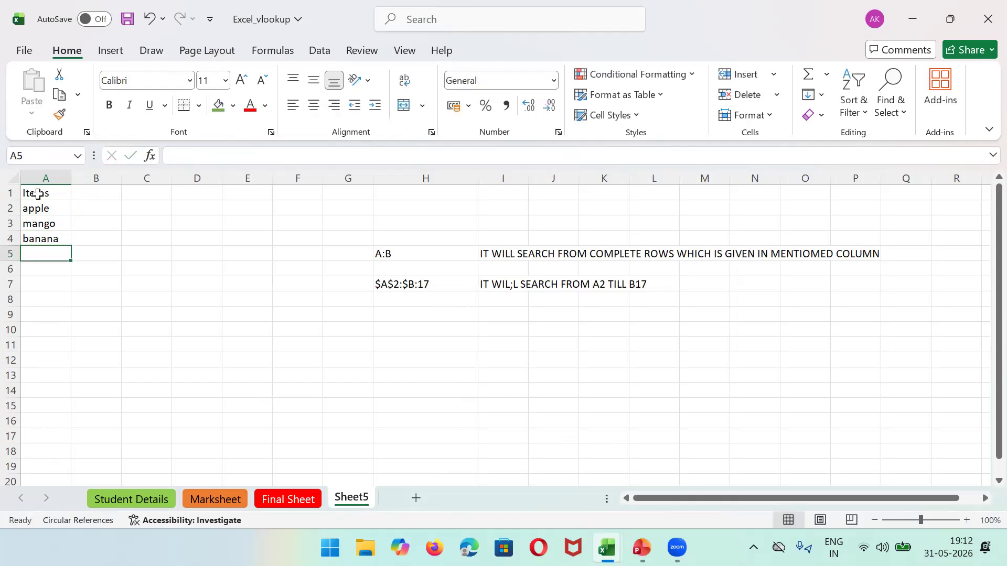
pyautogui.write('pan')
pyautogui.press('Return')
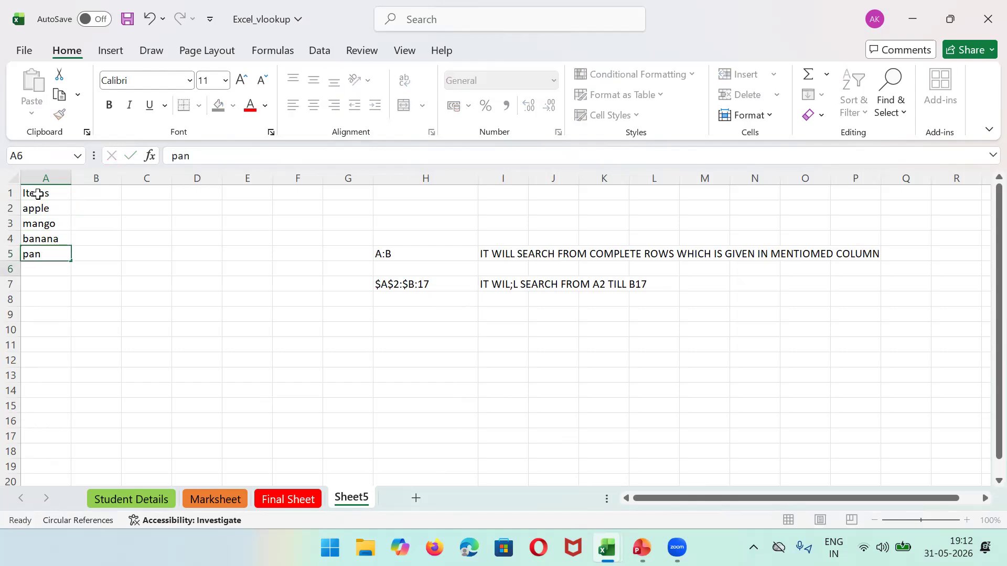
# Step: Continue the list with switch, pen, book, table, chair, bed, glass and sheet in A6:A13
pyautogui.write('sw')
pyautogui.press('BackSpace')
pyautogui.write('witch')
pyautogui.press('Return')
pyautogui.write('pen')
pyautogui.press('Return')
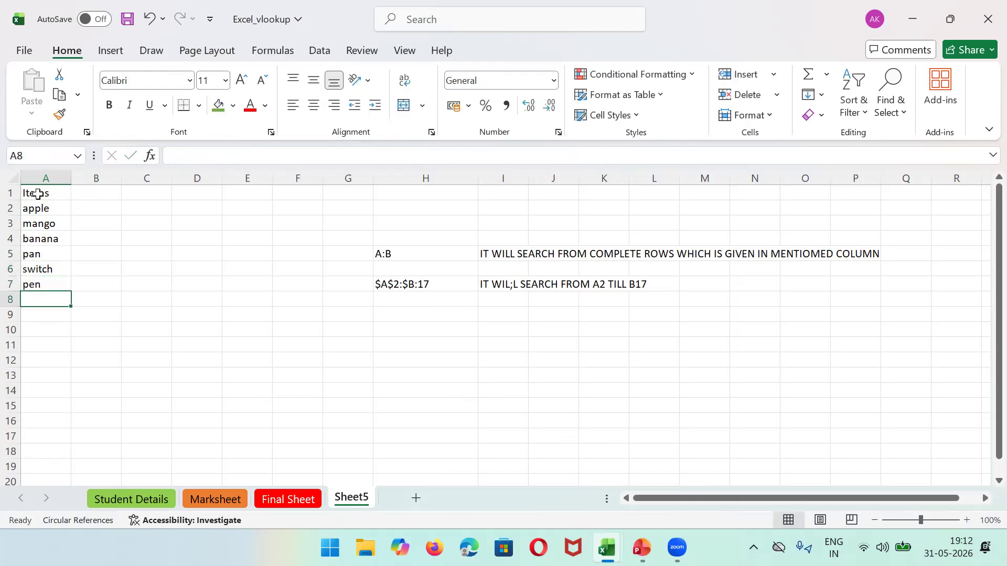
pyautogui.write('book')
pyautogui.press('Return')
pyautogui.write('table')
pyautogui.press('Return')
pyautogui.write('chair')
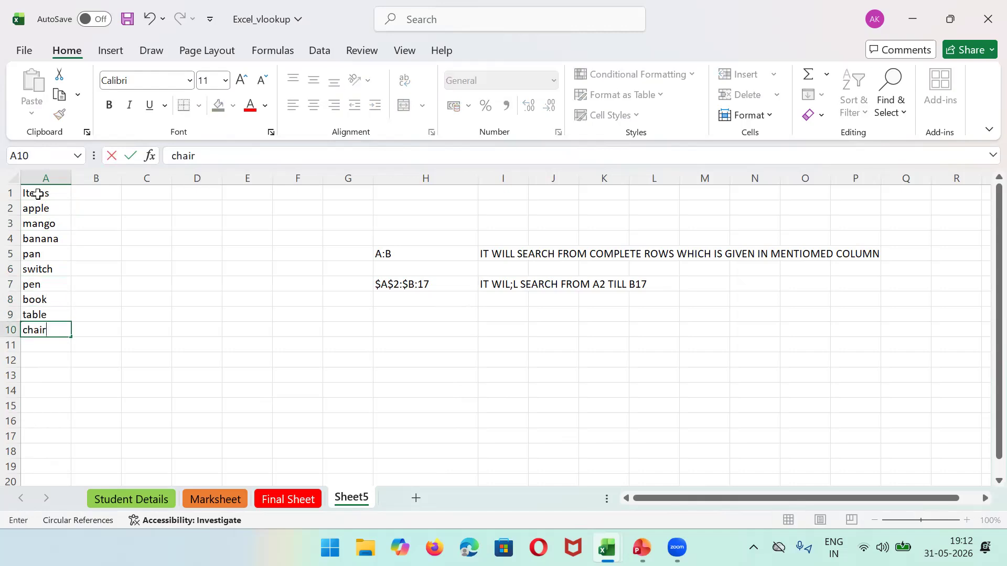
pyautogui.press('Return')
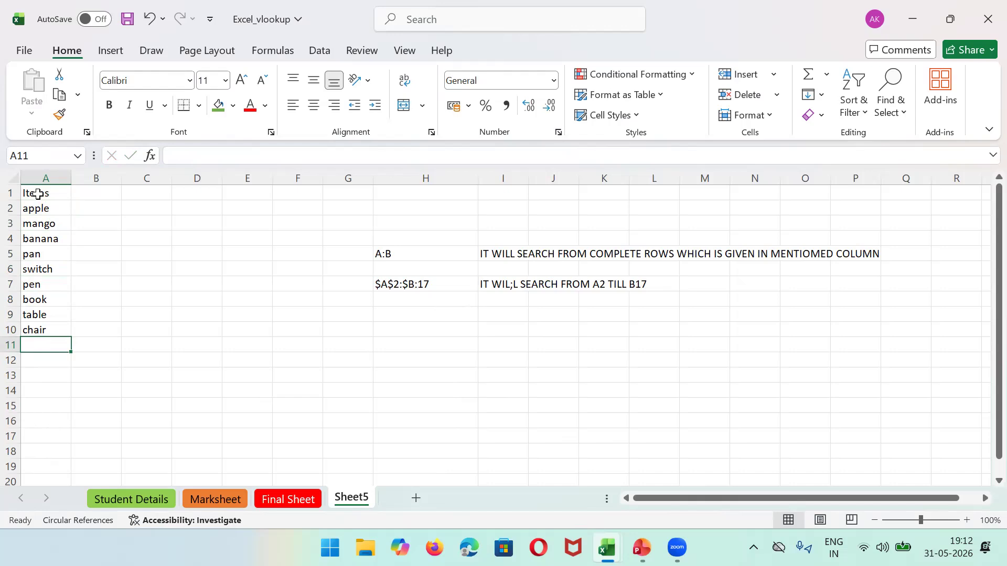
pyautogui.write('bed')
pyautogui.press('Return')
pyautogui.write('glass')
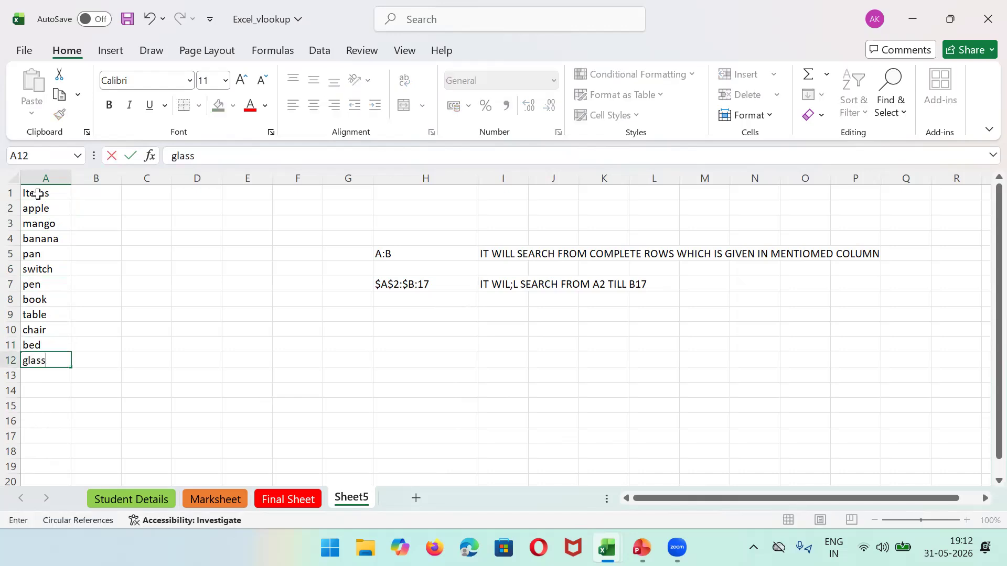
pyautogui.press('Return')
pyautogui.write('sheet')
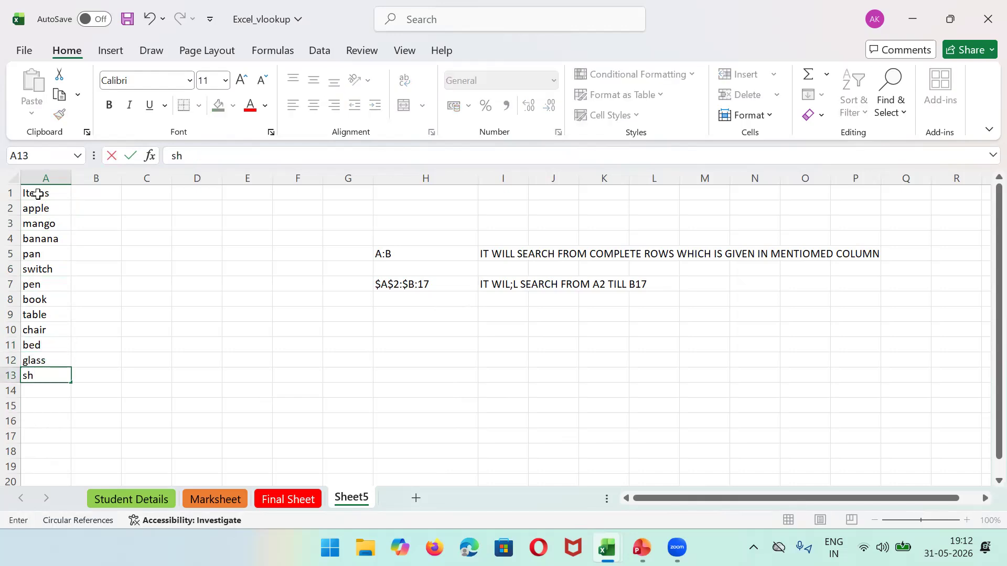
pyautogui.click(87, 188)
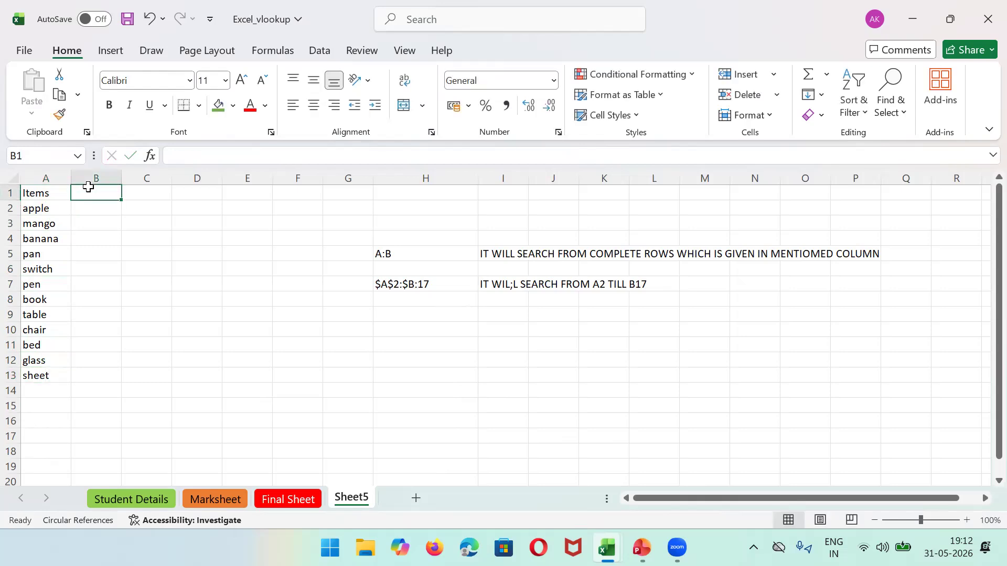
# Step: Add the 'price per unit' heading in B1, widen column B, and enter 10 in B2
pyautogui.write('price ')
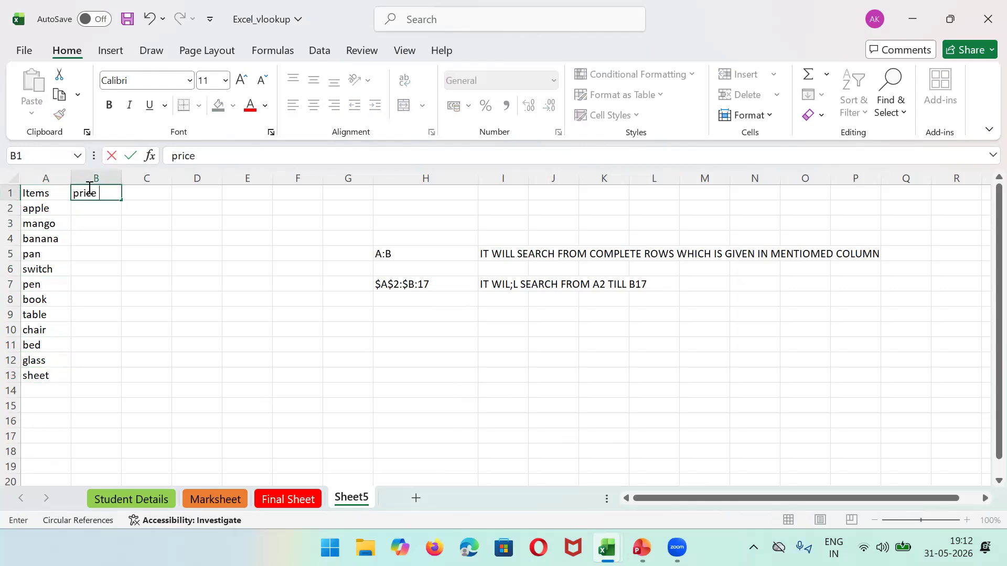
pyautogui.write('per unit')
pyautogui.click(95, 180)
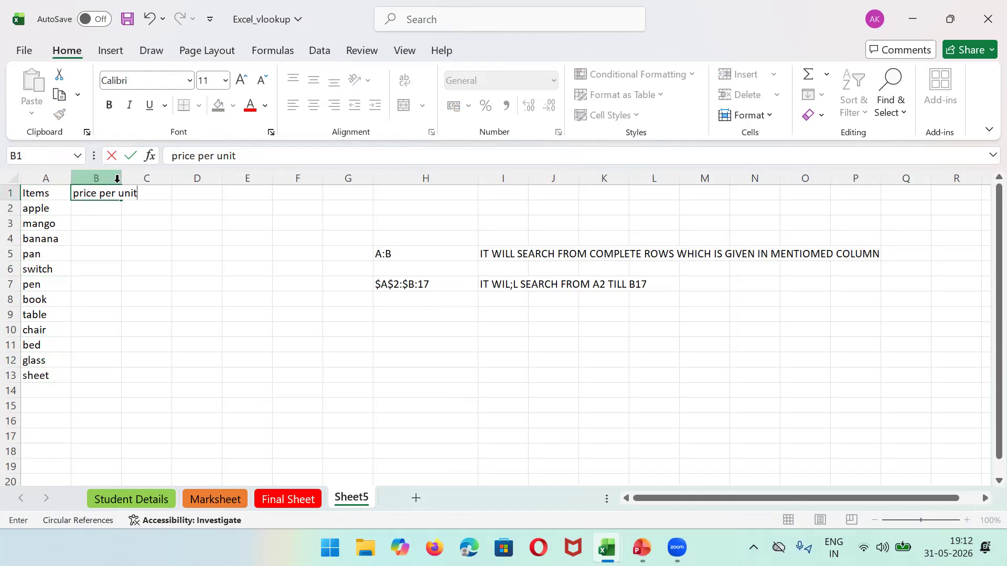
pyautogui.moveTo(119, 181); pyautogui.dragTo(139, 180)
pyautogui.click(126, 208)
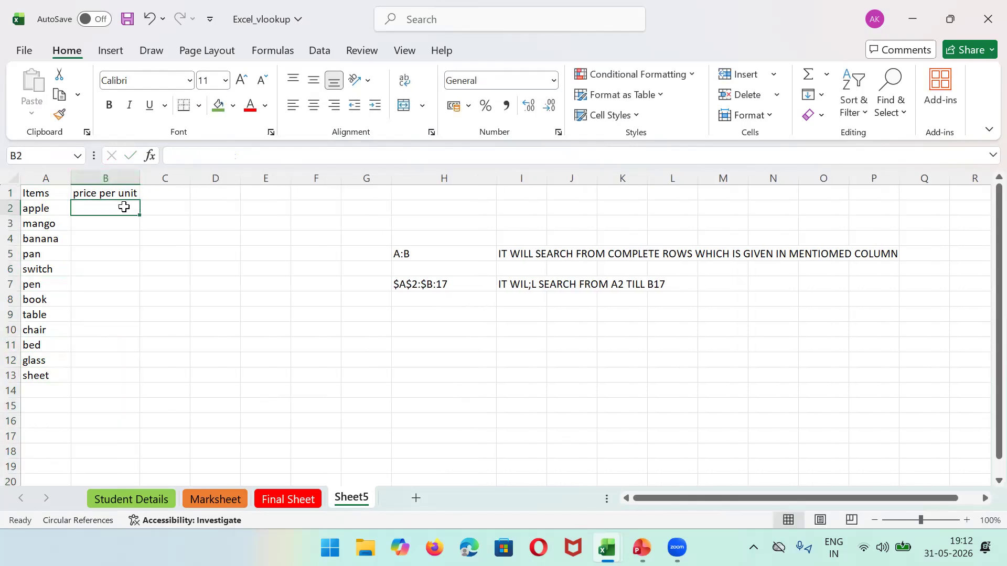
pyautogui.write('10')
pyautogui.click(139, 214)
pyautogui.click(157, 218)
# Step: Fill B2 down to B13 as a series of prices from 10 to 21
pyautogui.click(130, 208)
pyautogui.moveTo(139, 214); pyautogui.dragTo(139, 385)
pyautogui.click(150, 392)
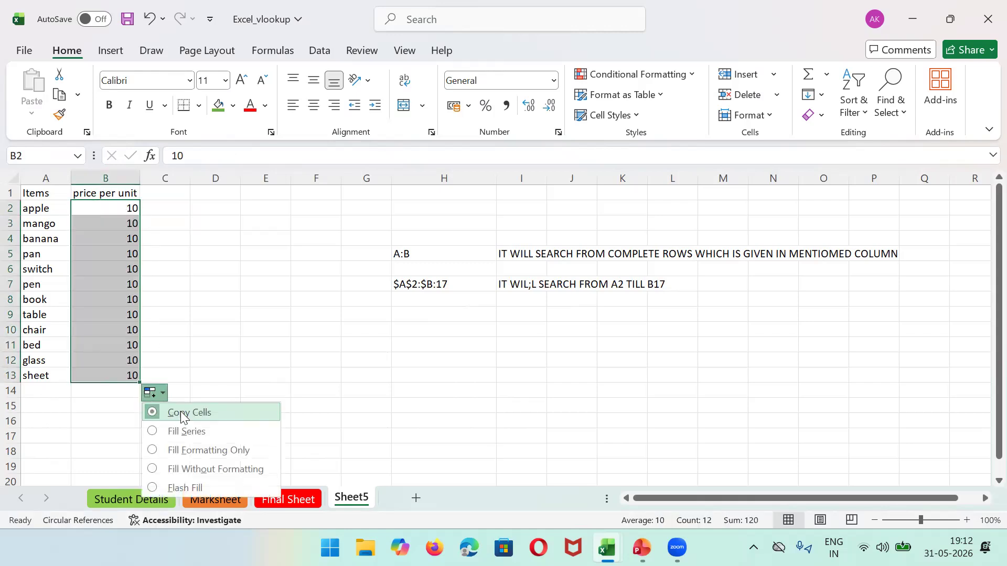
pyautogui.click(202, 433)
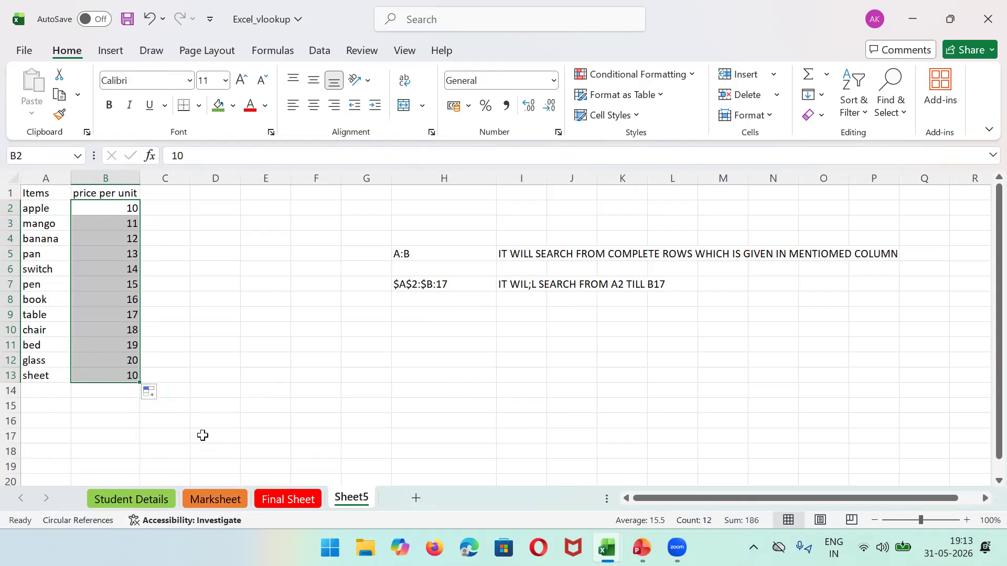
pyautogui.moveTo(165, 269); pyautogui.dragTo(240, 324)
pyautogui.click(110, 210)
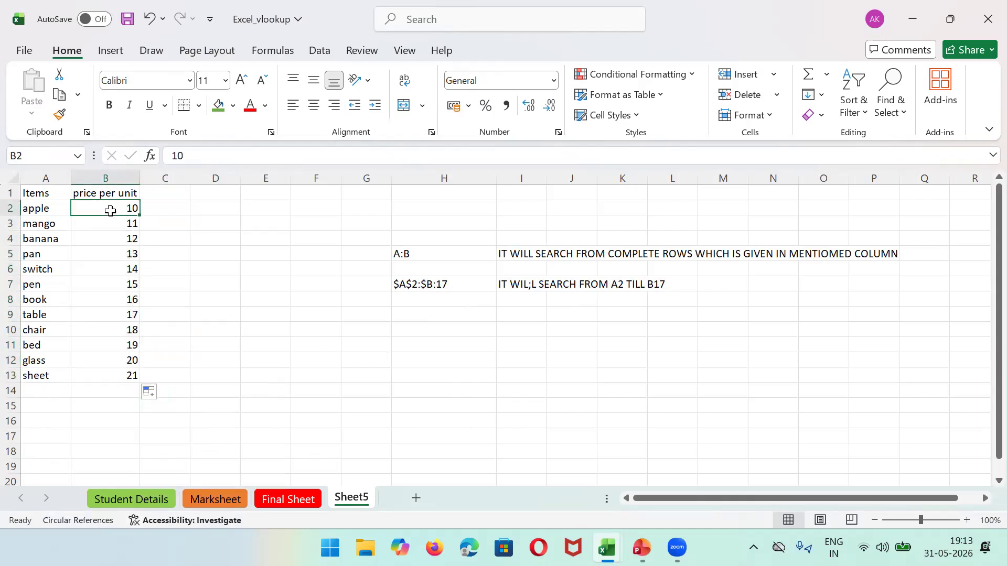
pyautogui.press('Up')
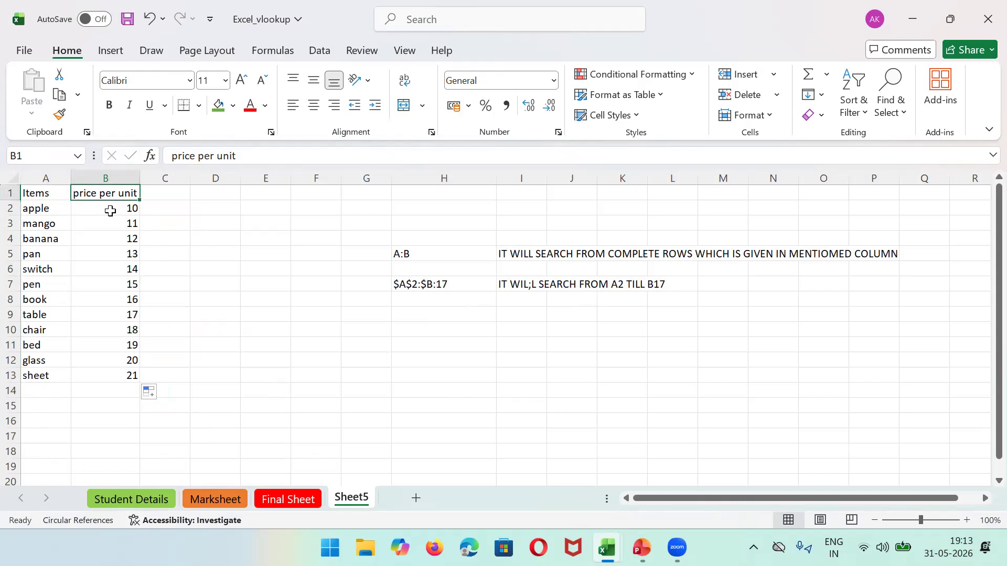
pyautogui.click(110, 211)
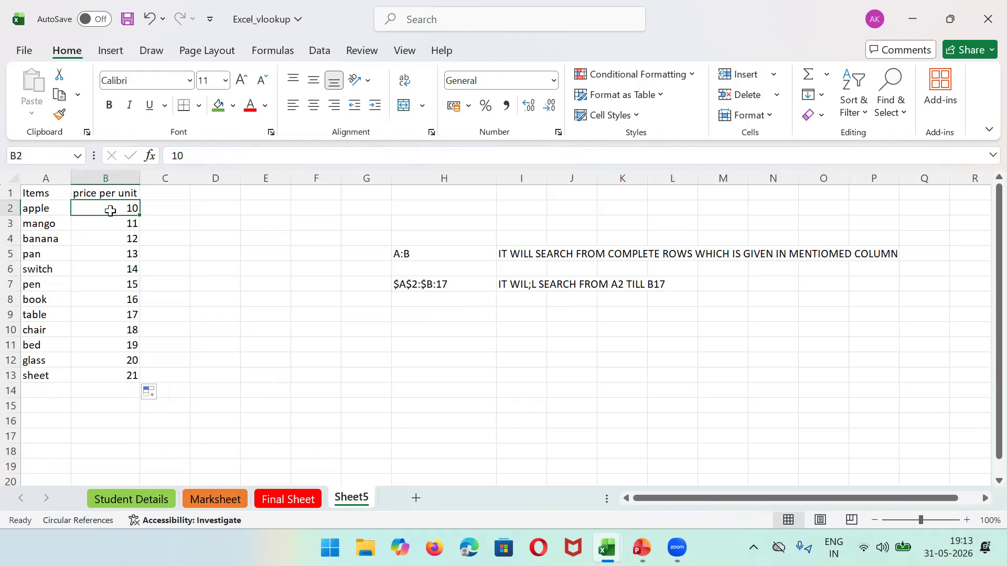
pyautogui.click(58, 191)
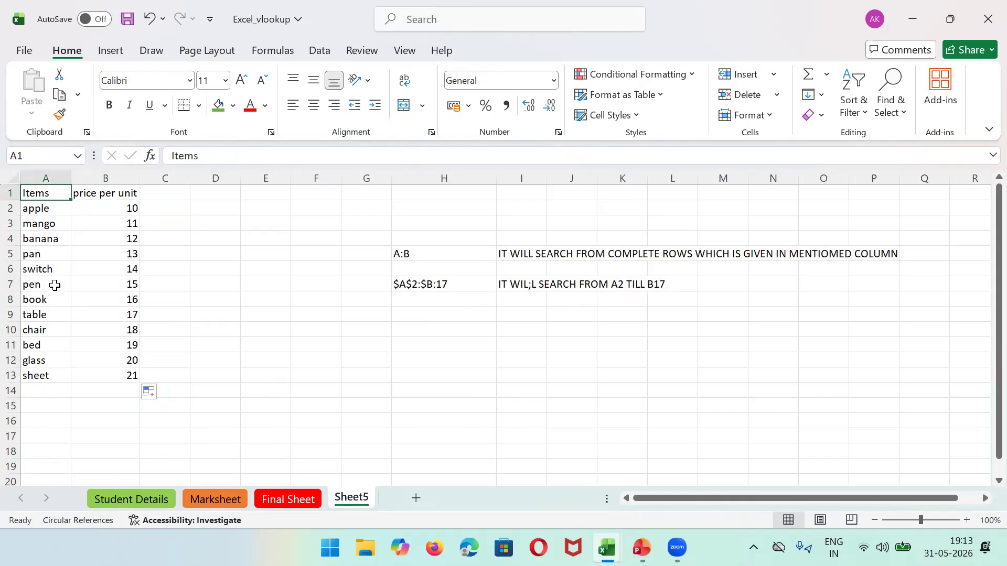
# Step: Copy the Items heading and apple through pen into column D and save the workbook
pyautogui.keyDown('shift'); pyautogui.click(55, 285); pyautogui.keyUp('shift')
pyautogui.hotkey('ctrl', 'c')
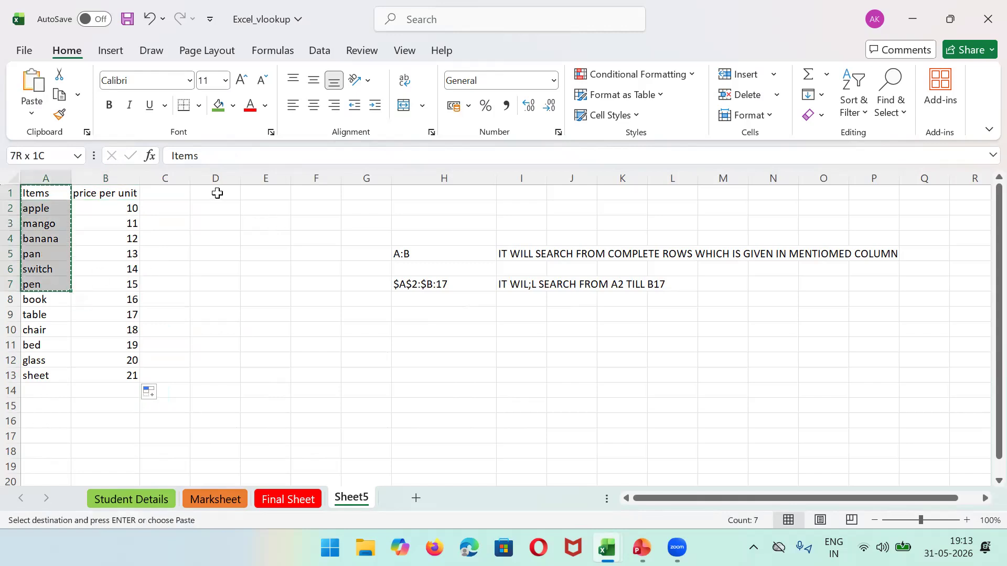
pyautogui.click(217, 194)
pyautogui.hotkey('ctrl', 'v')
pyautogui.hotkey('ctrl', 's')
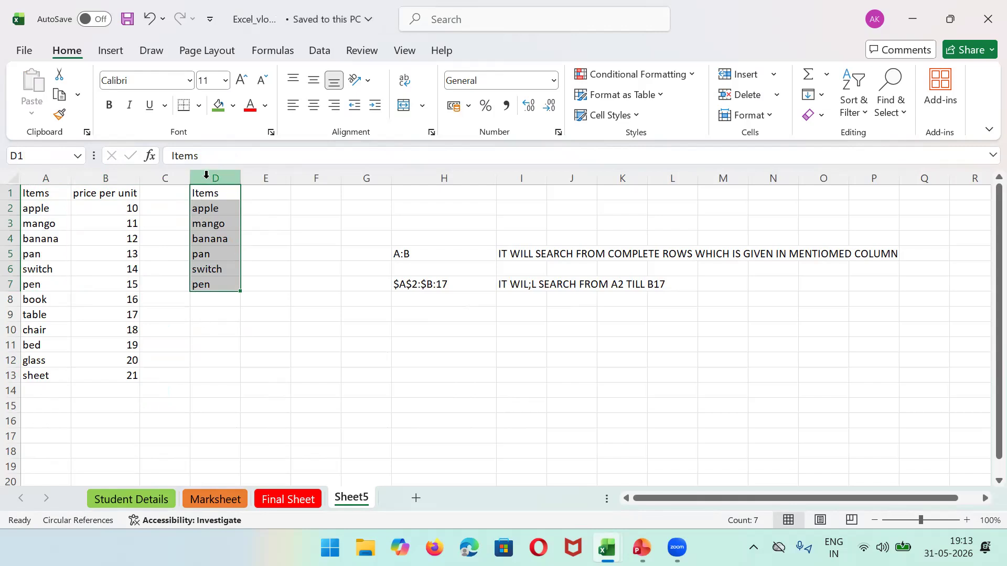
# Step: Enter the heading 'Findout price per unit' in E1 and AutoFit column E to it
pyautogui.click(264, 195)
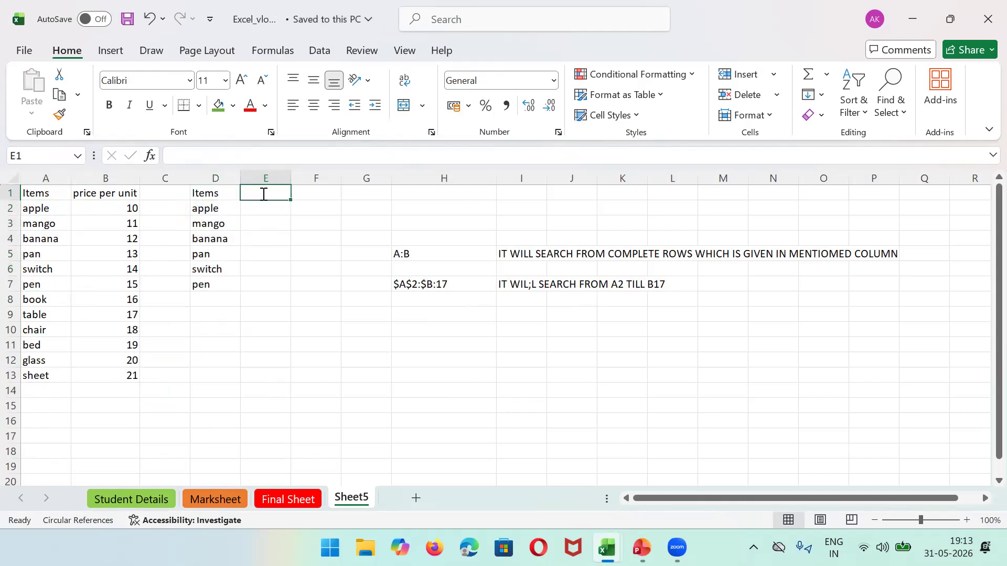
pyautogui.write('Find')
pyautogui.press('BackSpace')
pyautogui.write('d')
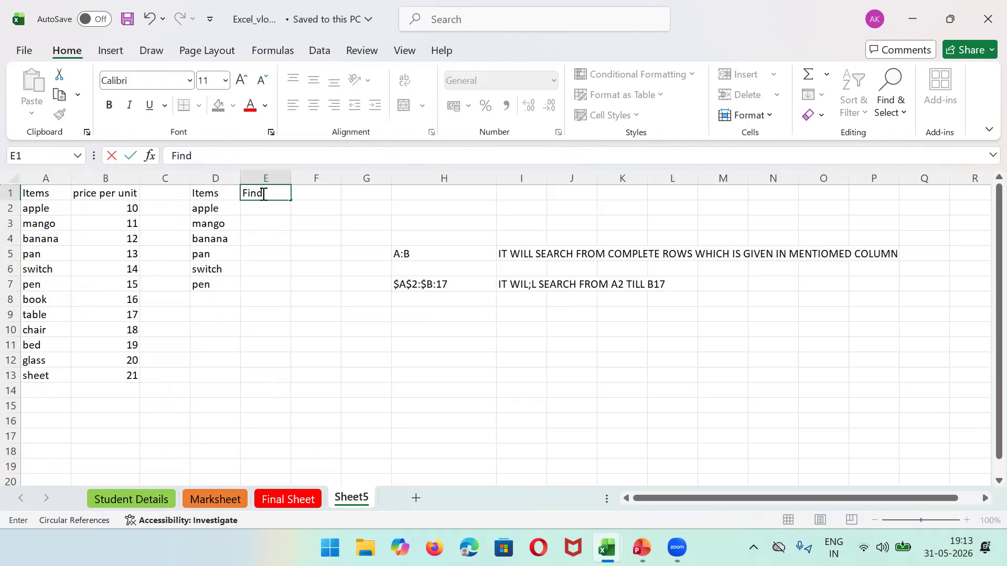
pyautogui.write('out price per unit')
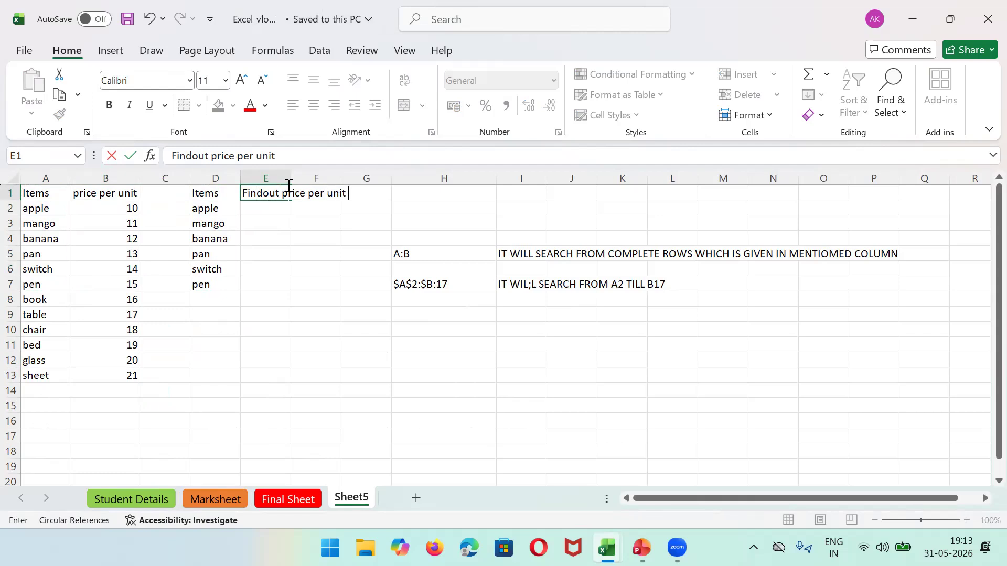
pyautogui.doubleClick(287, 192)
pyautogui.doubleClick(291, 175)
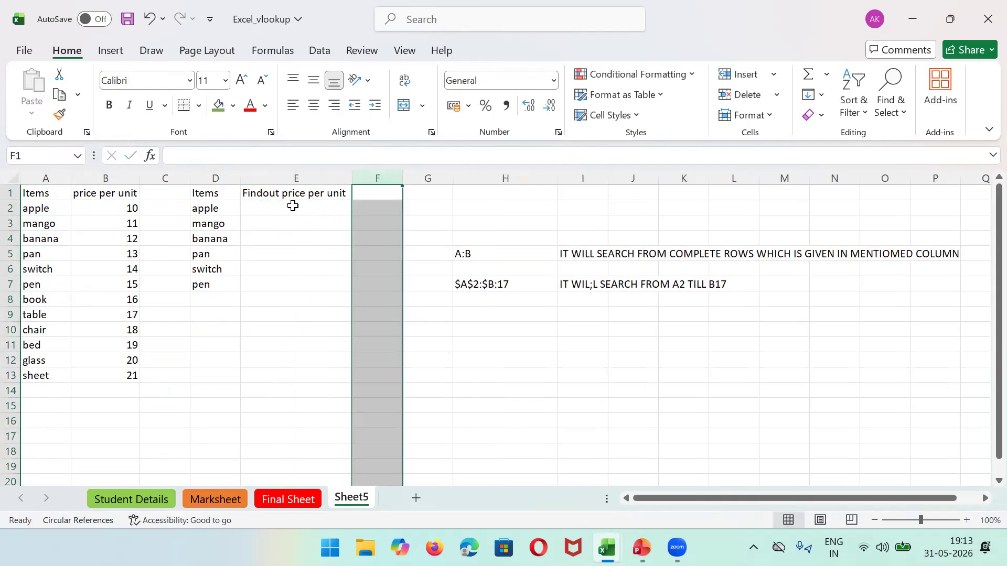
pyautogui.click(266, 209)
# Step: Enter =VLOOKUP(D2,A:B,2,FALSE) in E2, widen column E, and fill it down to E7
pyautogui.write('=')
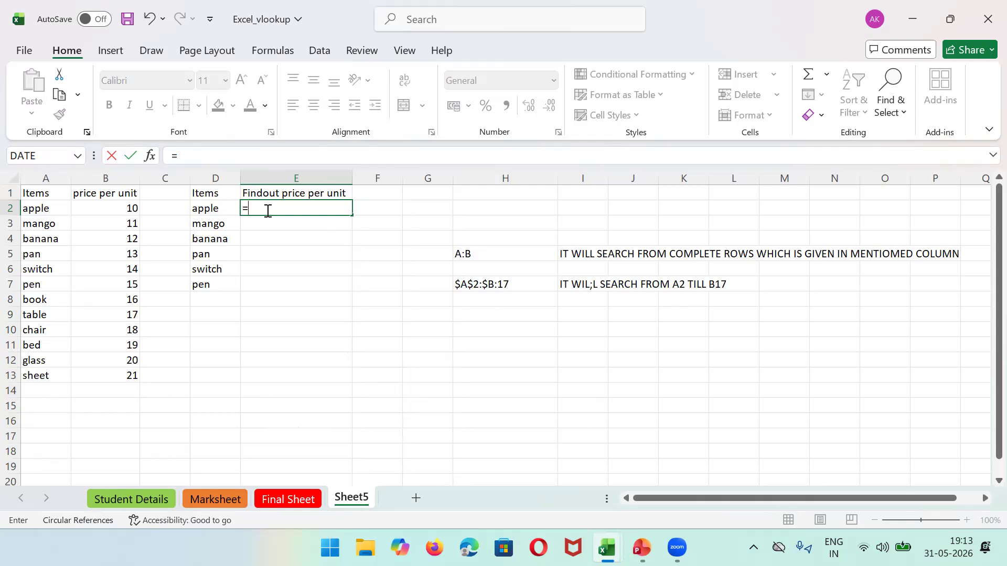
pyautogui.write('d2')
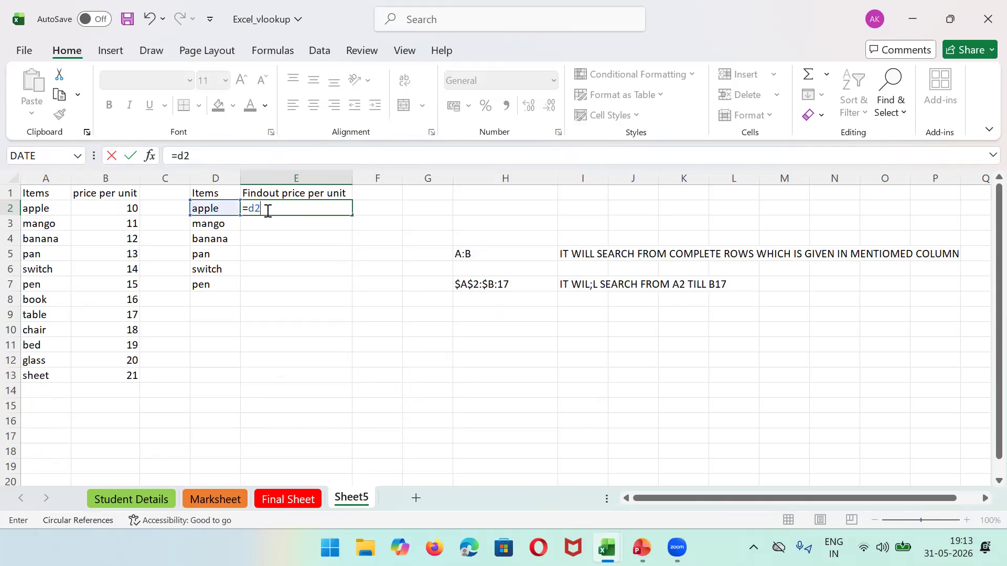
pyautogui.press('BackSpace')
pyautogui.press('BackSpace')
pyautogui.write('V')
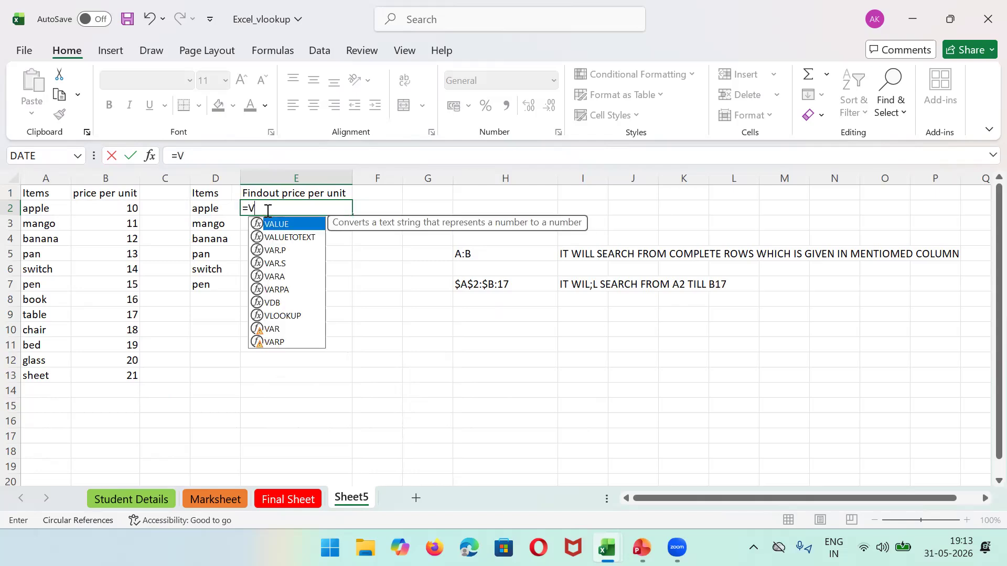
pyautogui.write('LOOKUP(')
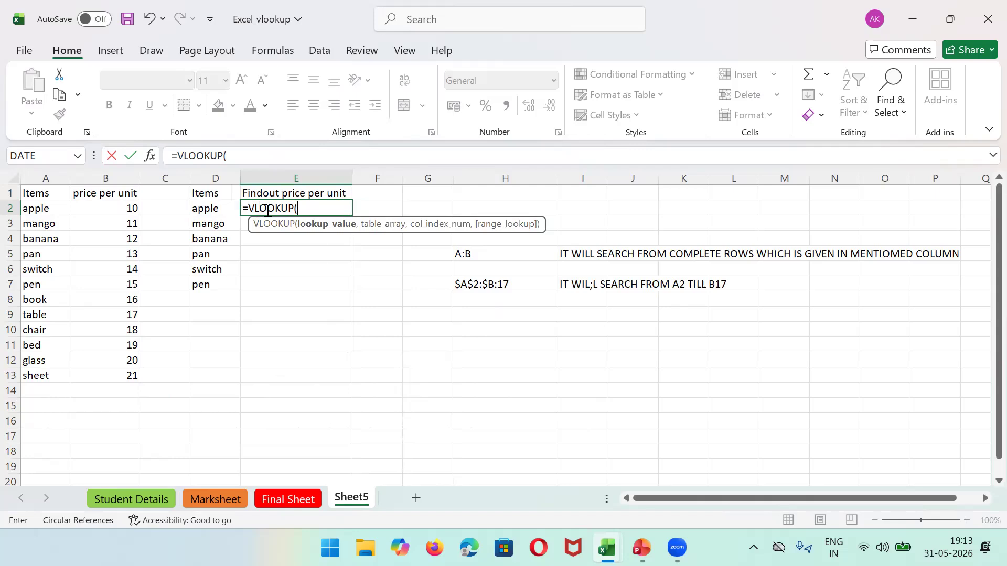
pyautogui.write('D2,')
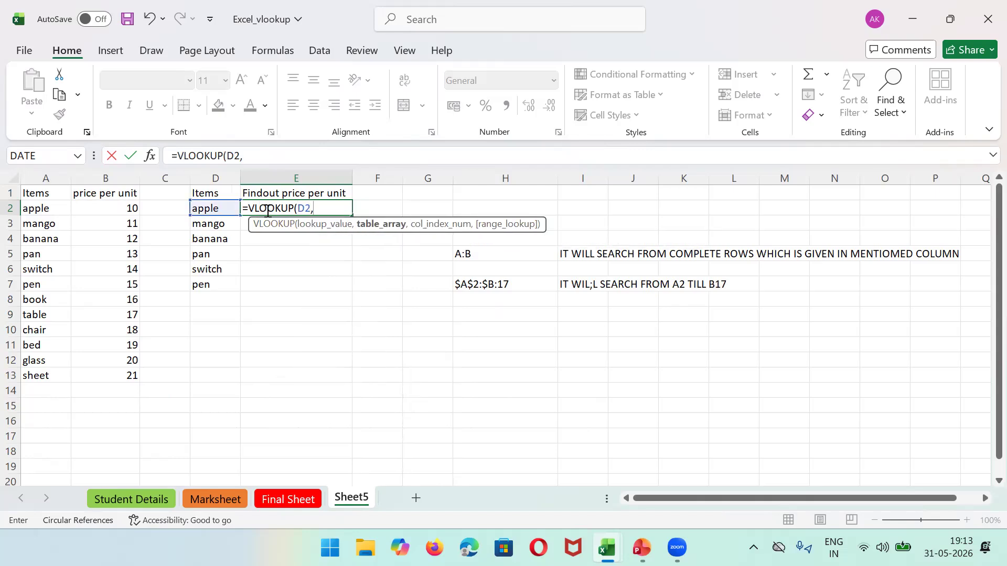
pyautogui.write('A')
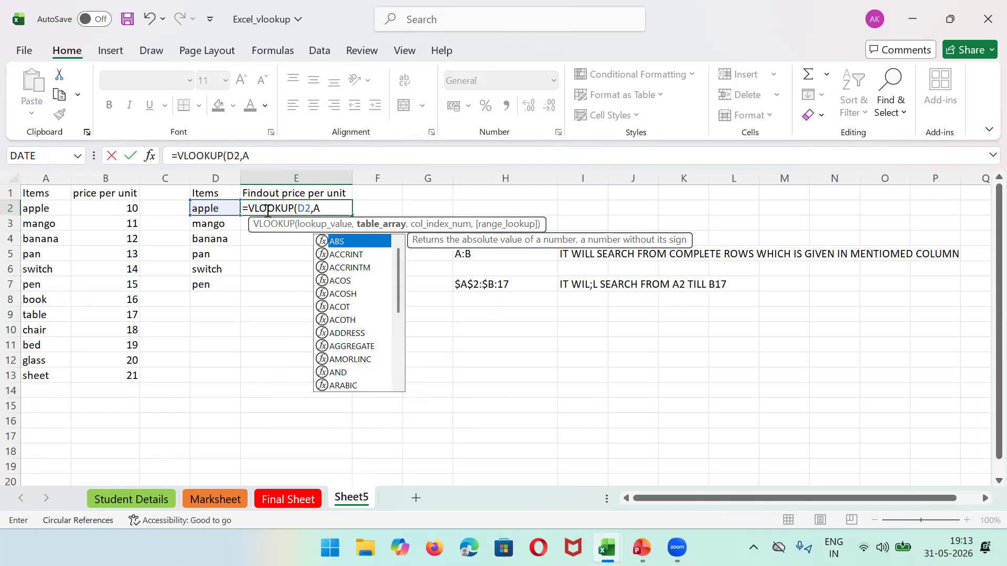
pyautogui.write(':B,')
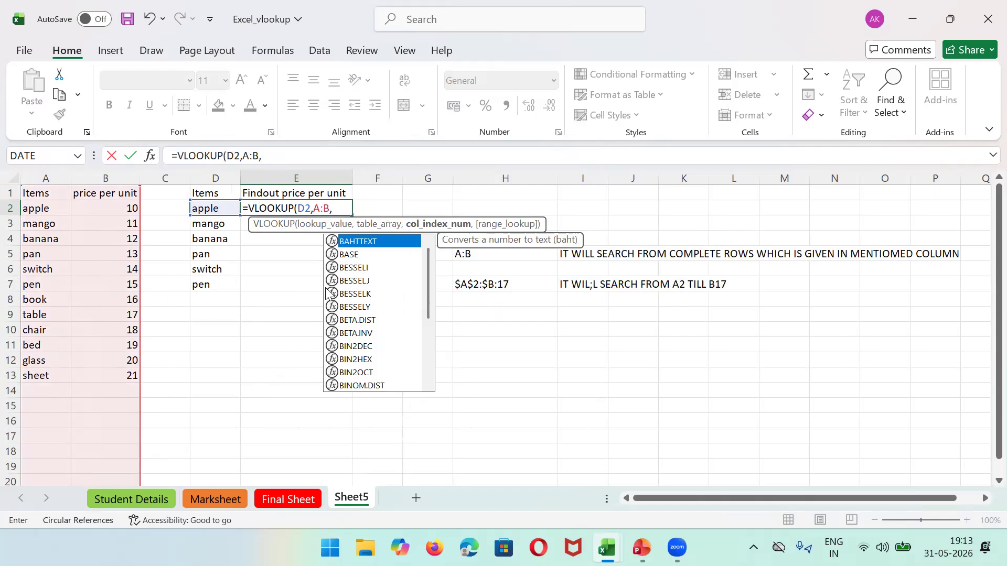
pyautogui.write('2')
pyautogui.write(',FALSE')
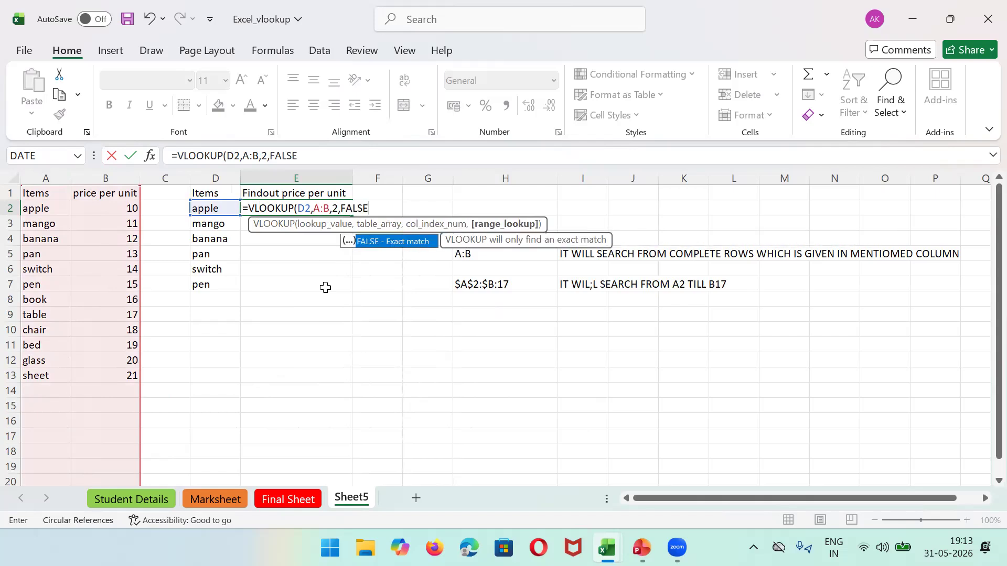
pyautogui.press('Return')
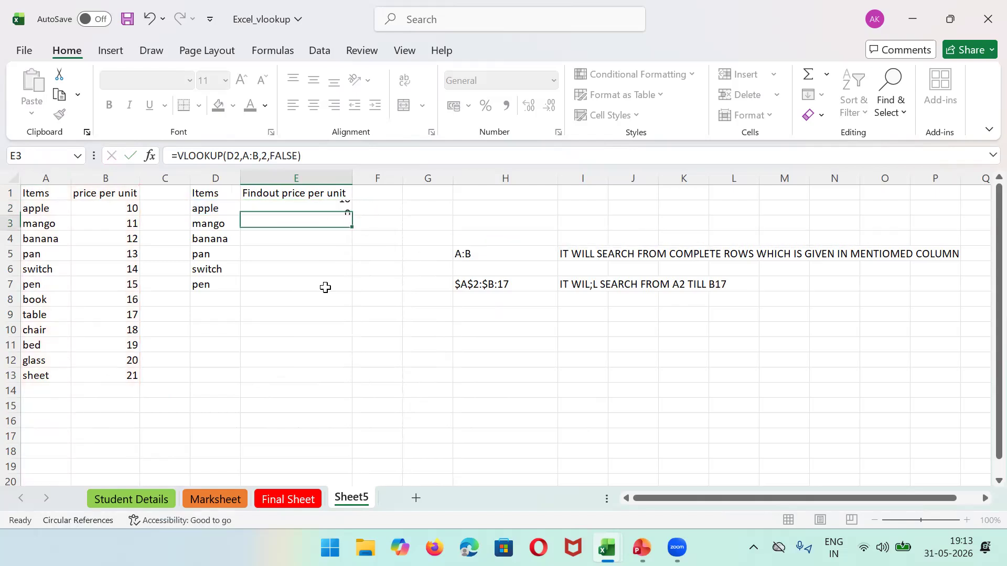
pyautogui.moveTo(354, 172); pyautogui.dragTo(491, 172)
pyautogui.click(375, 209)
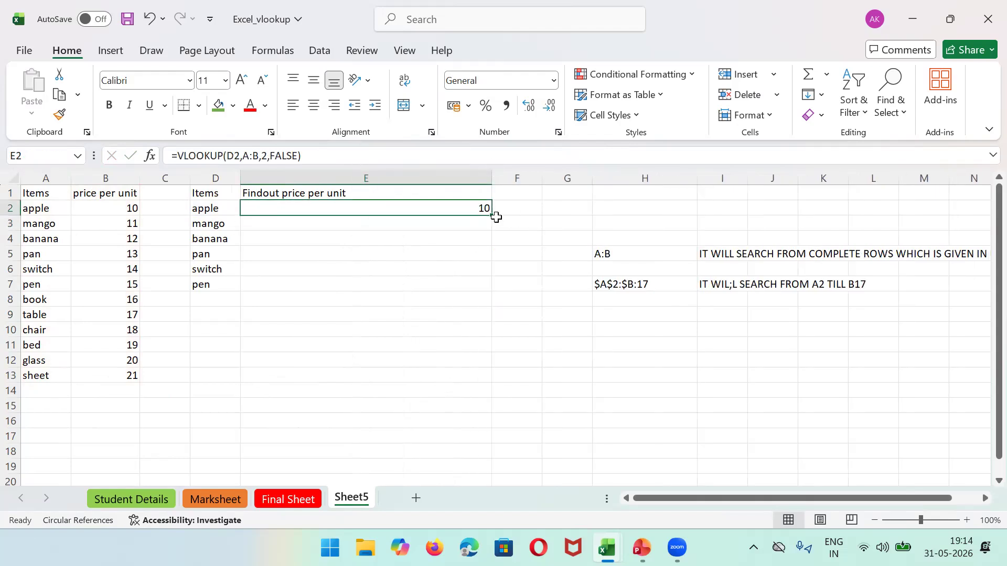
pyautogui.moveTo(490, 214); pyautogui.dragTo(479, 295)
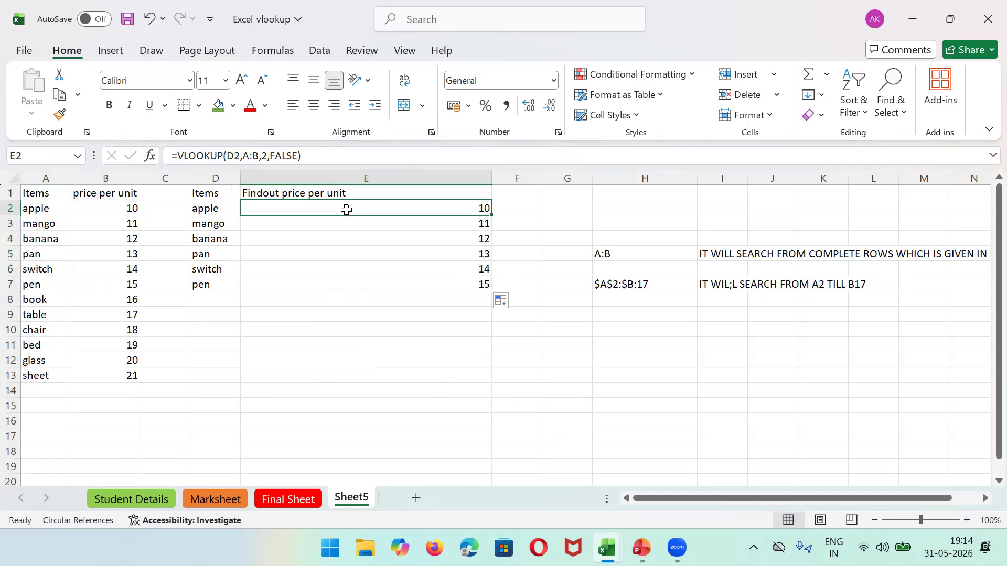
# Step: Fill row 8 (book) with Orange, Accent 2, Lighter 40%
pyautogui.click(11, 299)
pyautogui.click(232, 105)
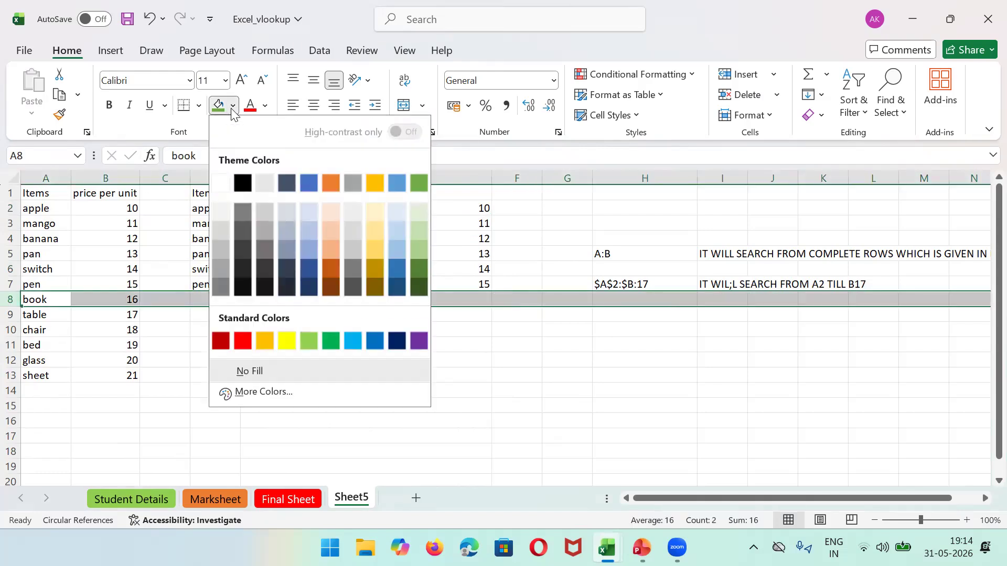
pyautogui.click(331, 242)
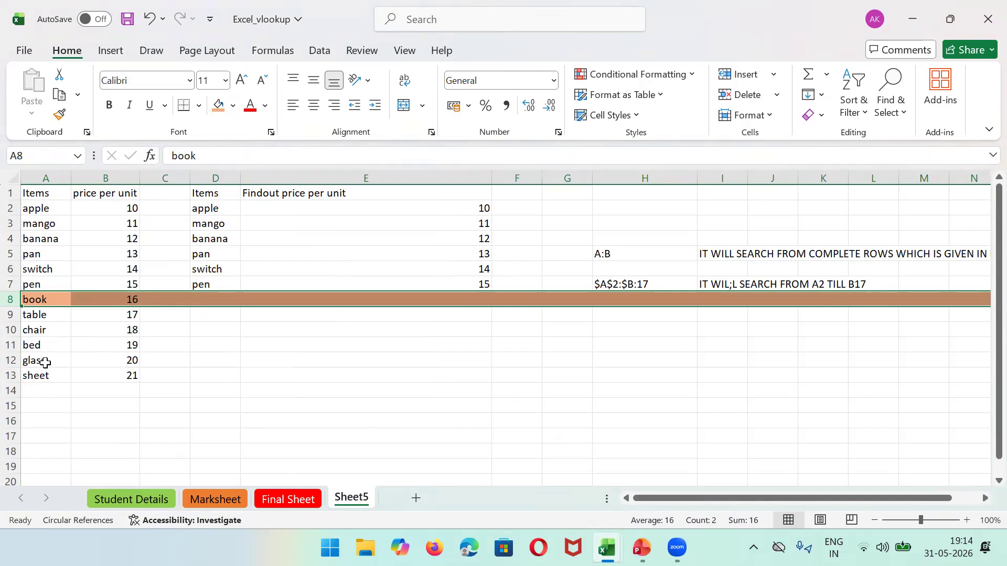
# Step: Point out apple to book as the range, show the $A$2:$B:17 note, and select E2
pyautogui.click(40, 207)
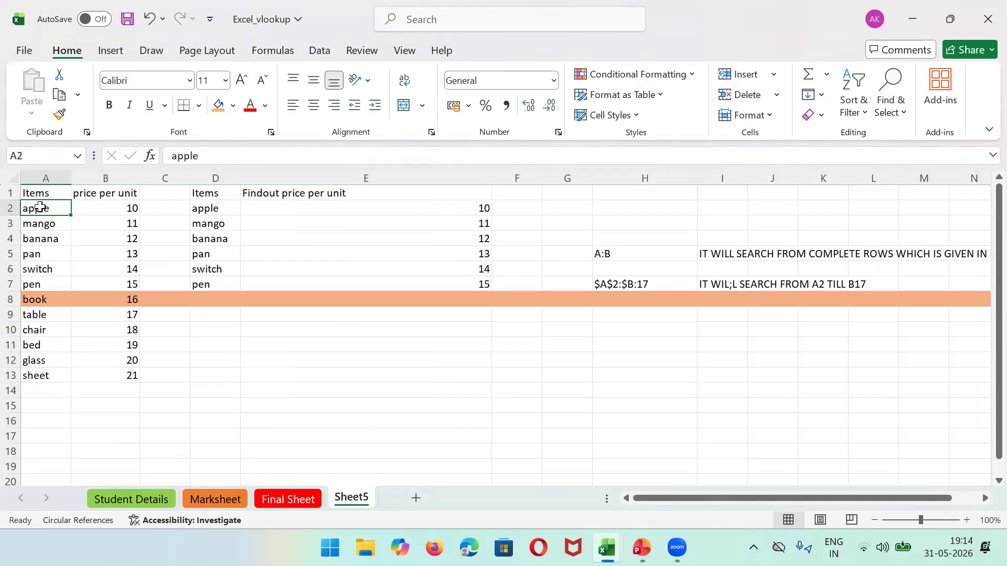
pyautogui.click(47, 300)
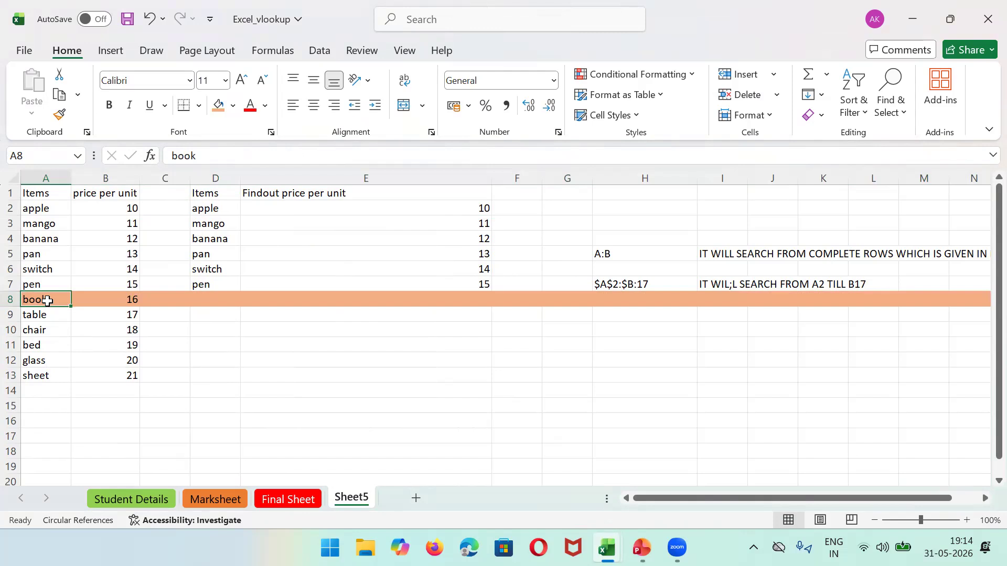
pyautogui.click(621, 281)
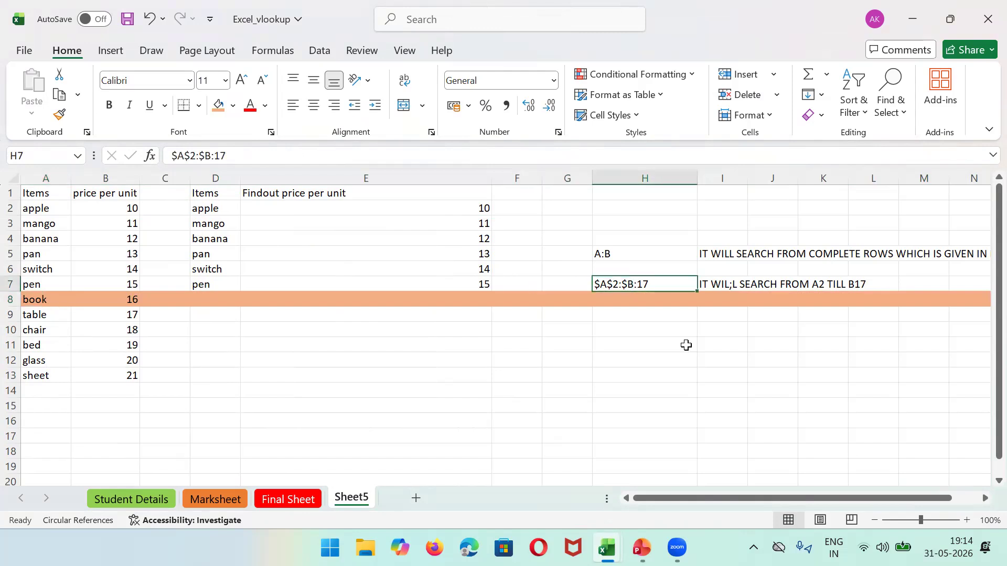
pyautogui.click(462, 205)
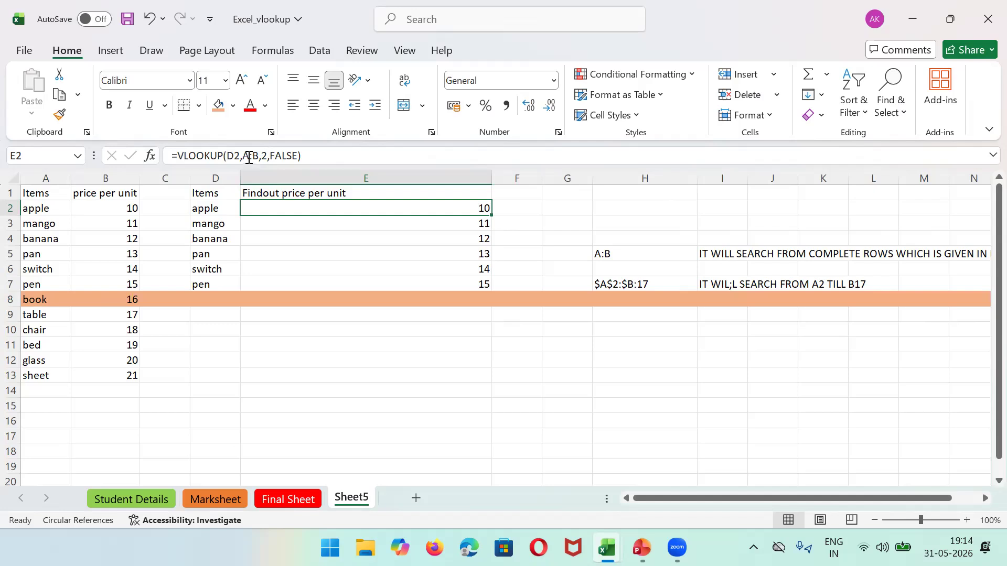
# Step: Rewrite E2's VLOOKUP range as the absolute $A$2:$B$8, still returning 10 for apple
pyautogui.click(249, 156)
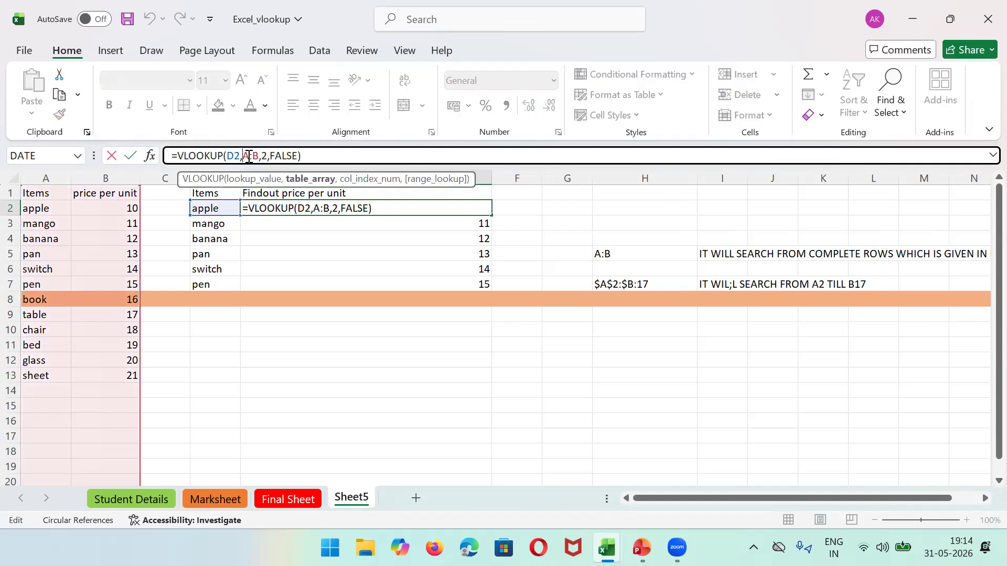
pyautogui.write('$')
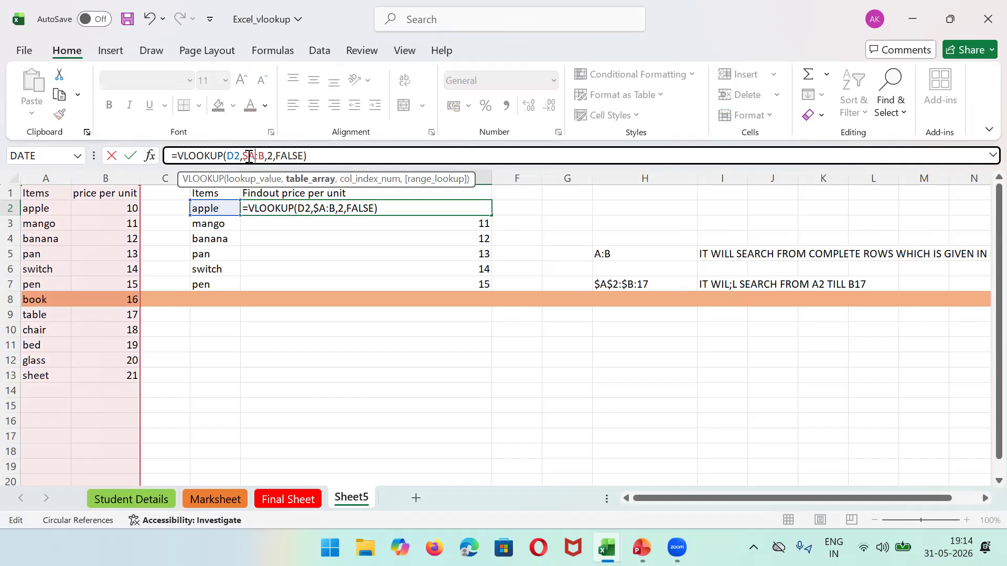
pyautogui.write('2')
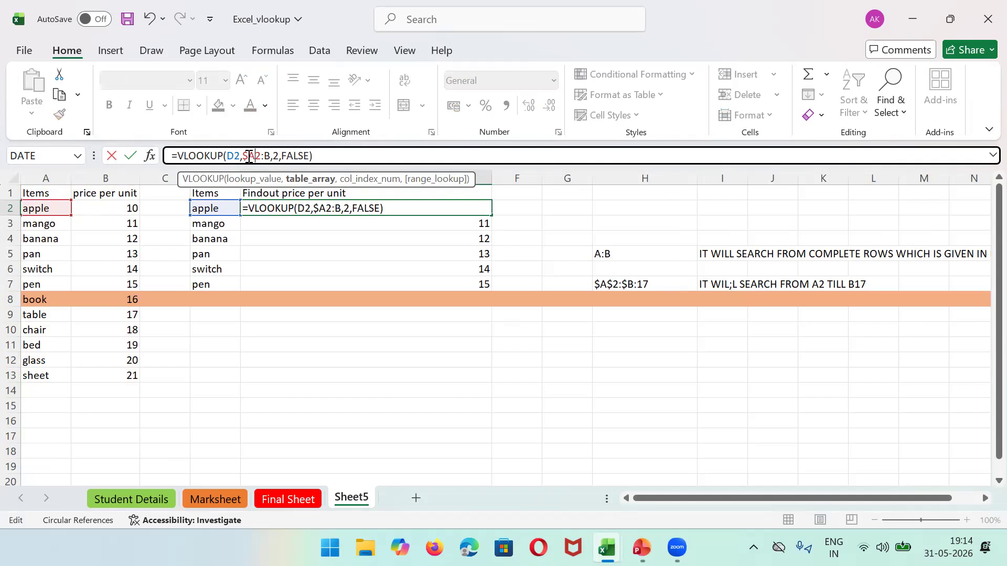
pyautogui.write('$')
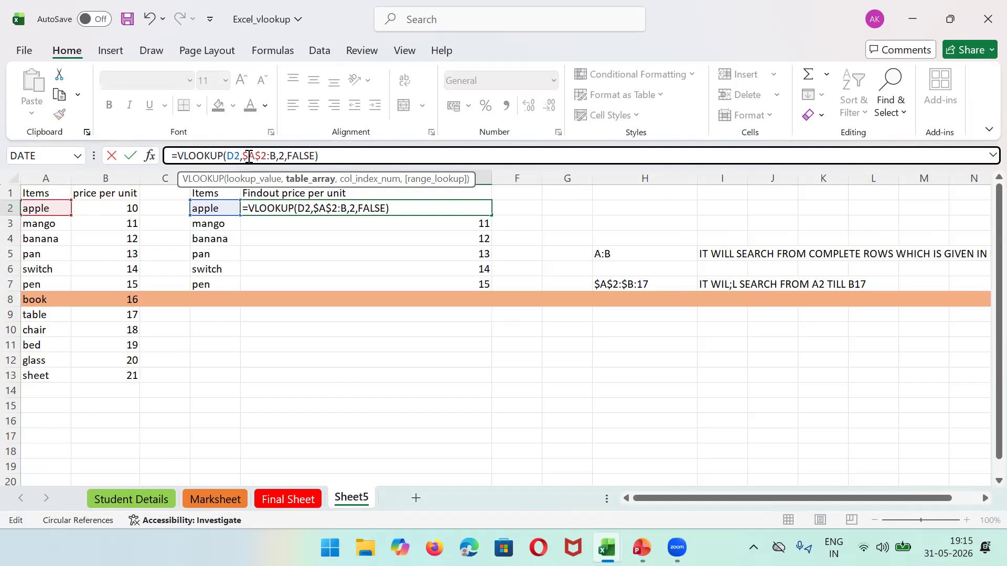
pyautogui.write('$')
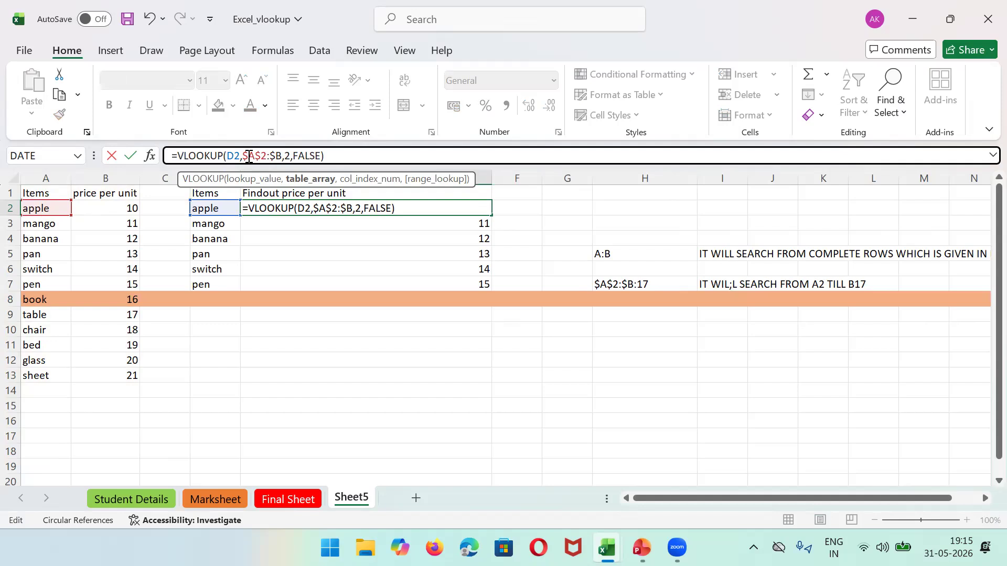
pyautogui.write('$')
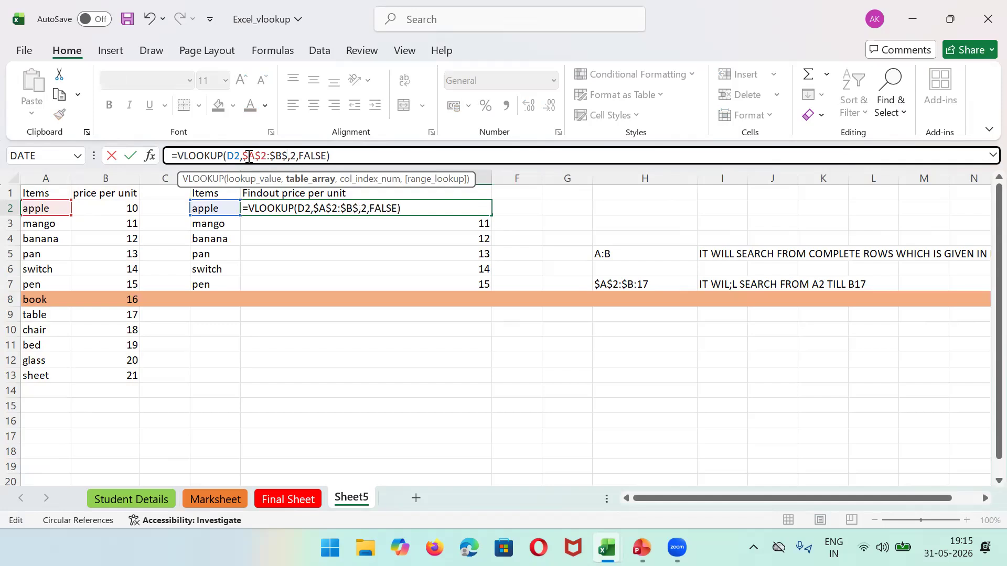
pyautogui.write('8')
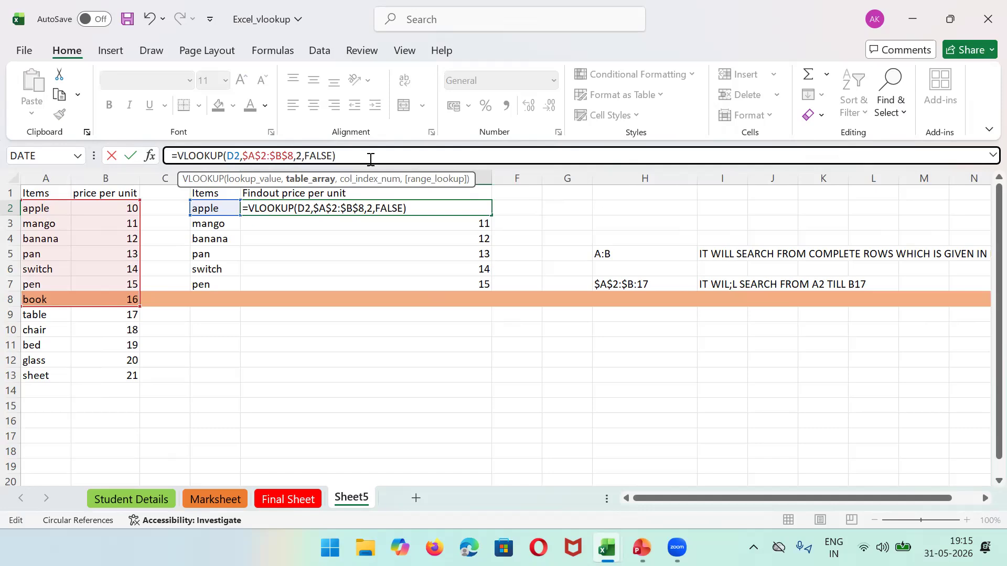
pyautogui.press('Return')
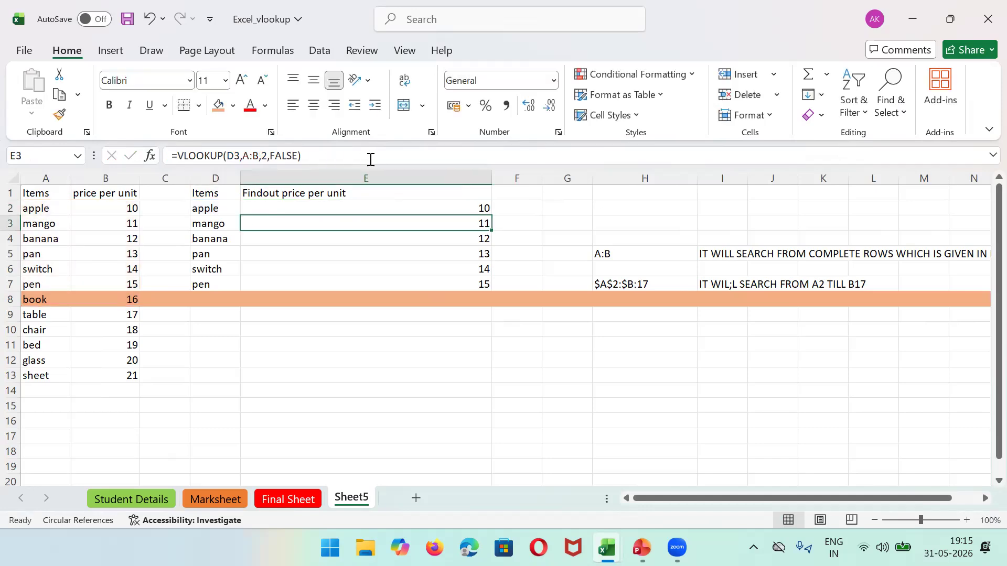
pyautogui.click(453, 205)
# Step: Fill the absolute-range formula down to E7 and replace pen with bed in D7
pyautogui.moveTo(491, 217); pyautogui.dragTo(498, 298)
pyautogui.click(458, 258)
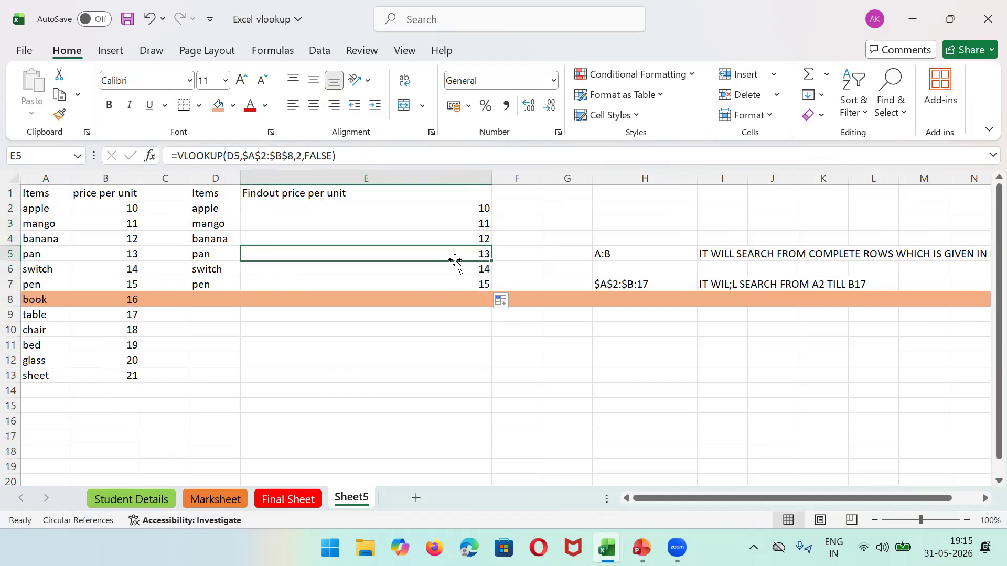
pyautogui.click(206, 286)
pyautogui.doubleClick(206, 285)
pyautogui.press('BackSpace')
pyautogui.press('BackSpace')
pyautogui.press('BackSpace')
pyautogui.write('bed')
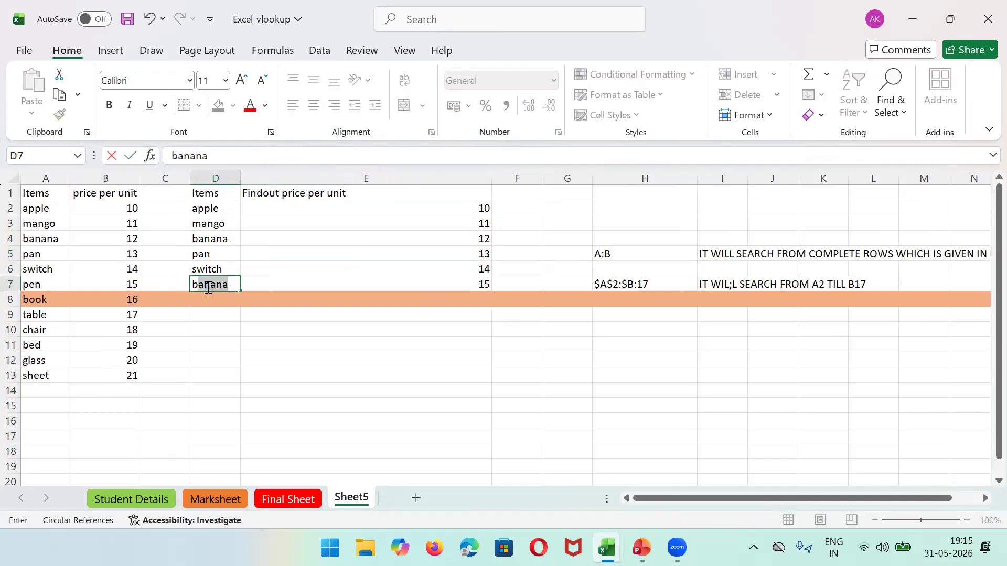
pyautogui.click(401, 335)
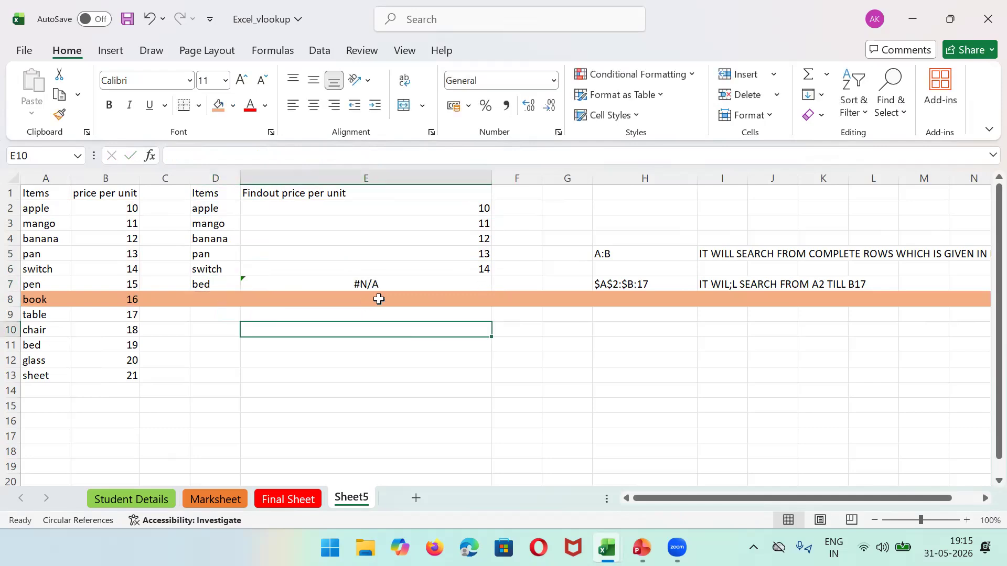
# Step: Inspect E7's #N/A formula and highlight the A2:B8 range it searches
pyautogui.click(422, 284)
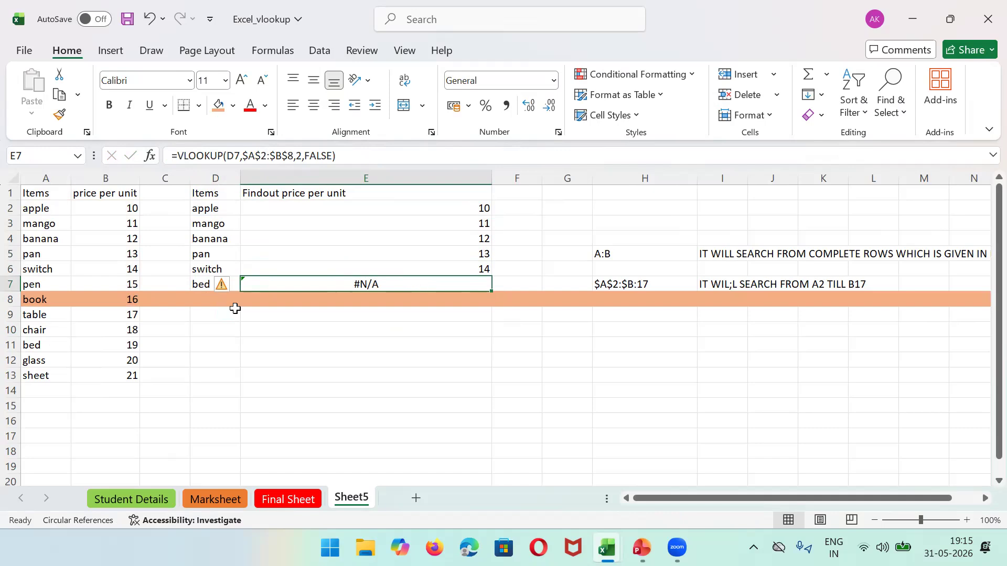
pyautogui.click(36, 210)
pyautogui.moveTo(35, 210); pyautogui.dragTo(102, 302)
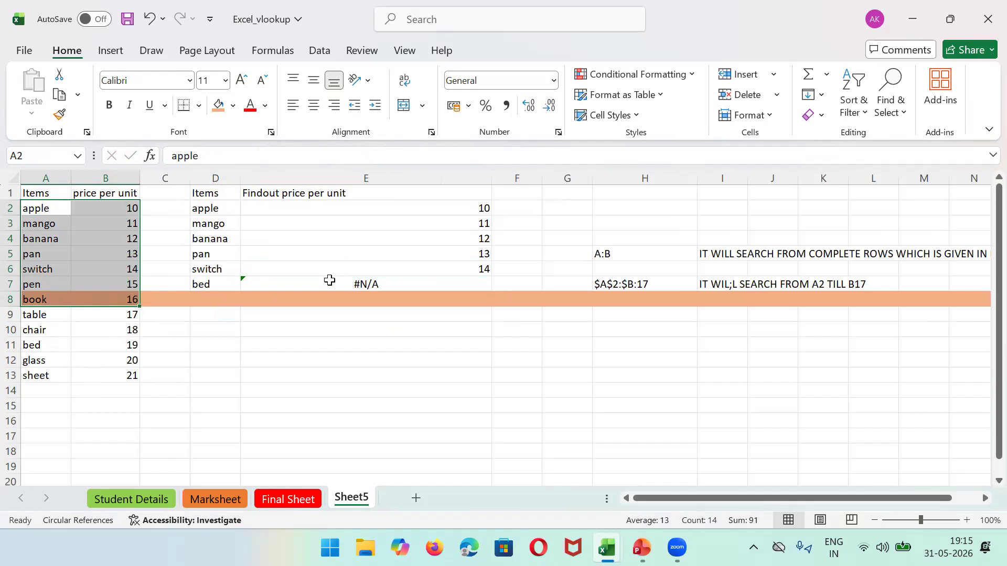
# Step: Review the $A$2 range note and inspect E2's lookup formula
pyautogui.click(669, 284)
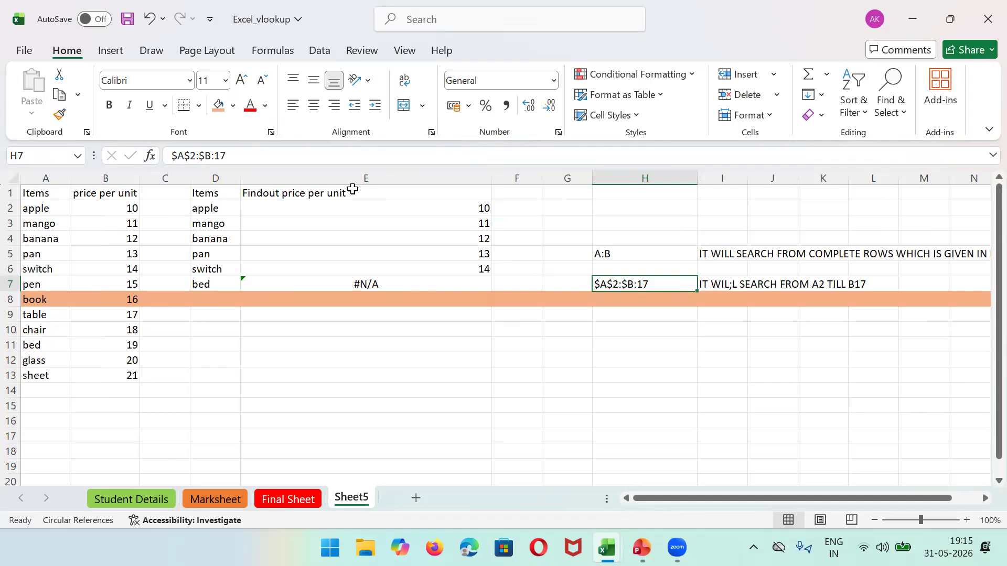
pyautogui.click(382, 207)
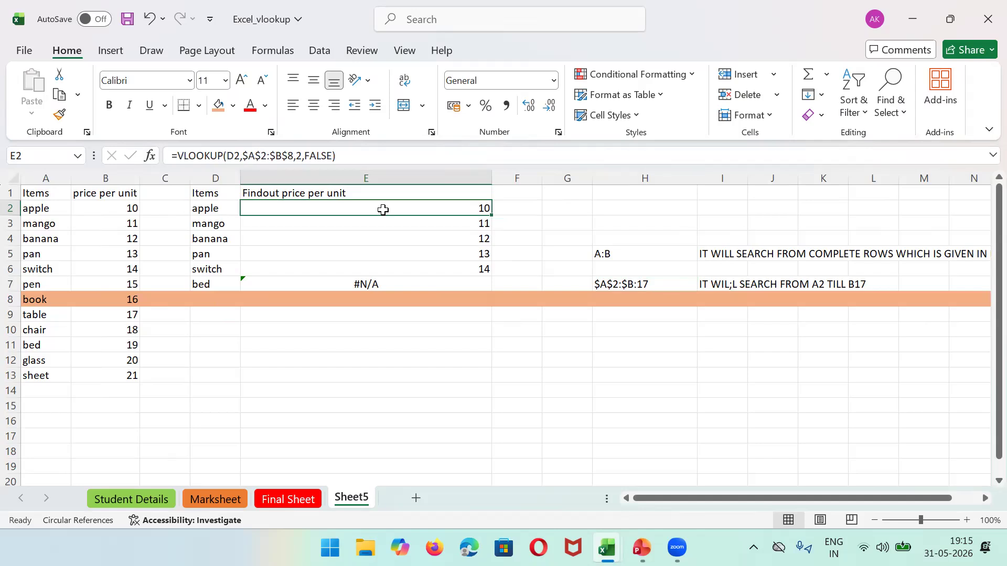
pyautogui.click(293, 156)
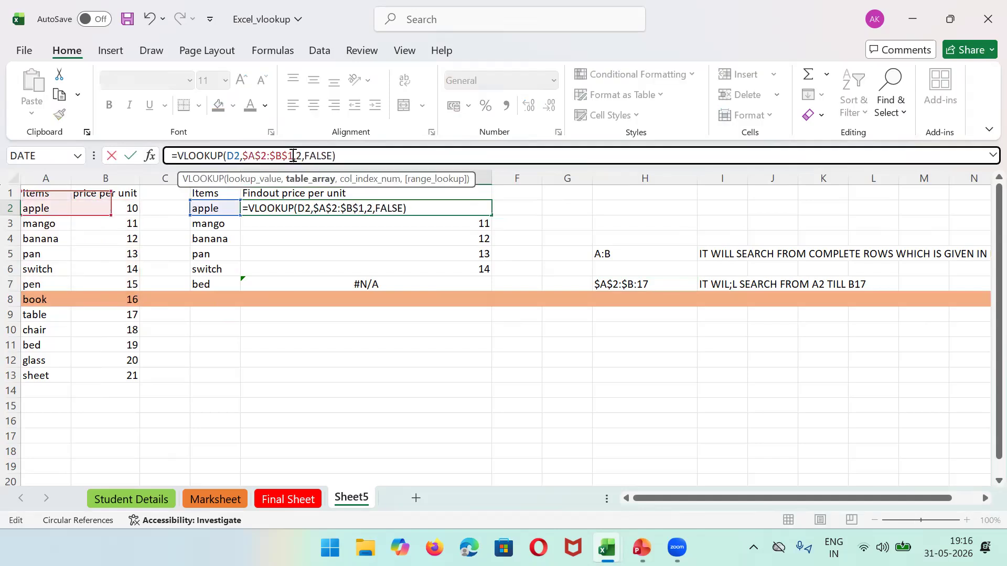
pyautogui.press('Return')
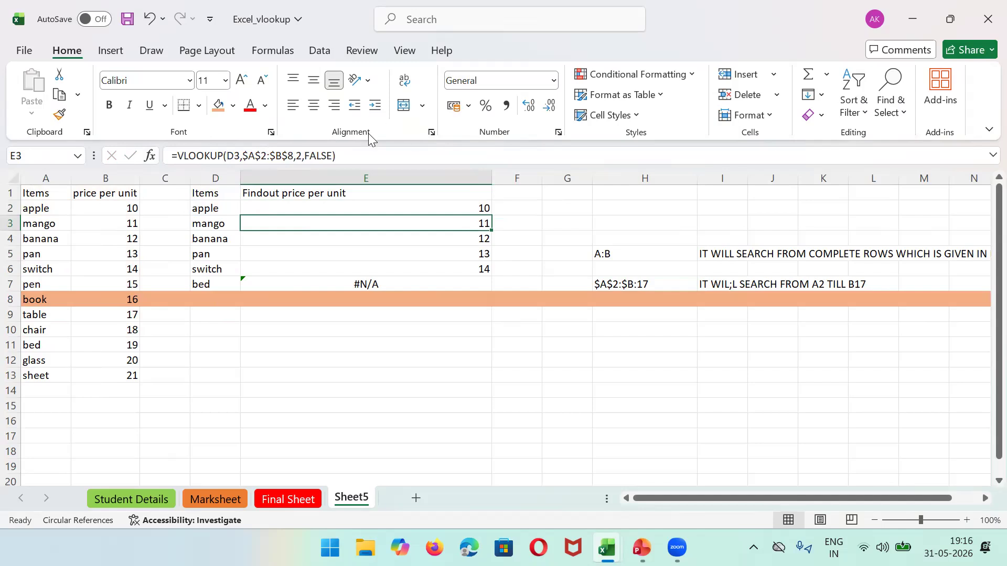
# Step: Change the range end row from 8 to 11, fill down to E7, and check bed
pyautogui.click(302, 155)
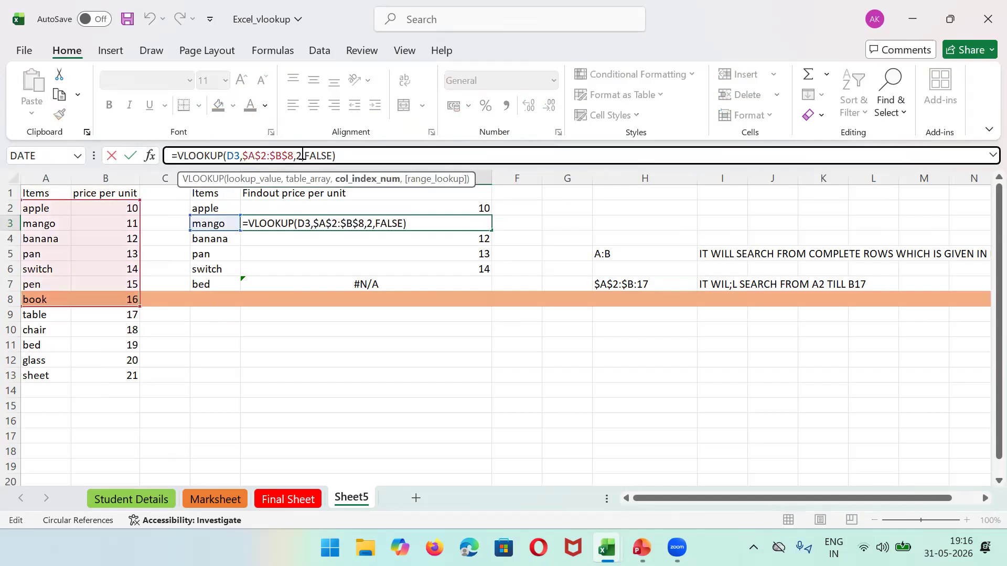
pyautogui.press('Left')
pyautogui.press('BackSpace')
pyautogui.write('11')
pyautogui.press('Return')
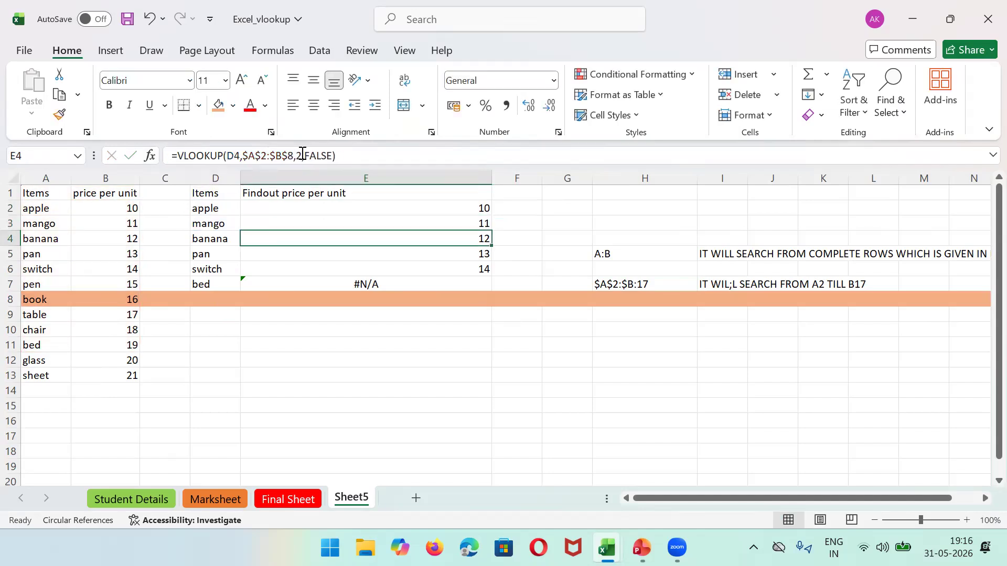
pyautogui.press('Up')
pyautogui.press('Up')
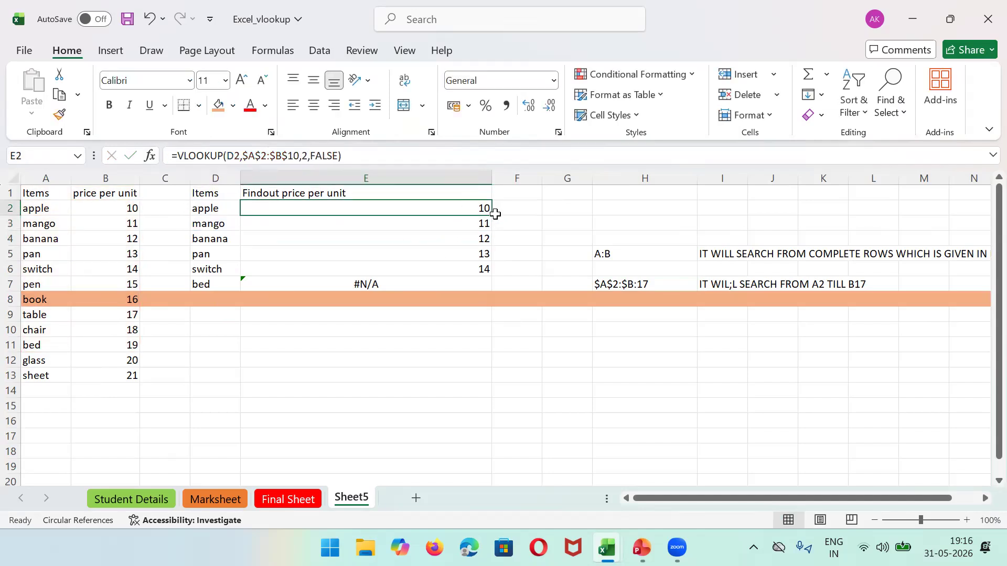
pyautogui.moveTo(492, 216); pyautogui.dragTo(491, 293)
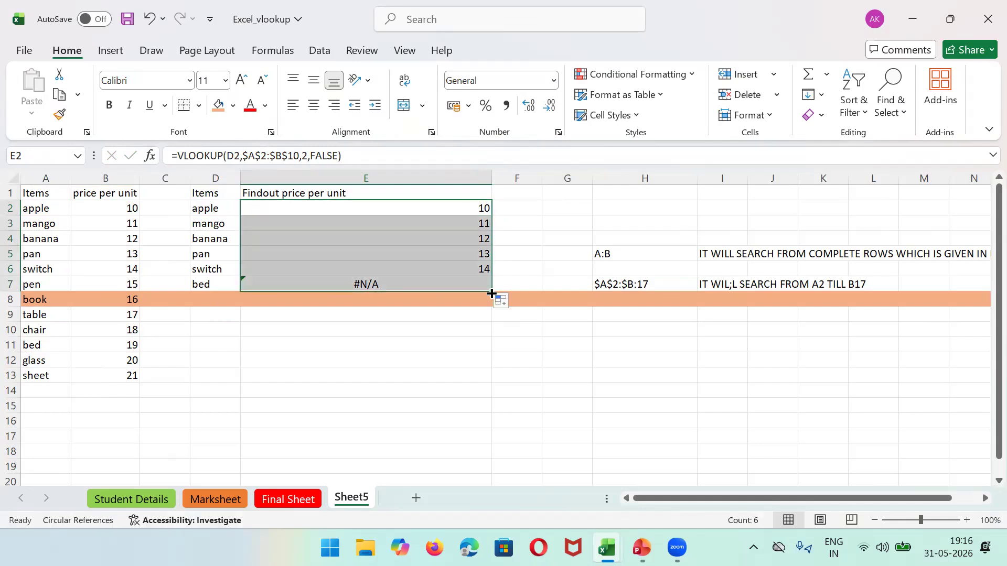
pyautogui.click(461, 287)
# Step: Correct E2's range to $A$2:$B$11 and fill down E2:E7 so bed returns 19
pyautogui.click(459, 210)
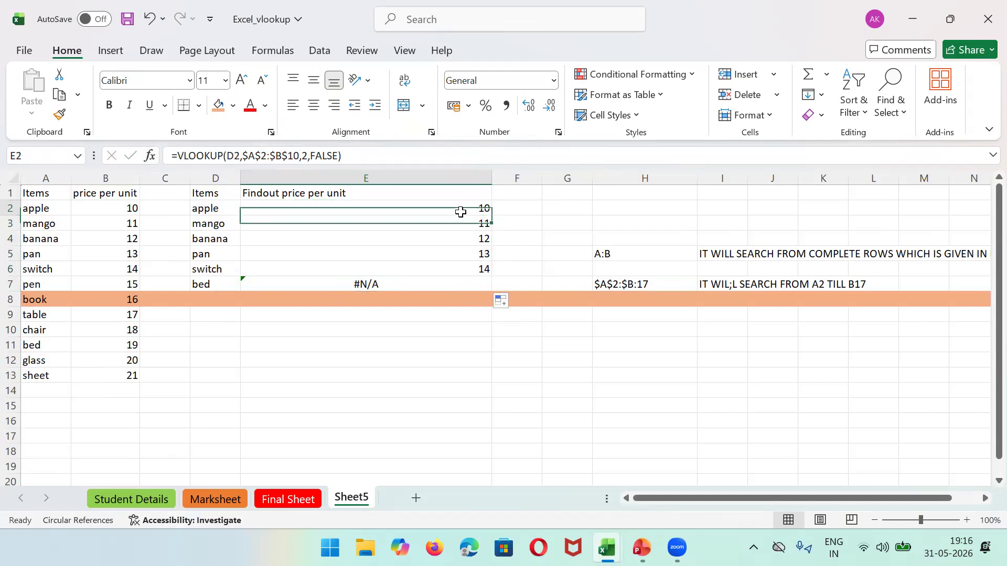
pyautogui.click(303, 155)
pyautogui.press('BackSpace')
pyautogui.write('1')
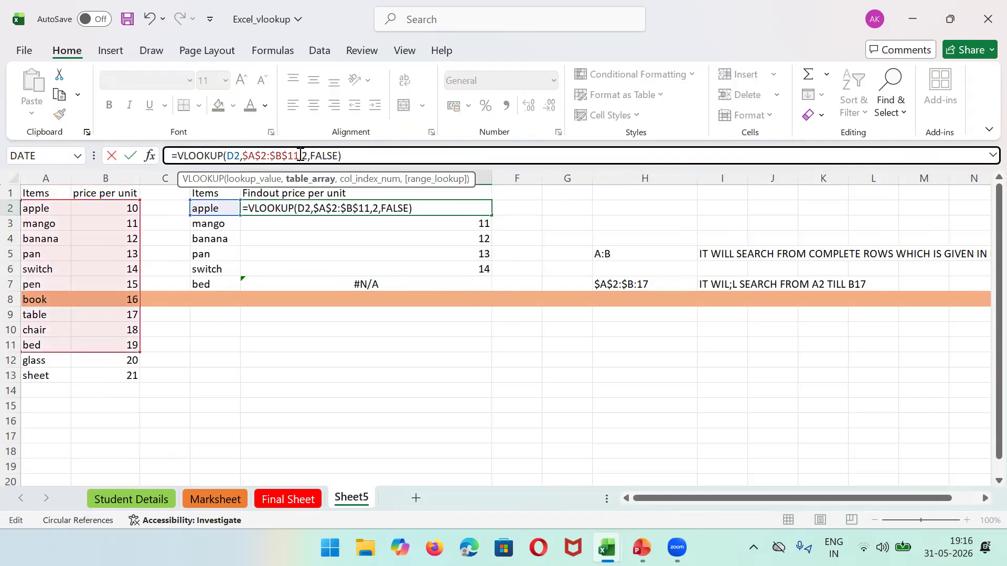
pyautogui.click(546, 209)
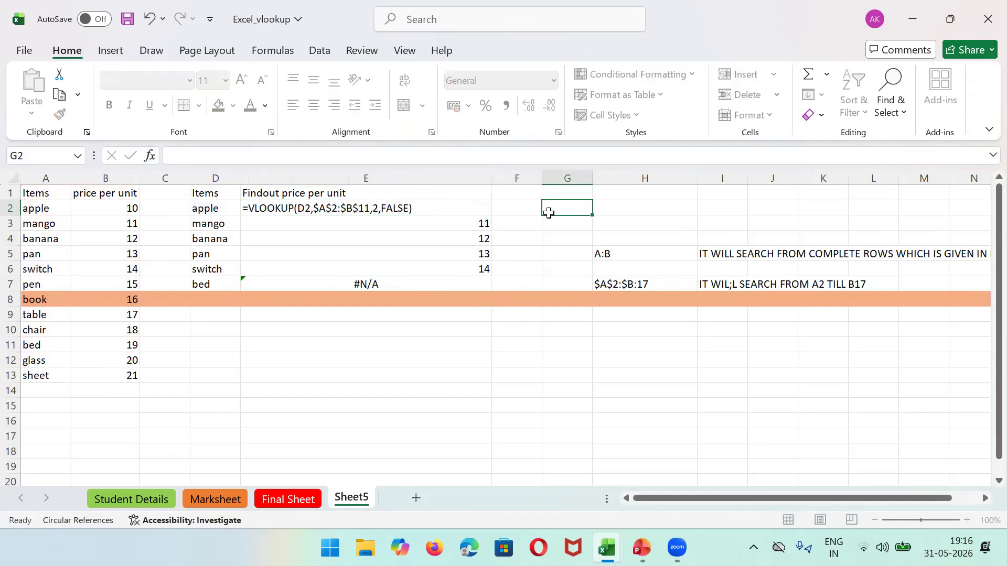
pyautogui.click(430, 214)
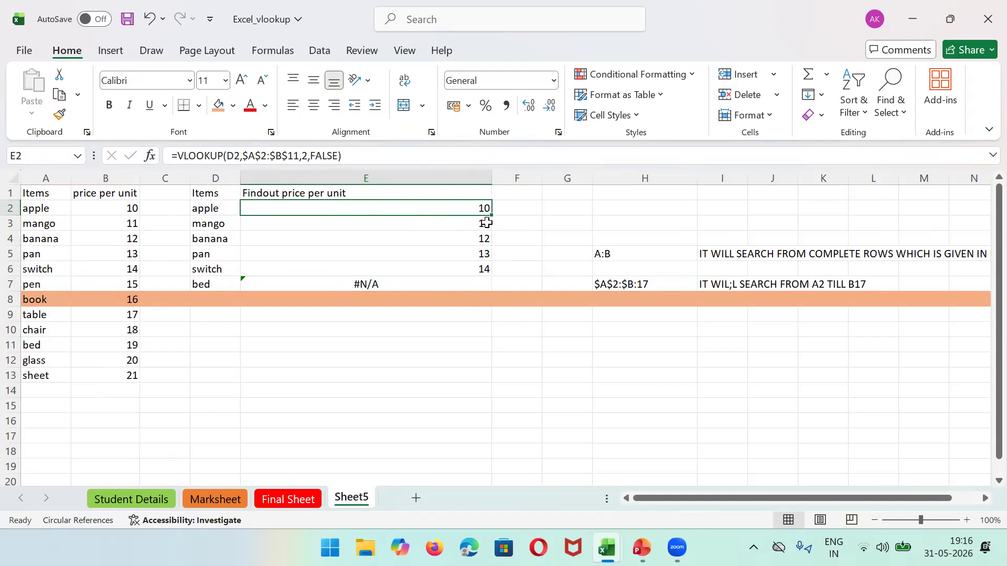
pyautogui.moveTo(492, 218); pyautogui.dragTo(494, 289)
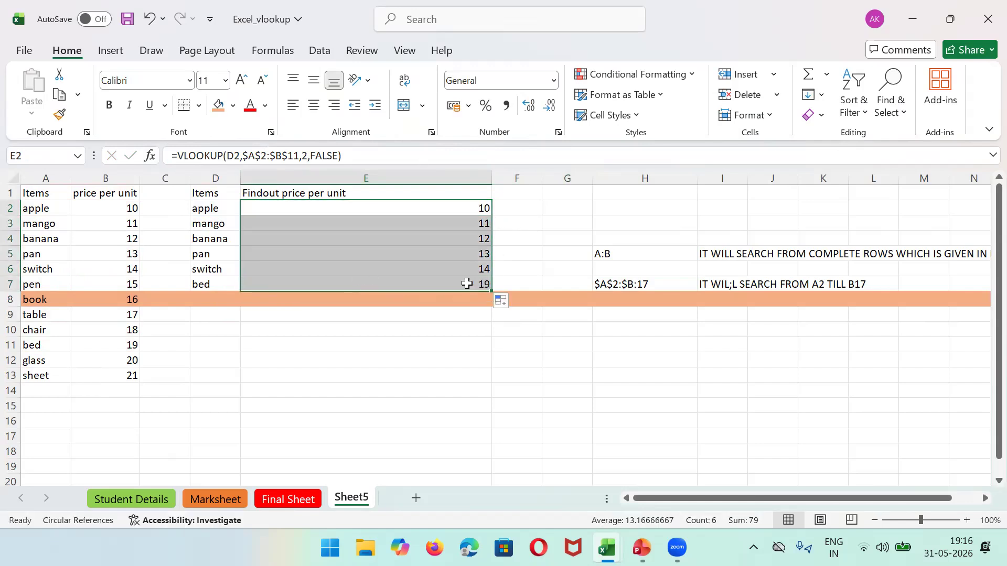
pyautogui.click(467, 284)
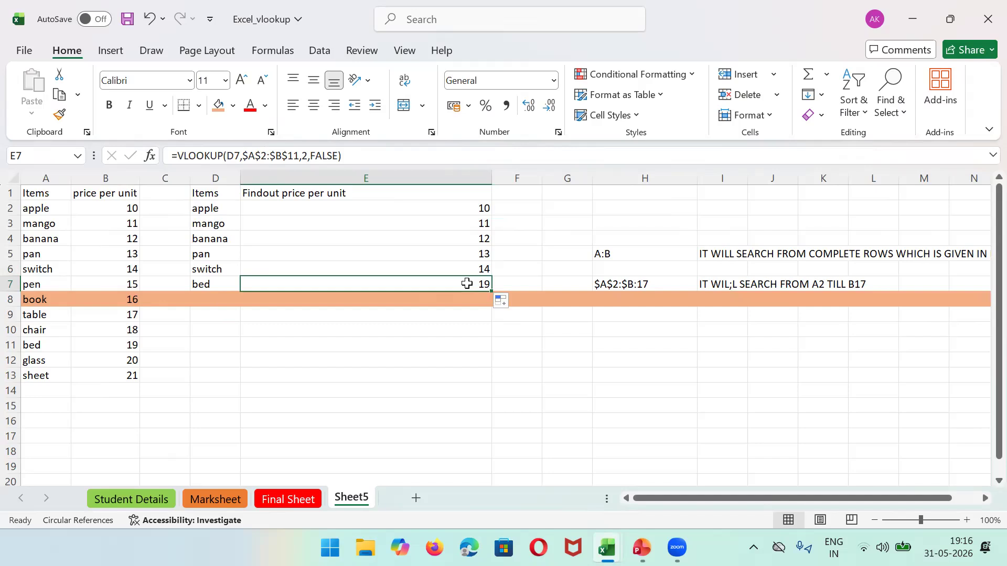
pyautogui.click(635, 258)
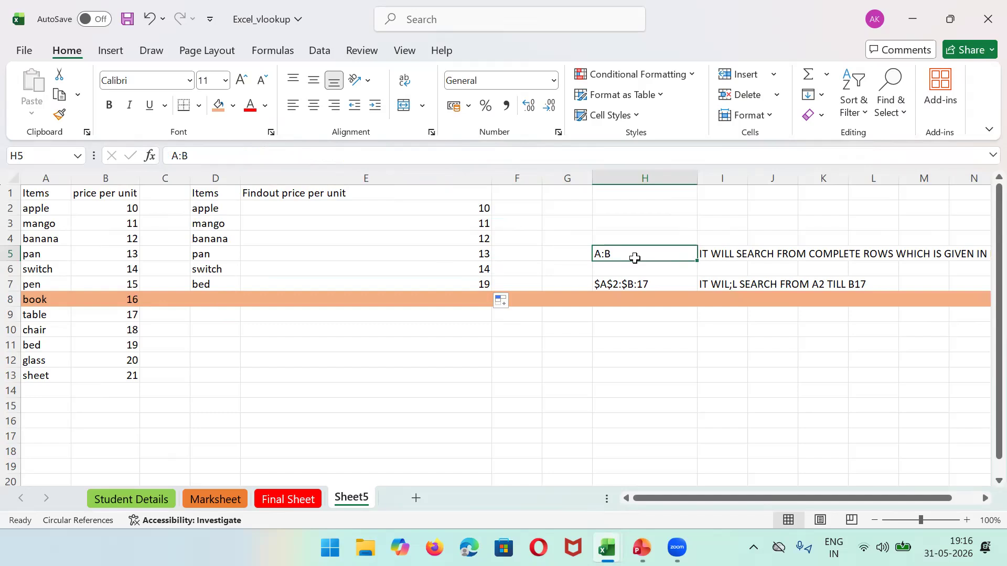
# Step: Review the $A$2:$B:17 note in H7, then switch to the PowerPoint VLOOKUP slide
pyautogui.click(669, 284)
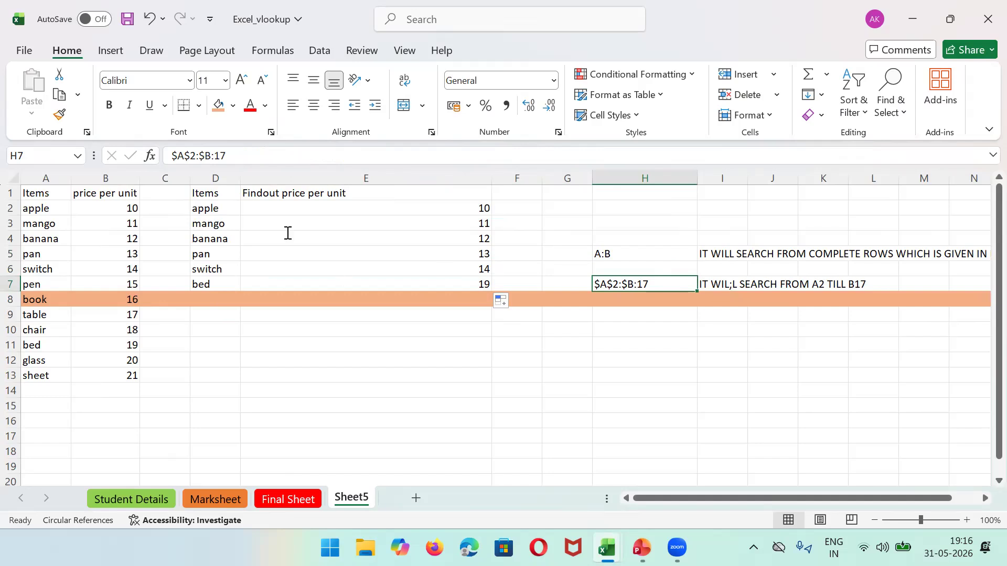
pyautogui.hotkey('alt', 'Tab')
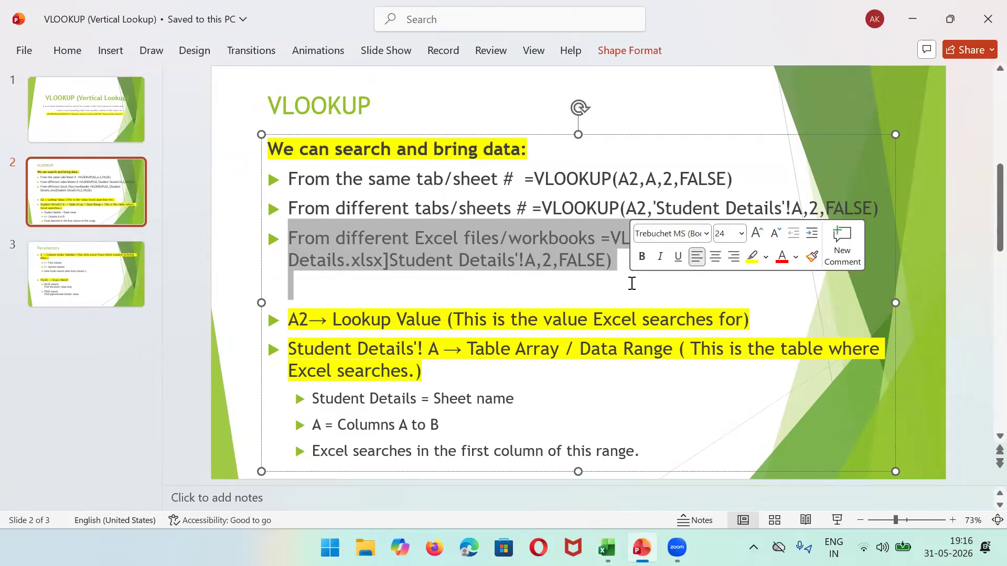
# Step: Highlight the title slide's IFERROR formula, then bring back the Excel2_vlookup workbook
pyautogui.click(100, 122)
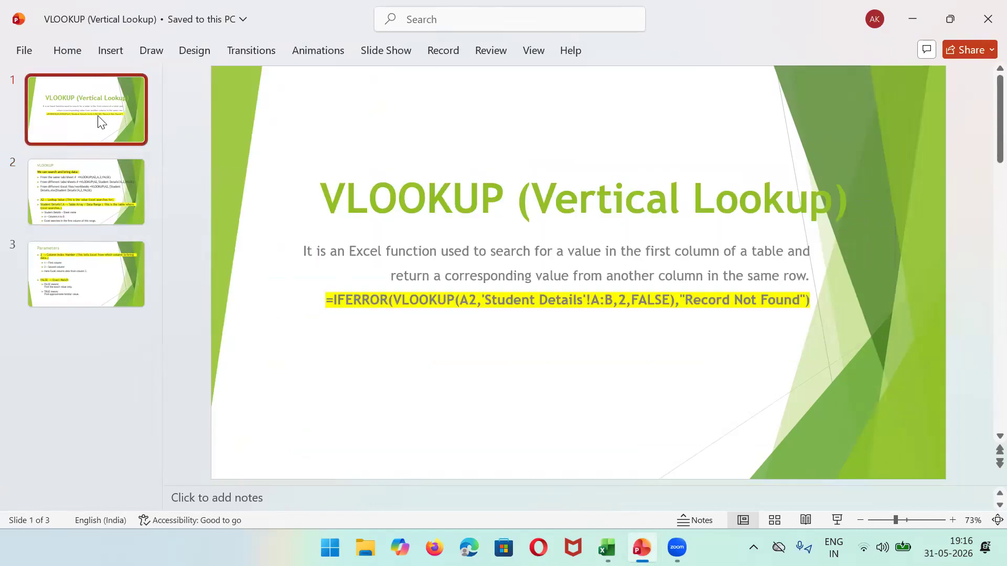
pyautogui.moveTo(324, 300); pyautogui.dragTo(823, 301)
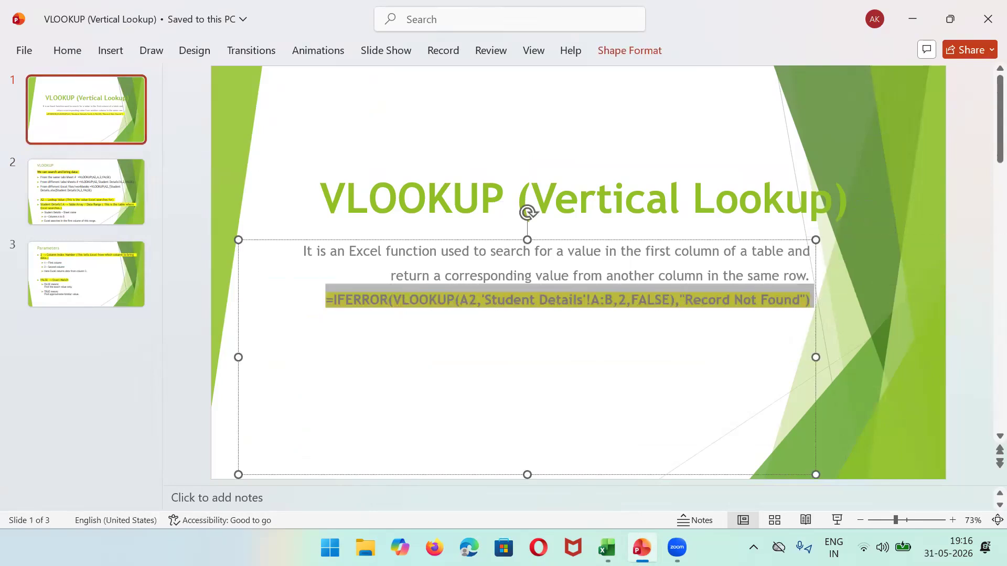
pyautogui.moveTo(607, 548)
pyautogui.click(687, 469)
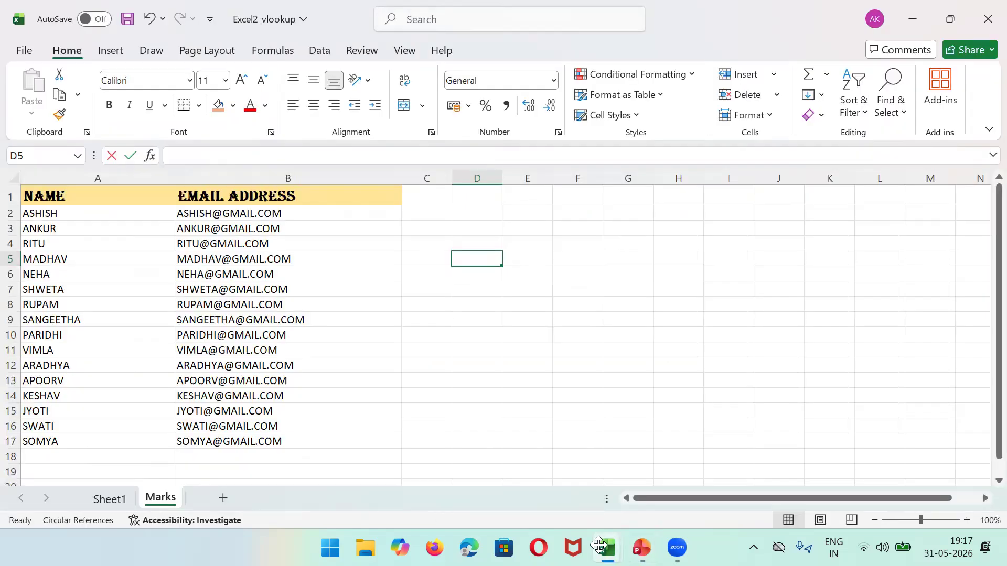
# Step: On Sheet5, change E2's range end from $B$11 to $B$8 and fill down to E7
pyautogui.click(599, 545)
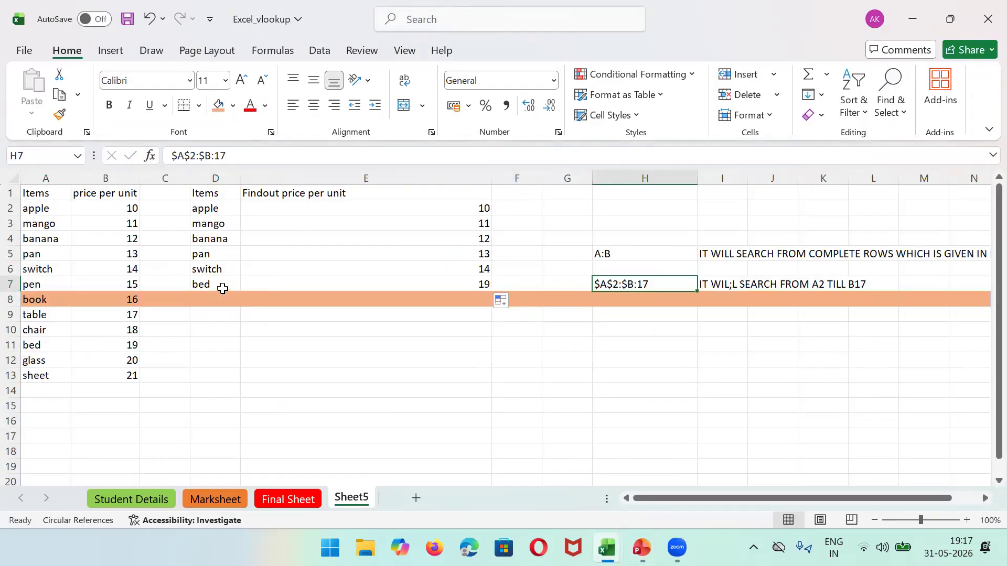
pyautogui.click(287, 208)
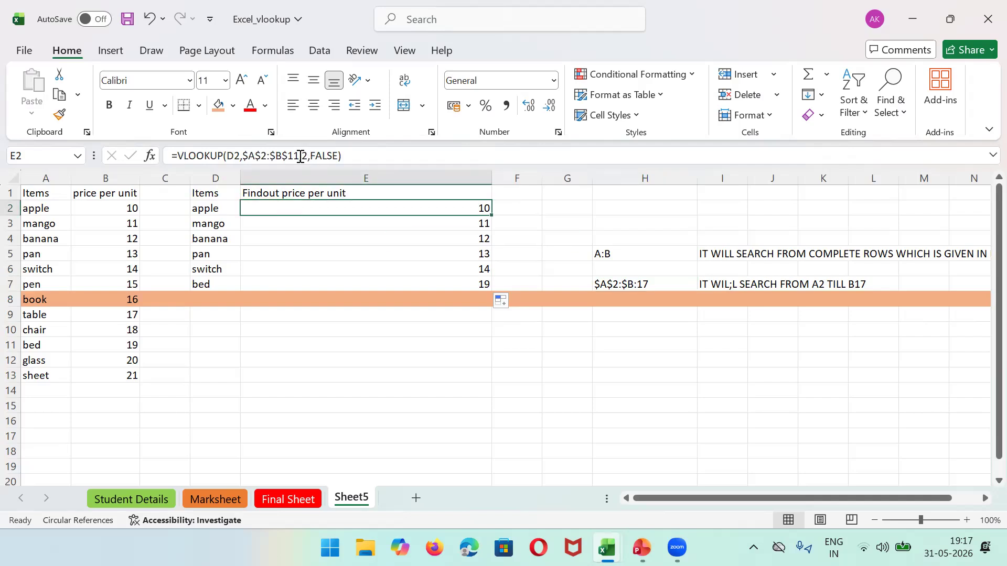
pyautogui.click(300, 157)
pyautogui.press('BackSpace')
pyautogui.press('BackSpace')
pyautogui.write('8')
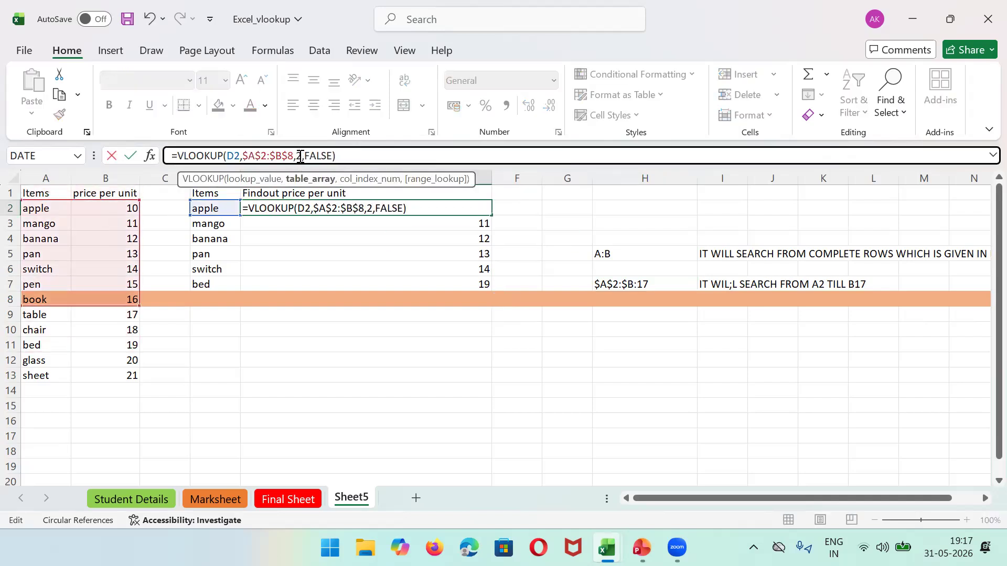
pyautogui.press('Return')
pyautogui.click(485, 208)
pyautogui.moveTo(491, 215); pyautogui.dragTo(489, 291)
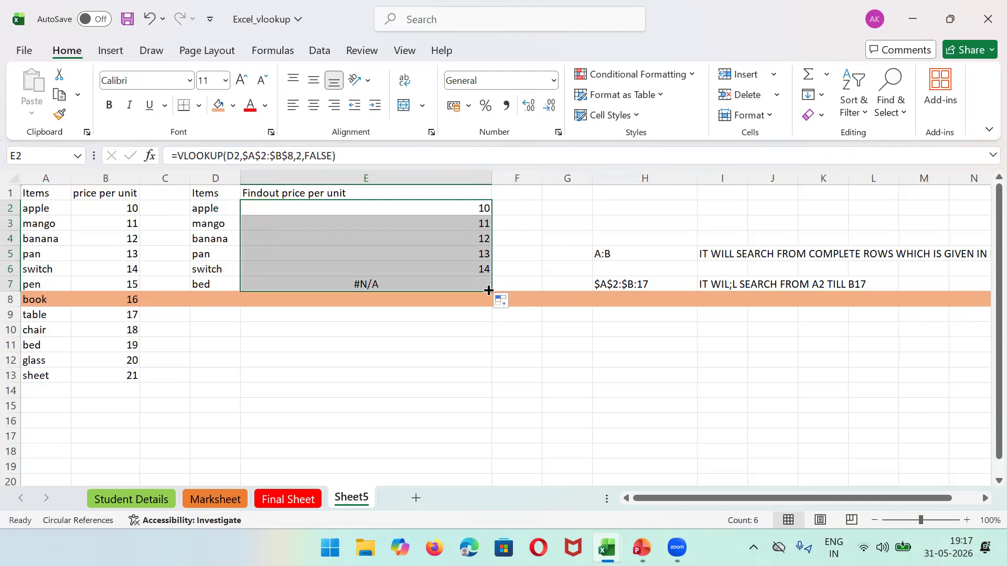
pyautogui.click(461, 282)
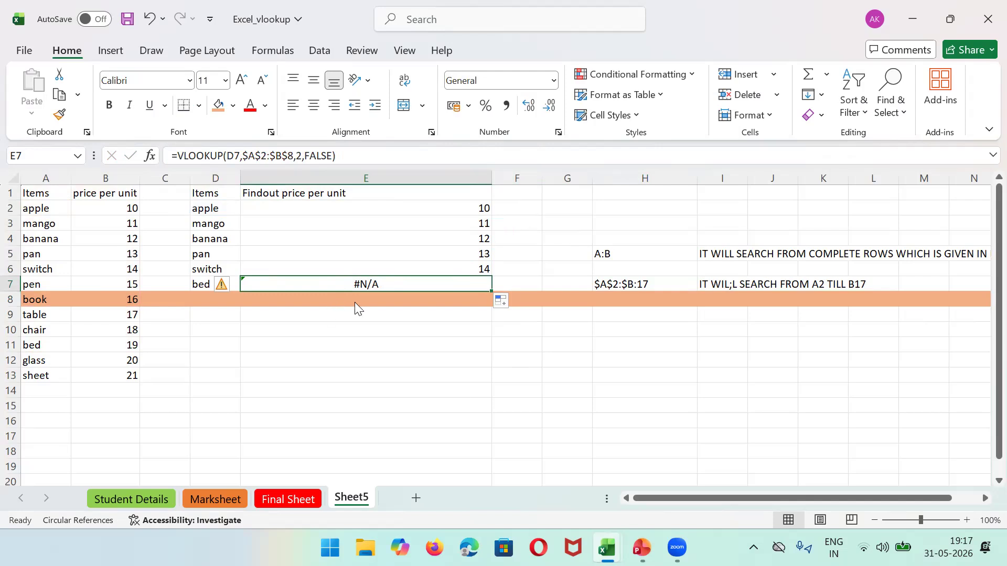
# Step: Wrap E7's VLOOKUP in IFERROR so it returns "Record Not found" instead of #N/A
pyautogui.hotkey('alt', 'Tab')
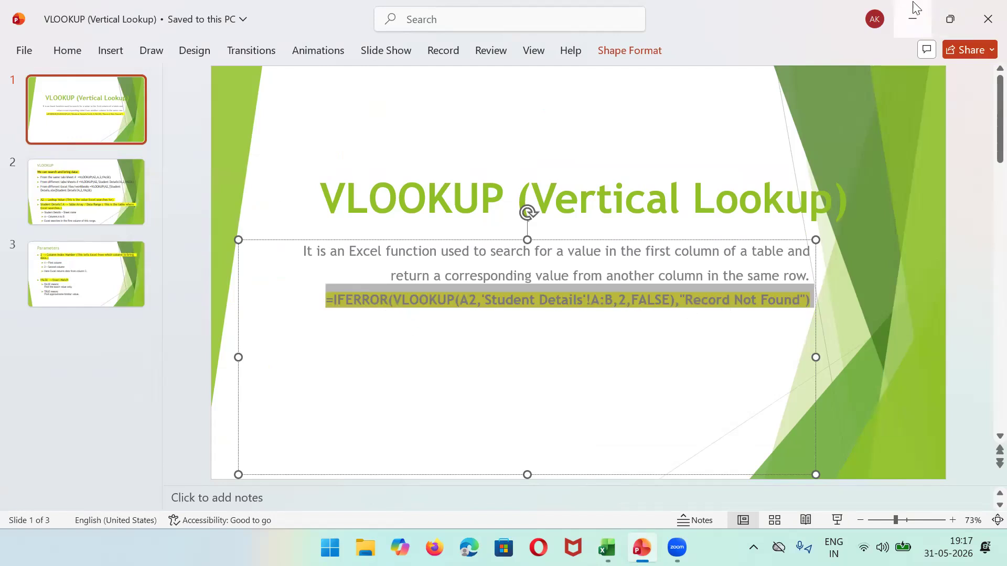
pyautogui.click(913, 19)
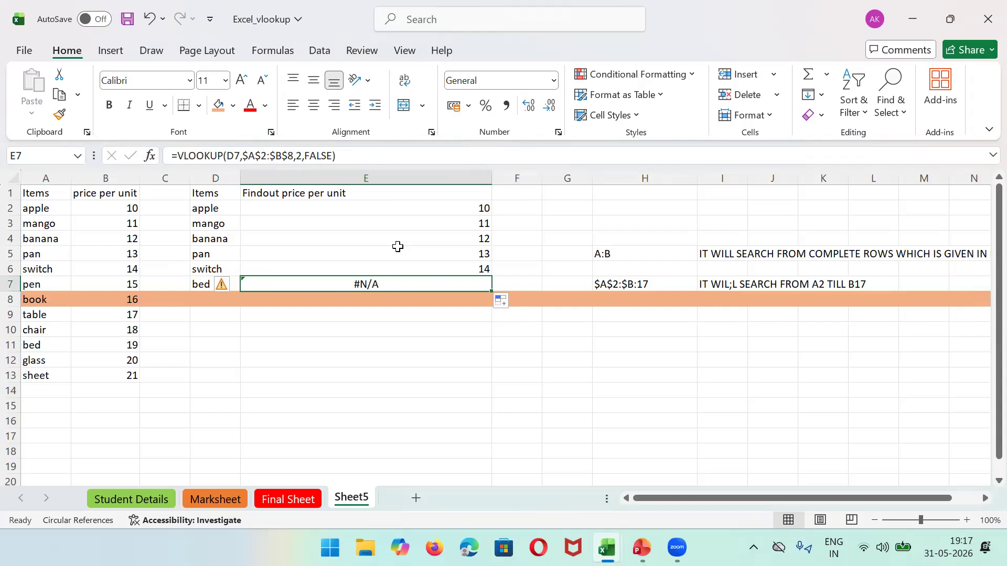
pyautogui.click(178, 156)
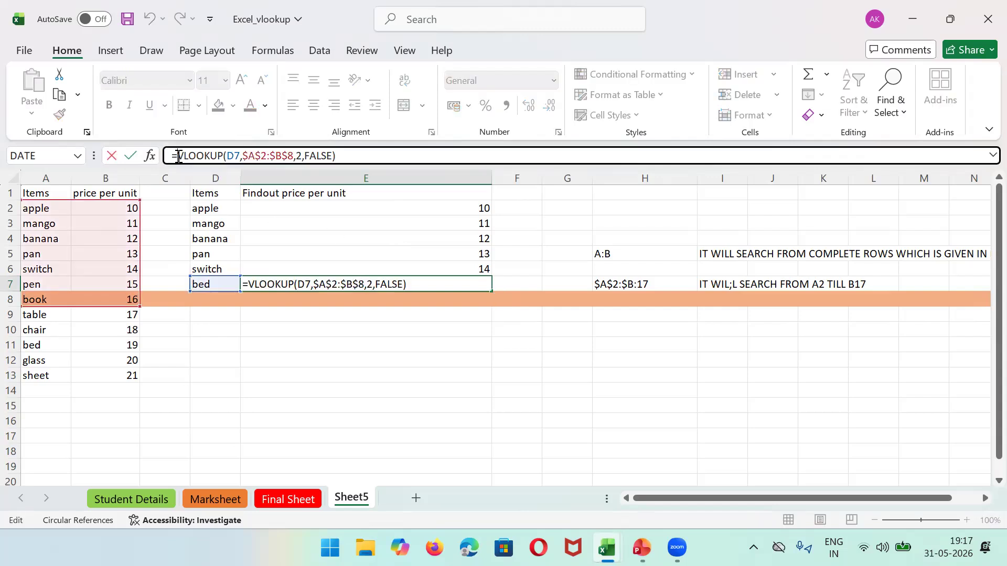
pyautogui.write('IFERR')
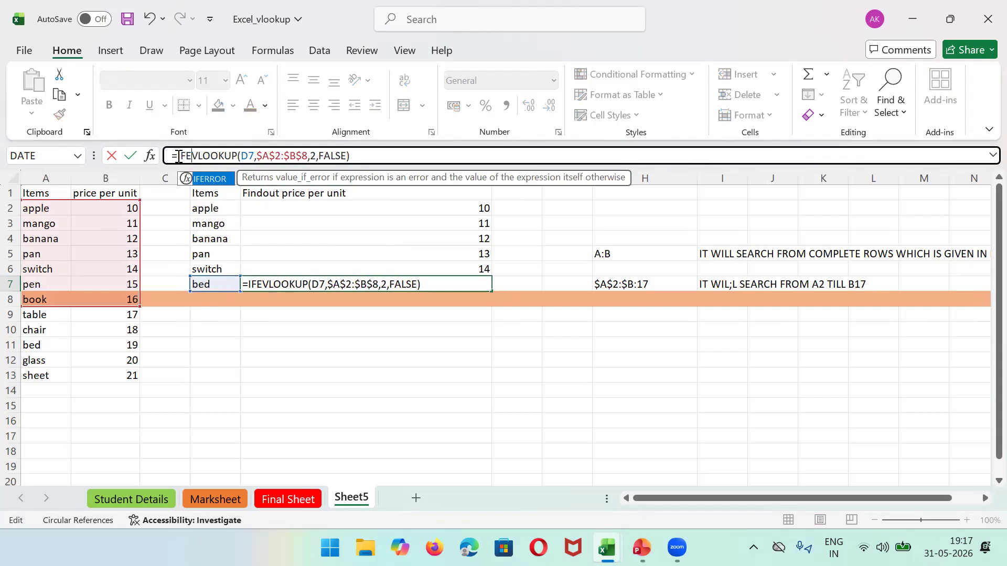
pyautogui.doubleClick(221, 182)
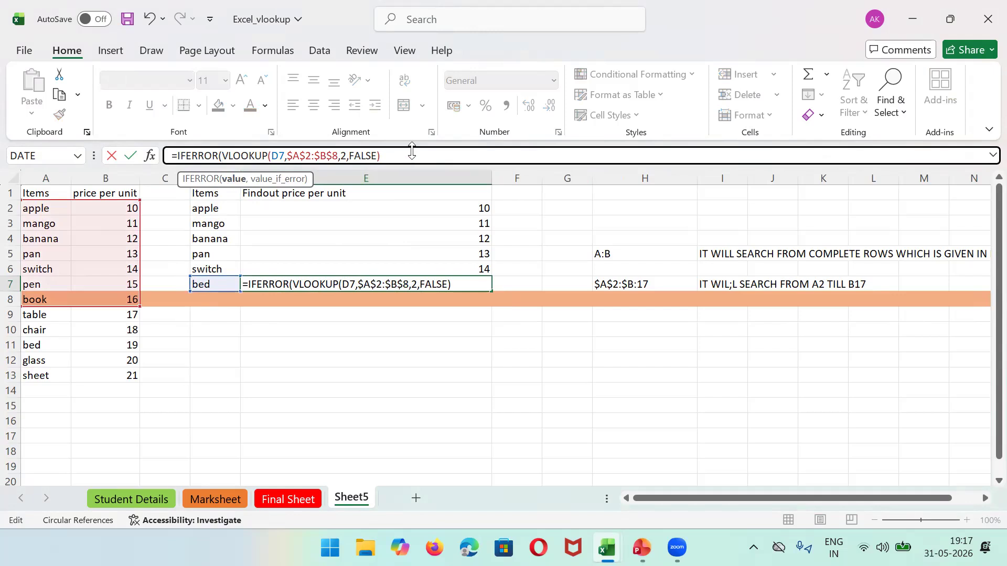
pyautogui.write(',')
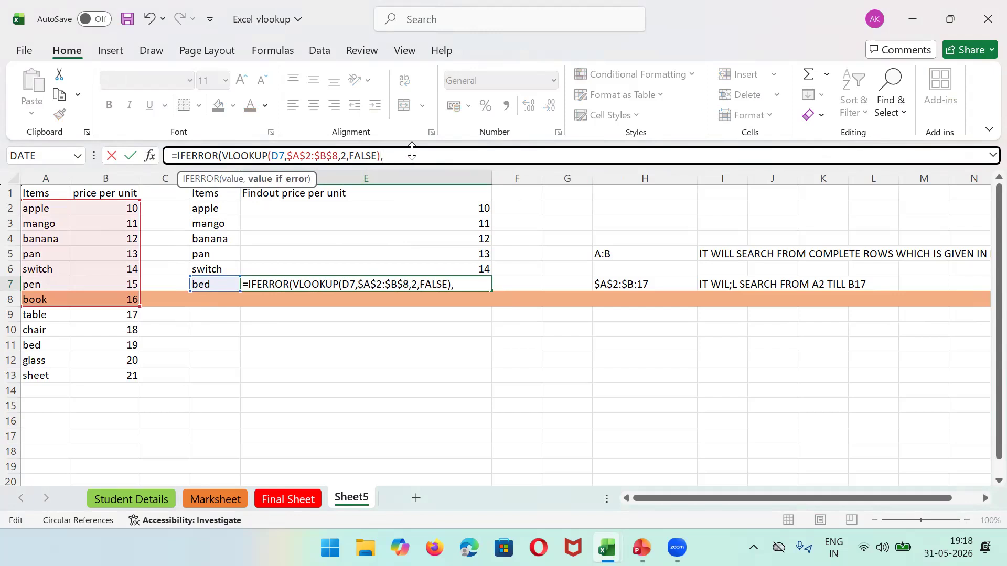
pyautogui.write('""re')
pyautogui.press('BackSpace')
pyautogui.press('BackSpace')
pyautogui.write('Record No')
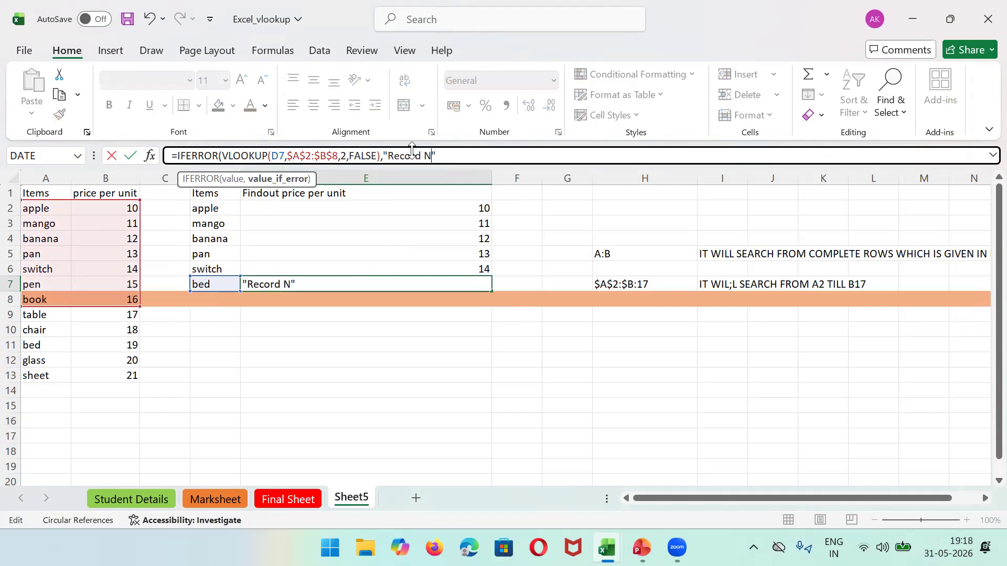
pyautogui.write('t found")')
pyautogui.press('Return')
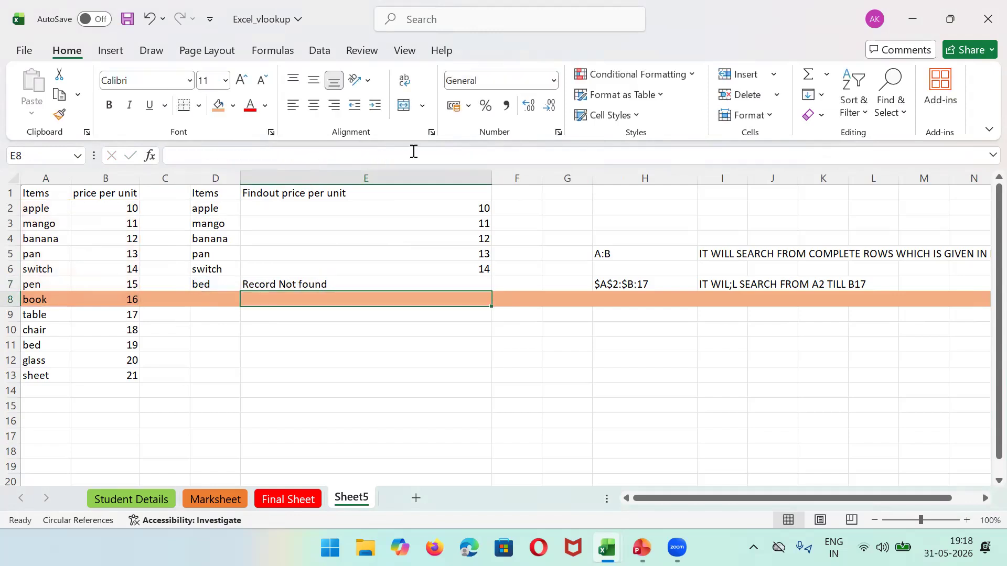
# Step: Reselect E7 and highlight its full IFERROR formula in the formula bar
pyautogui.click(374, 279)
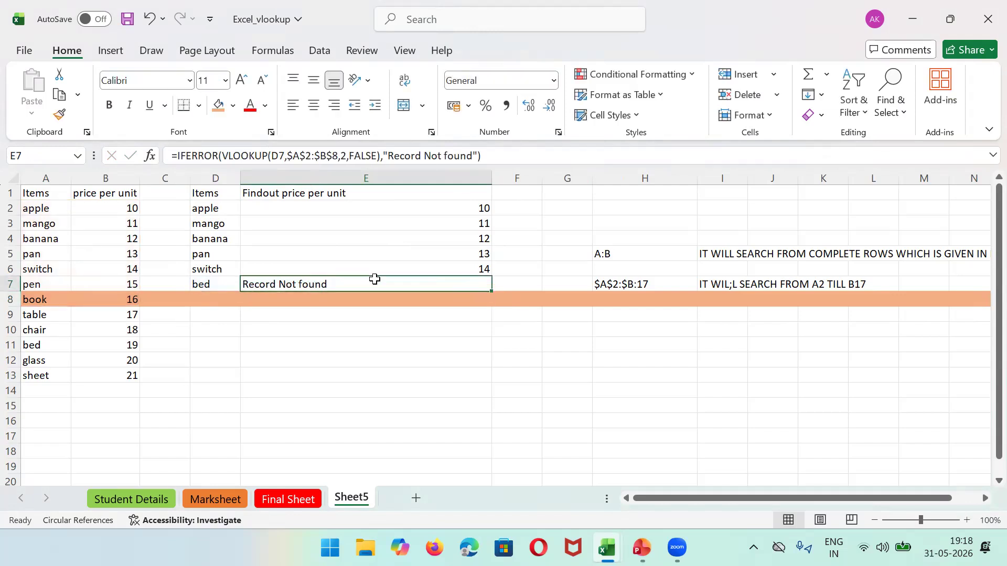
pyautogui.click(173, 156)
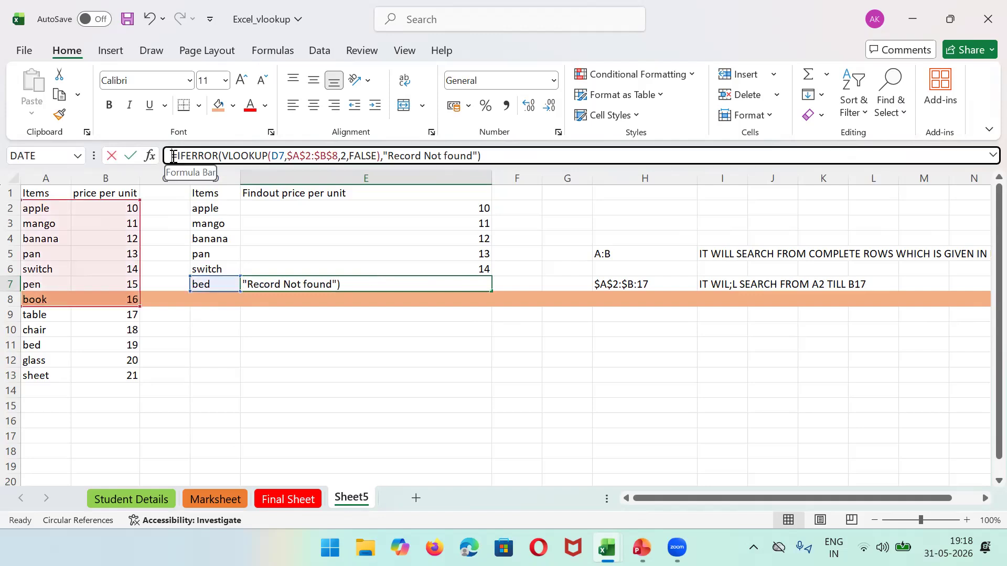
pyautogui.moveTo(173, 156); pyautogui.dragTo(506, 155)
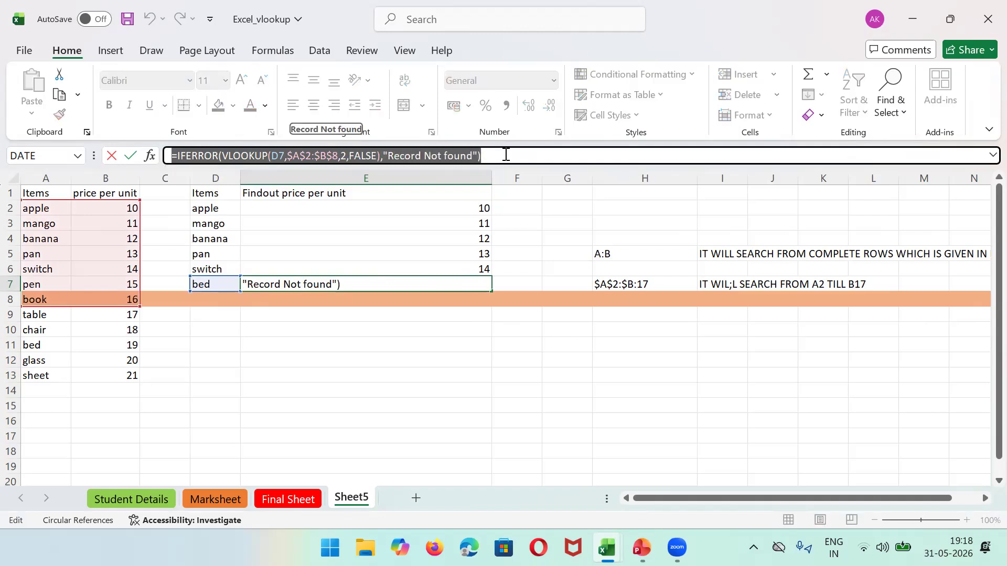
pyautogui.click(388, 398)
# Step: While editing E7, try referencing Final Sheet cells K1, K2, K3, then J2
pyautogui.click(226, 501)
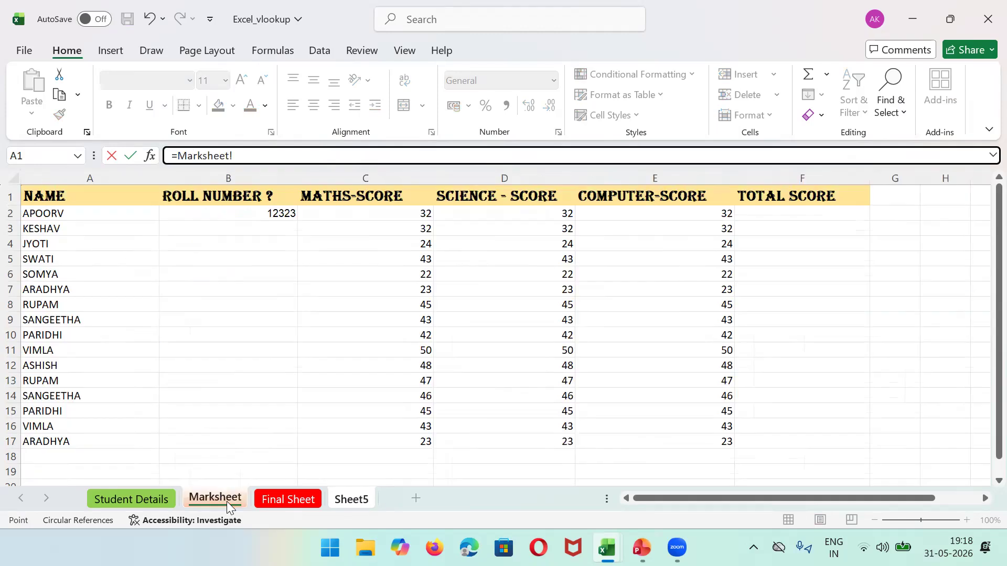
pyautogui.click(262, 502)
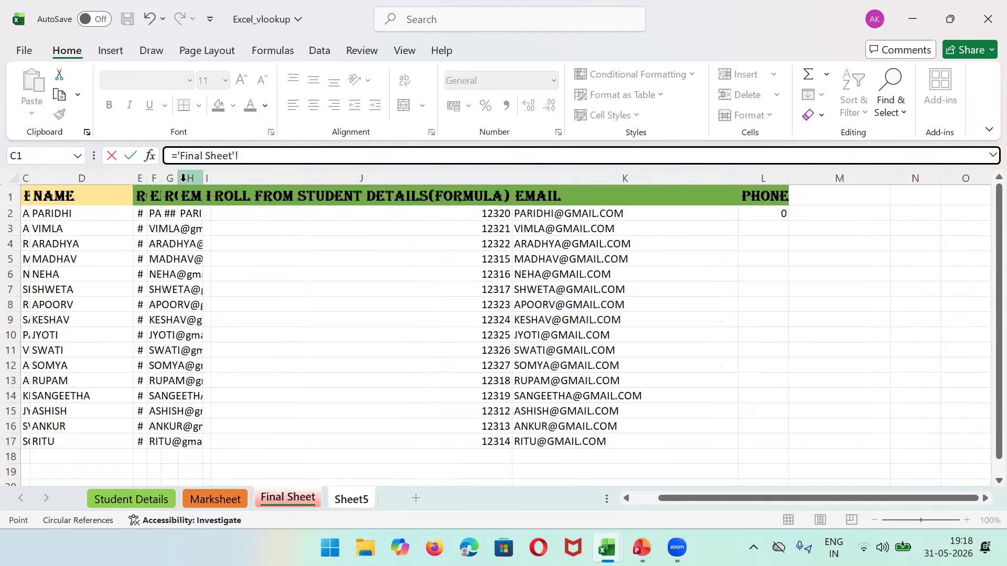
pyautogui.click(560, 194)
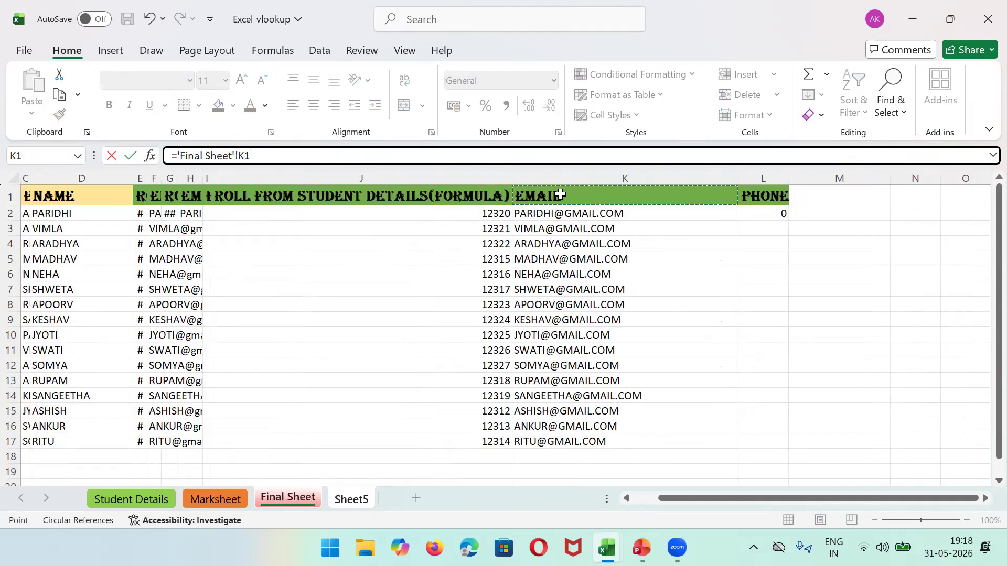
pyautogui.click(560, 214)
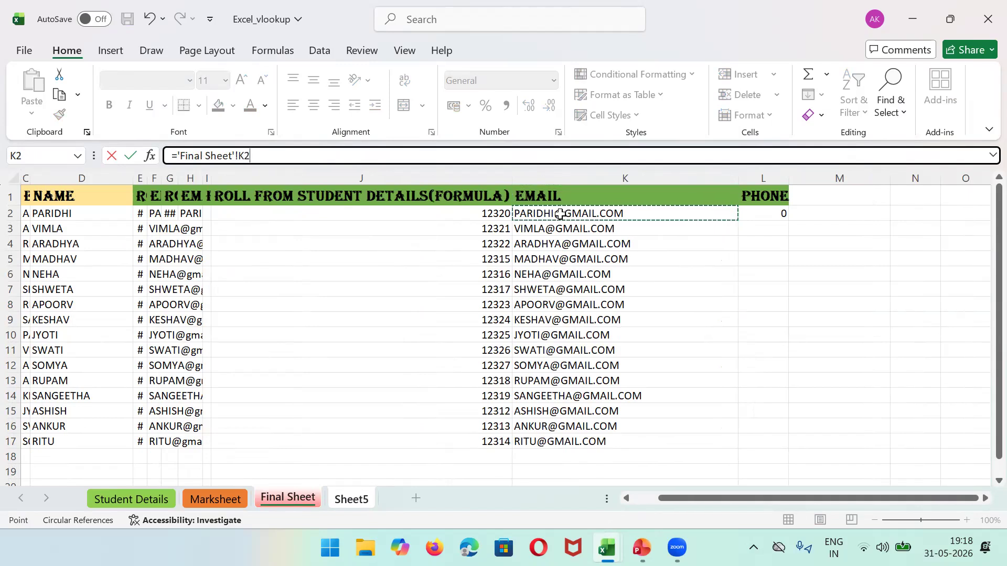
pyautogui.click(655, 230)
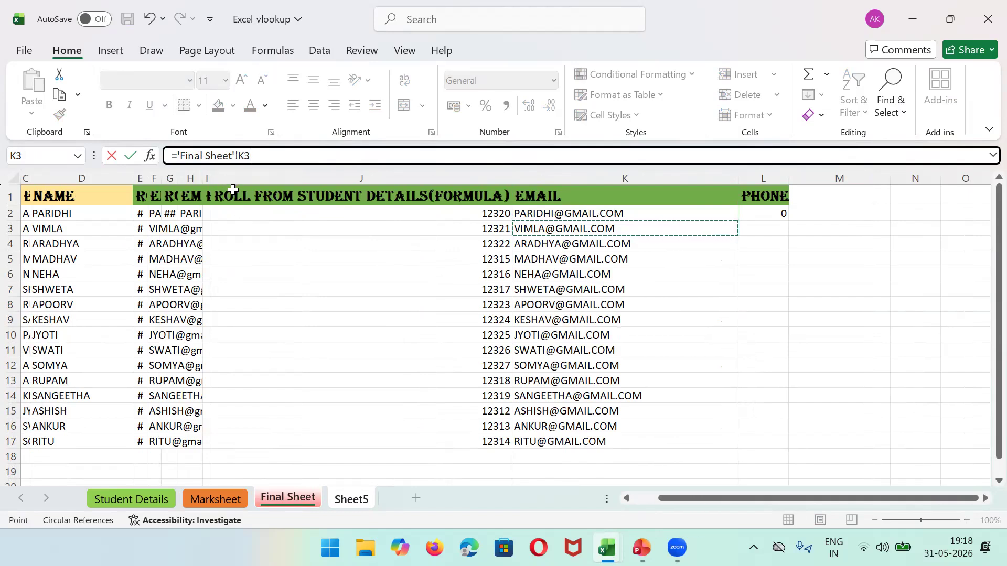
pyautogui.click(249, 211)
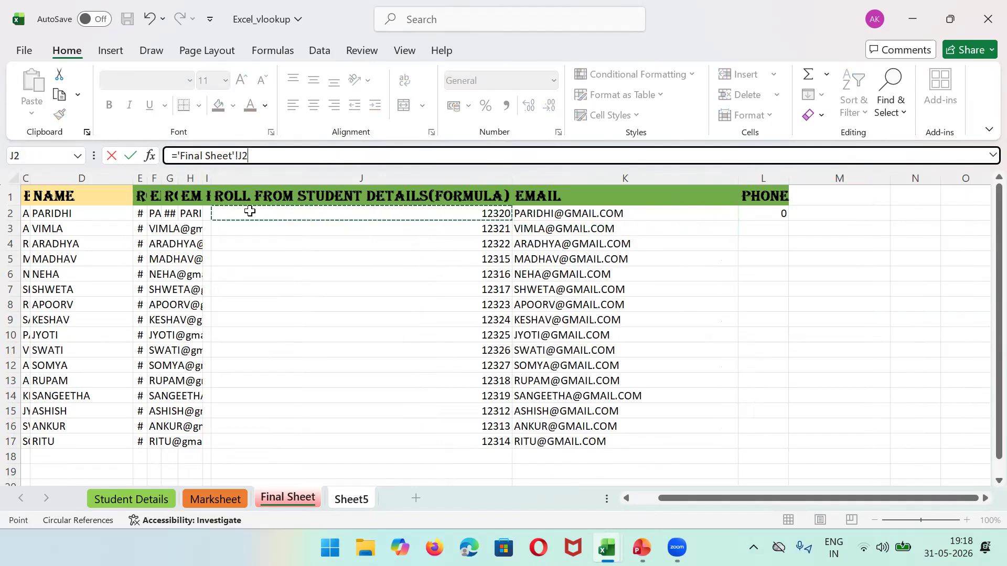
# Step: Point E7 at Marksheet cell B2 (12323), commit it, and show the Marksheet sheet
pyautogui.click(212, 501)
pyautogui.click(278, 503)
pyautogui.click(138, 506)
pyautogui.click(215, 502)
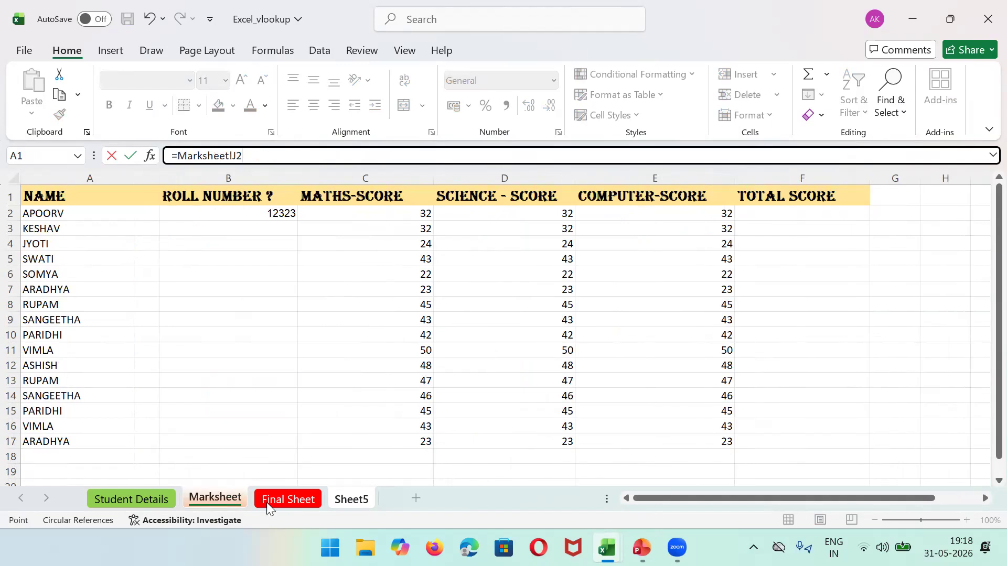
pyautogui.click(271, 502)
pyautogui.click(215, 495)
pyautogui.click(253, 214)
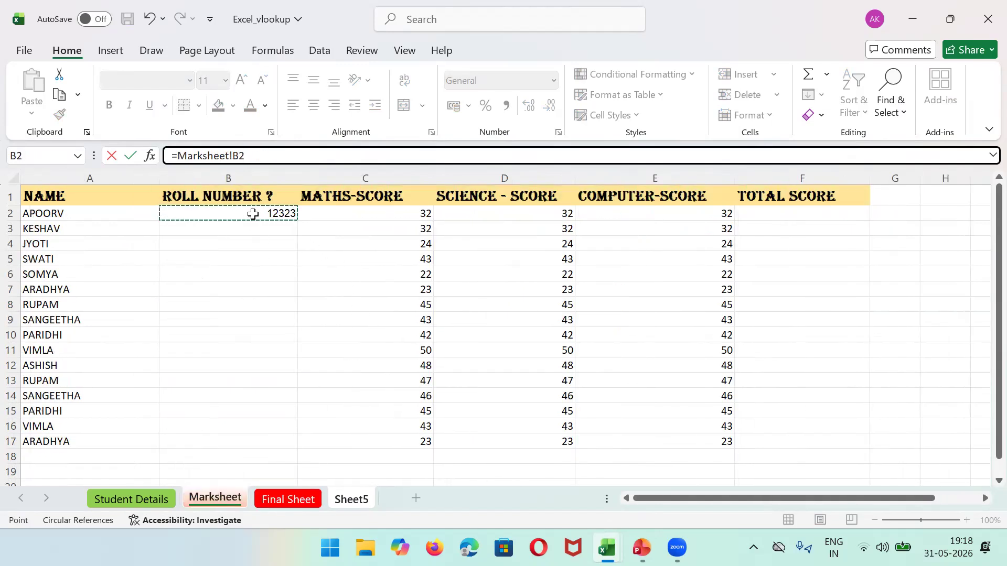
pyautogui.press('Return')
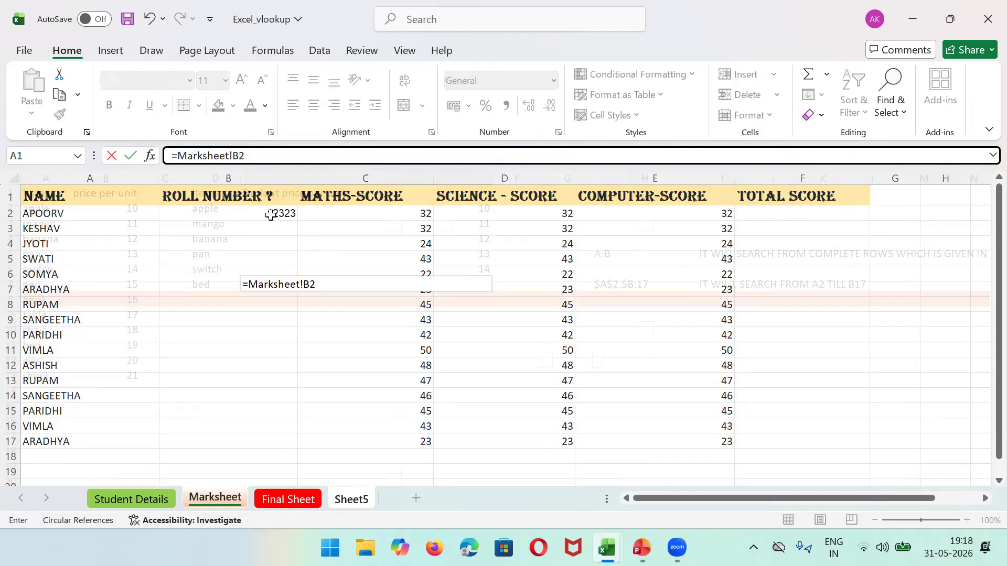
pyautogui.click(215, 498)
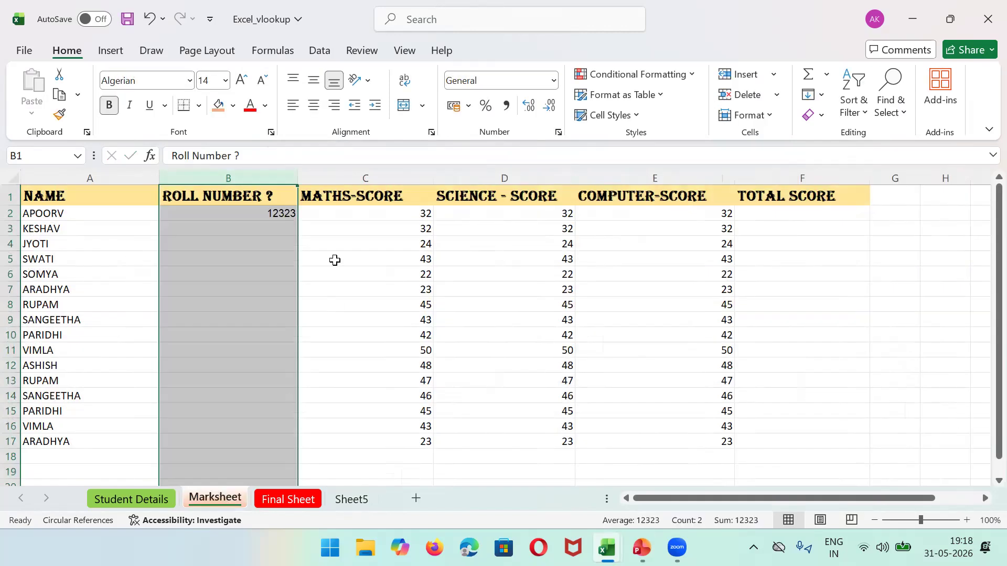
# Step: Clear B2's roll number and start an IFERROR formula in its place
pyautogui.click(276, 211)
pyautogui.press('Delete')
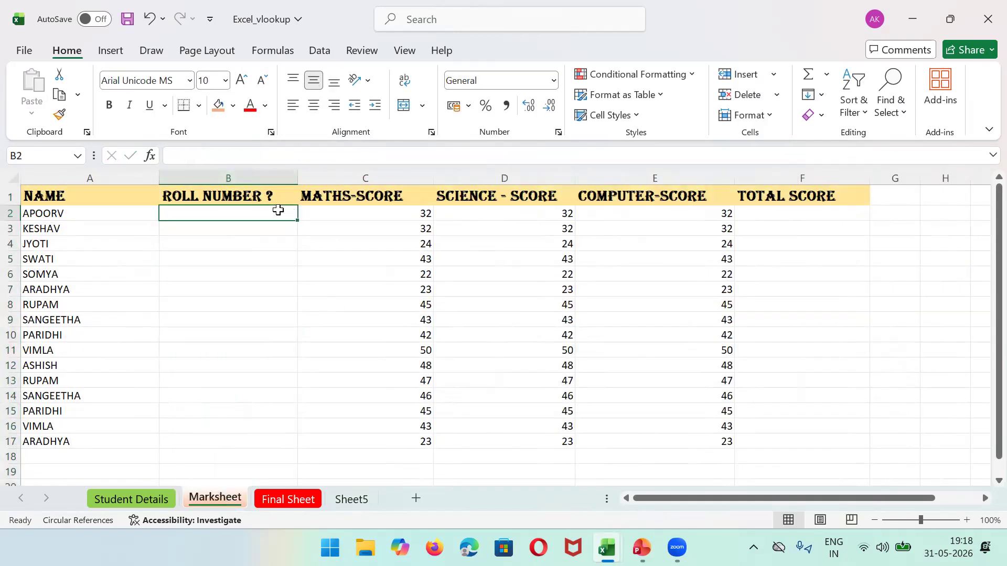
pyautogui.write('=')
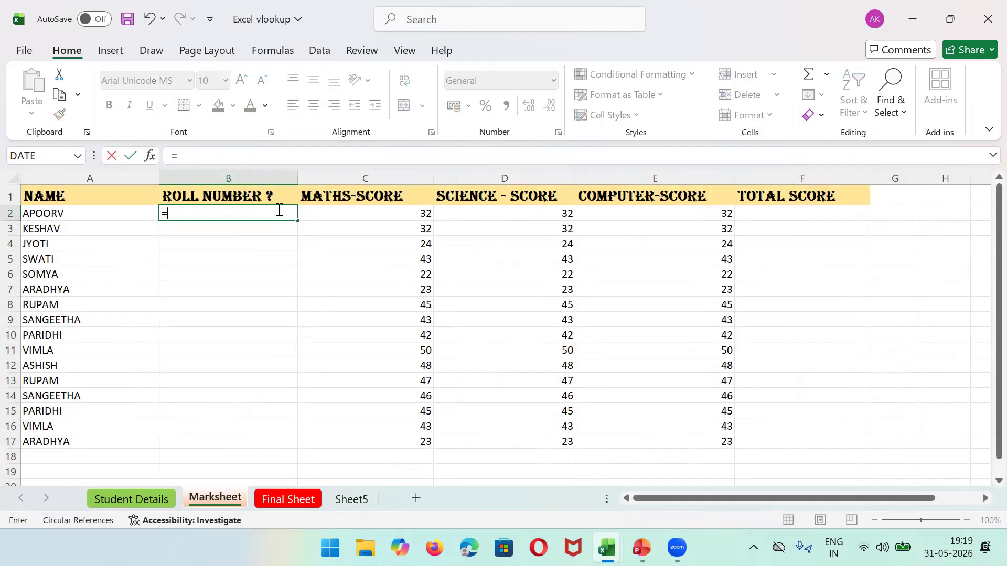
pyautogui.write('IF')
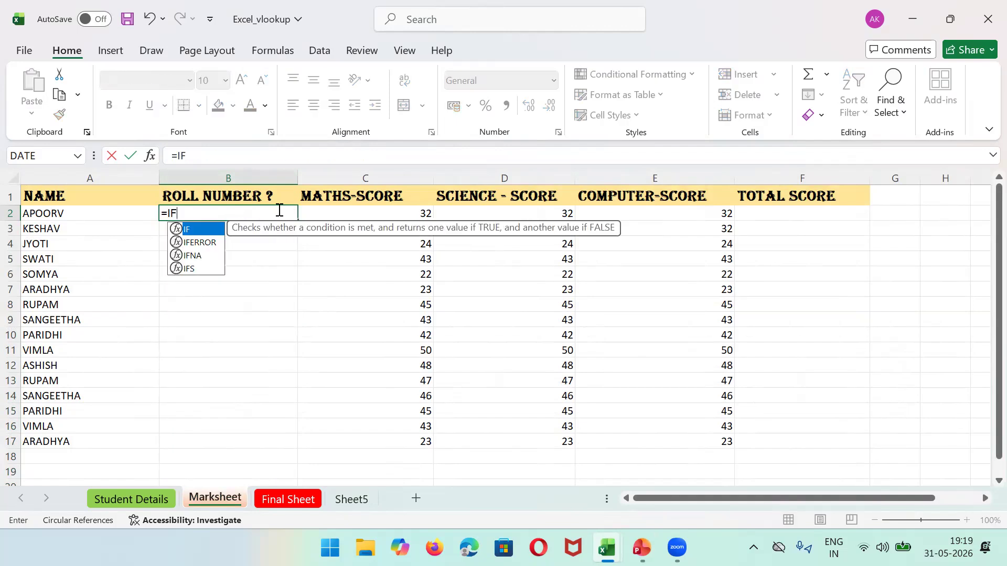
pyautogui.press('Down')
pyautogui.press('Return')
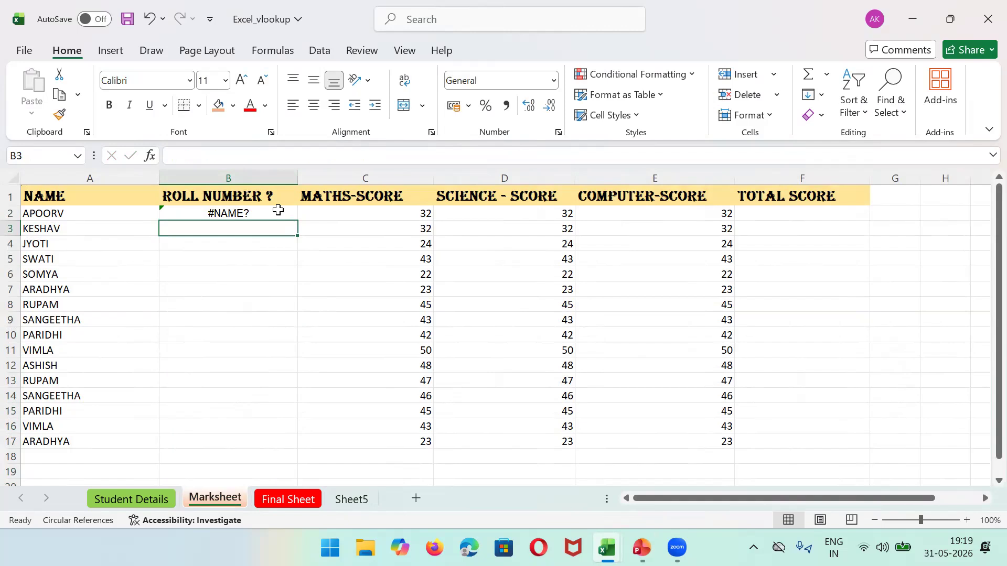
# Step: Complete B2 as =IFERROR(VLOOKUP(A2,'Student Details'!A:B,2,FALSE),"Record Not Found")
pyautogui.click(256, 215)
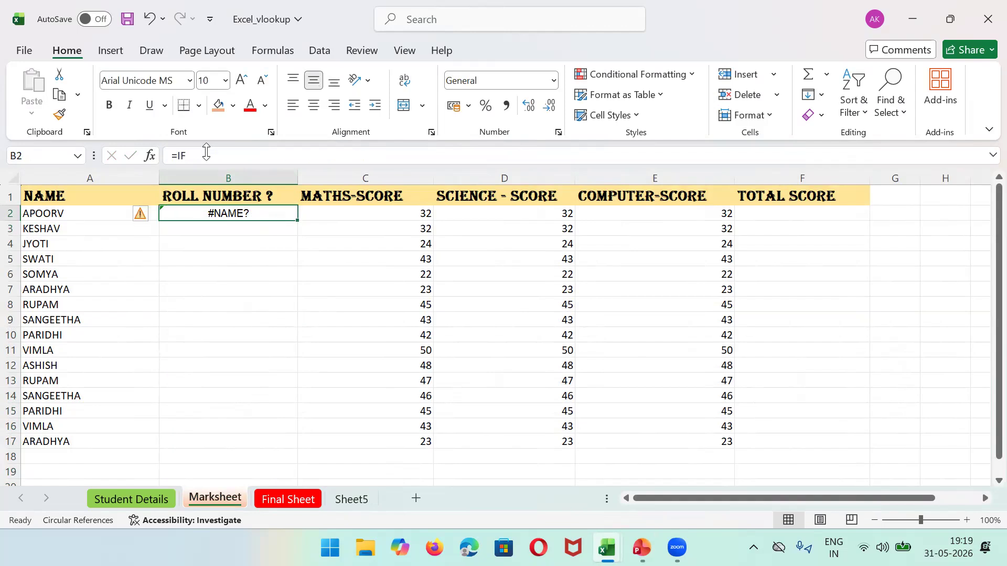
pyautogui.click(206, 156)
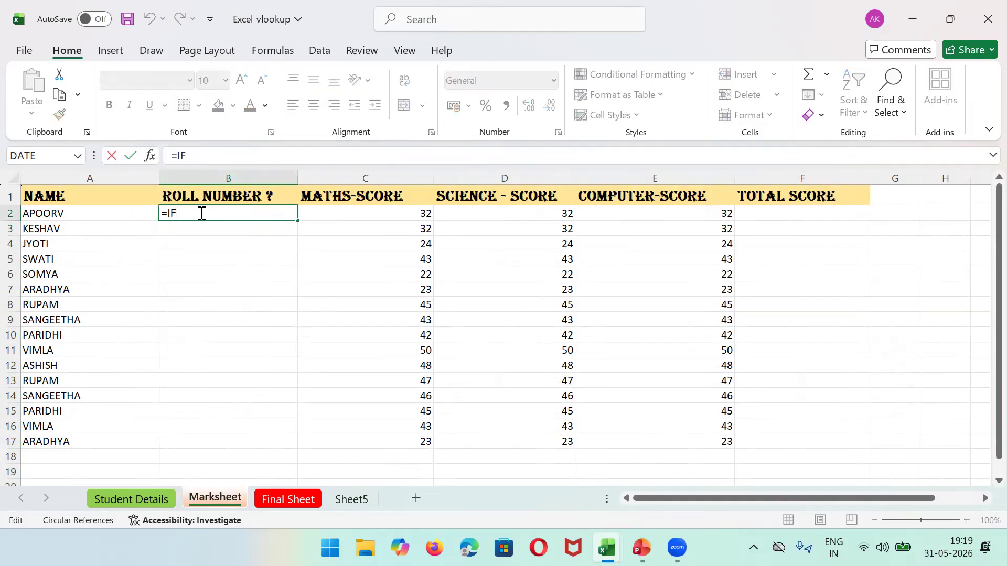
pyautogui.write('ERROR(')
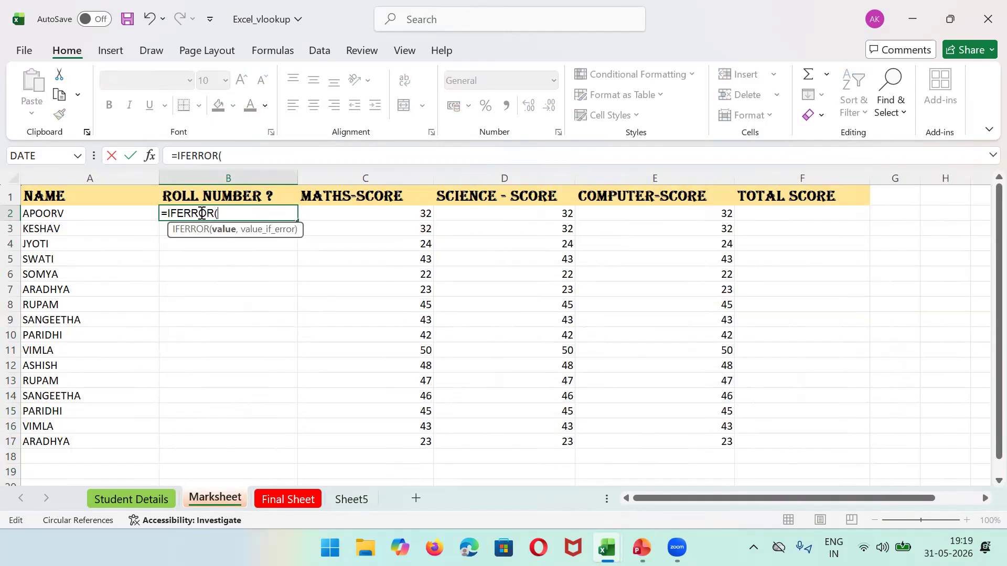
pyautogui.write('VLOOKUP')
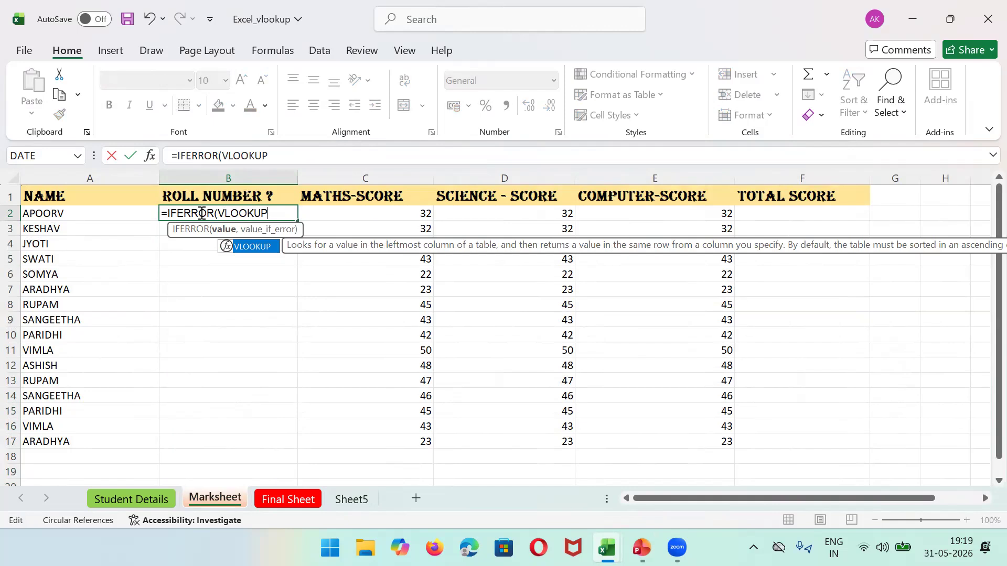
pyautogui.write('(')
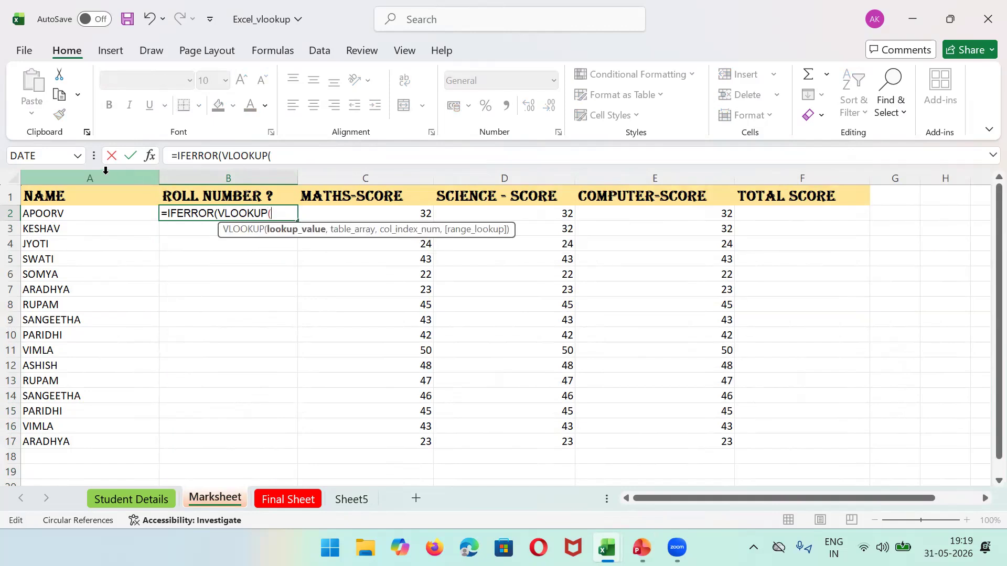
pyautogui.write('A2,')
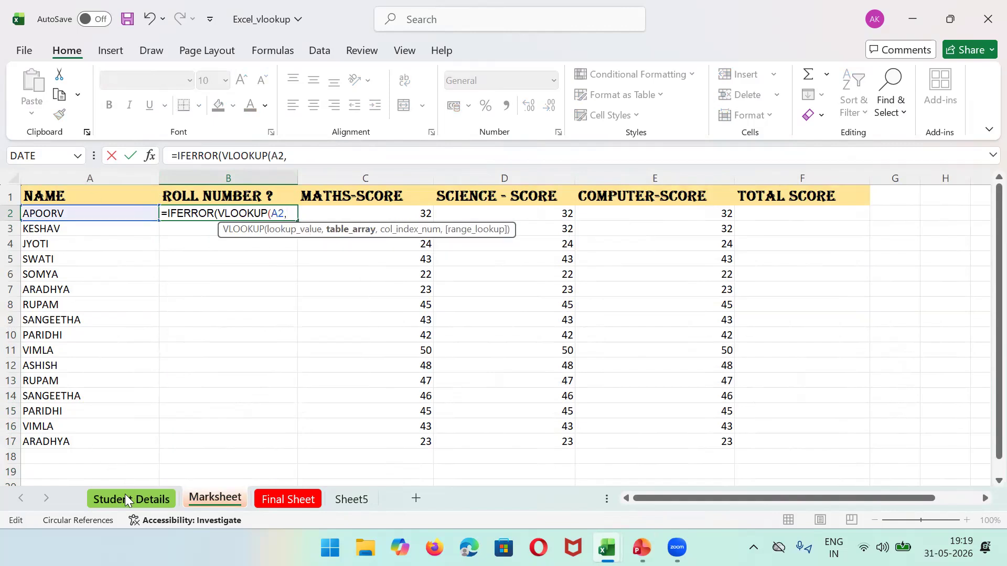
pyautogui.write('"sTUD')
pyautogui.press('BackSpace')
pyautogui.press('BackSpace')
pyautogui.press('BackSpace')
pyautogui.press('BackSpace')
pyautogui.write('Student')
pyautogui.write(' Details')
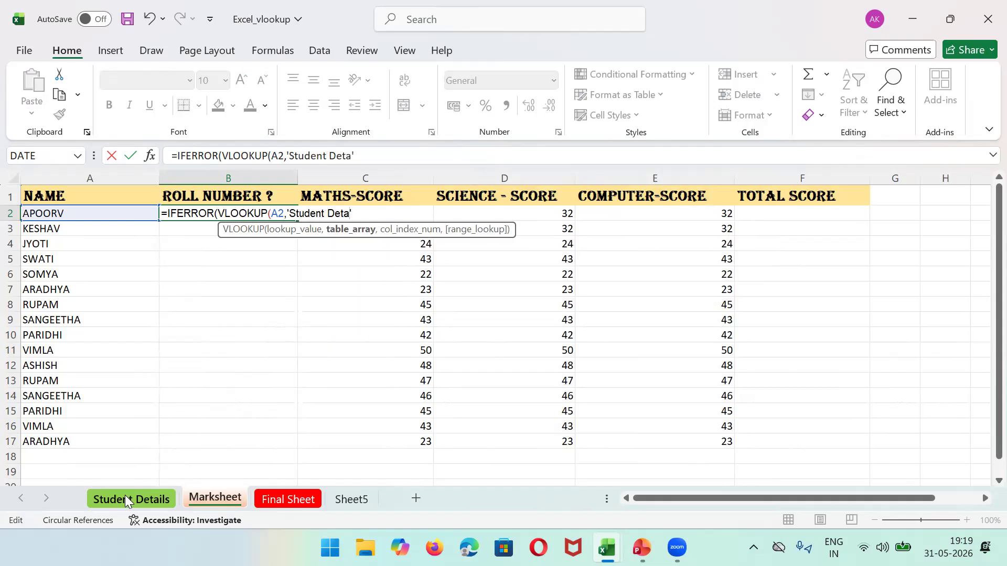
pyautogui.write('!A:B,2')
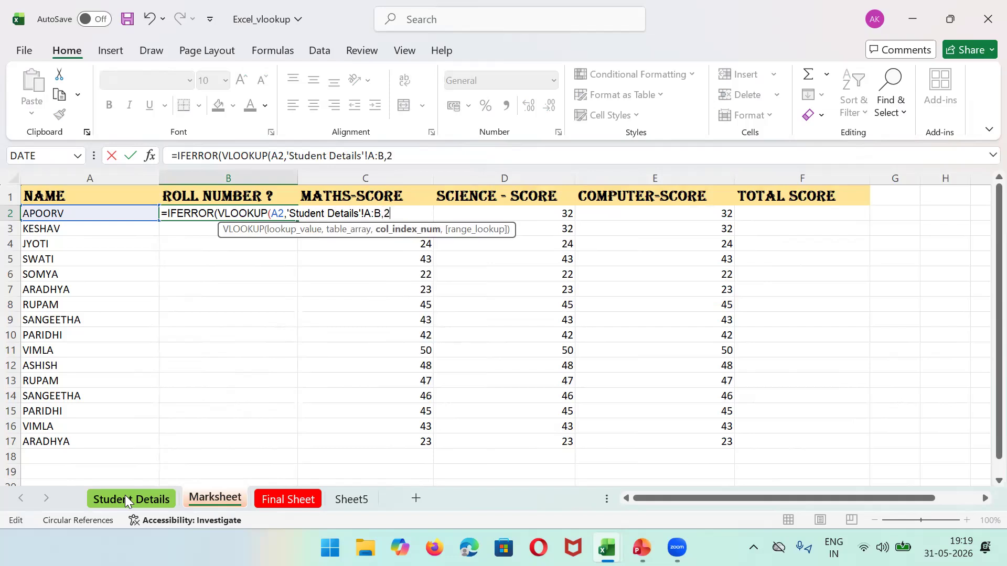
pyautogui.write(',')
pyautogui.write('Fal')
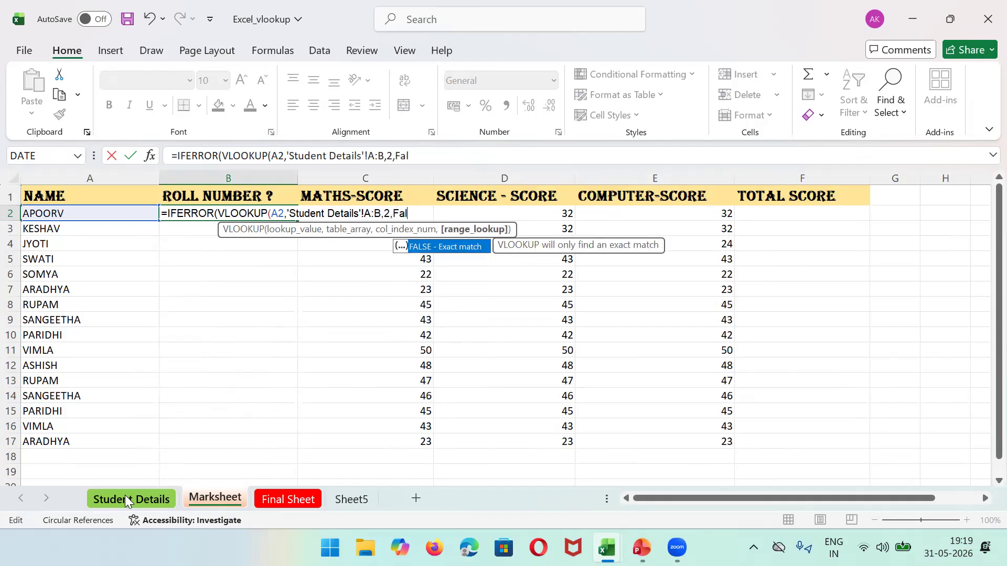
pyautogui.write('se)')
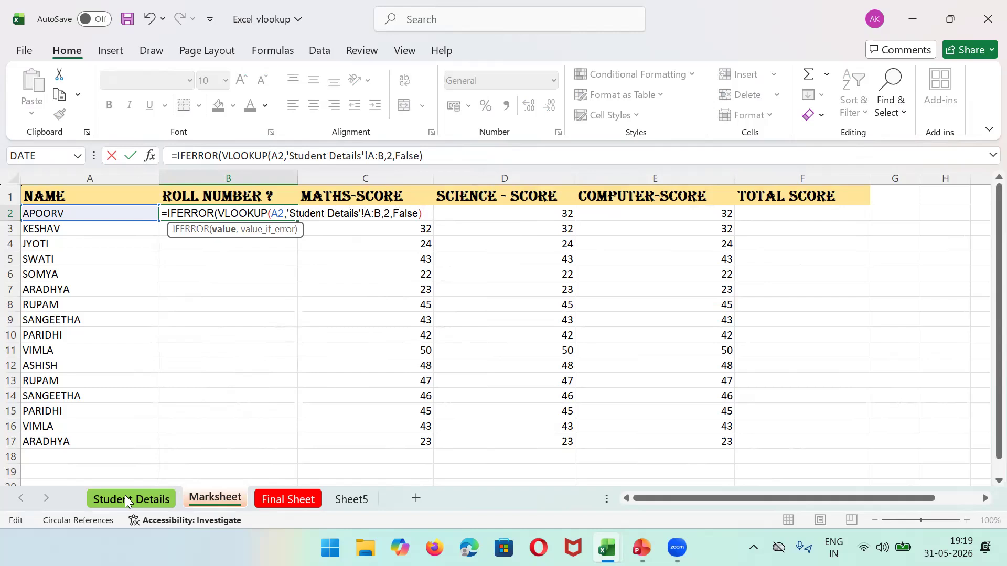
pyautogui.write(',""')
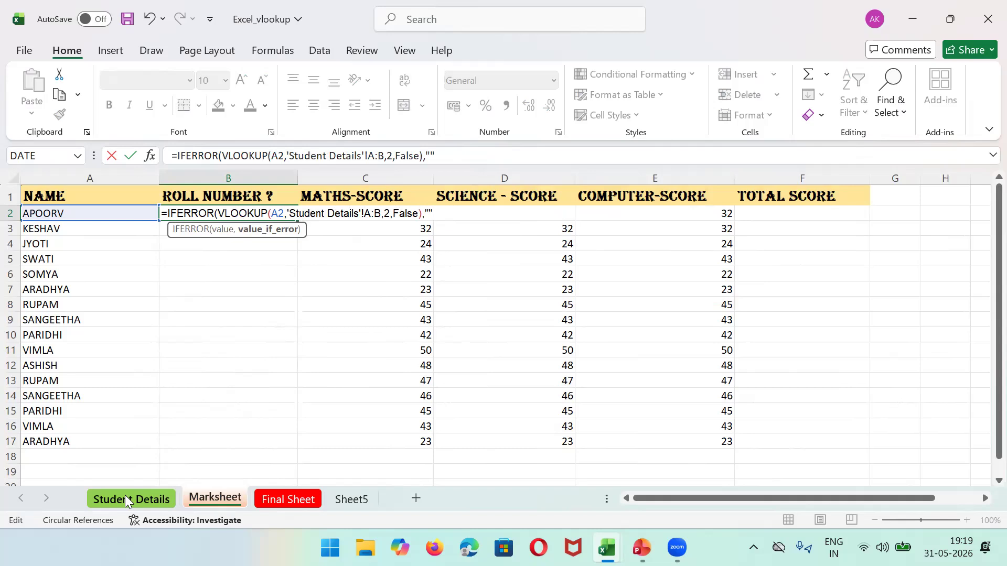
pyautogui.write('Rec')
pyautogui.write('ord Not ')
pyautogui.write('FOund')
pyautogui.press('BackSpace')
pyautogui.press('BackSpace')
pyautogui.press('BackSpace')
pyautogui.press('BackSpace')
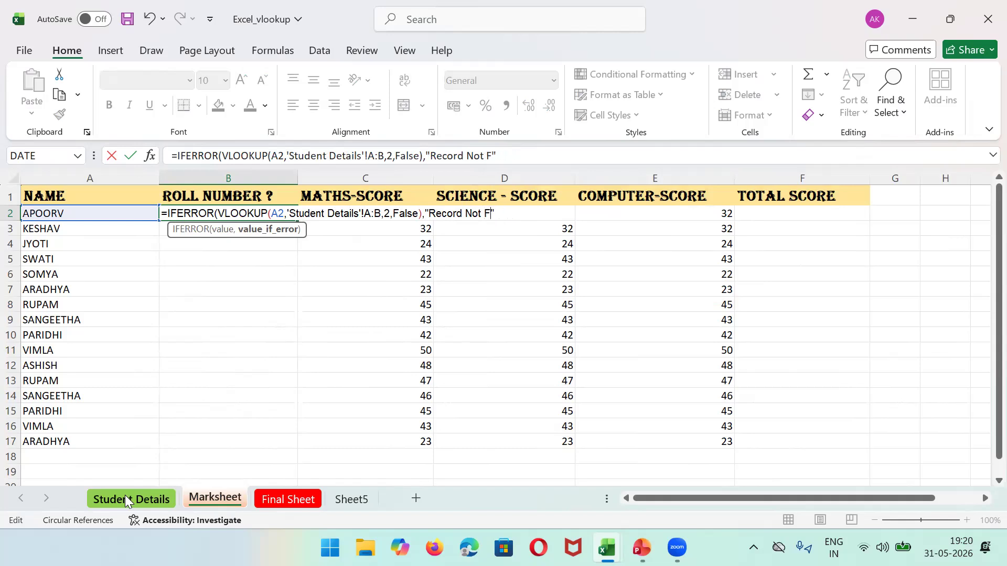
pyautogui.write('ound')
pyautogui.write(')')
pyautogui.press('Return')
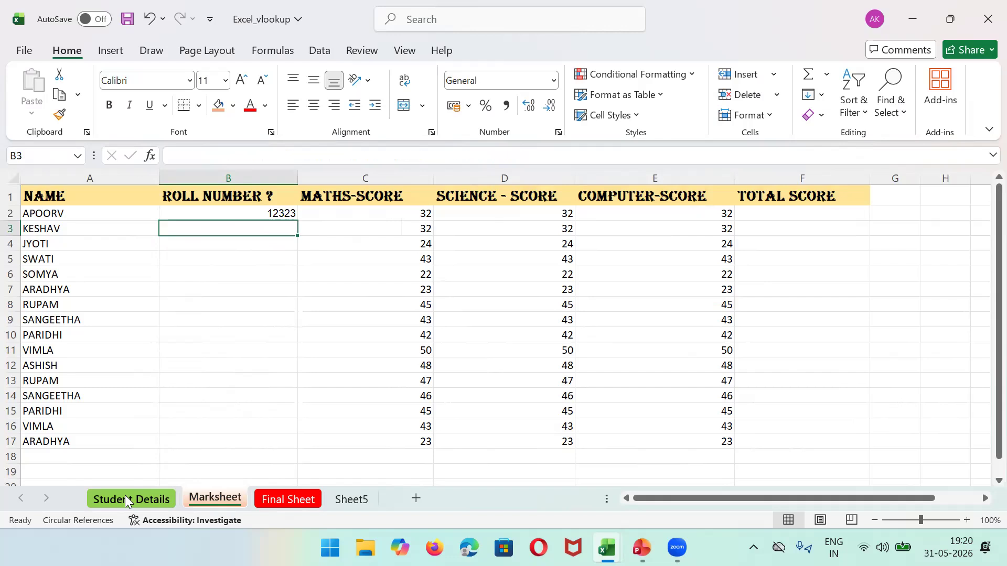
# Step: Fill B2's roll-number lookup down to B17 so all students show roll numbers
pyautogui.click(267, 213)
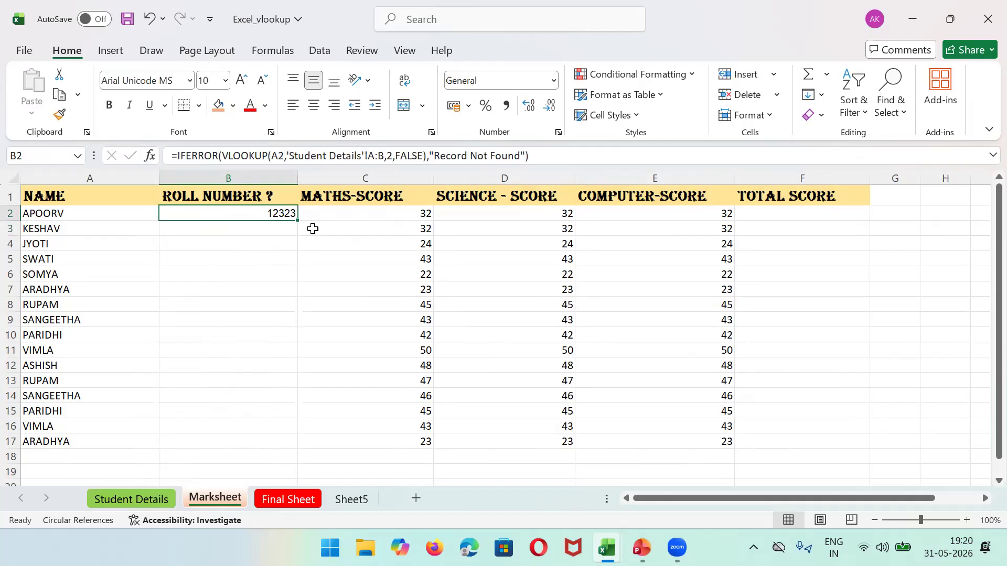
pyautogui.moveTo(299, 221); pyautogui.dragTo(313, 446)
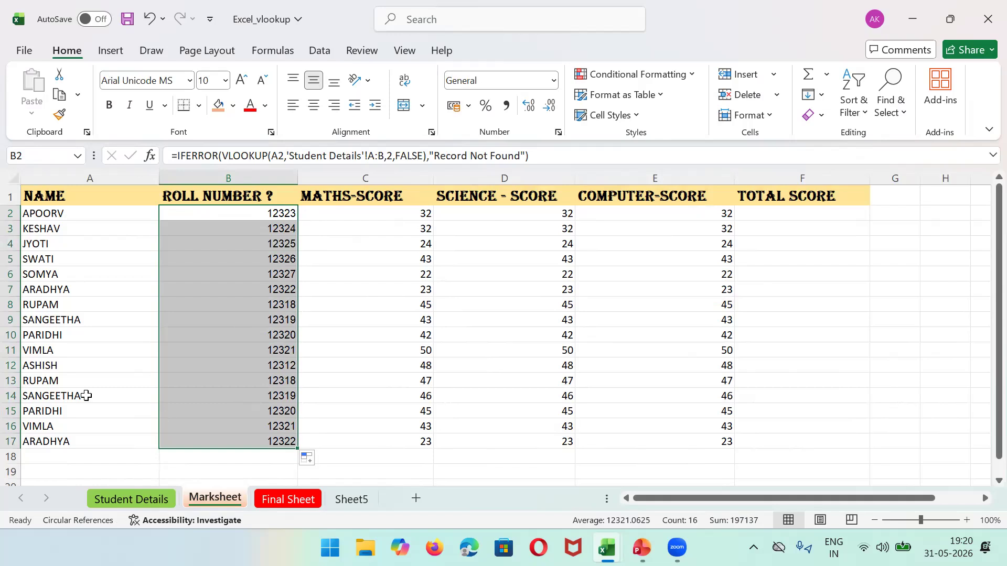
pyautogui.click(61, 381)
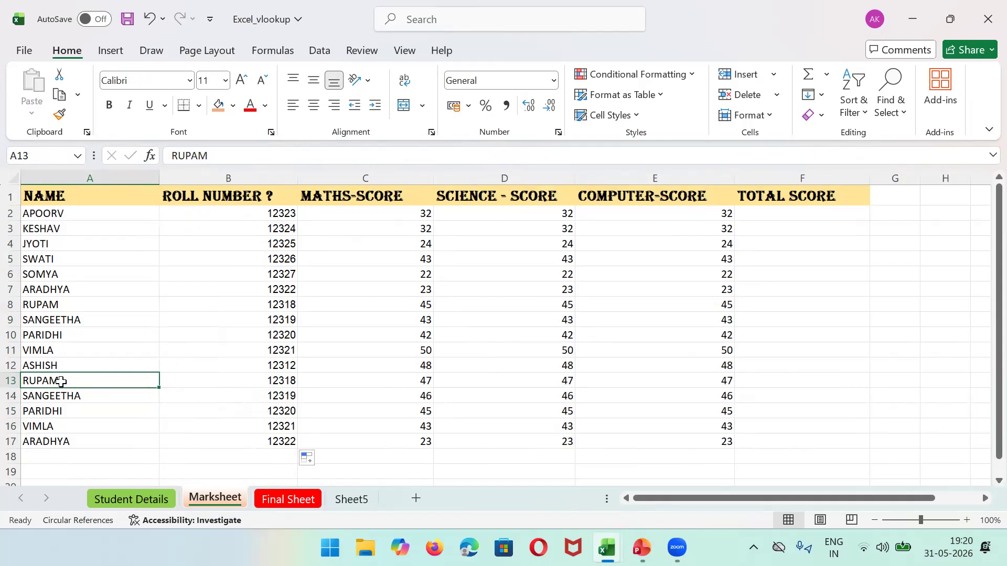
# Step: Rename row 13's student to xyz and shade A13:F13 orange
pyautogui.write('xy')
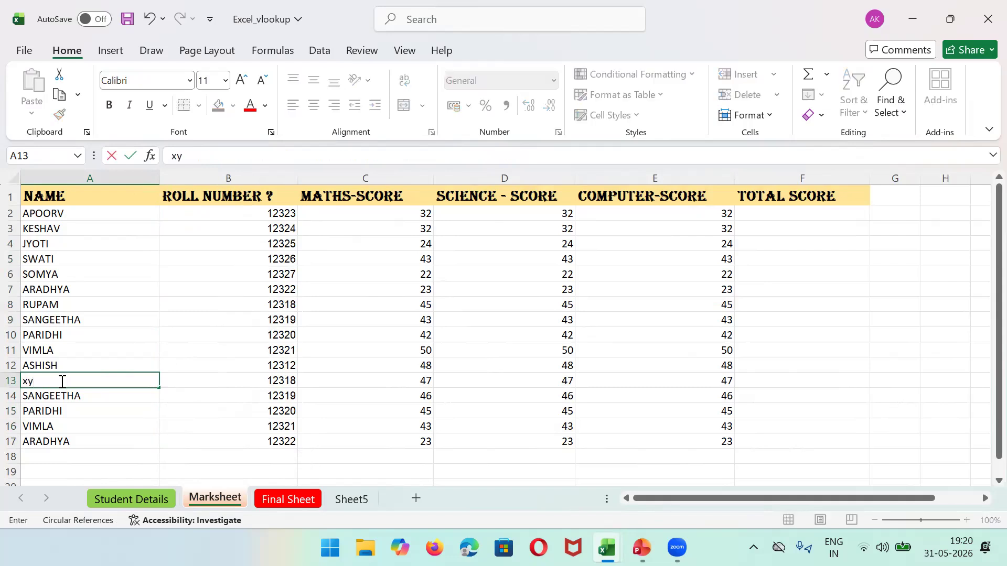
pyautogui.write('z')
pyautogui.click(406, 365)
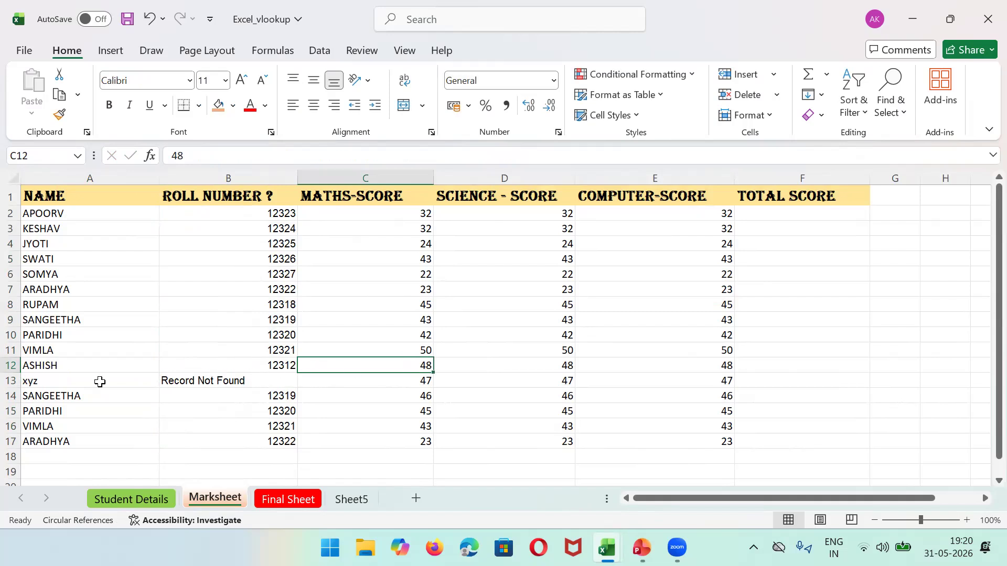
pyautogui.click(100, 381)
pyautogui.moveTo(100, 381); pyautogui.dragTo(744, 385)
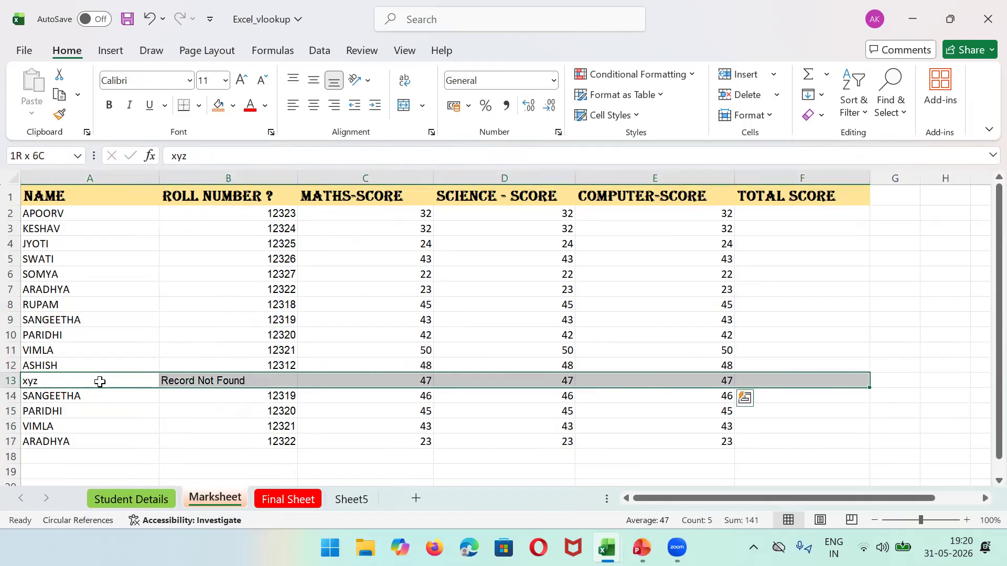
pyautogui.click(224, 110)
pyautogui.click(378, 301)
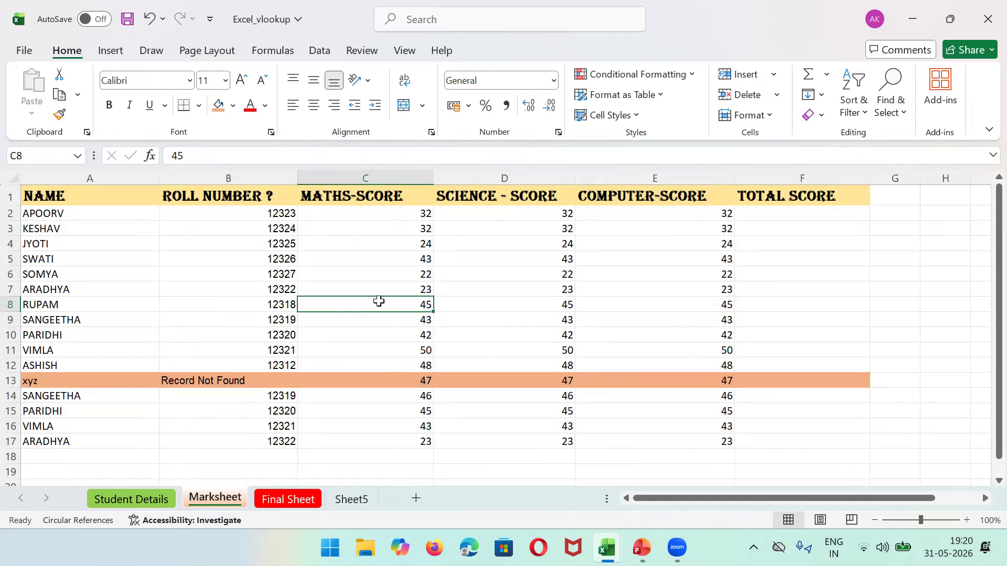
# Step: Check B13's Record Not Found result and review the NAME and ROLL NUMBER columns
pyautogui.click(259, 385)
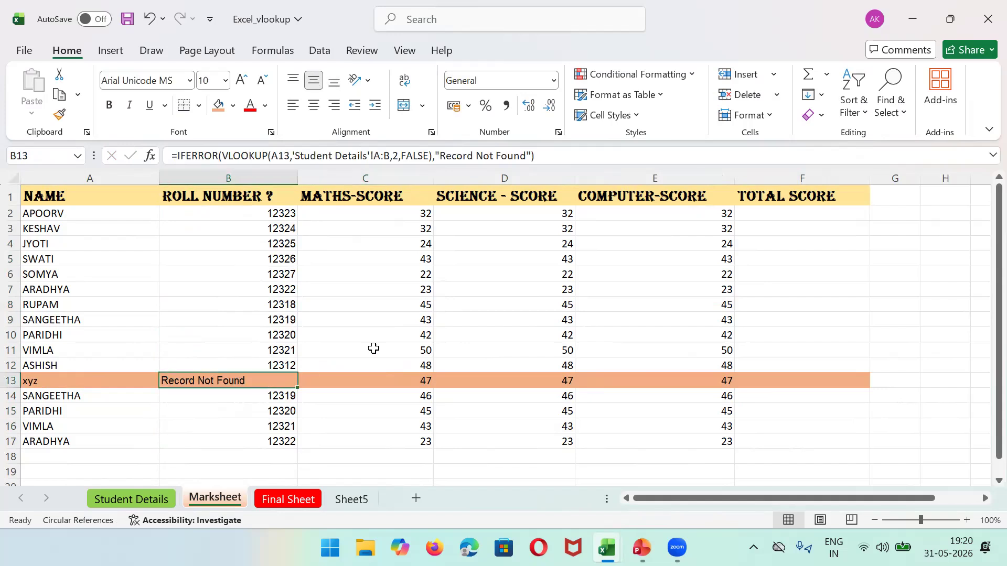
pyautogui.click(51, 180)
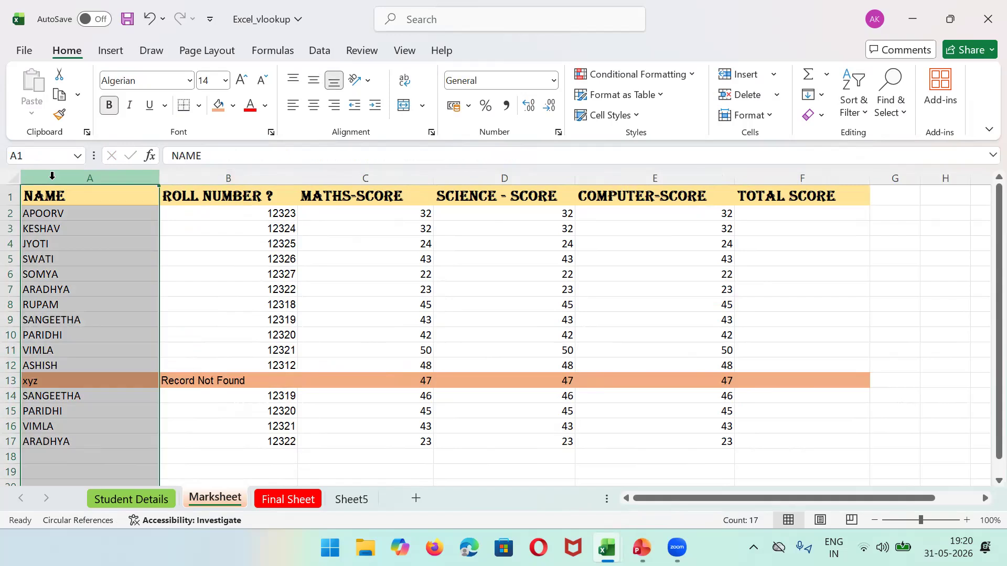
pyautogui.click(186, 177)
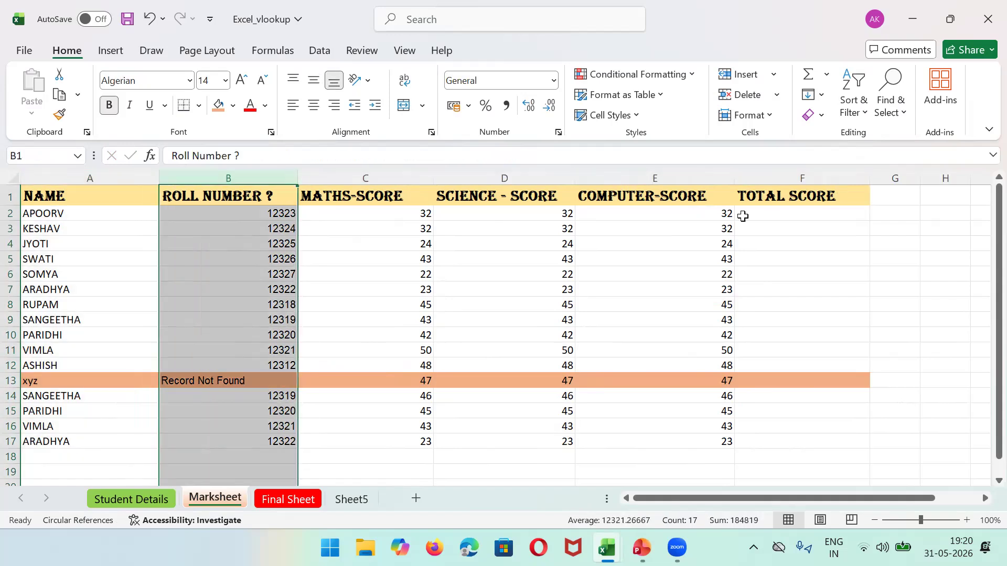
pyautogui.click(743, 216)
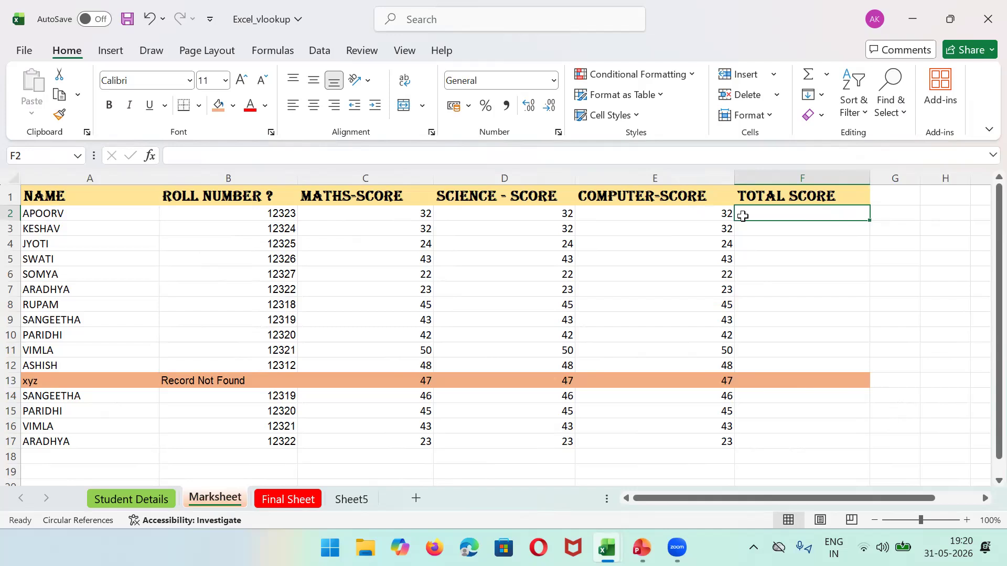
# Step: Enter =SUM(C2:E2) in F2, giving 96, and fill it down to F17
pyautogui.write('=')
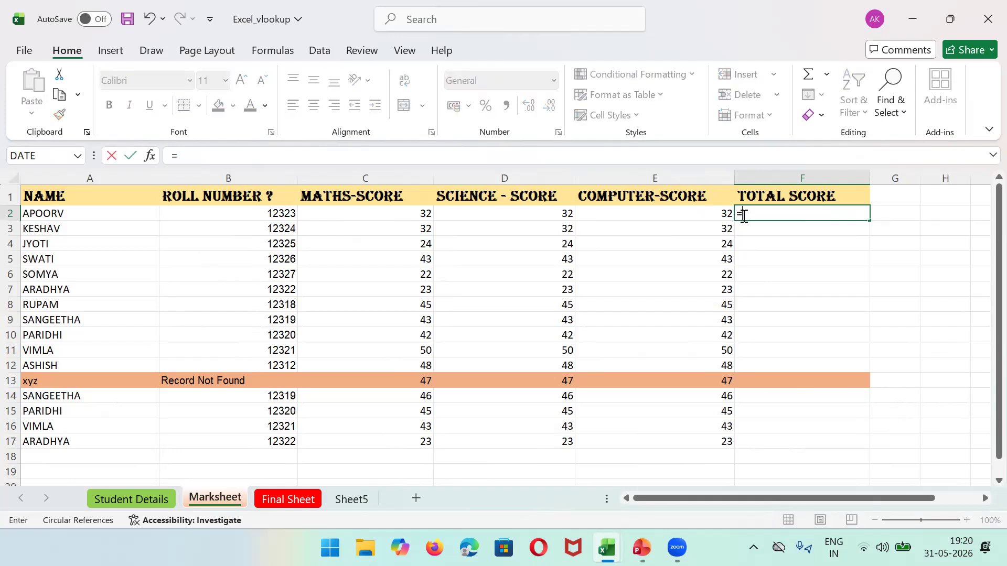
pyautogui.write('SUM')
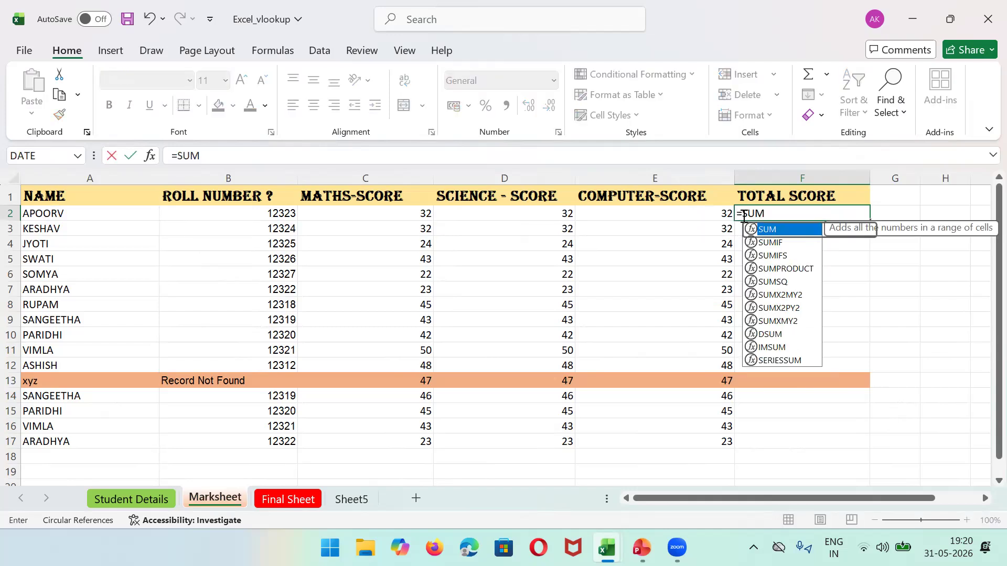
pyautogui.write('(c')
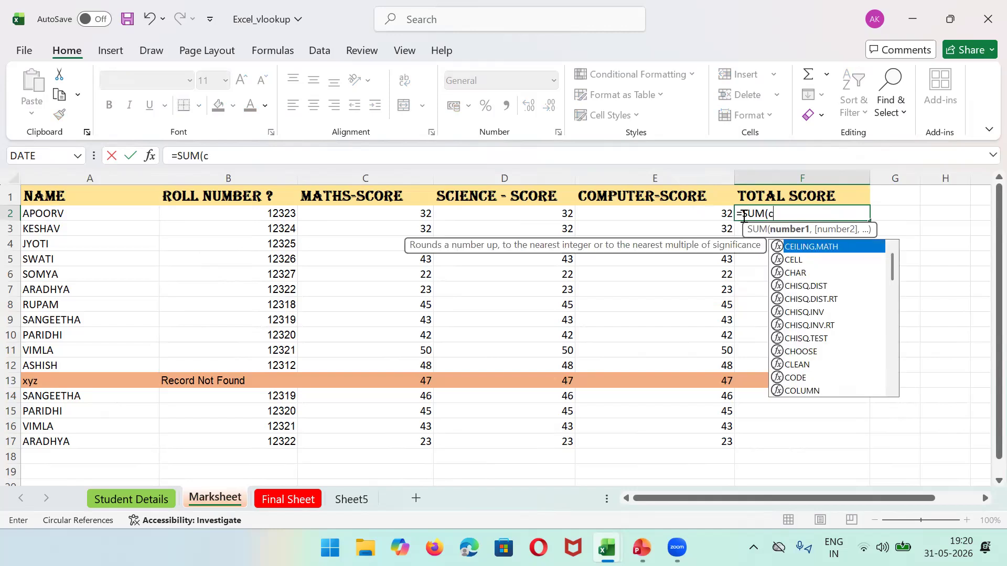
pyautogui.write('2')
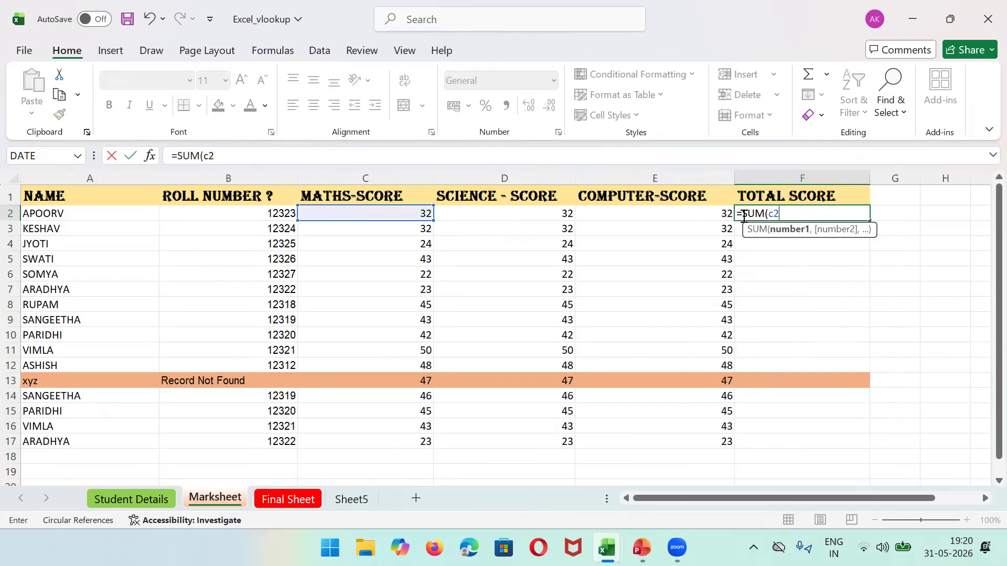
pyautogui.write(':e')
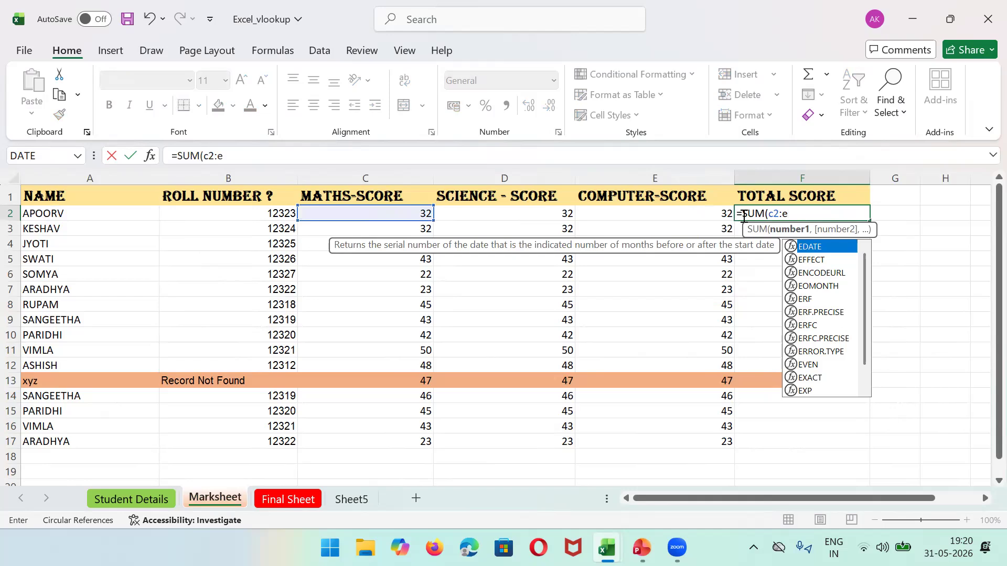
pyautogui.write('2)')
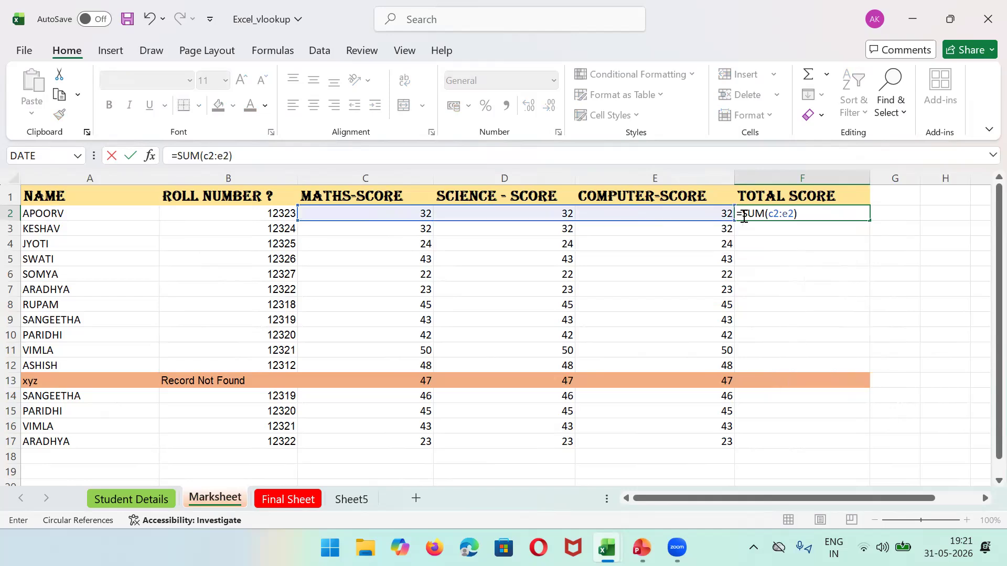
pyautogui.press('Return')
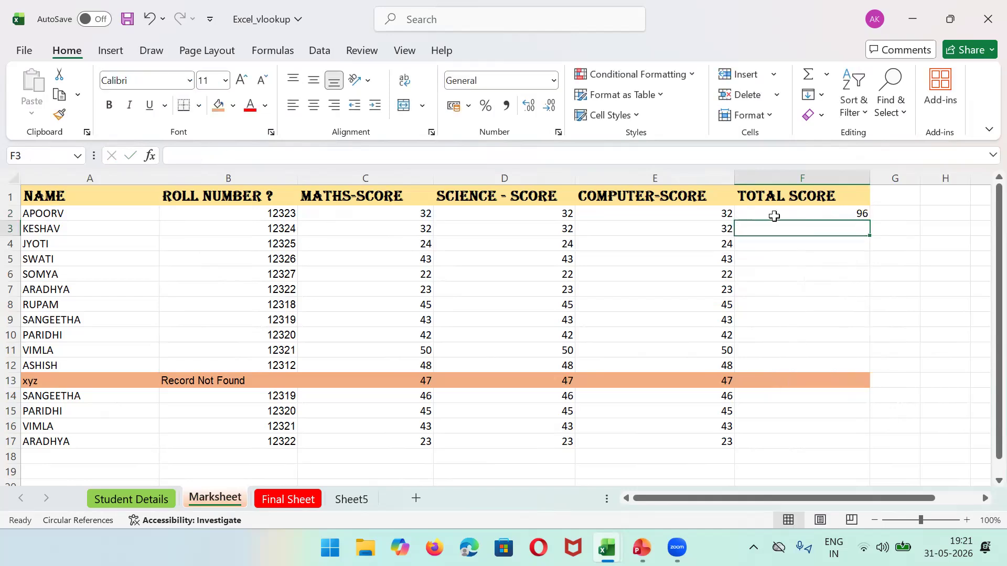
pyautogui.click(429, 211)
pyautogui.hotkey('shift', 'Right')
pyautogui.hotkey('shift', 'Right')
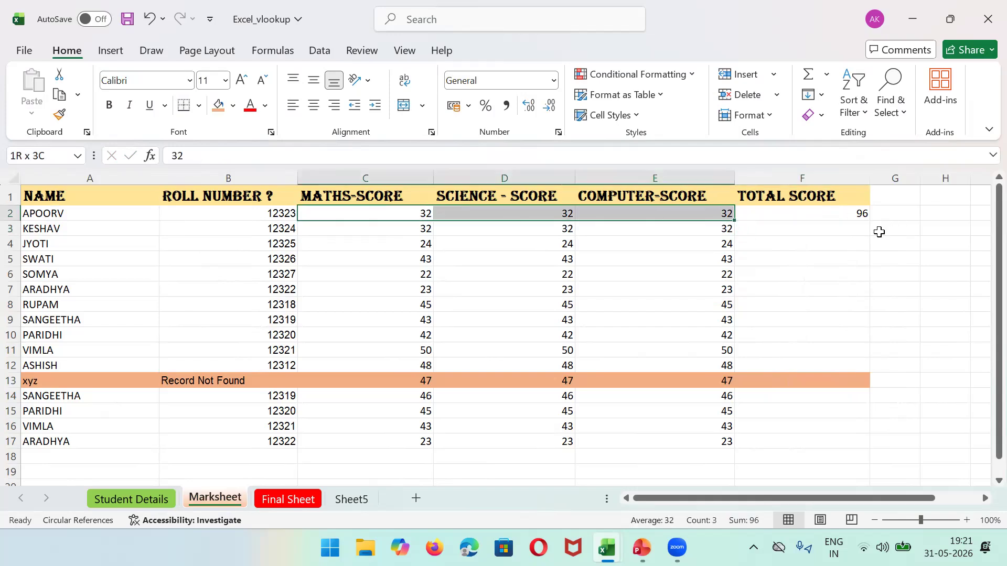
pyautogui.click(847, 216)
pyautogui.moveTo(869, 220); pyautogui.dragTo(869, 448)
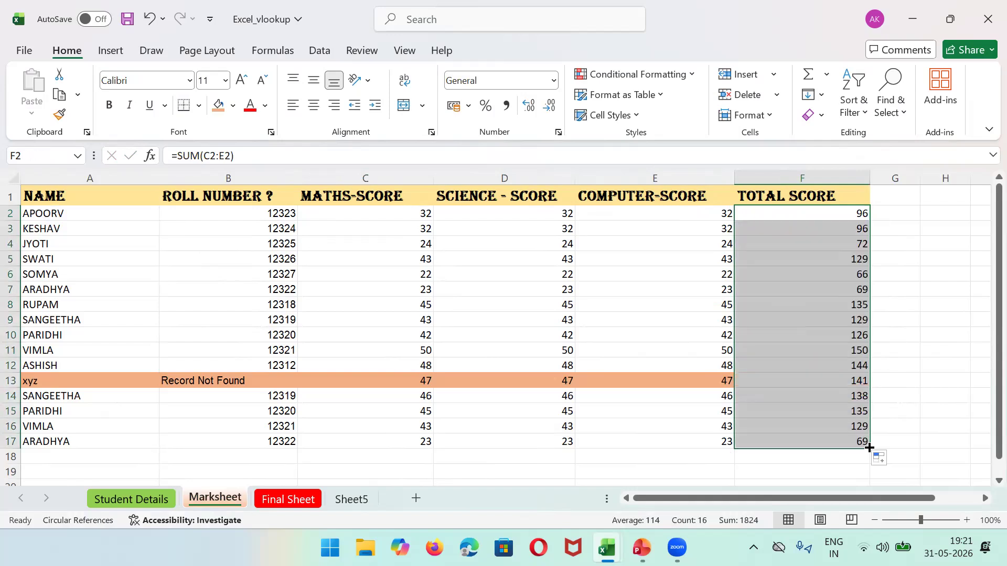
pyautogui.click(785, 241)
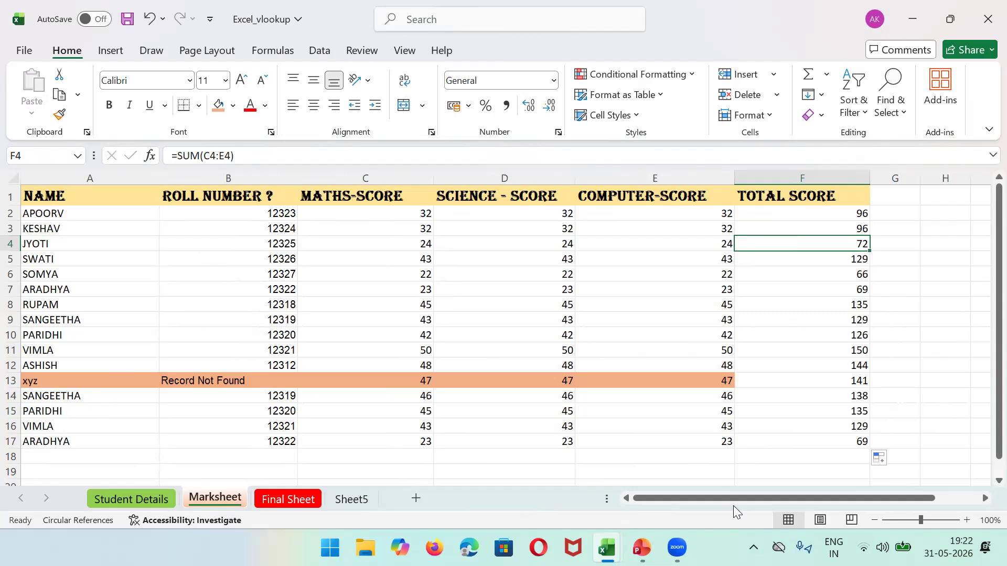
pyautogui.click(680, 540)
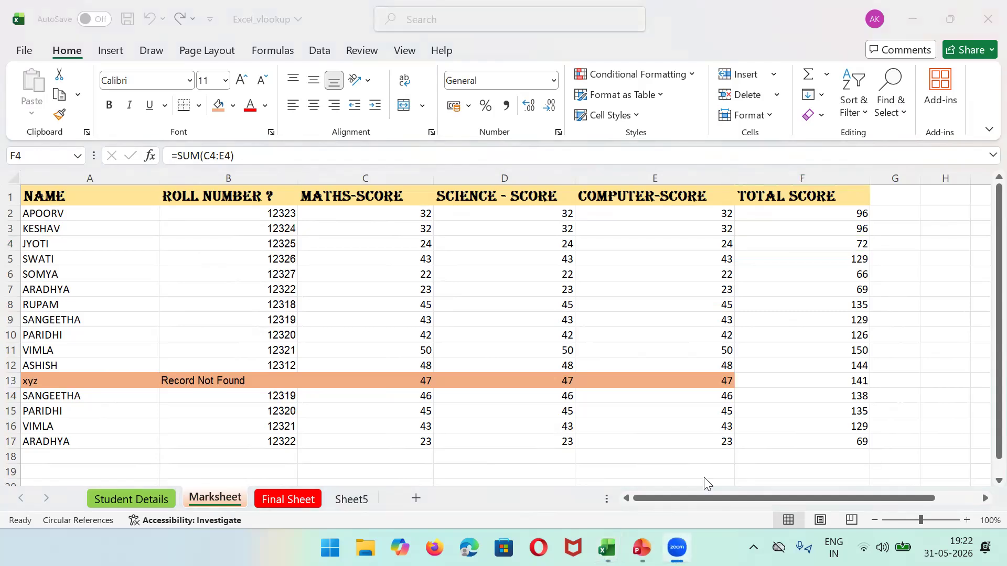